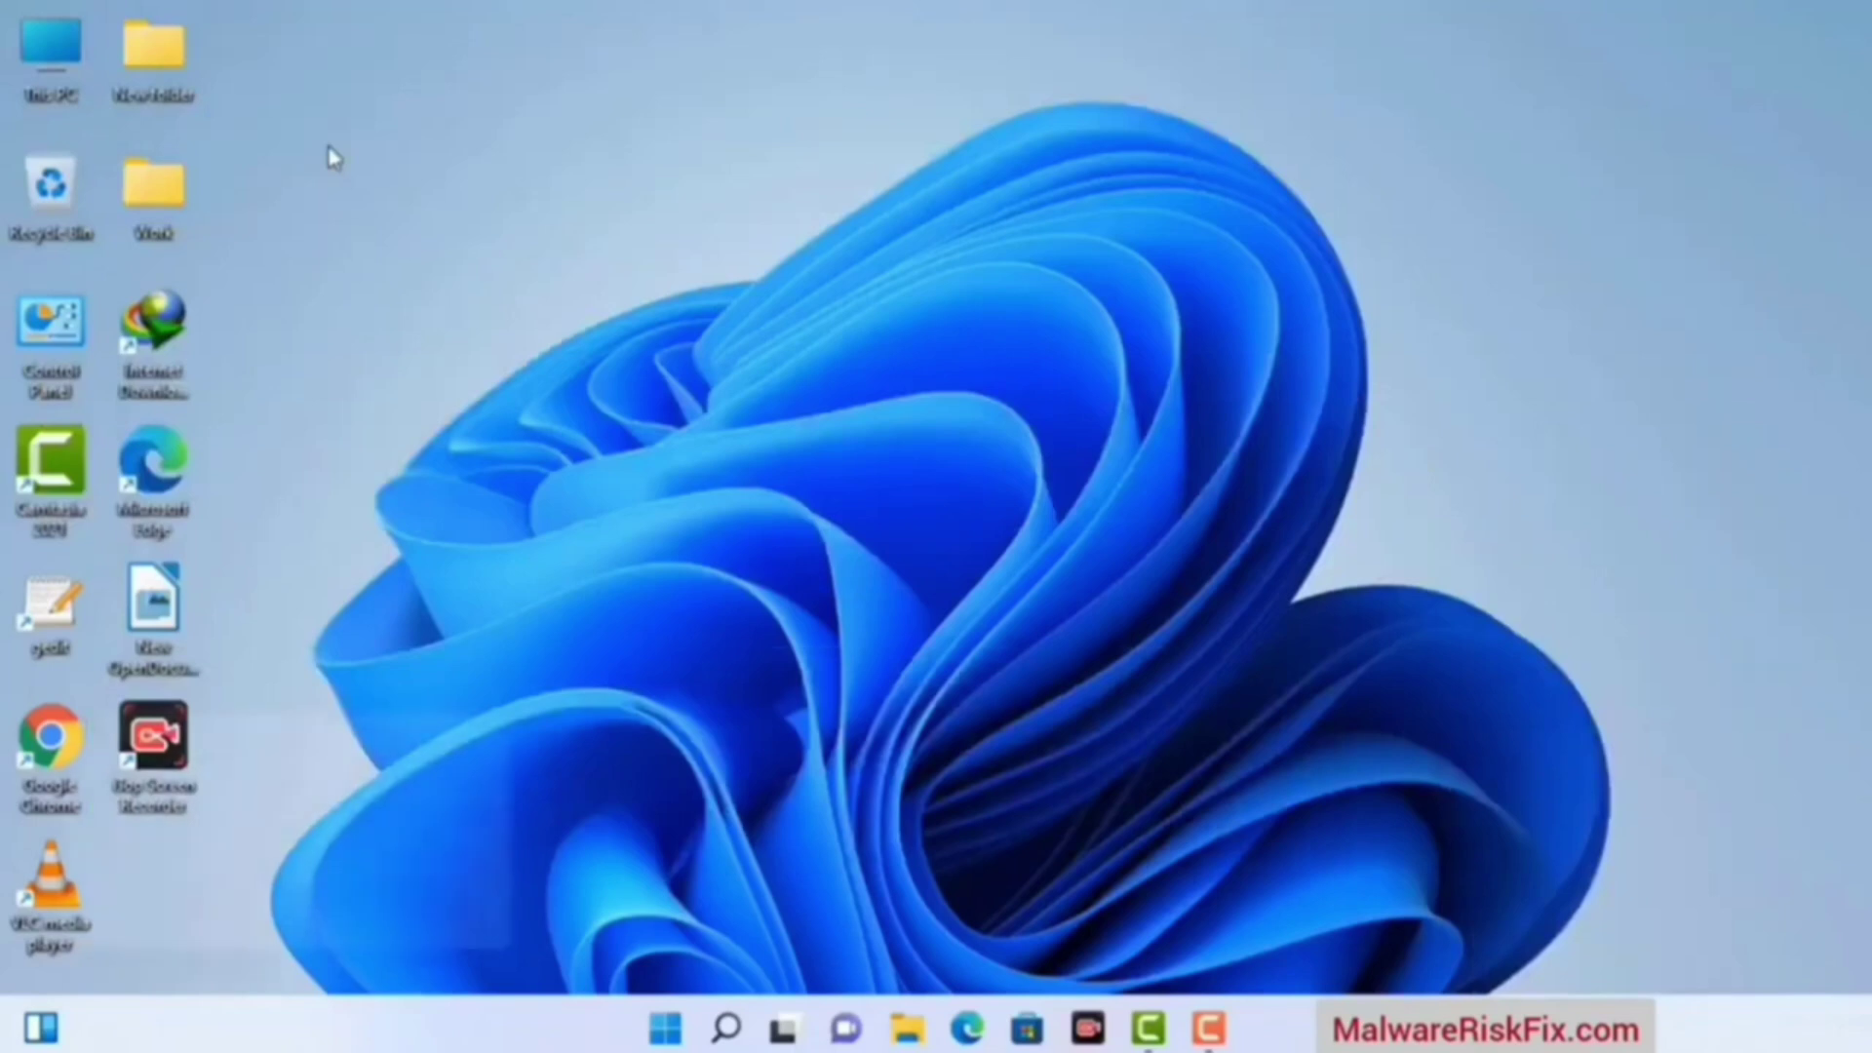
Step: Launch System Configuration by running the msconfig command
key(super+r)
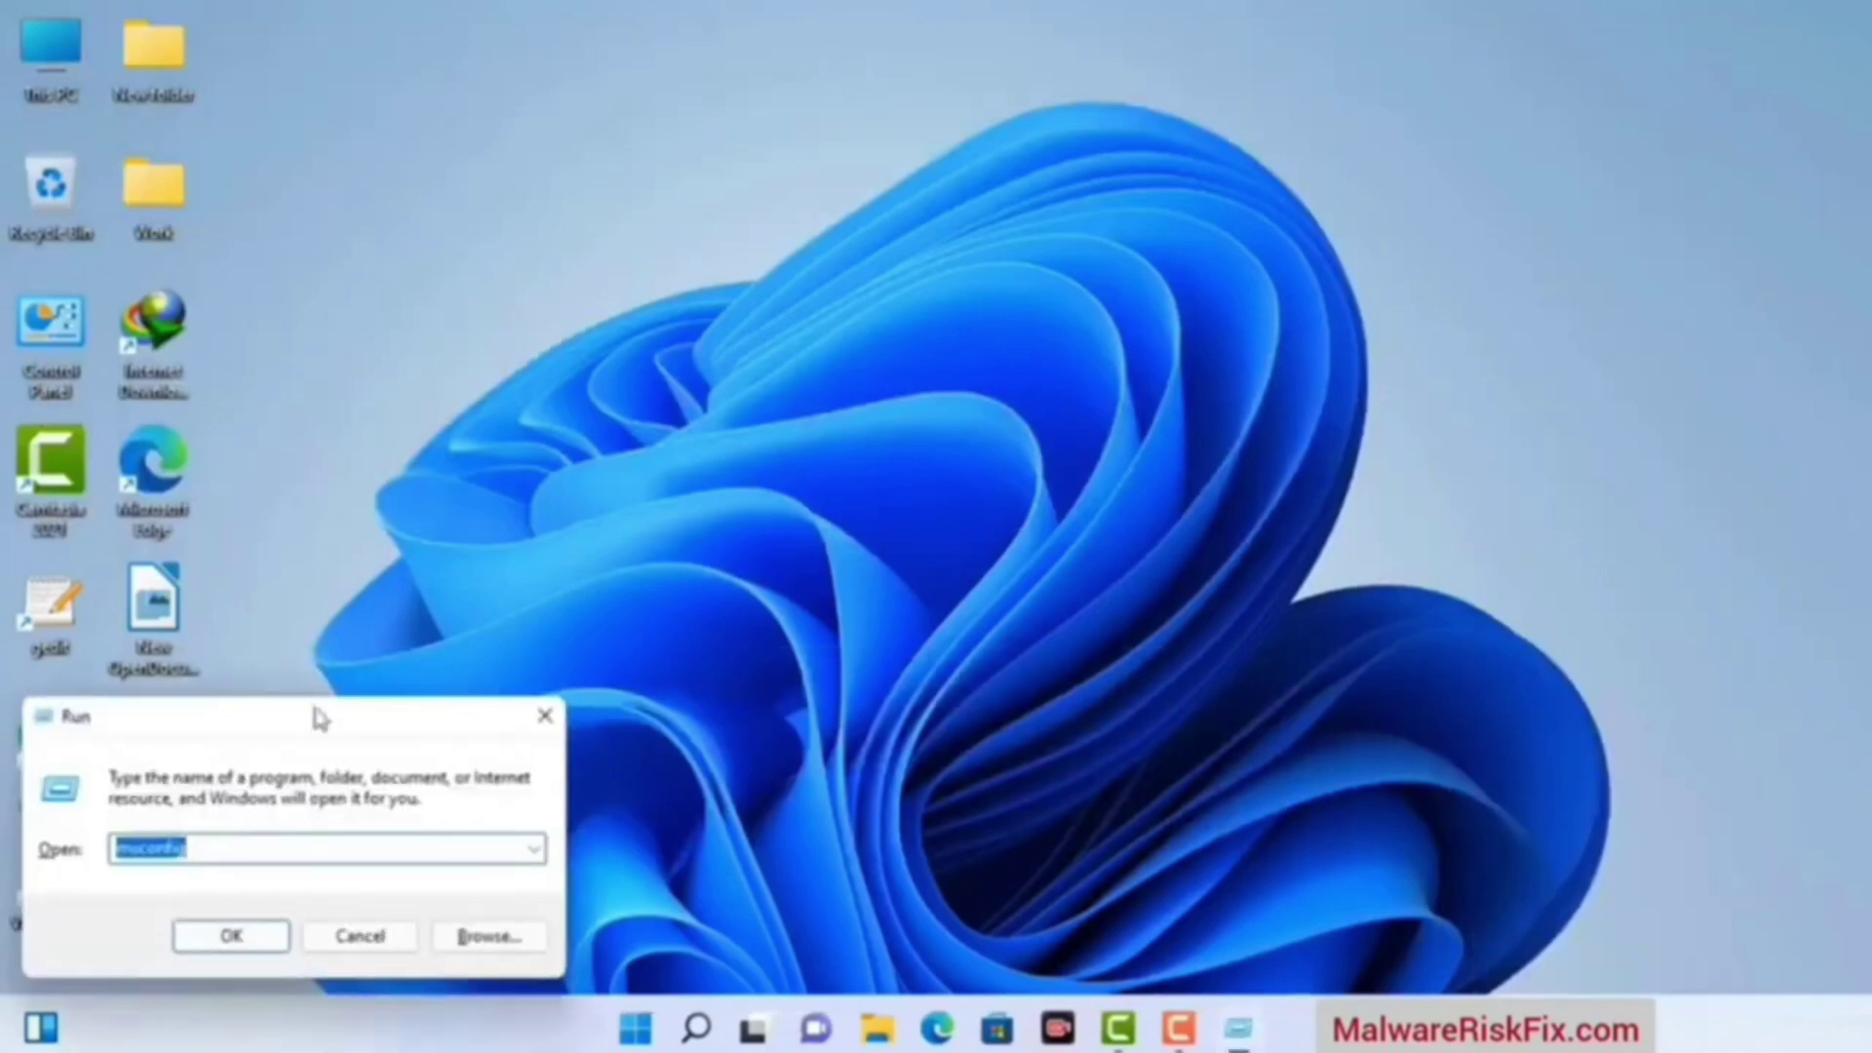
drag(319, 719, 824, 234)
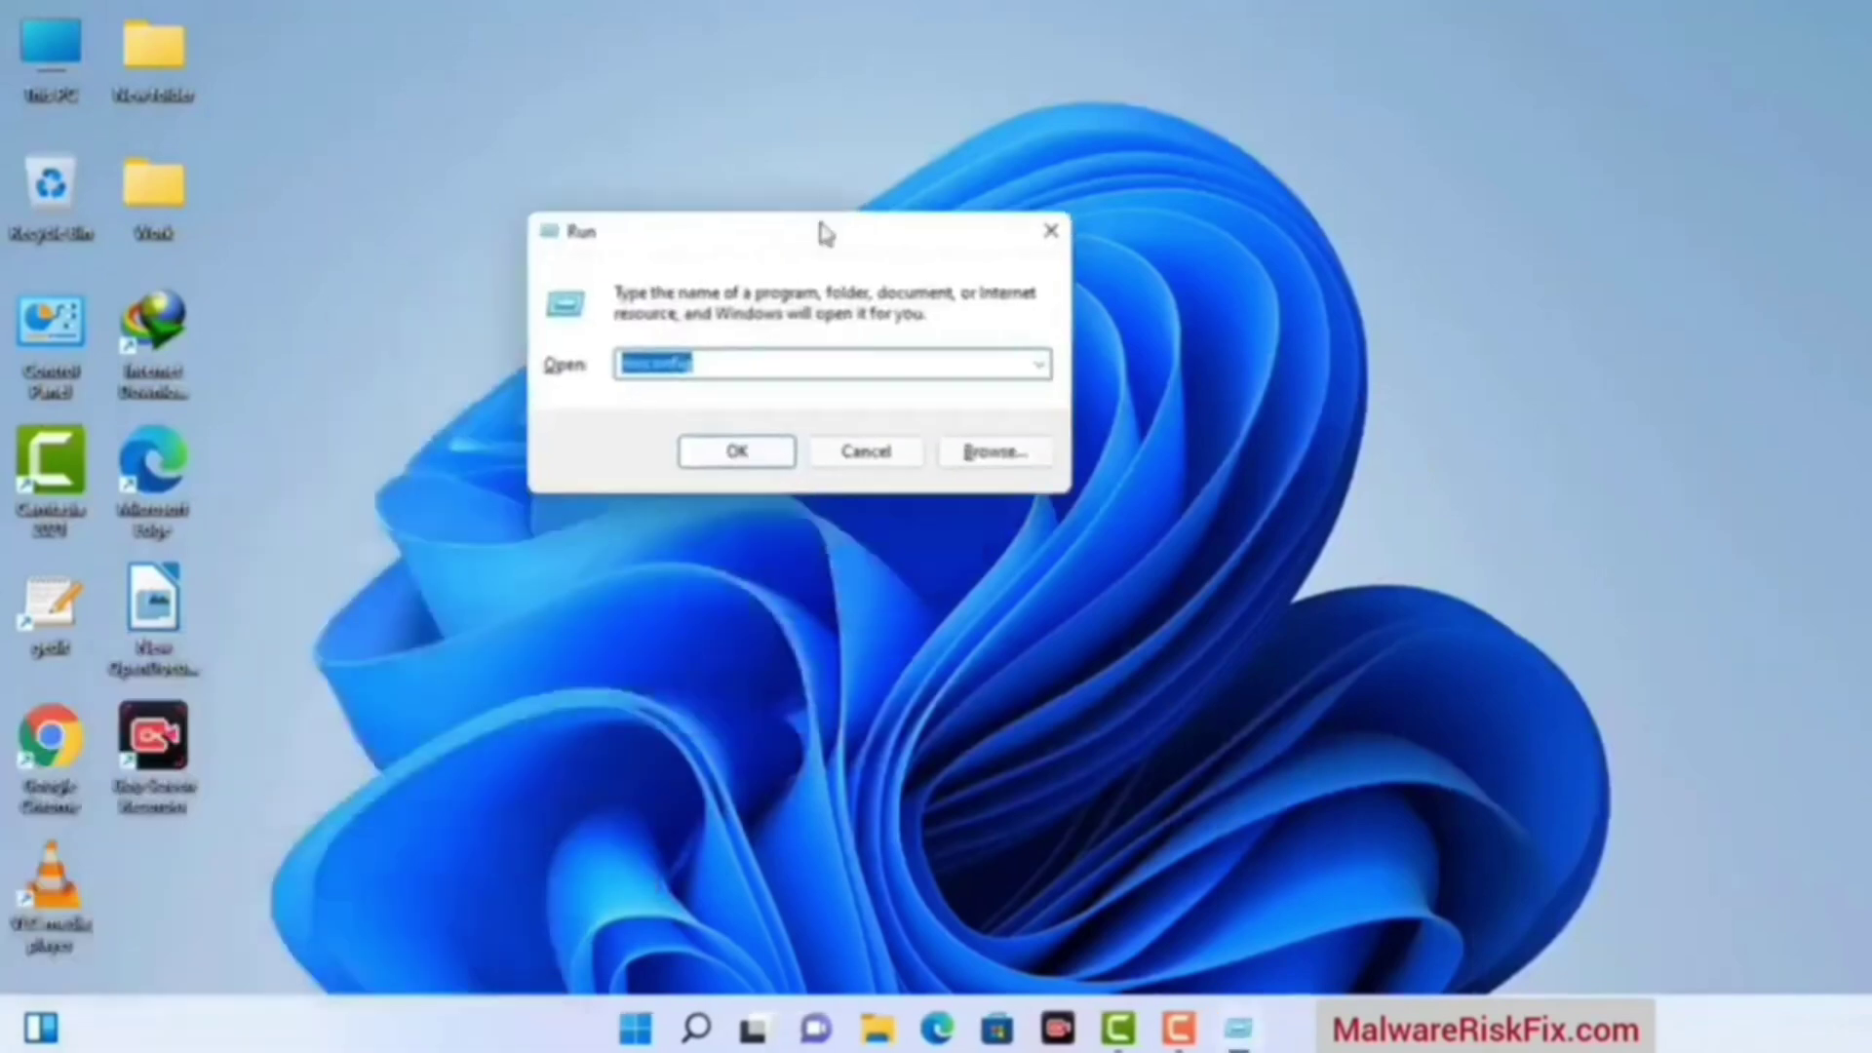
click(744, 367)
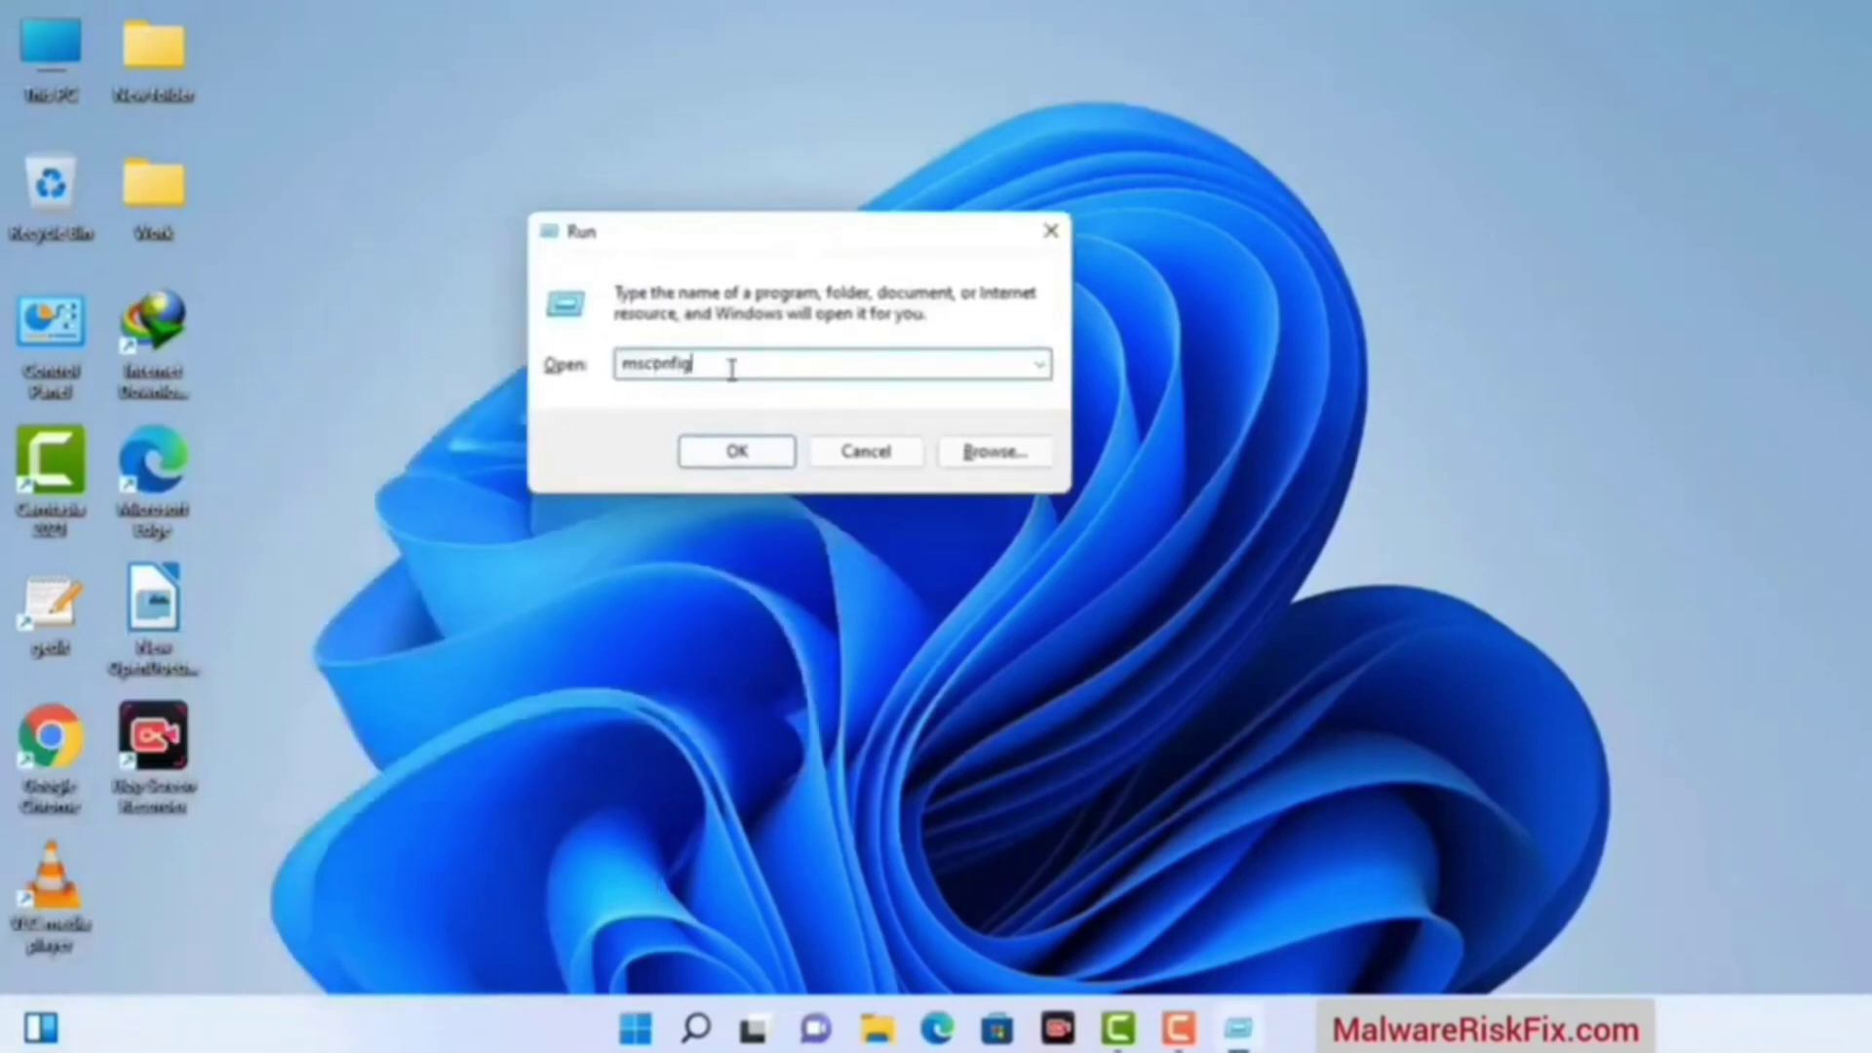
click(730, 471)
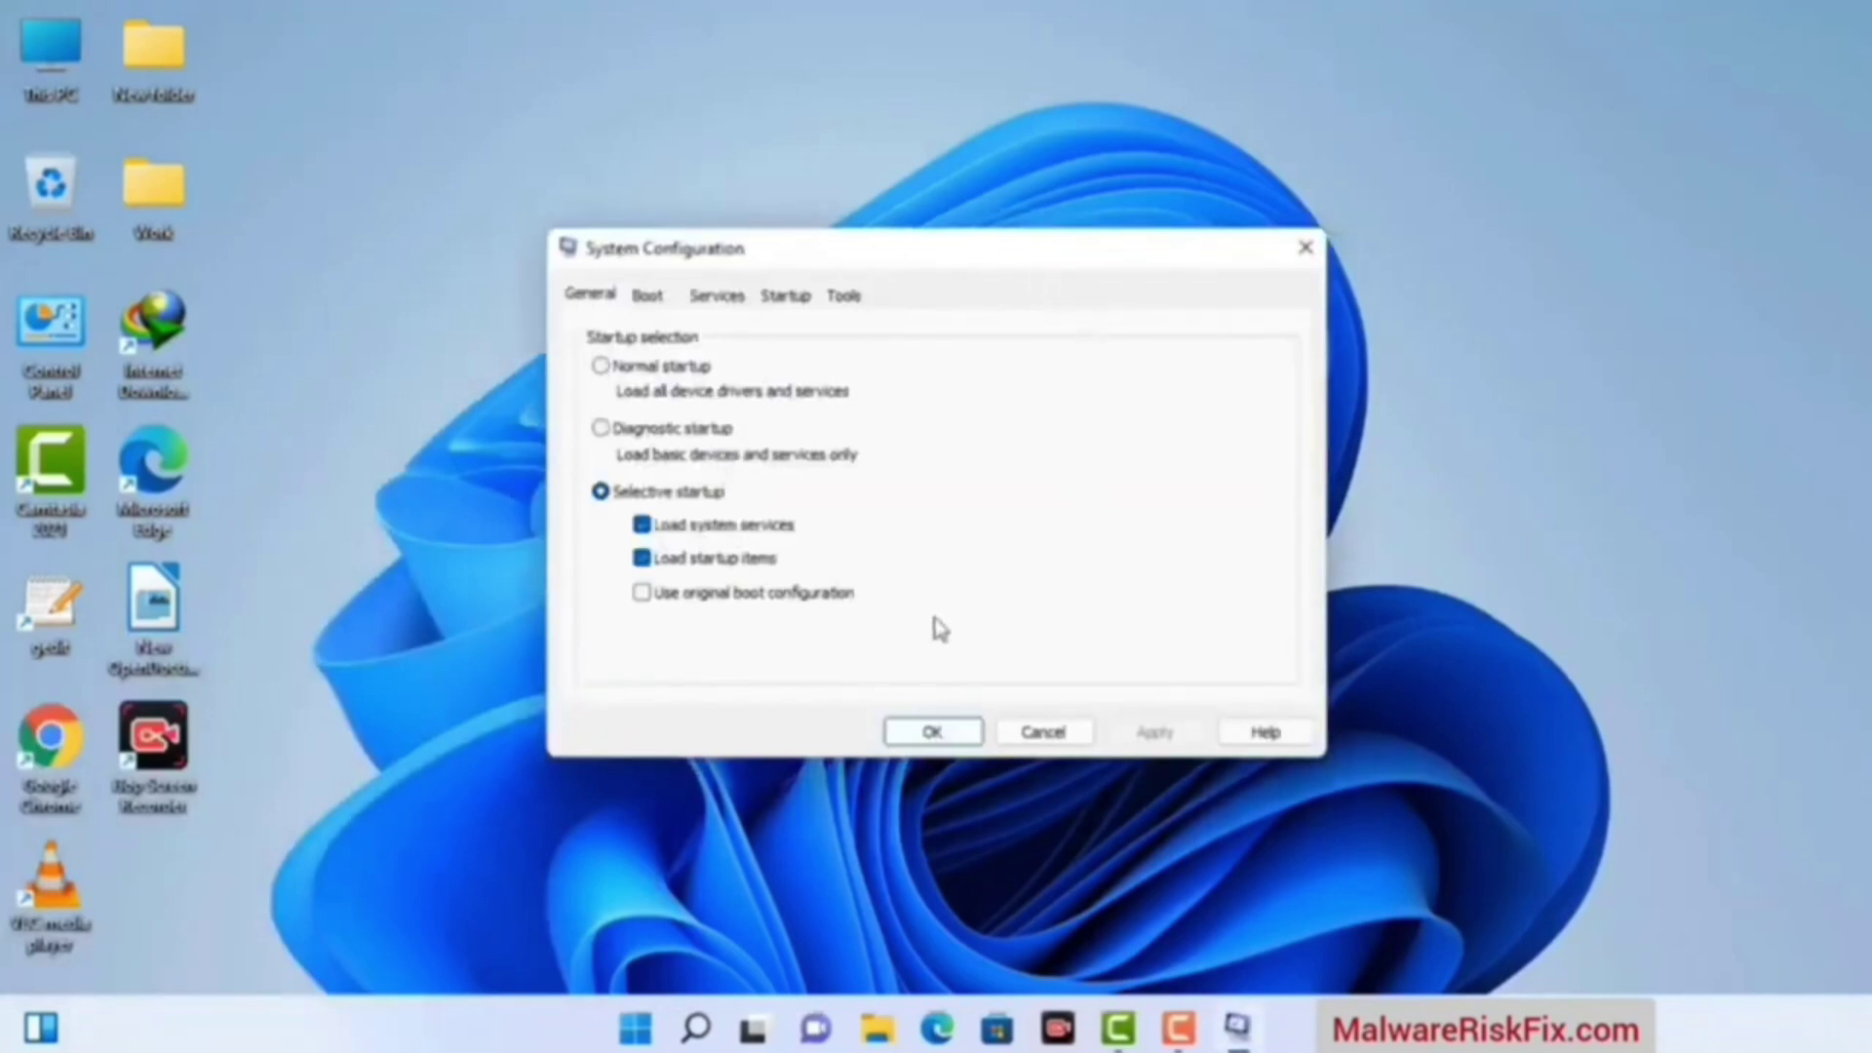
Step: Enable Safe boot with the Network option for Windows 11 and apply the boot settings
click(649, 297)
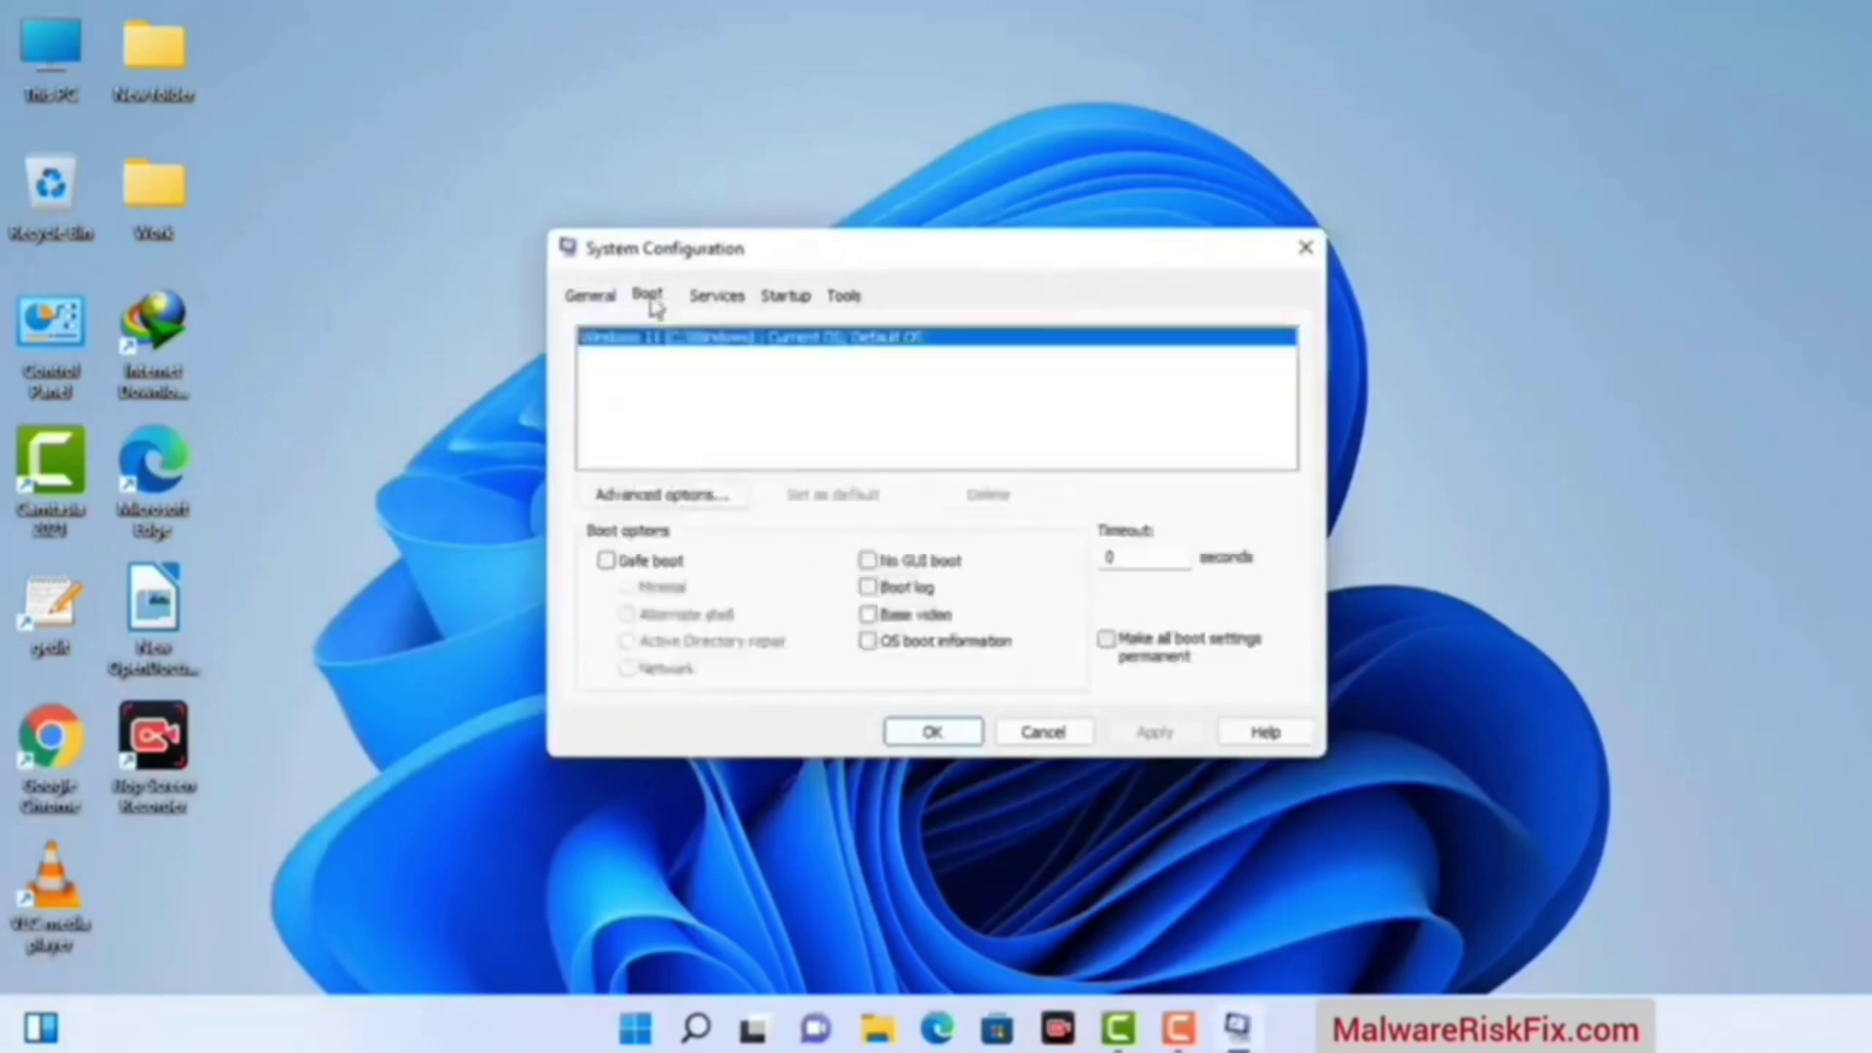
click(606, 562)
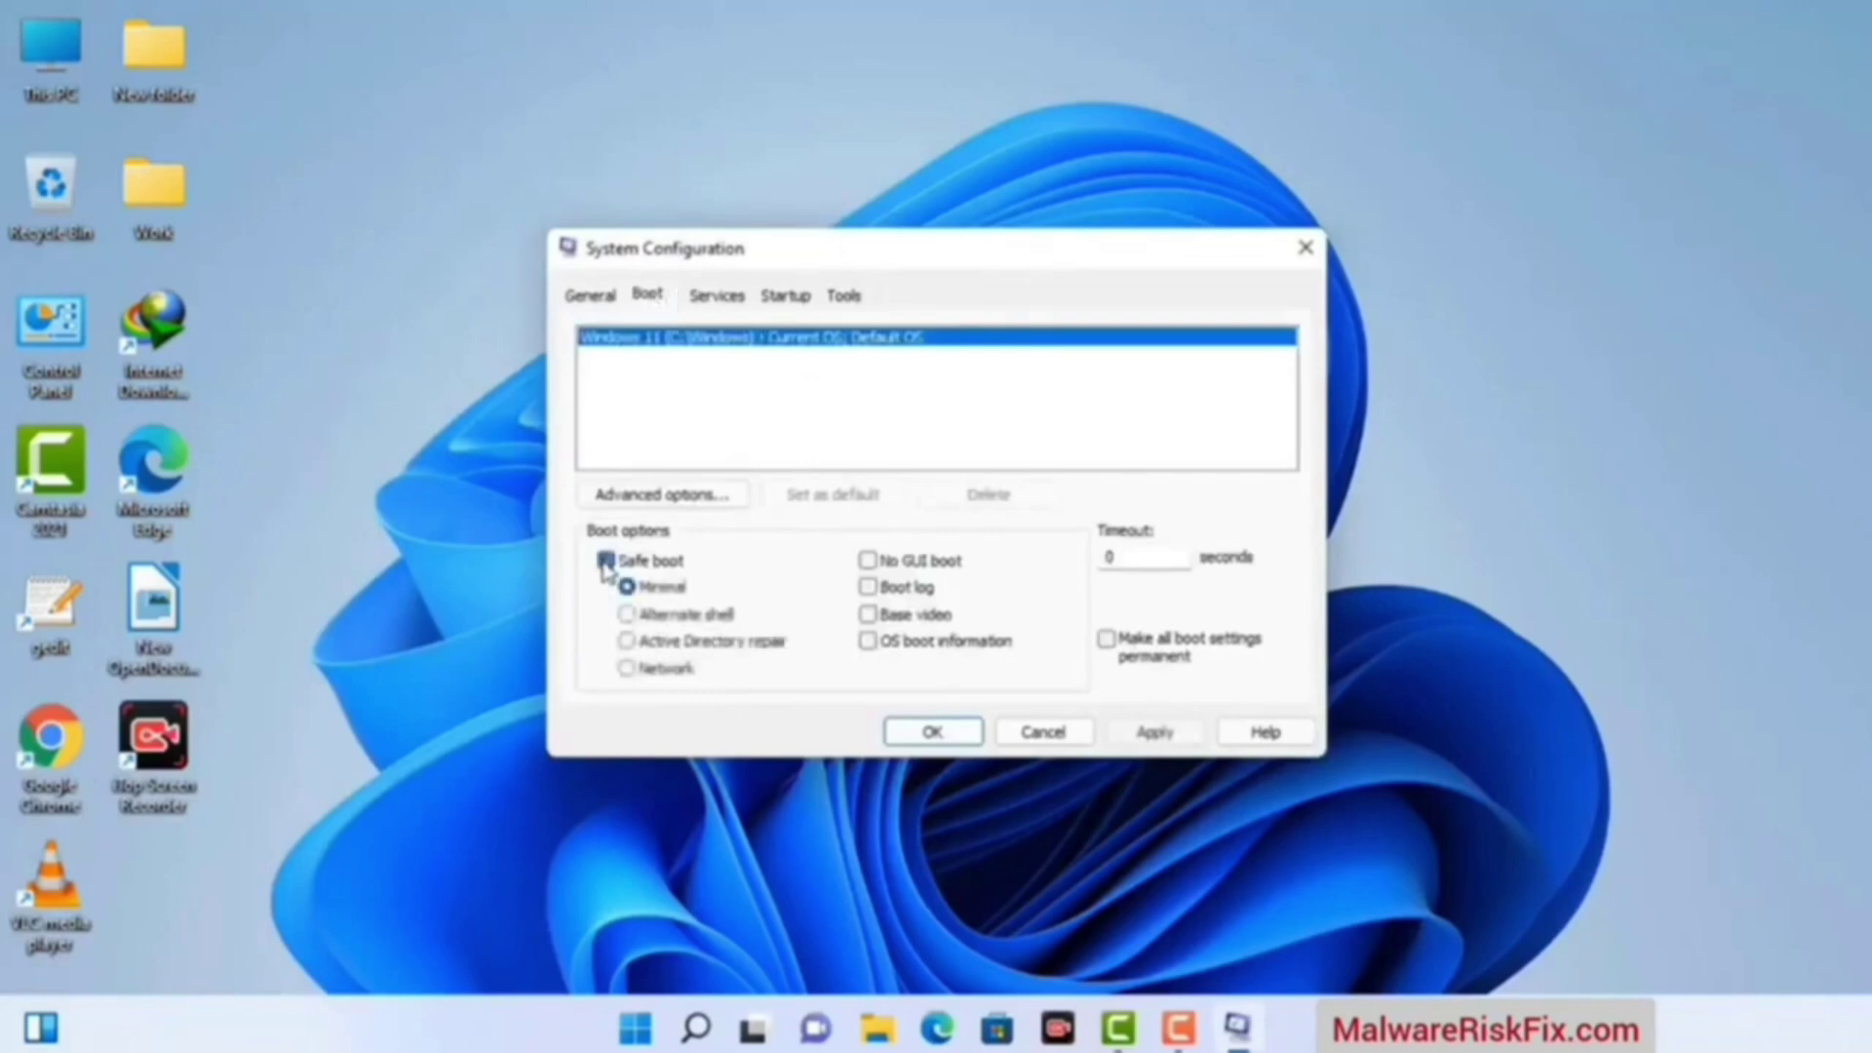
click(663, 675)
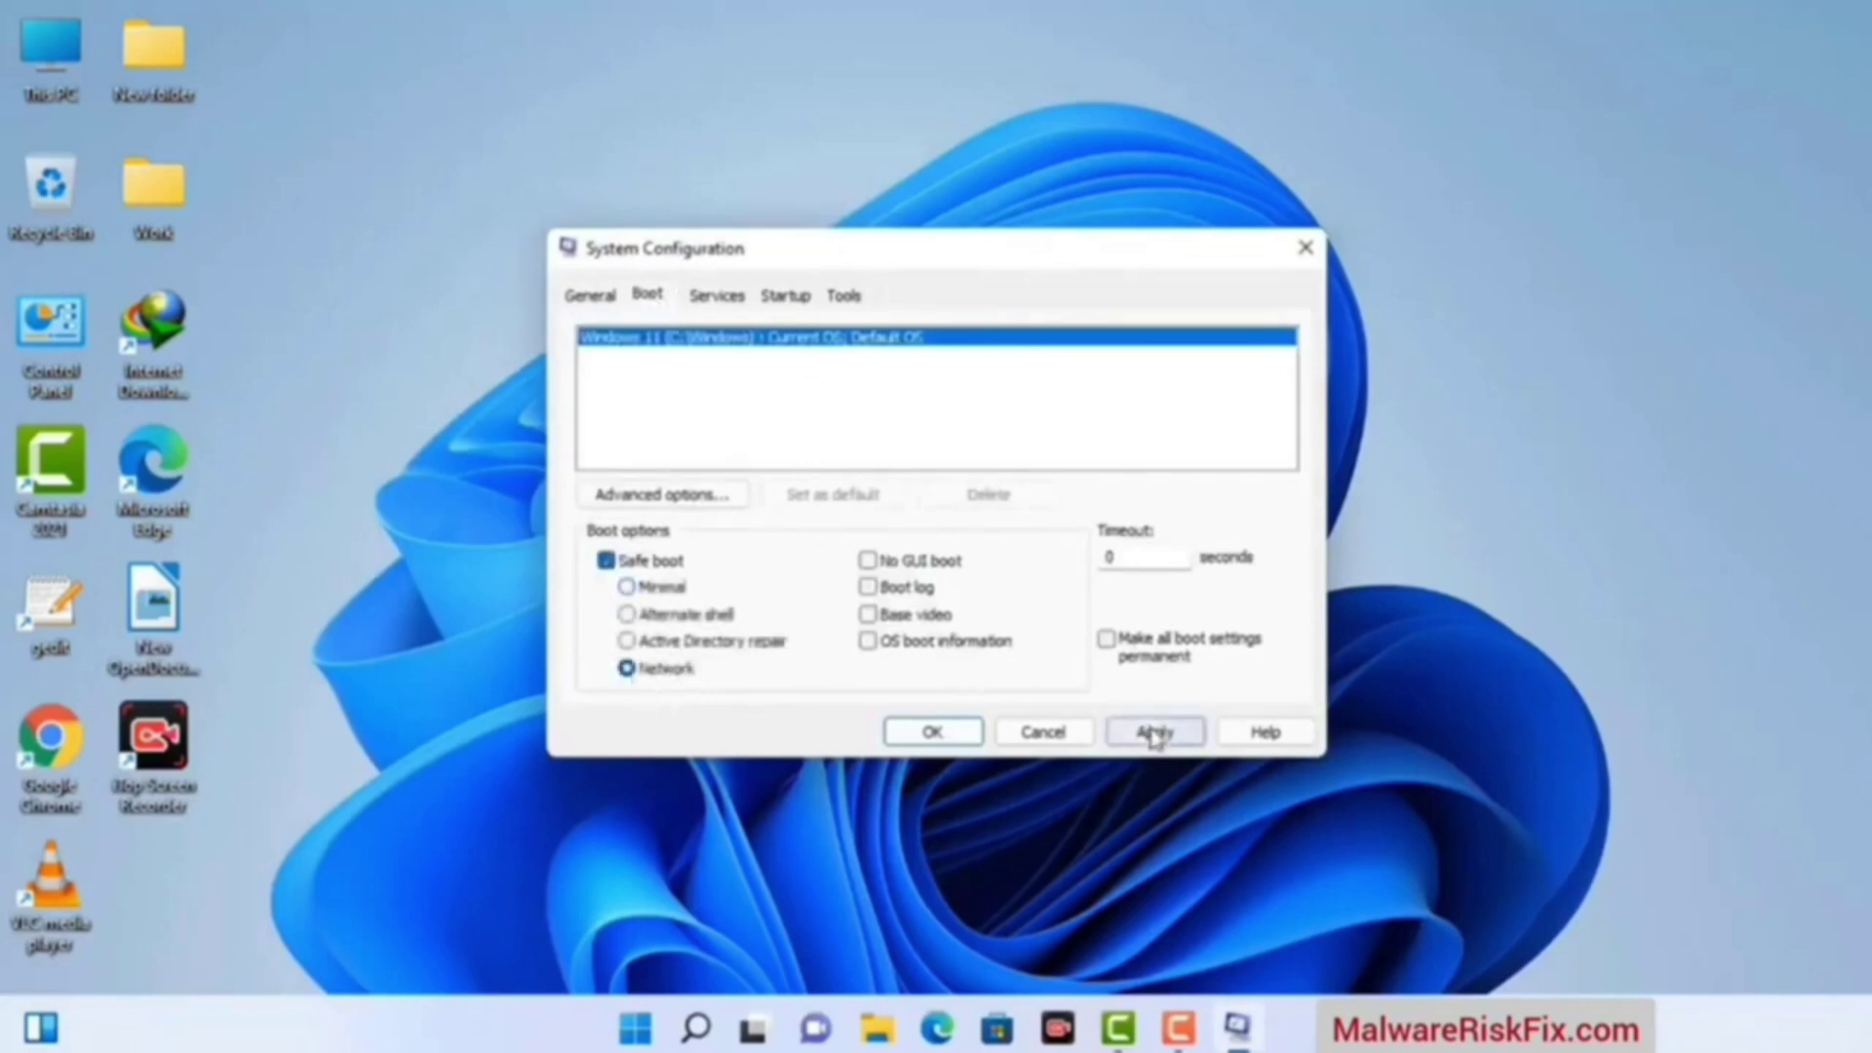
click(1154, 733)
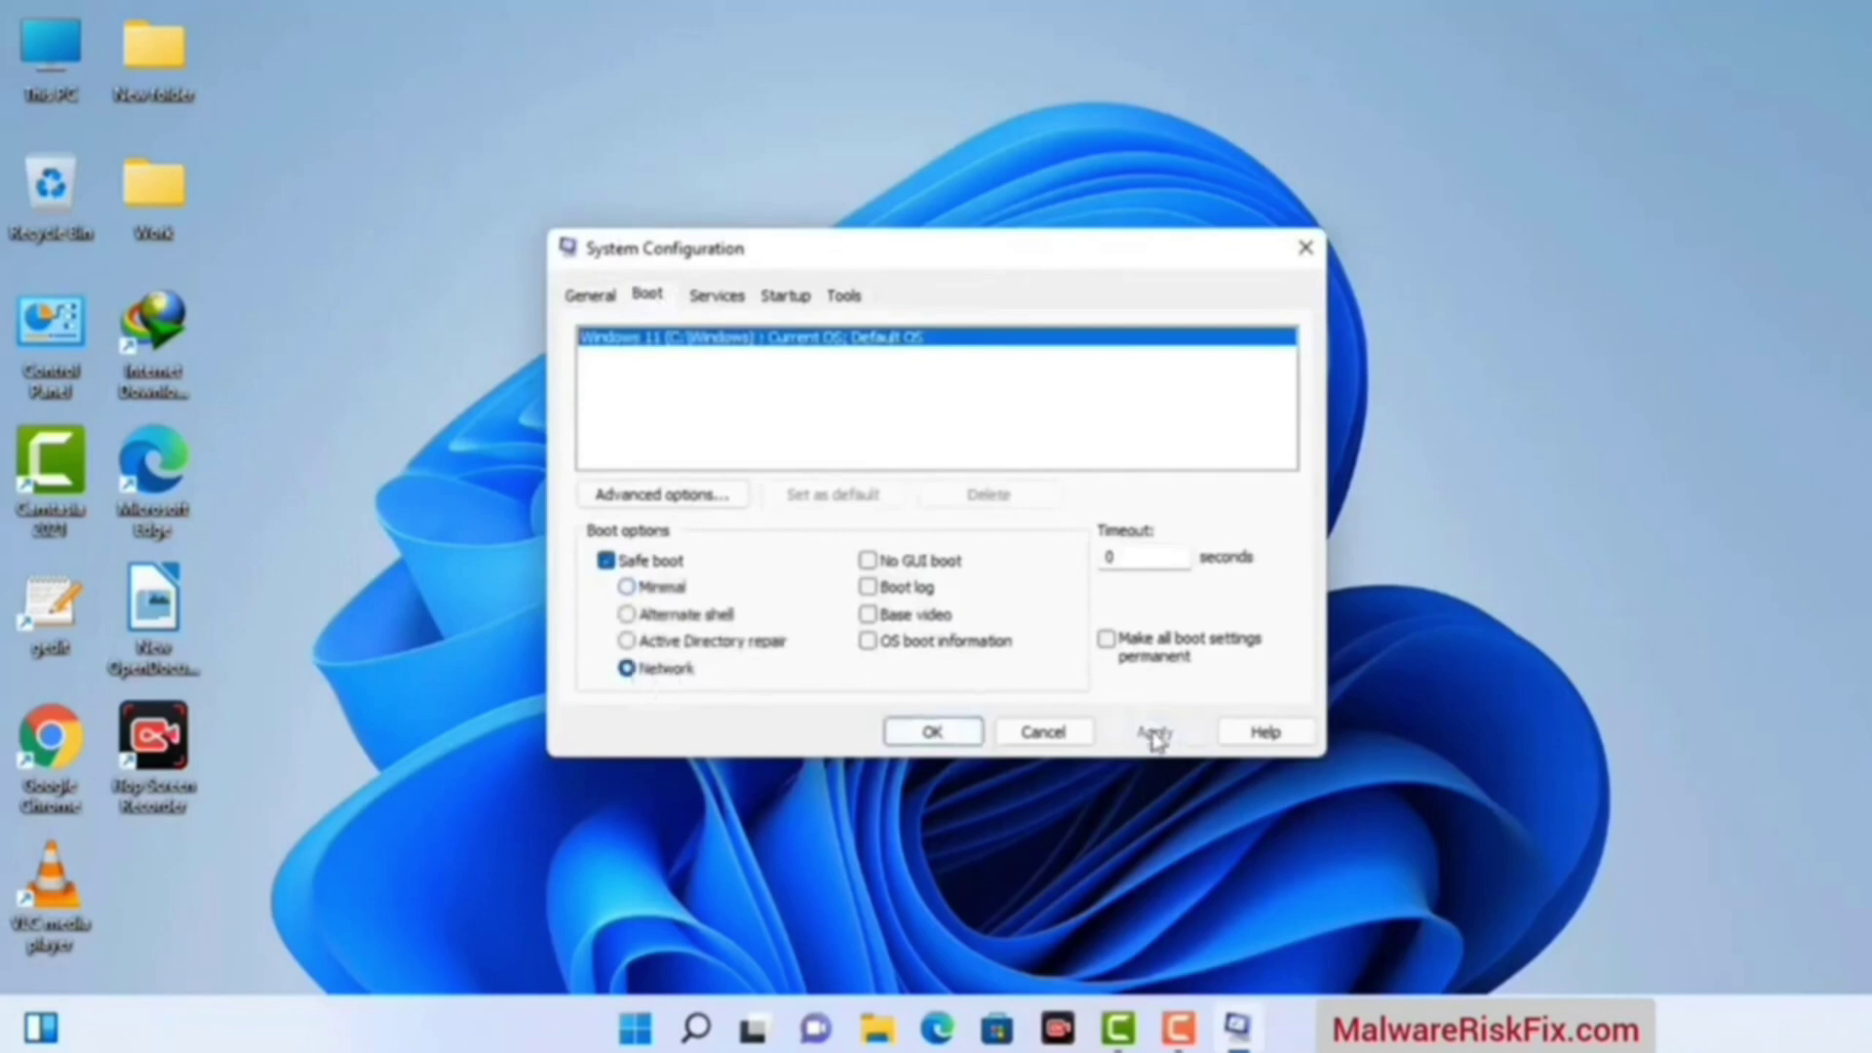
click(932, 733)
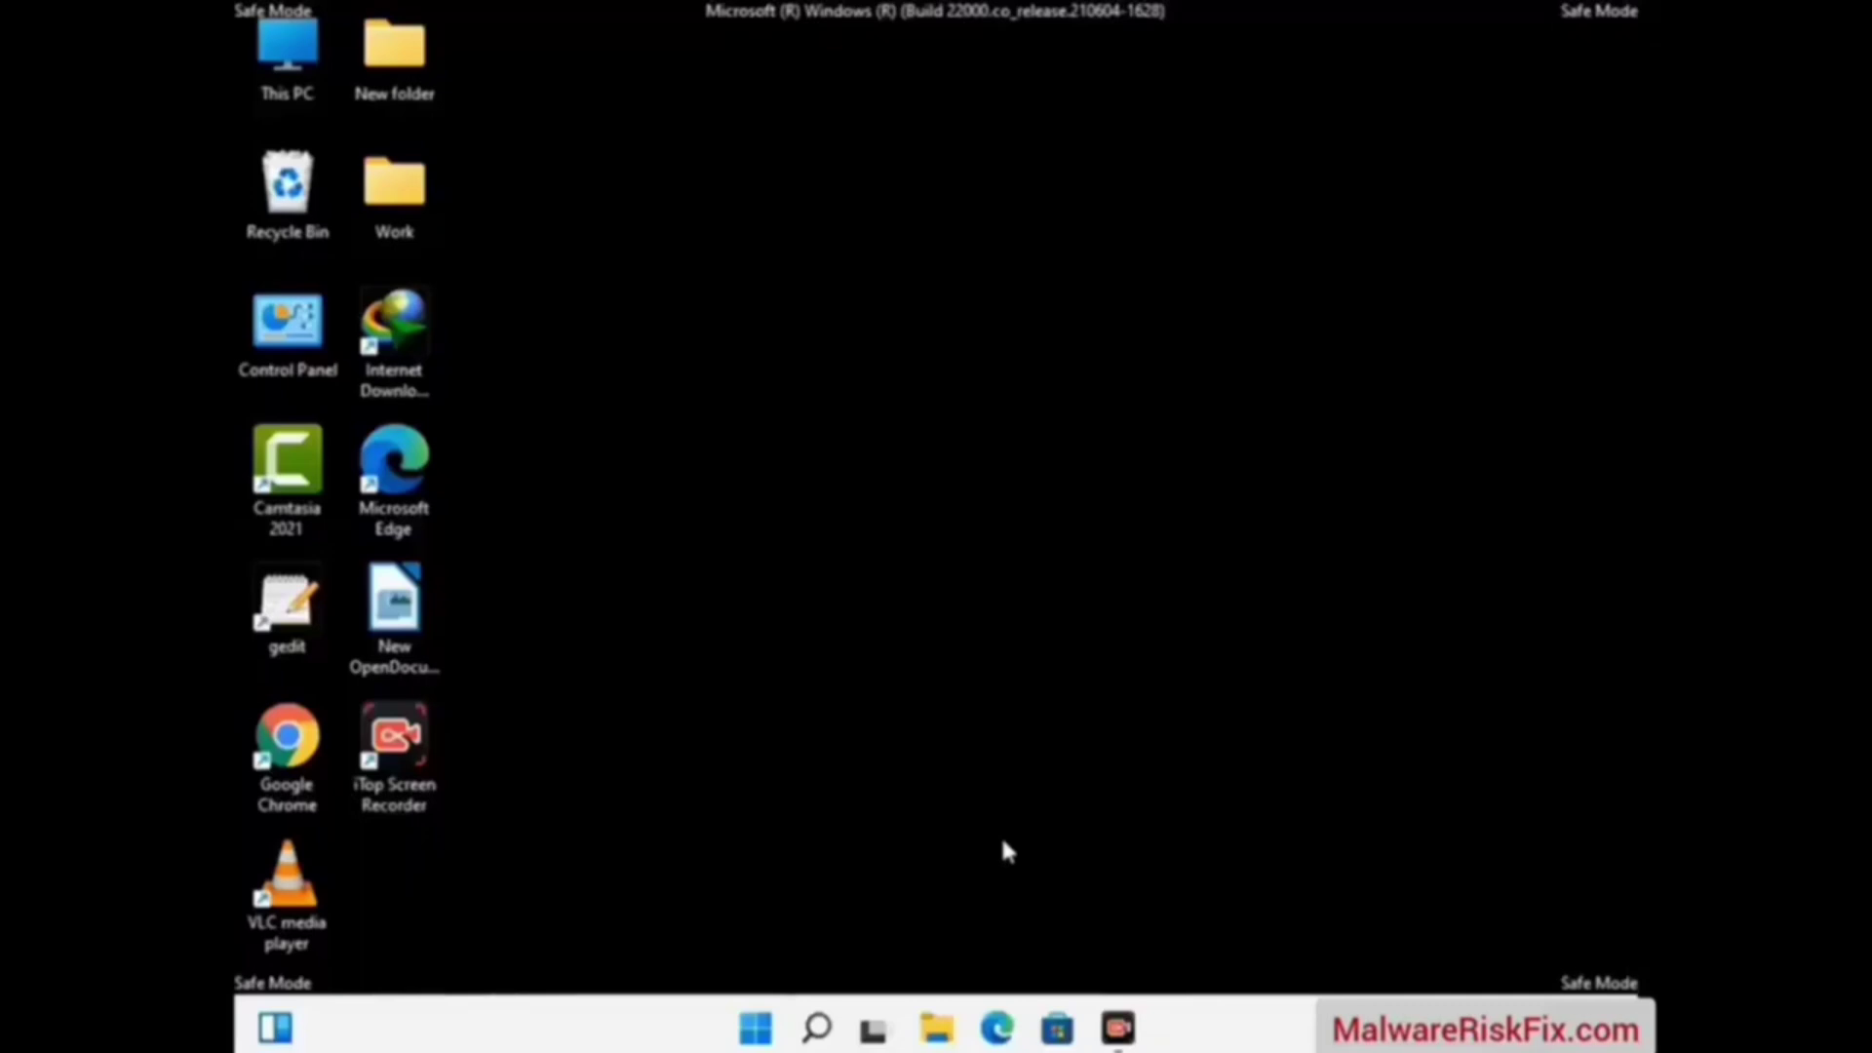
Step: Set File Explorer Options in Control Panel to show hidden files, folders, and drives, and close Control Panel
double_click(291, 362)
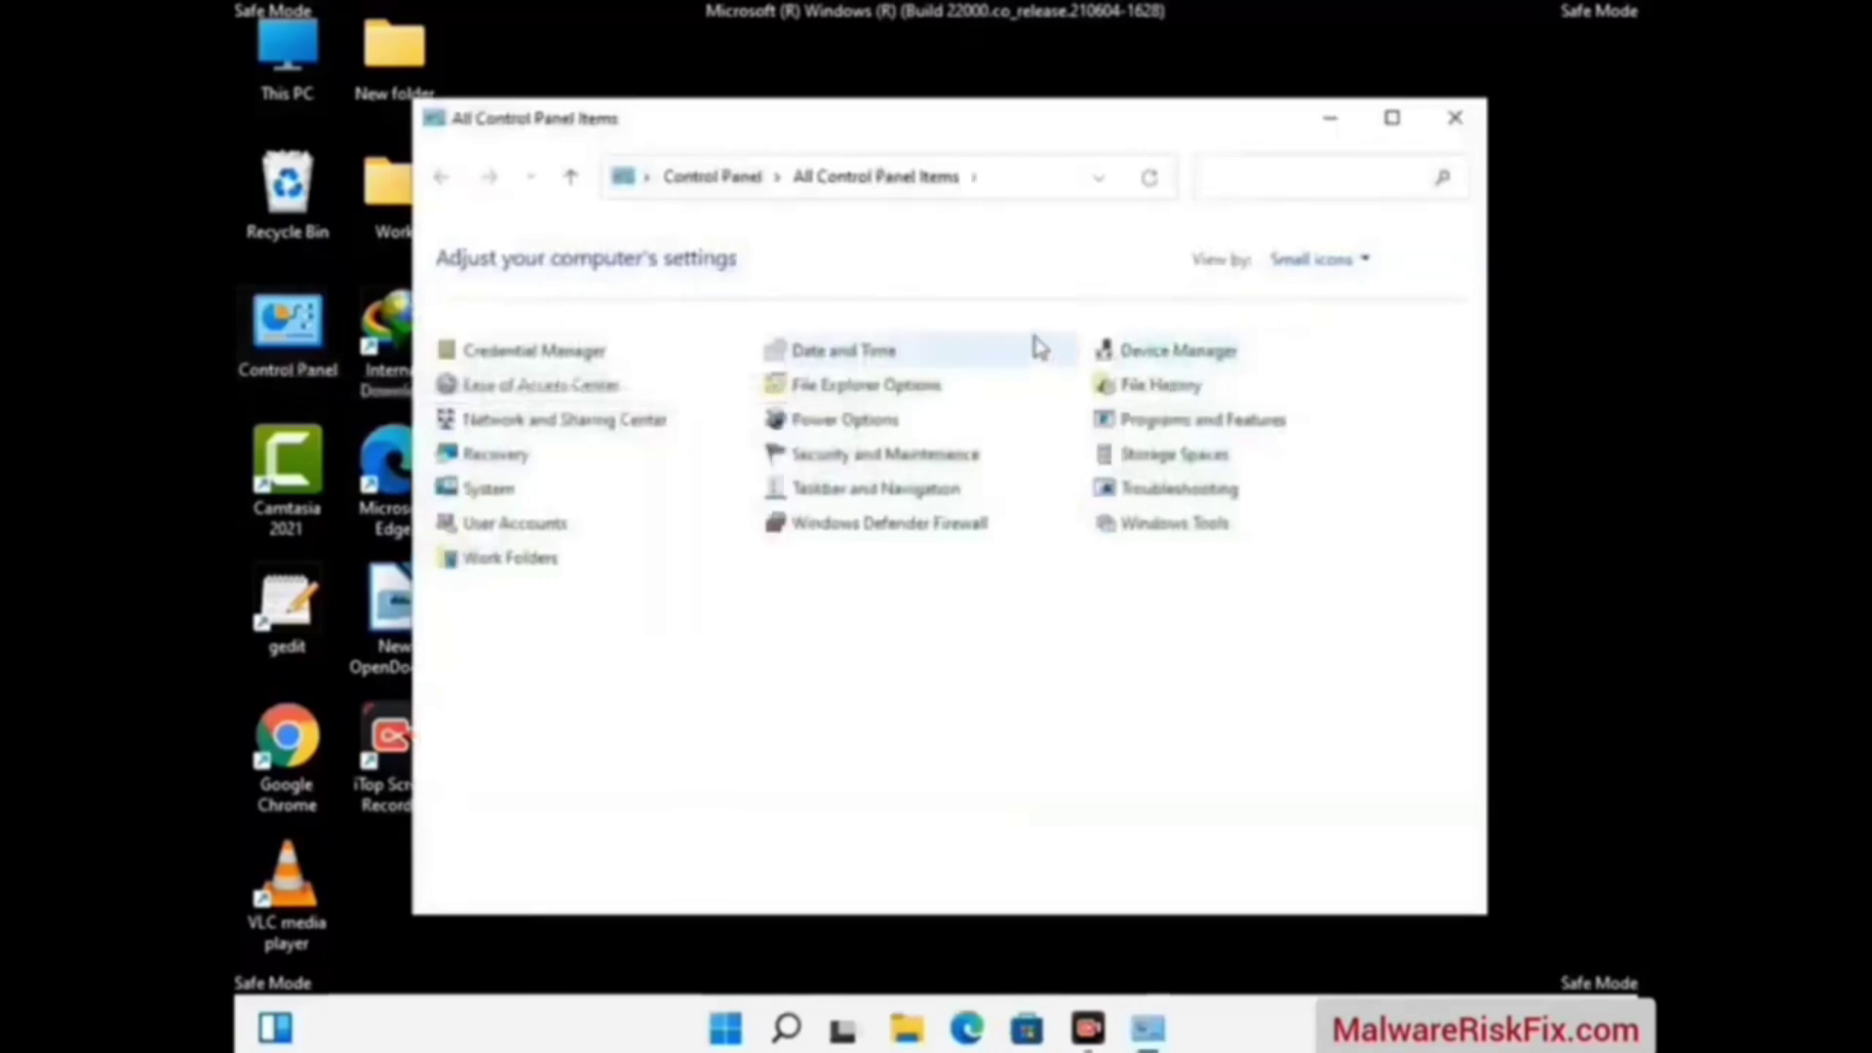
click(904, 395)
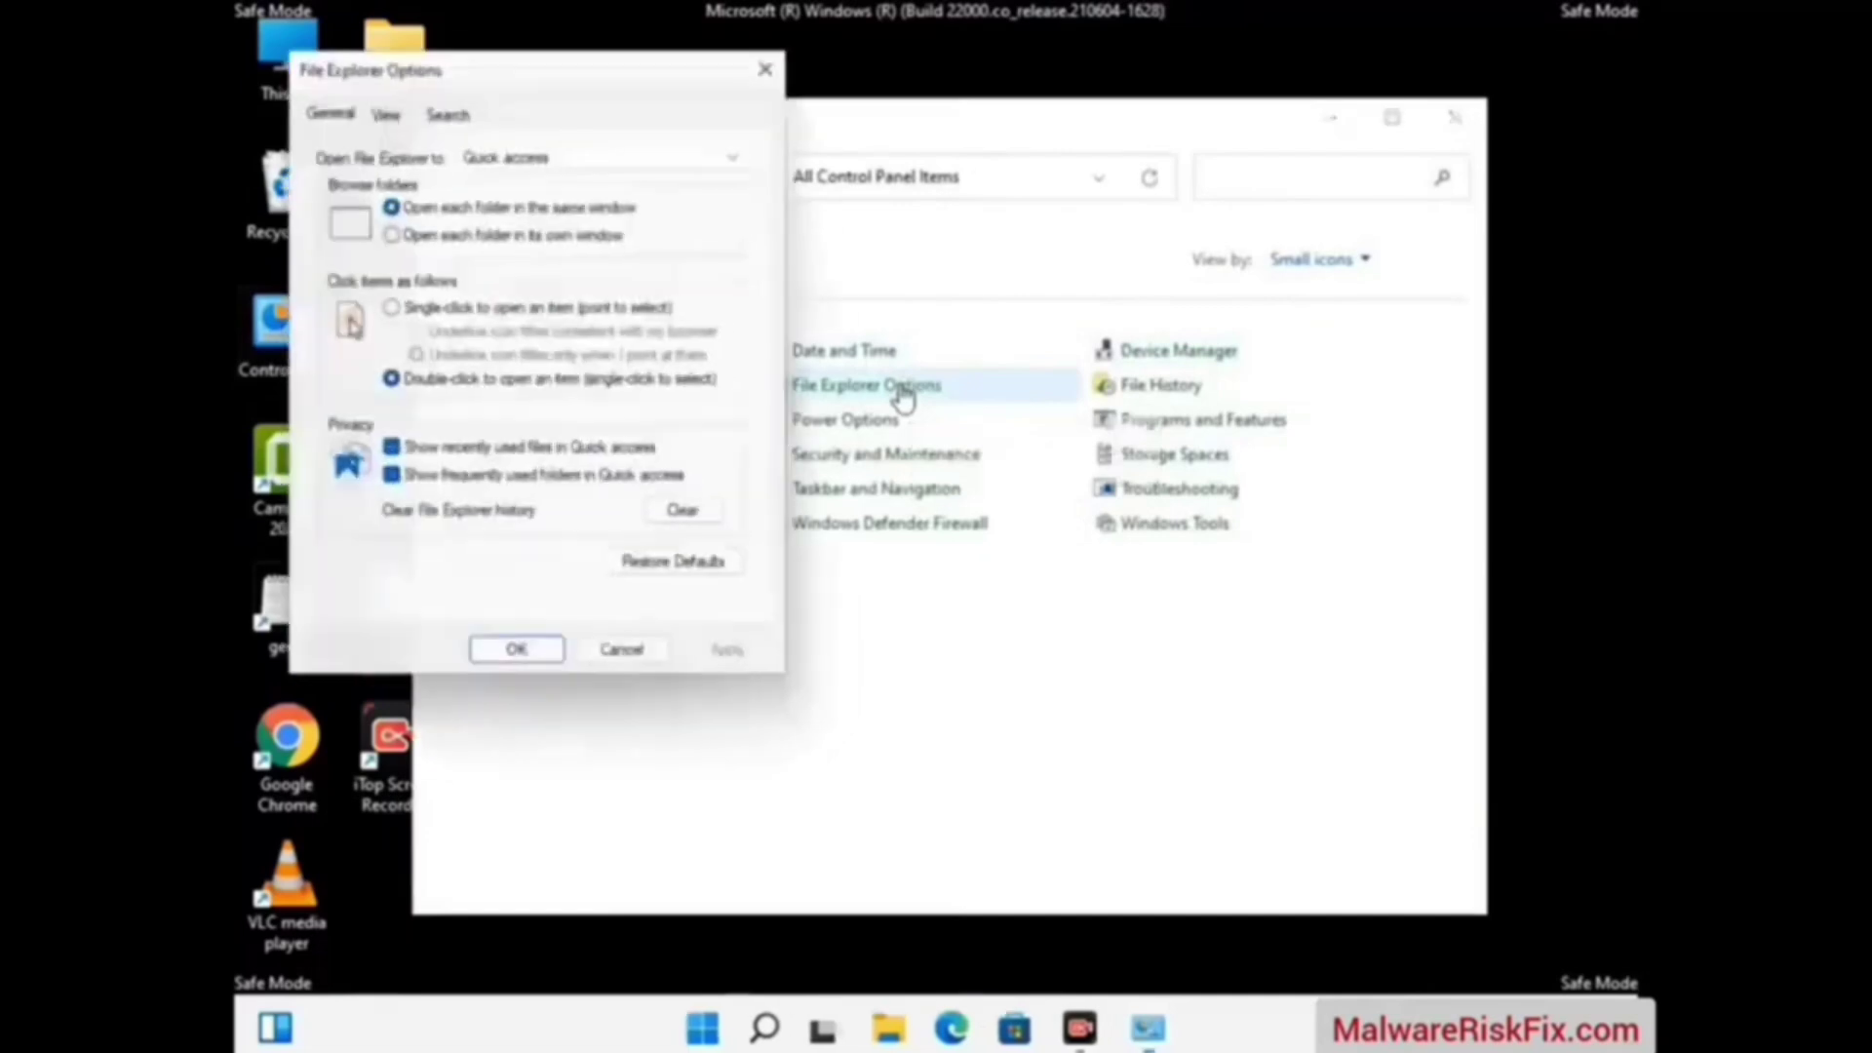
click(383, 104)
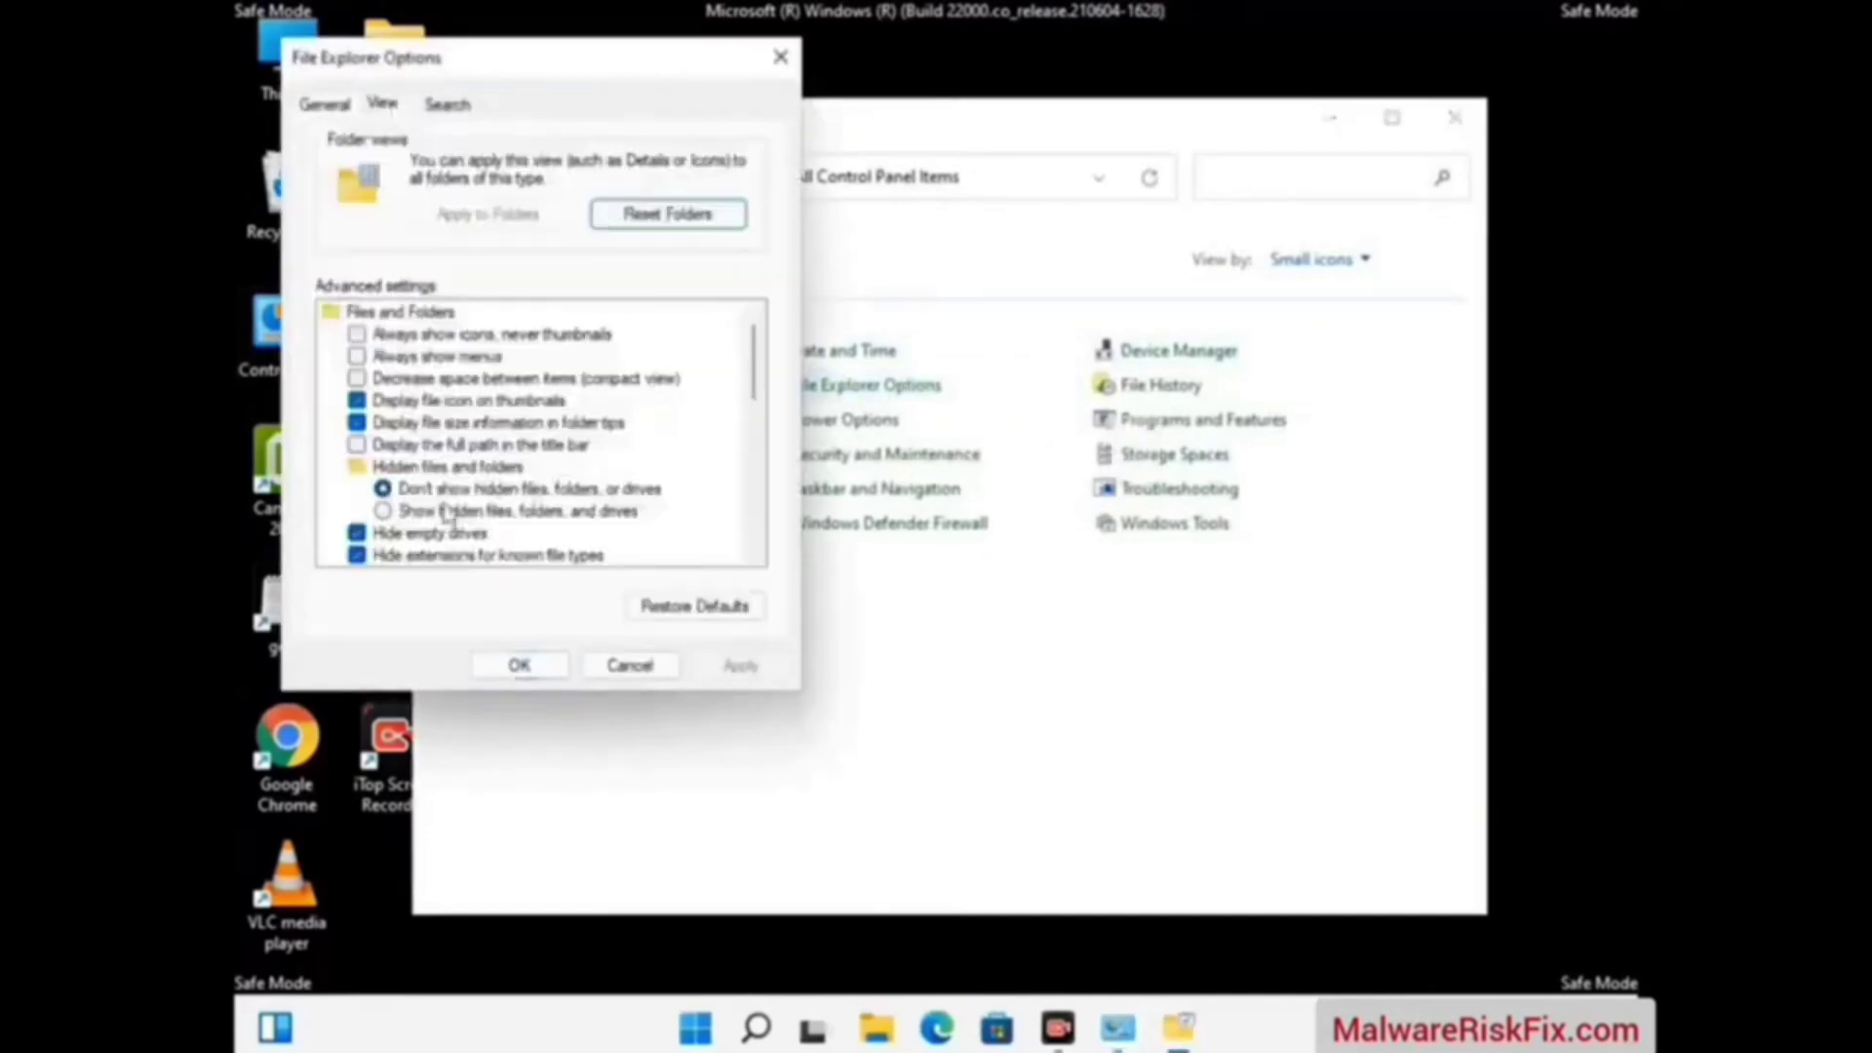
click(383, 515)
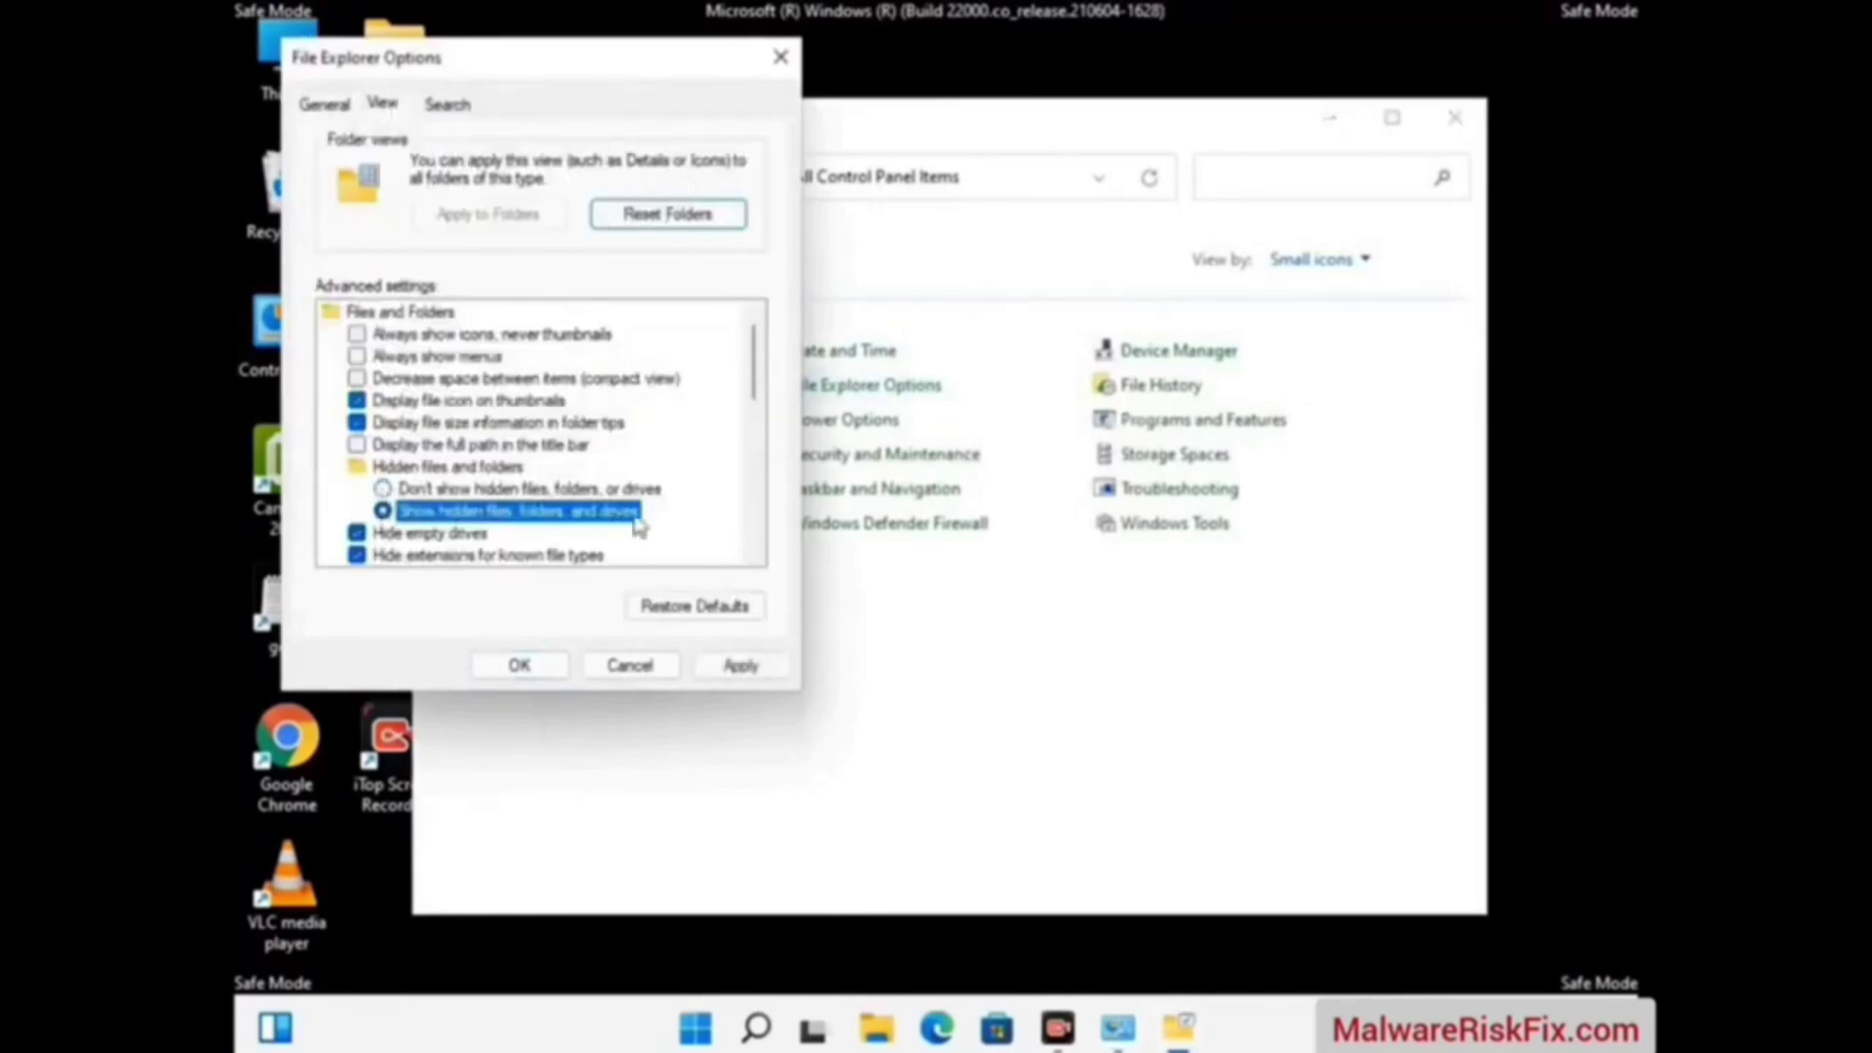
click(740, 667)
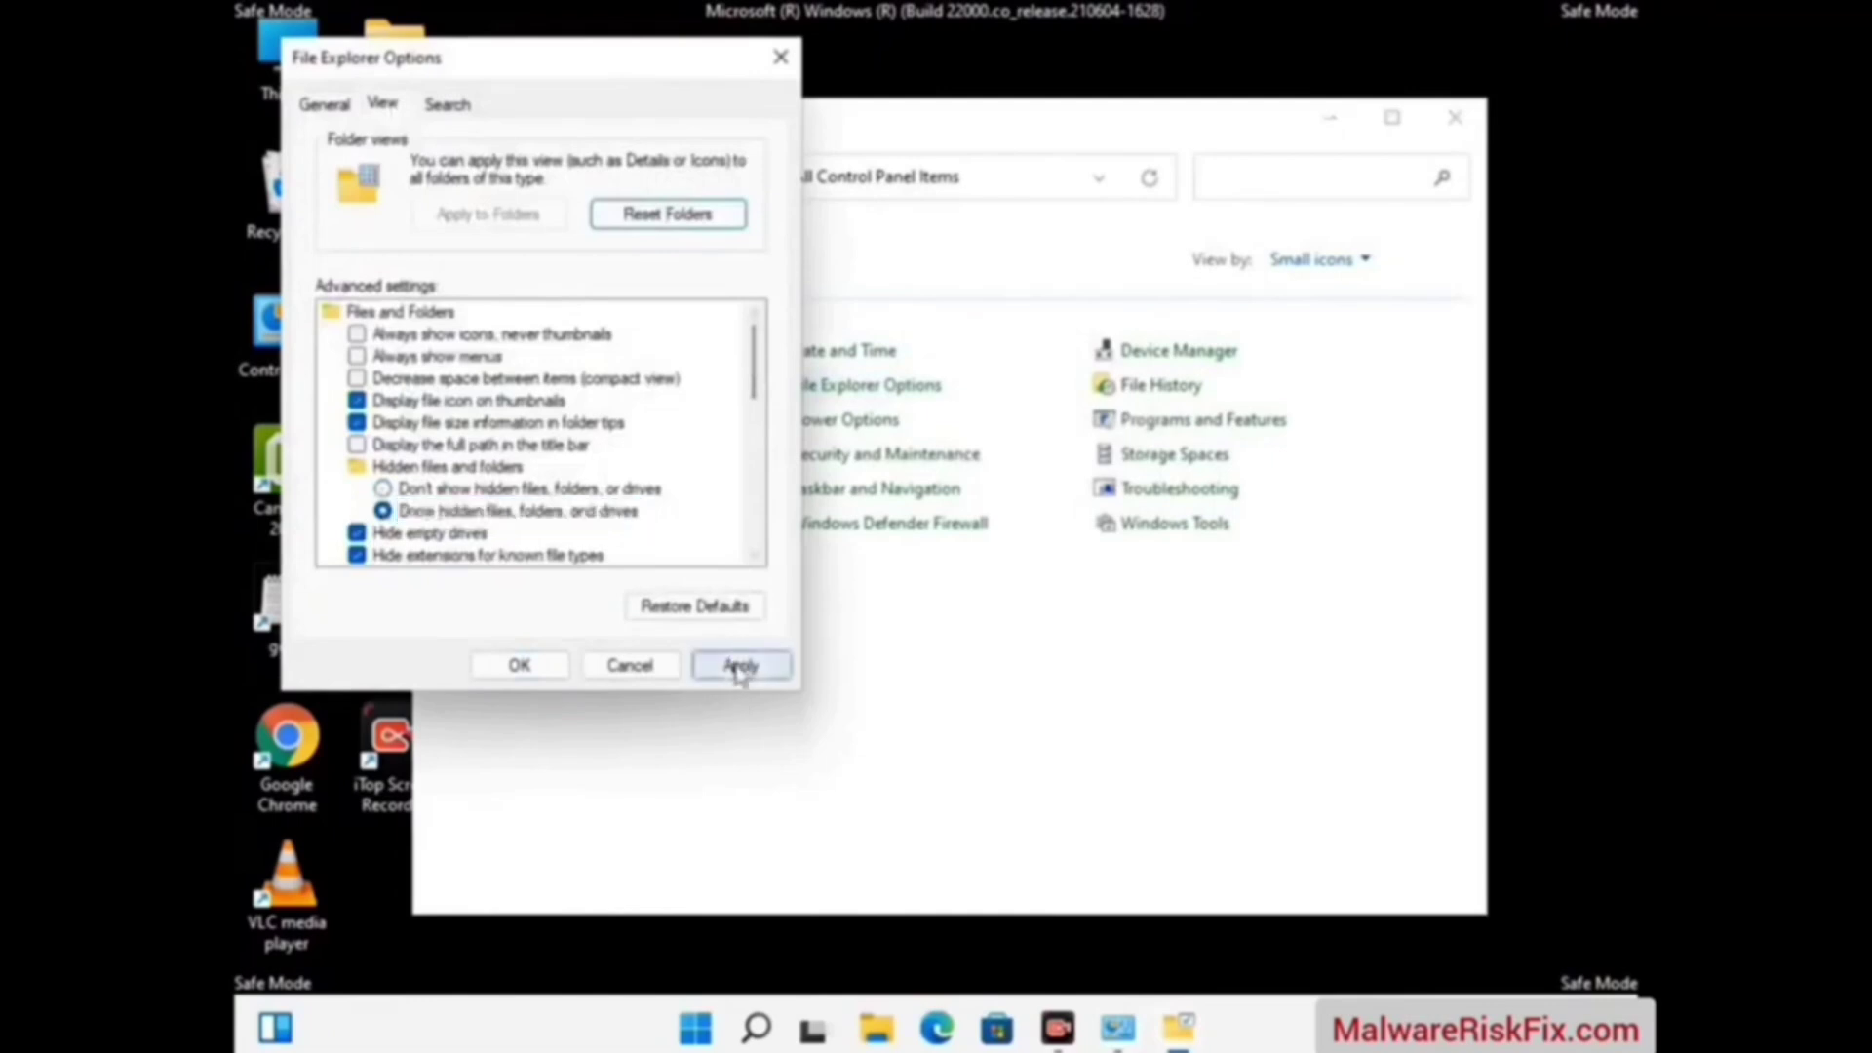
click(495, 673)
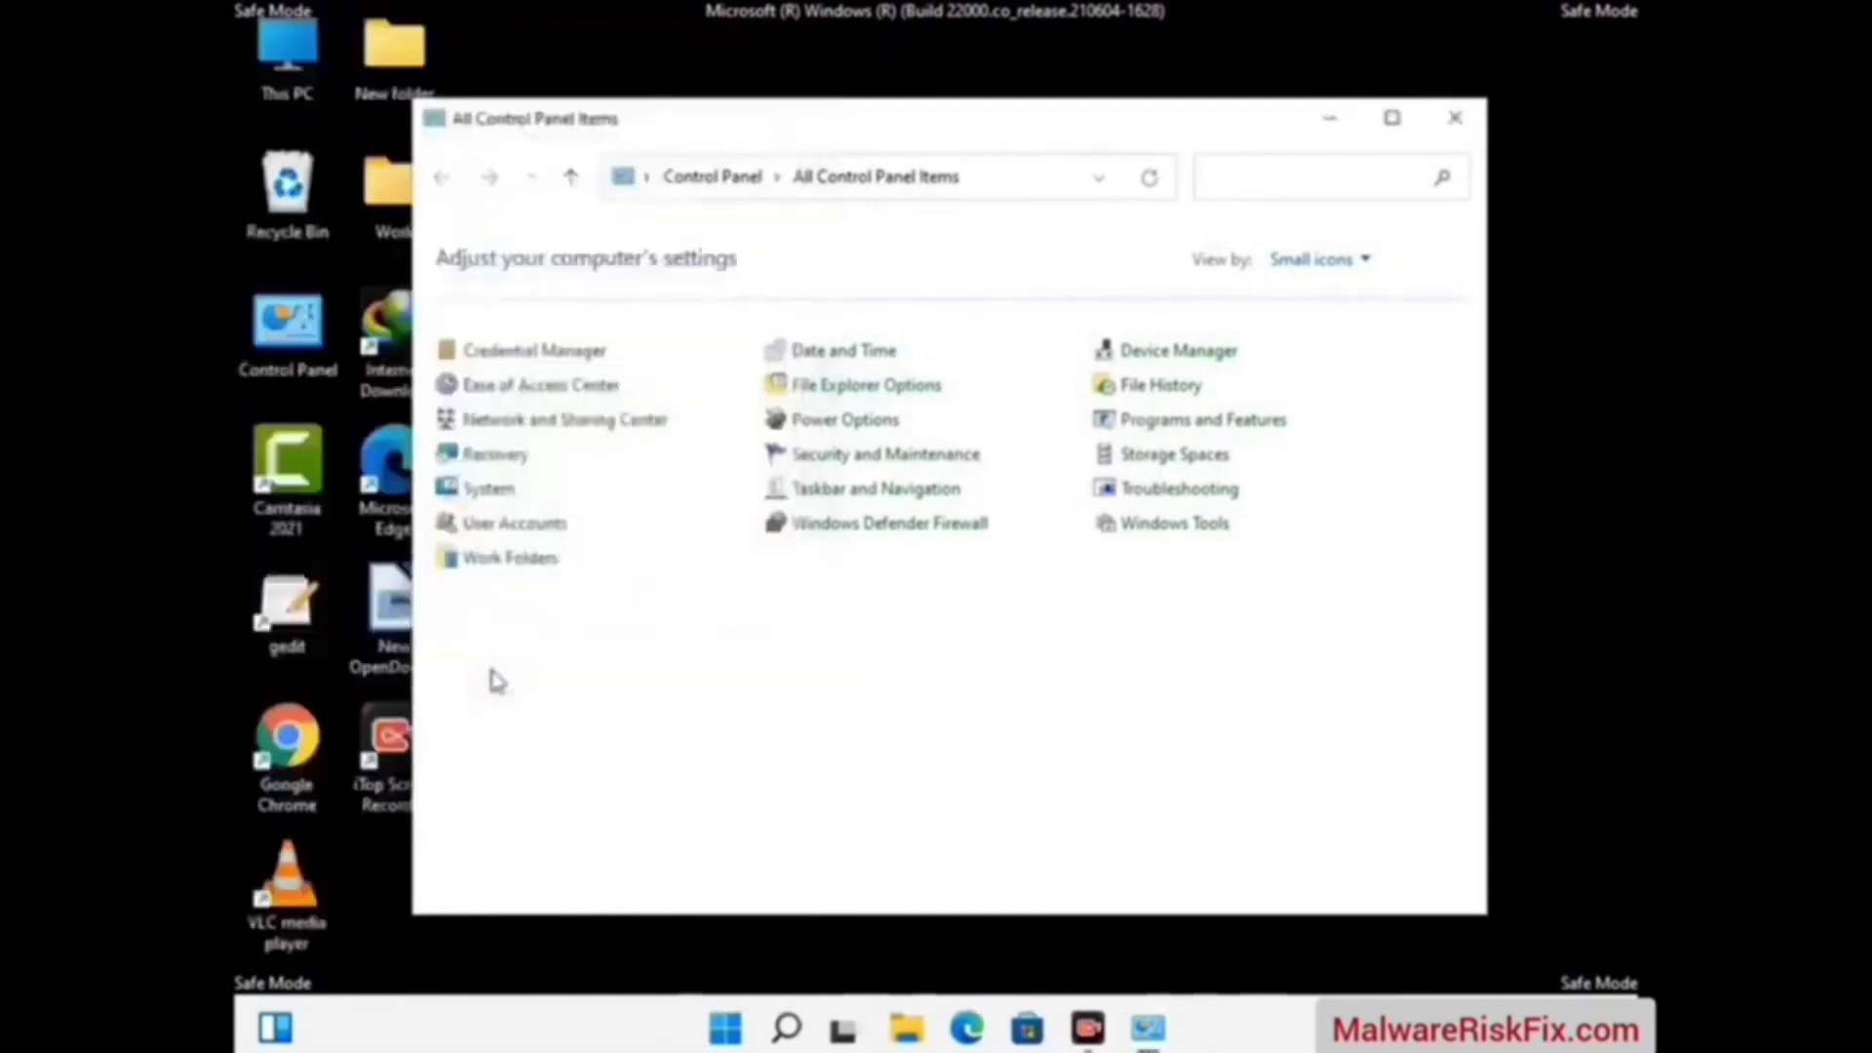
click(1451, 122)
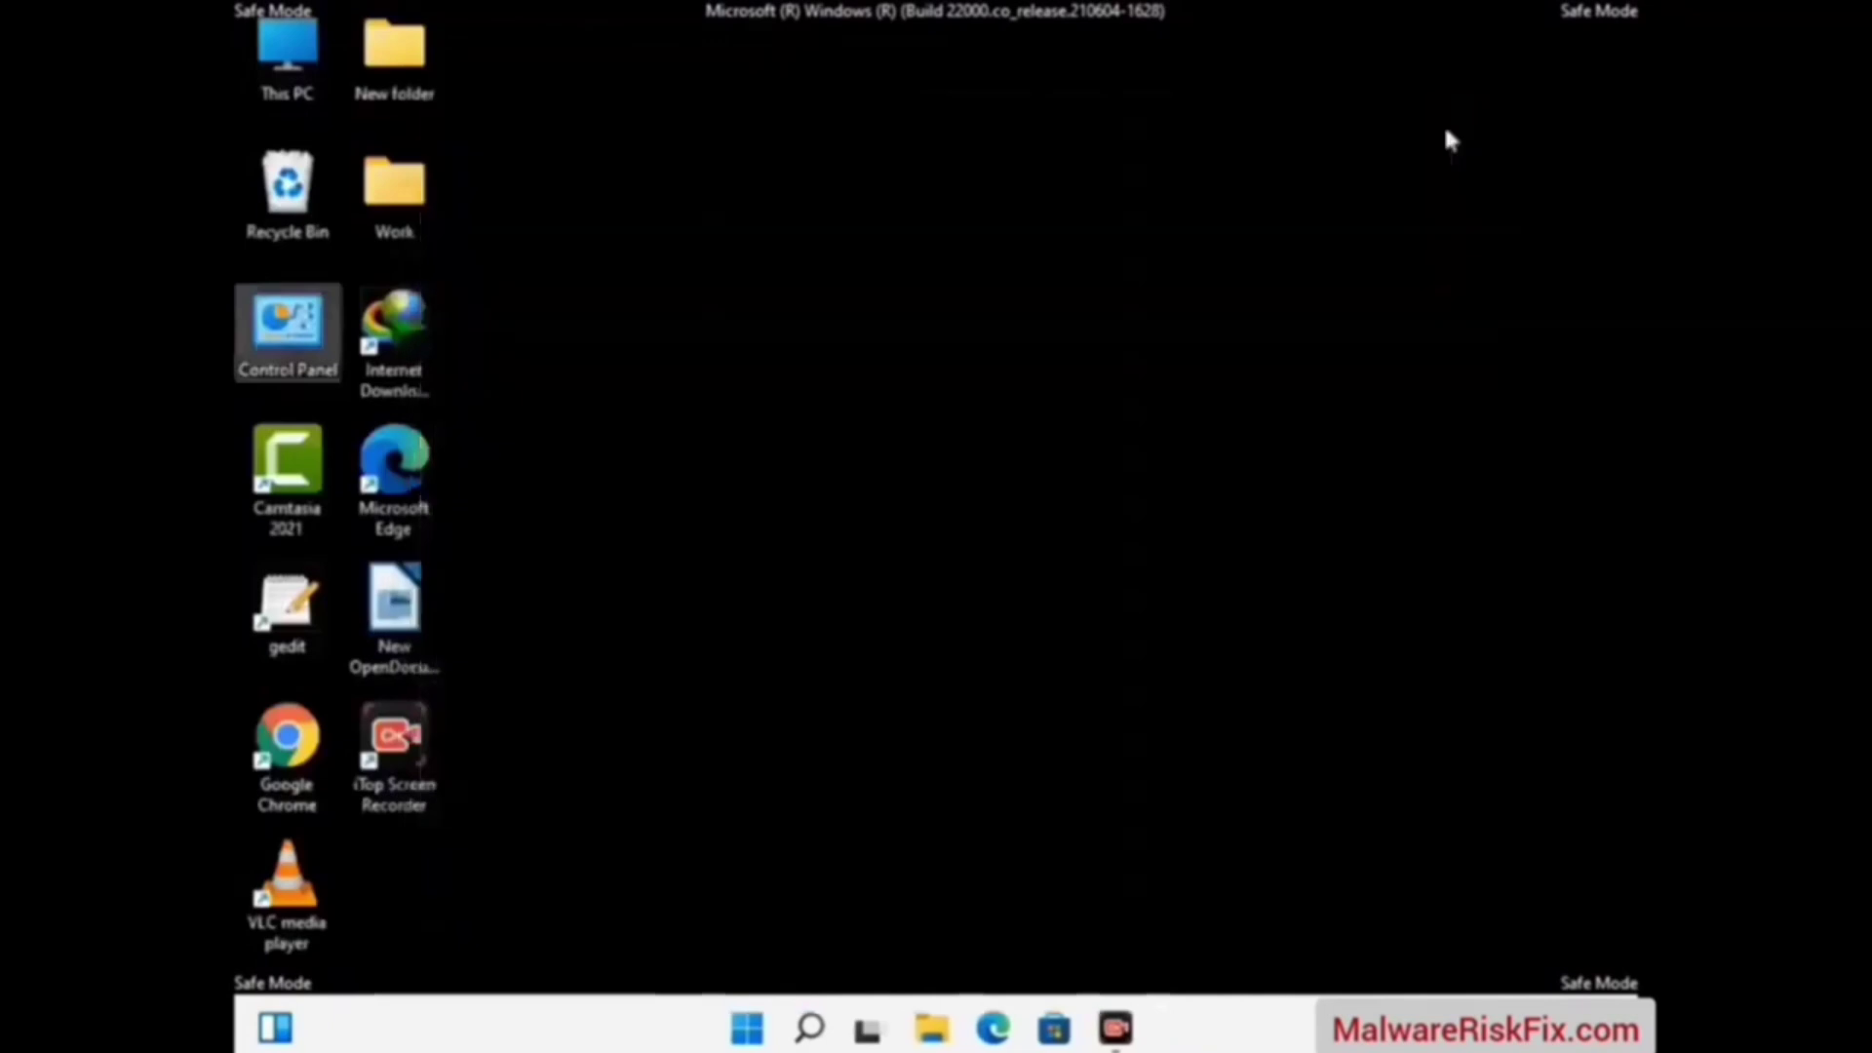
Step: Browse from This PC to the folder C:\Windows\System32\drivers\etc
double_click(280, 90)
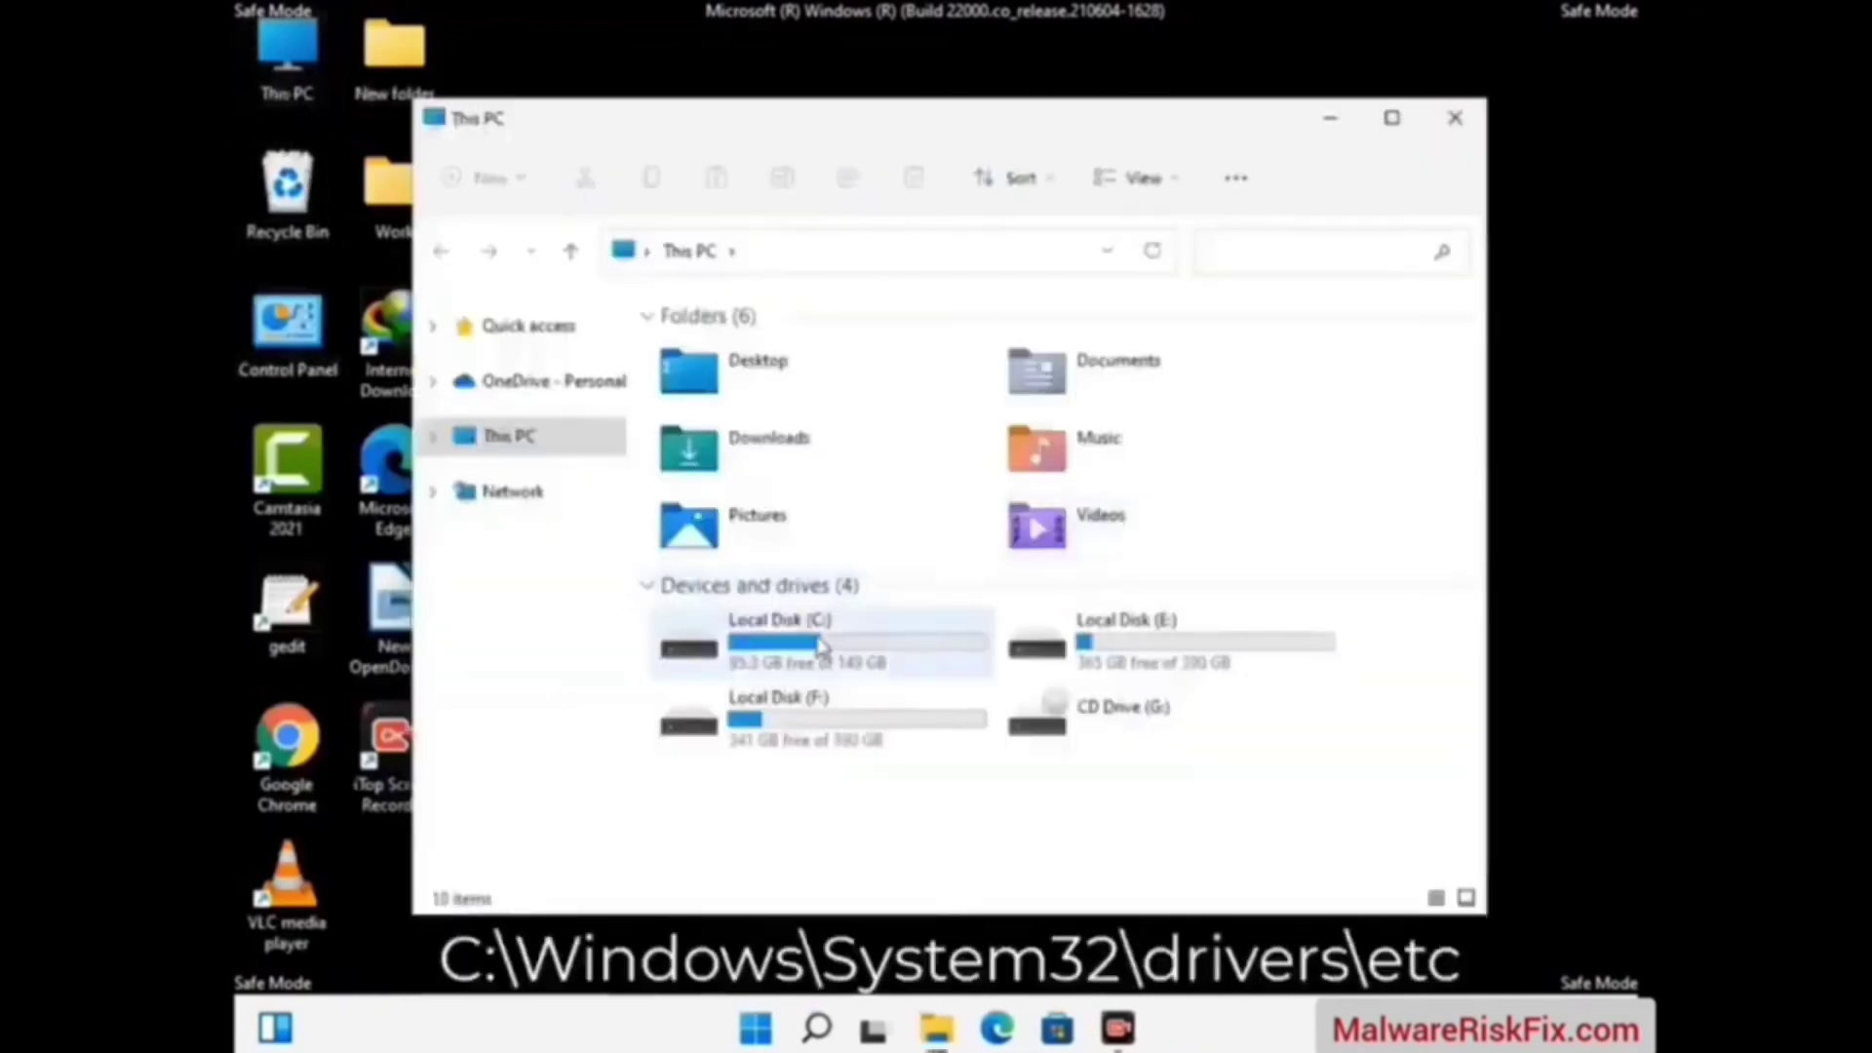
click(819, 646)
double_click(819, 645)
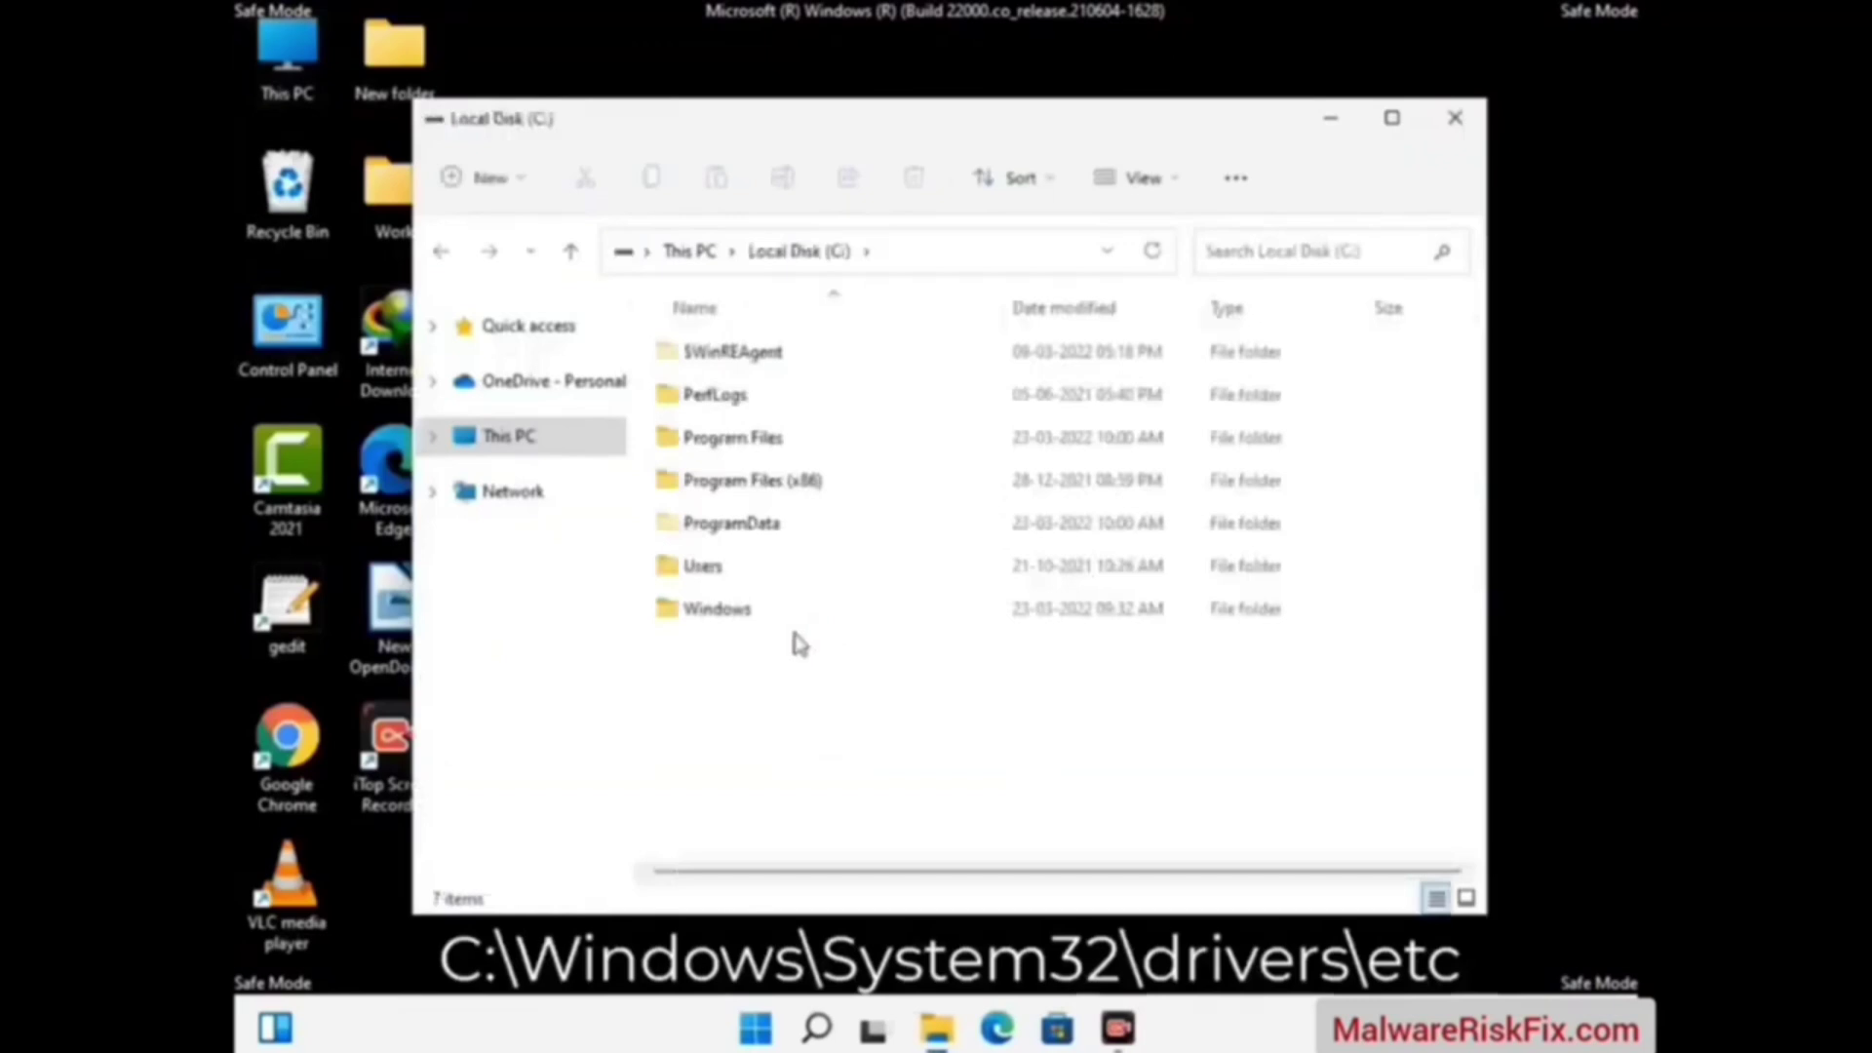
double_click(705, 614)
scroll(927, 635, down, 12)
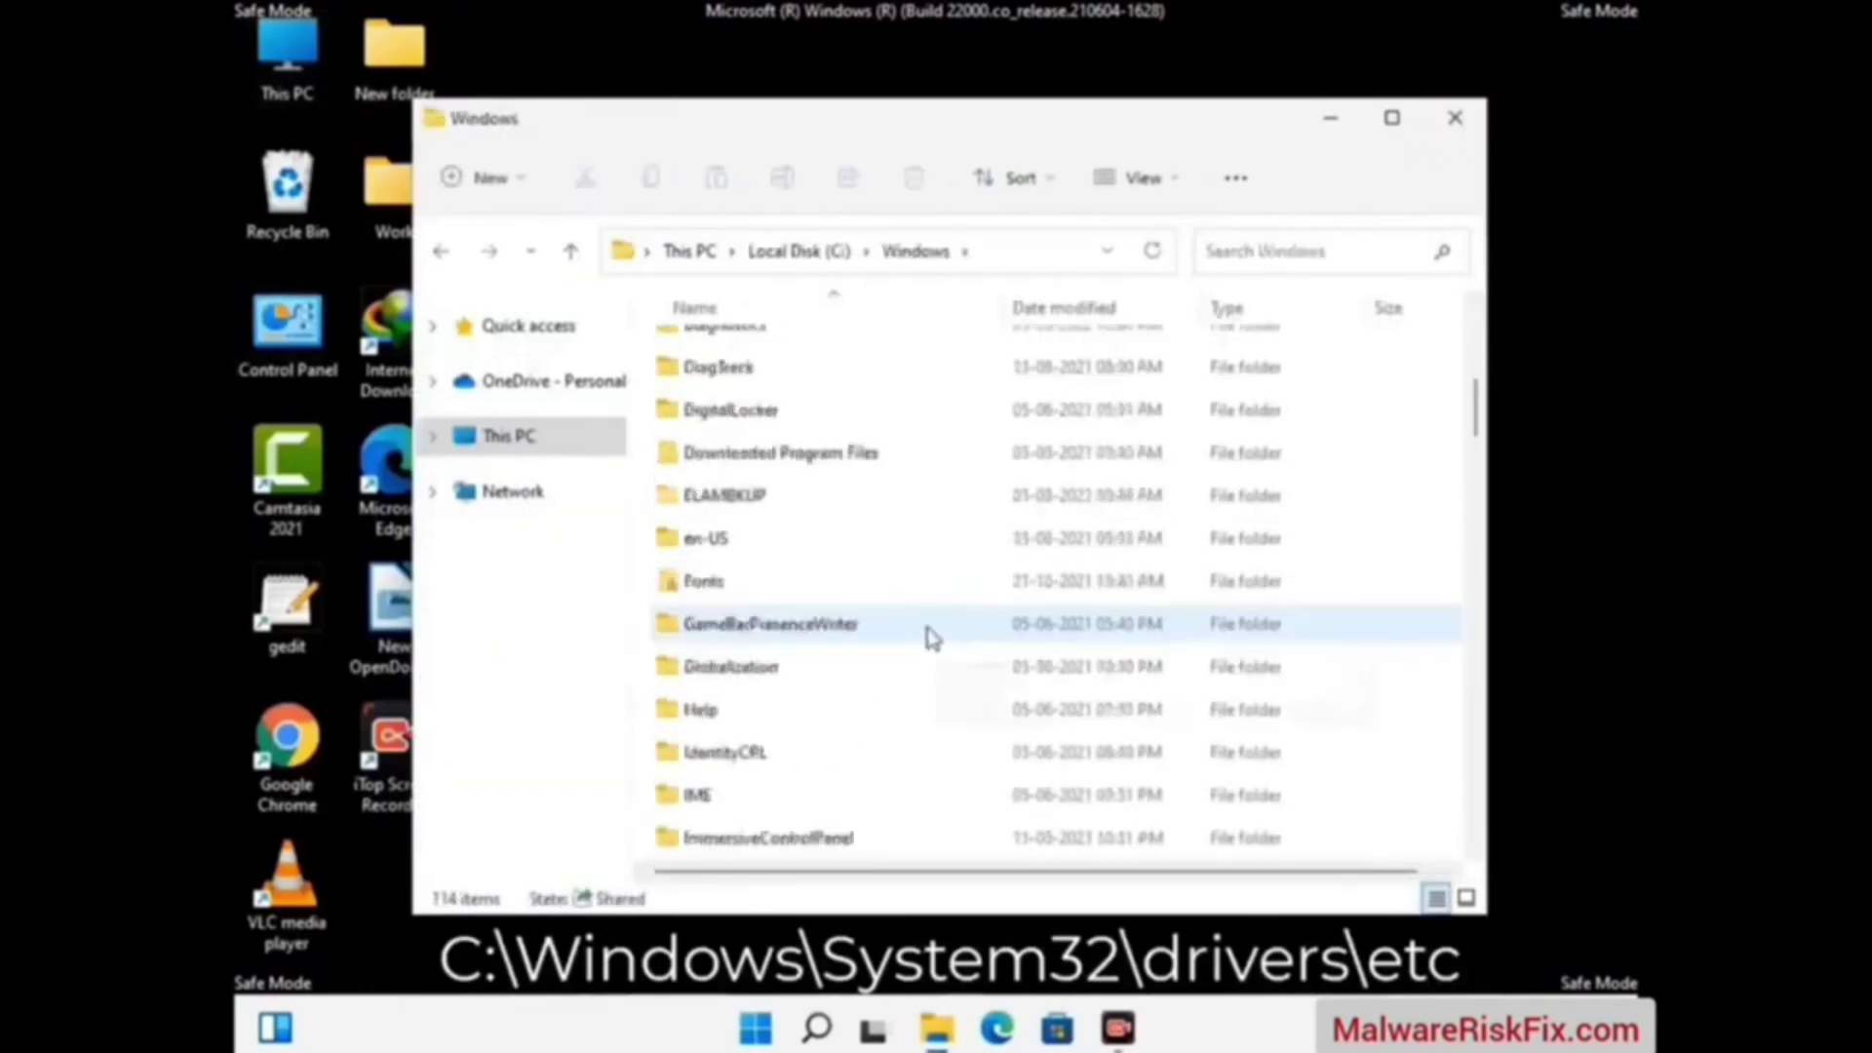
scroll(925, 635, down, 6)
scroll(887, 629, down, 3)
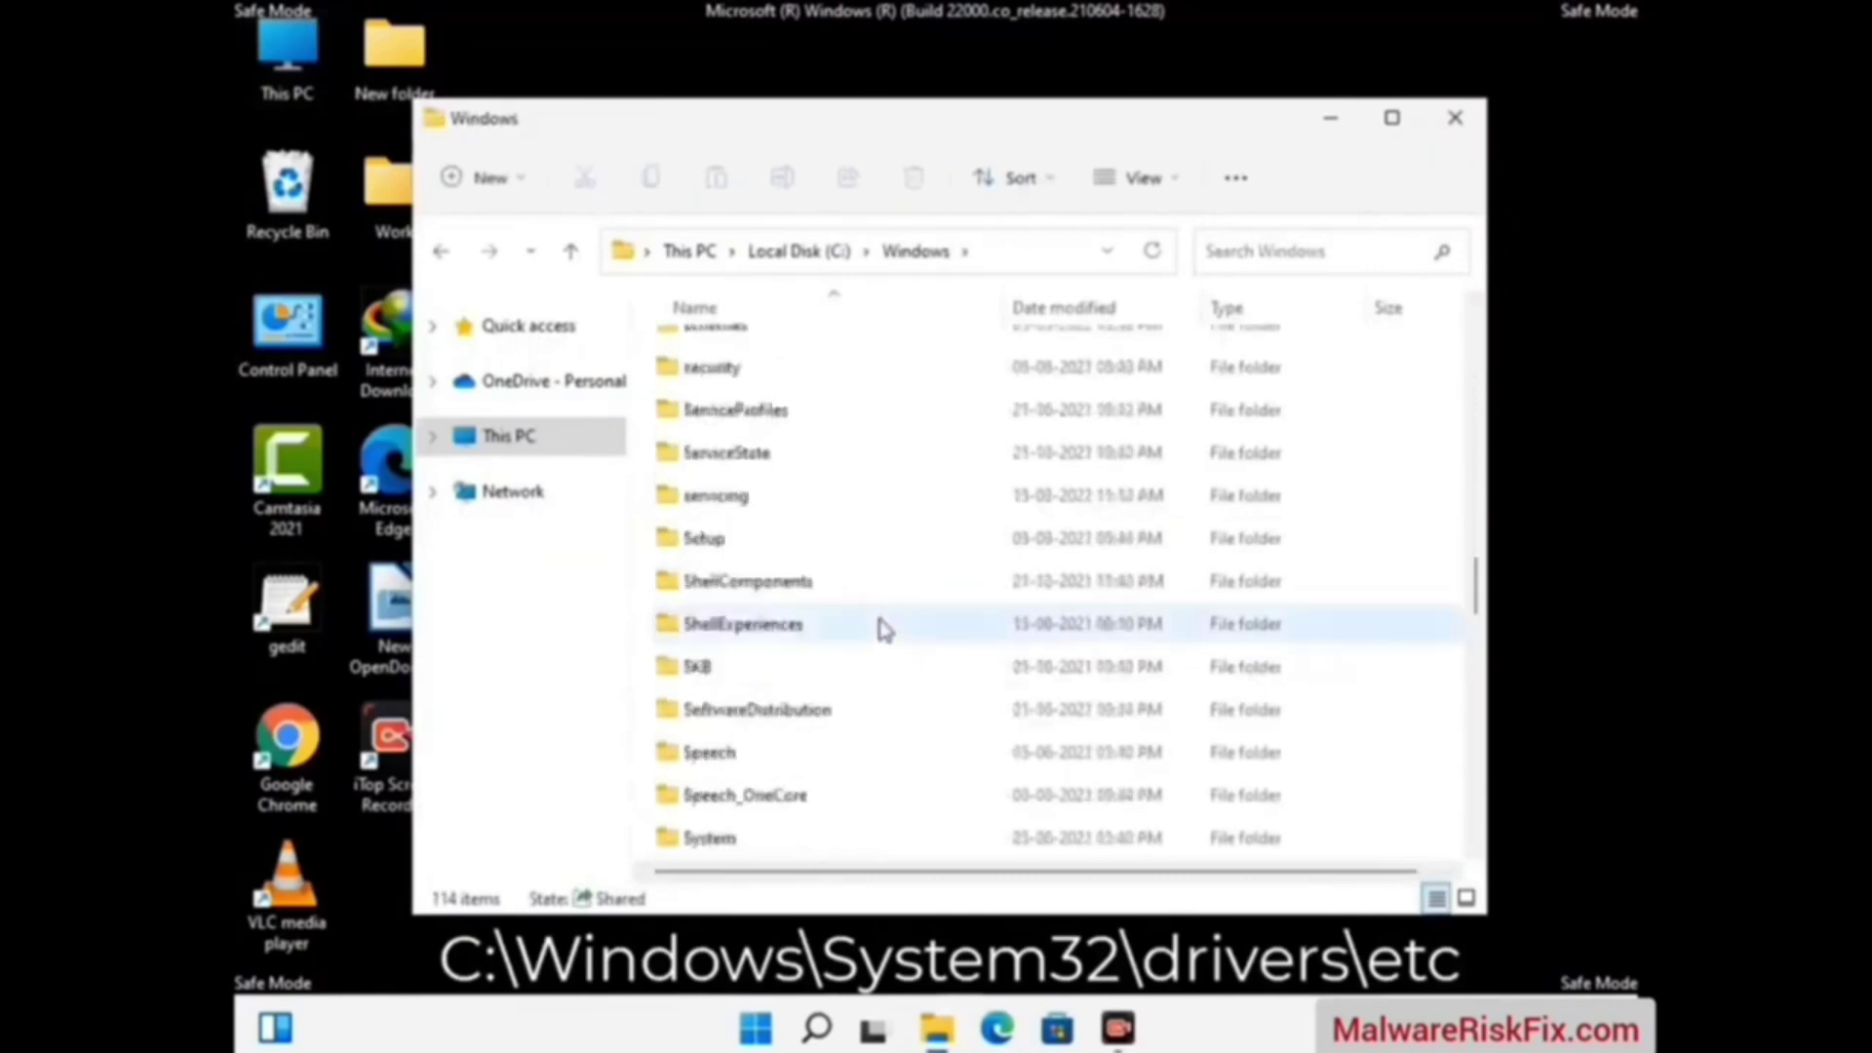
scroll(868, 696, down, 1)
double_click(711, 627)
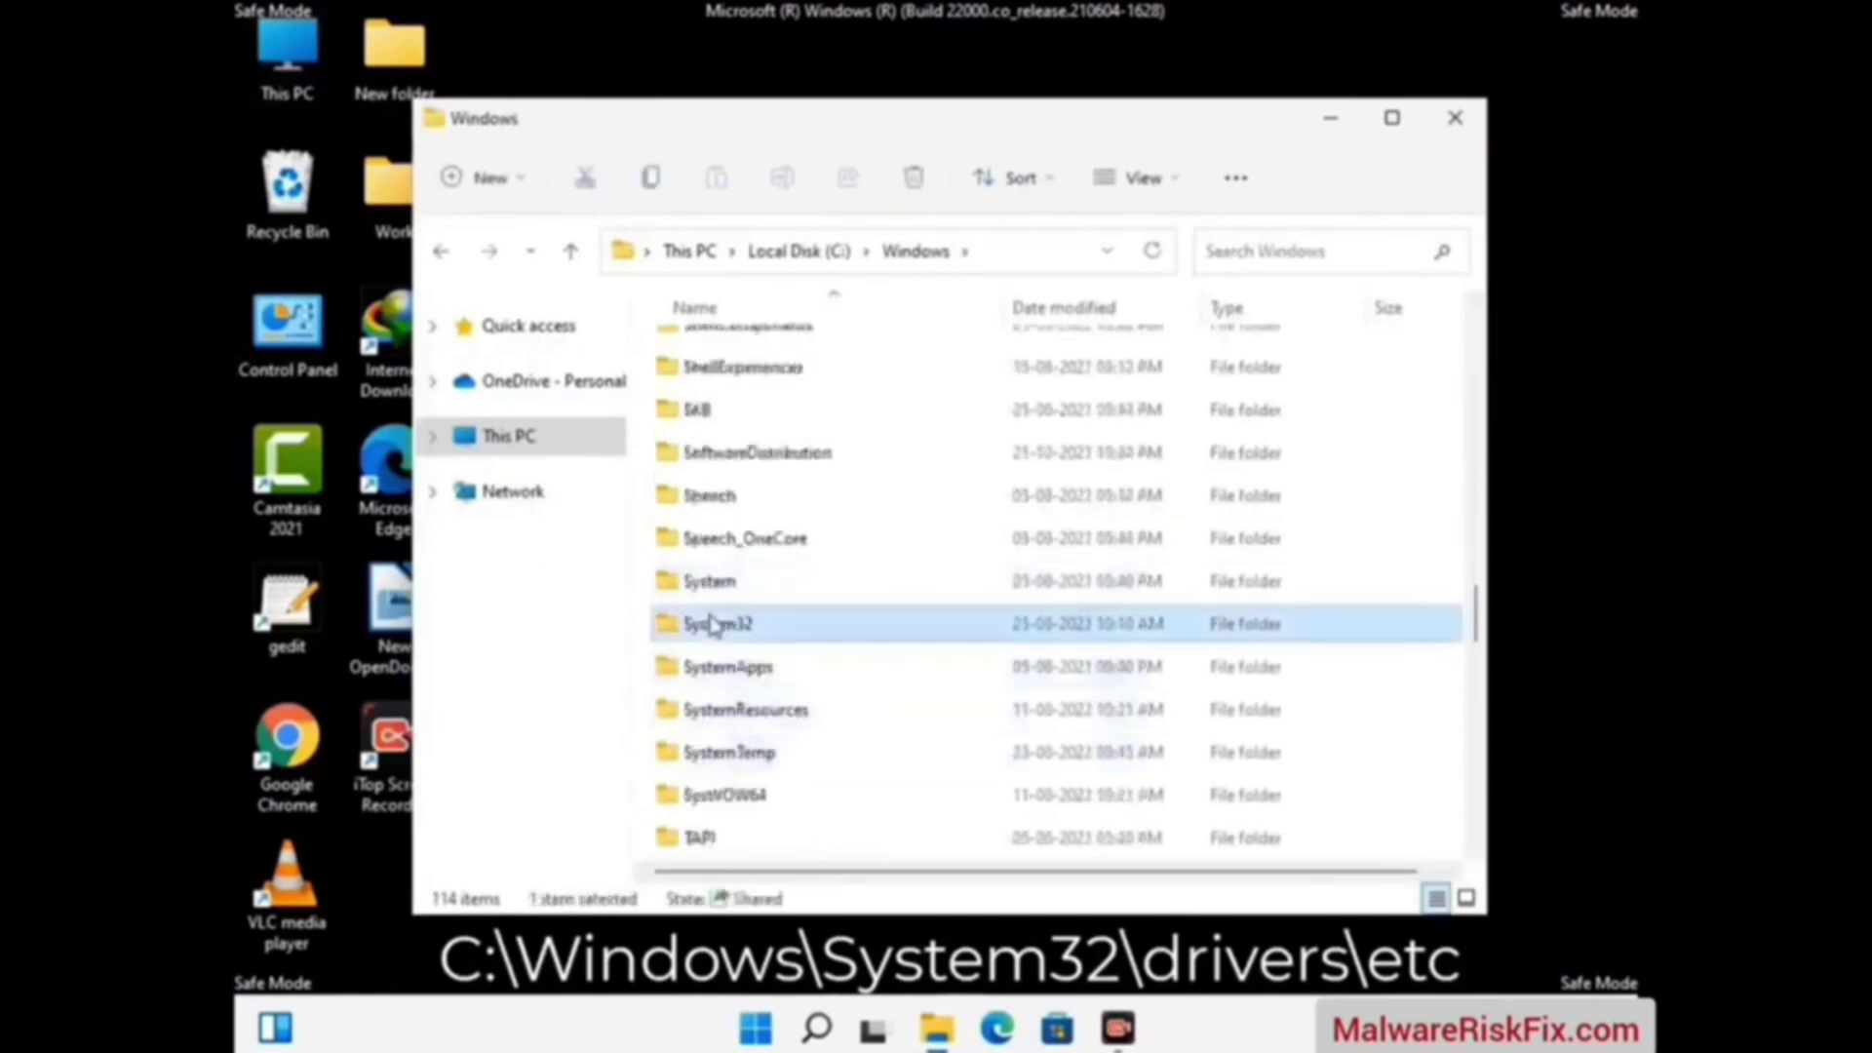
scroll(808, 643, down, 5)
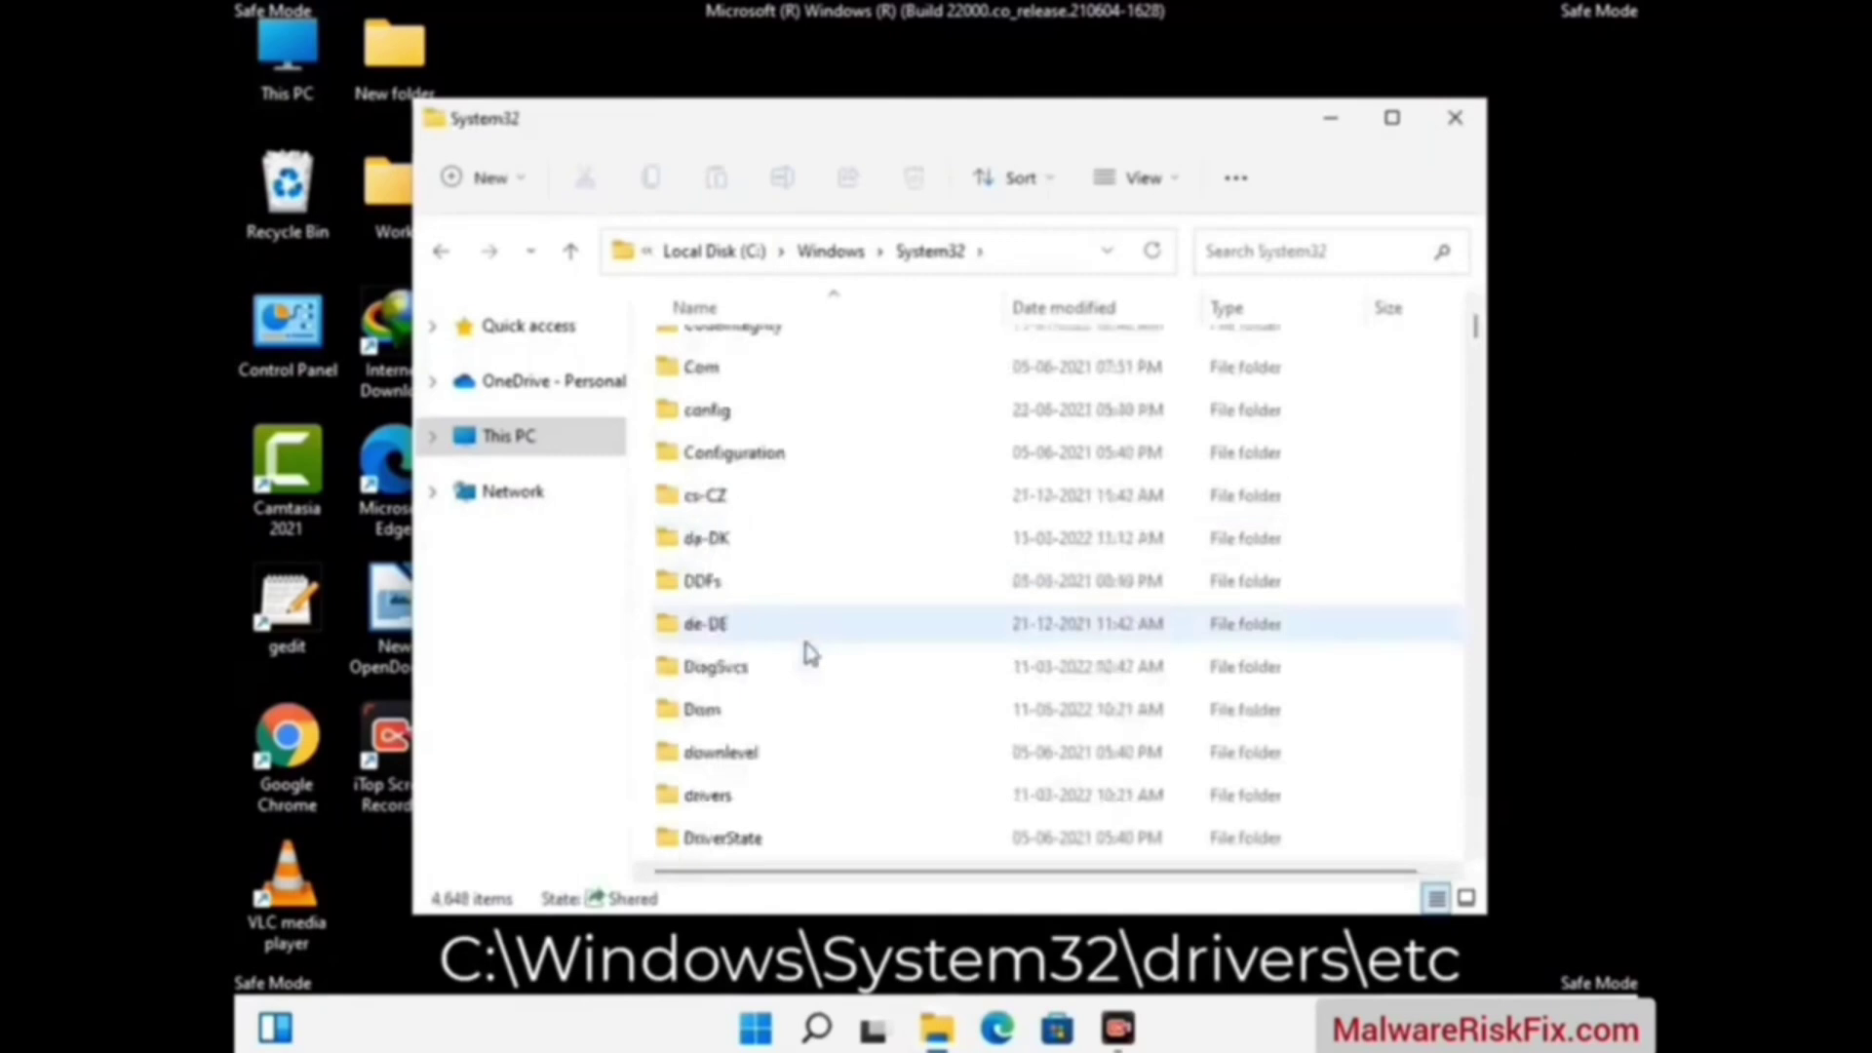
double_click(724, 798)
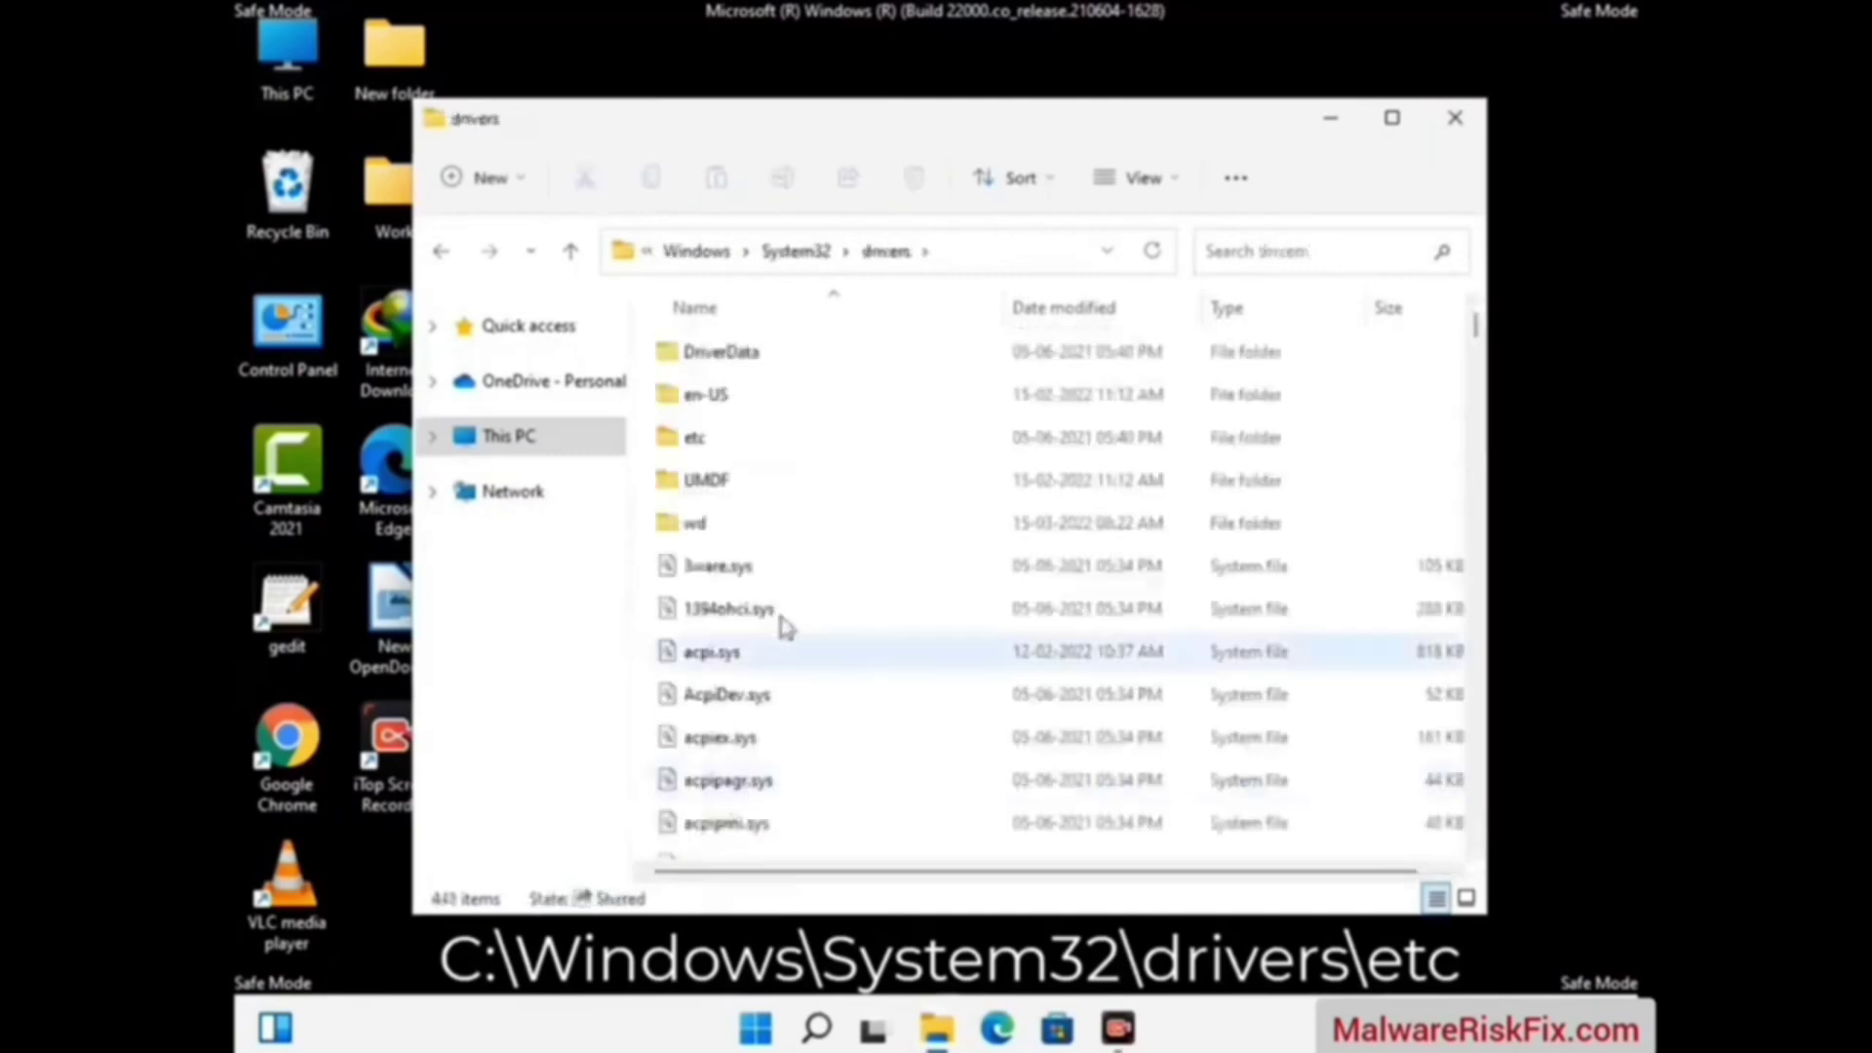
double_click(698, 438)
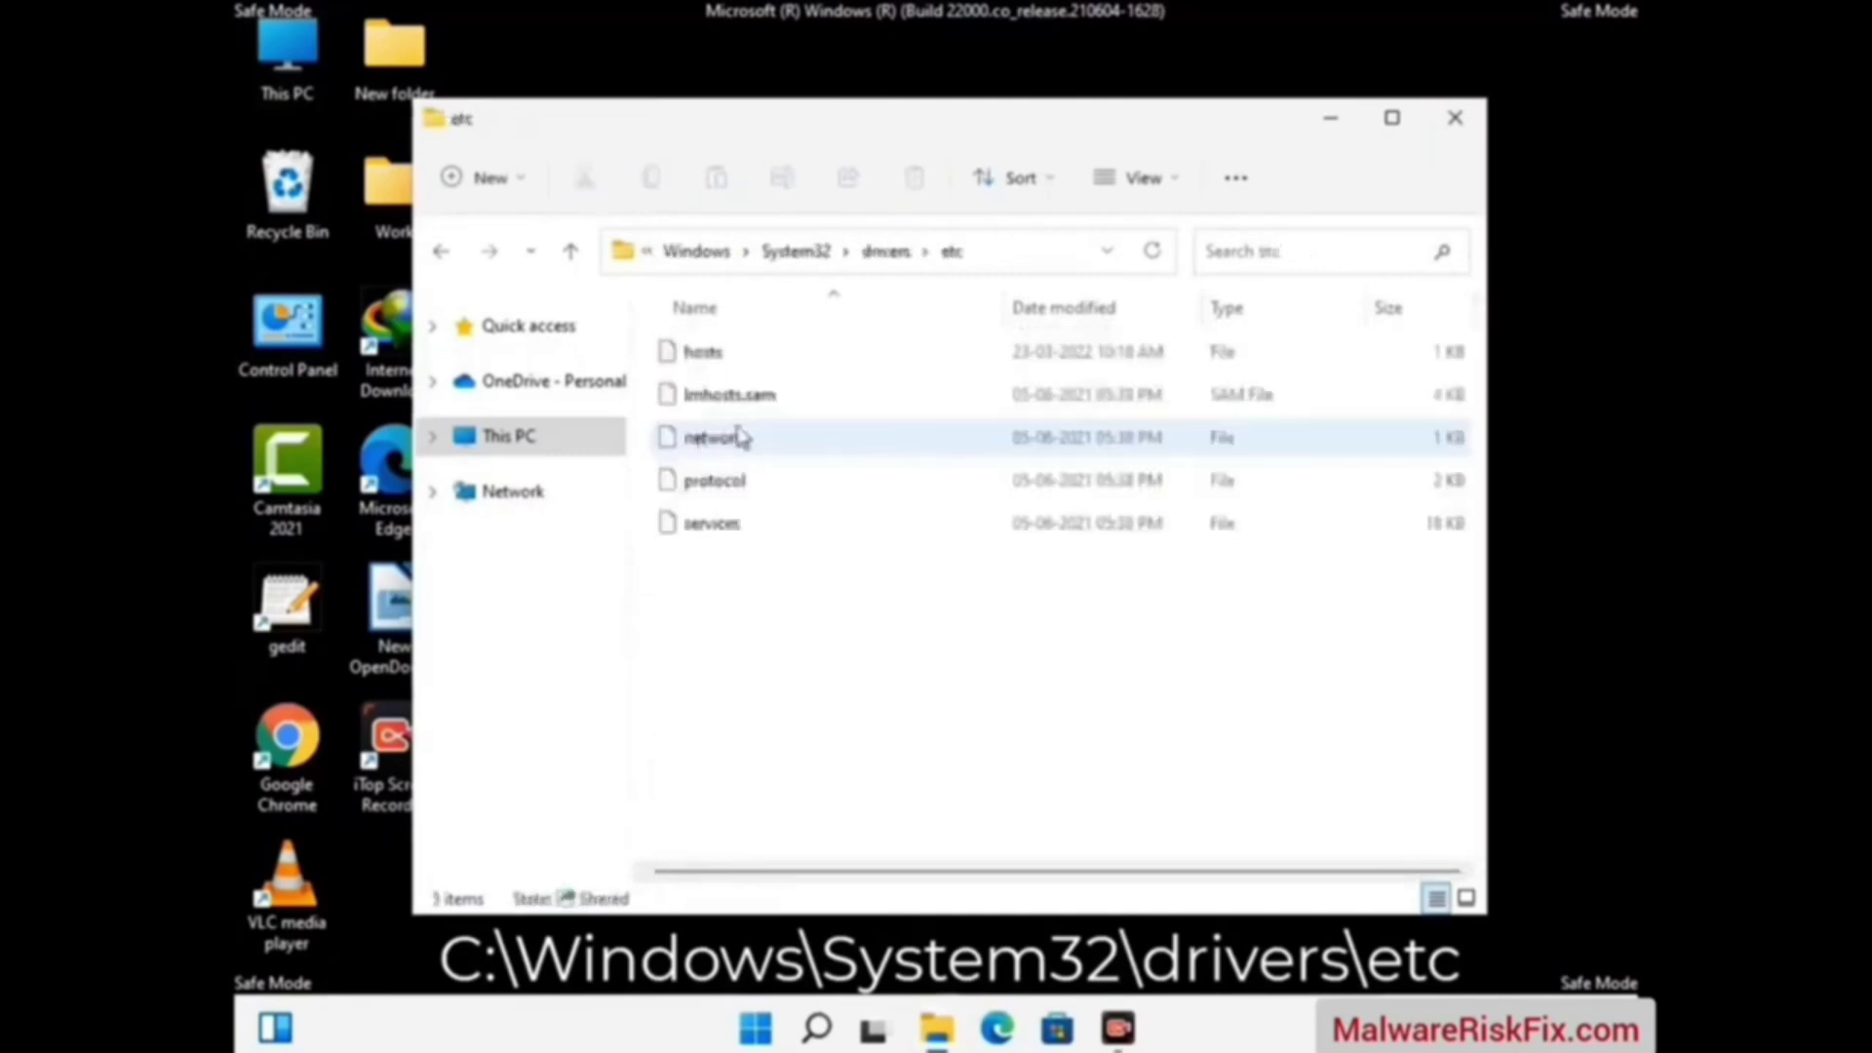
Step: Open the hosts file with Notepad
click(718, 364)
double_click(717, 368)
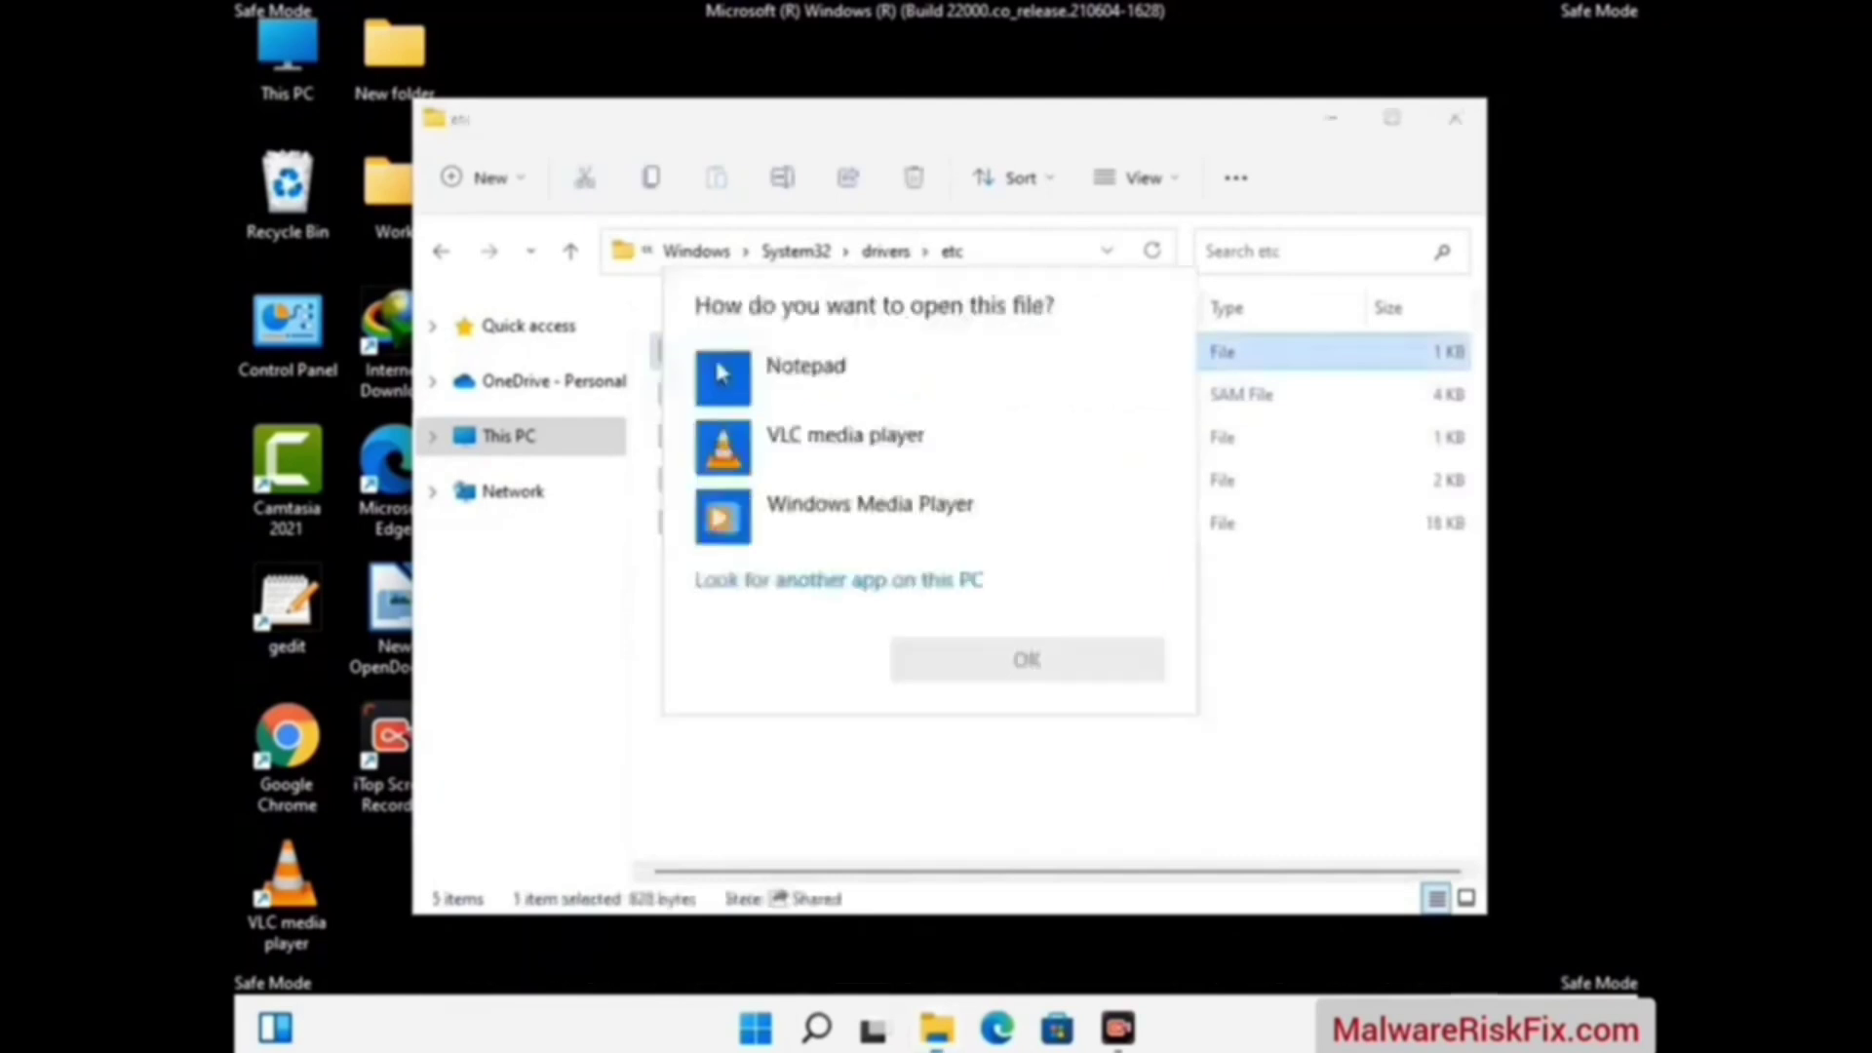
click(834, 380)
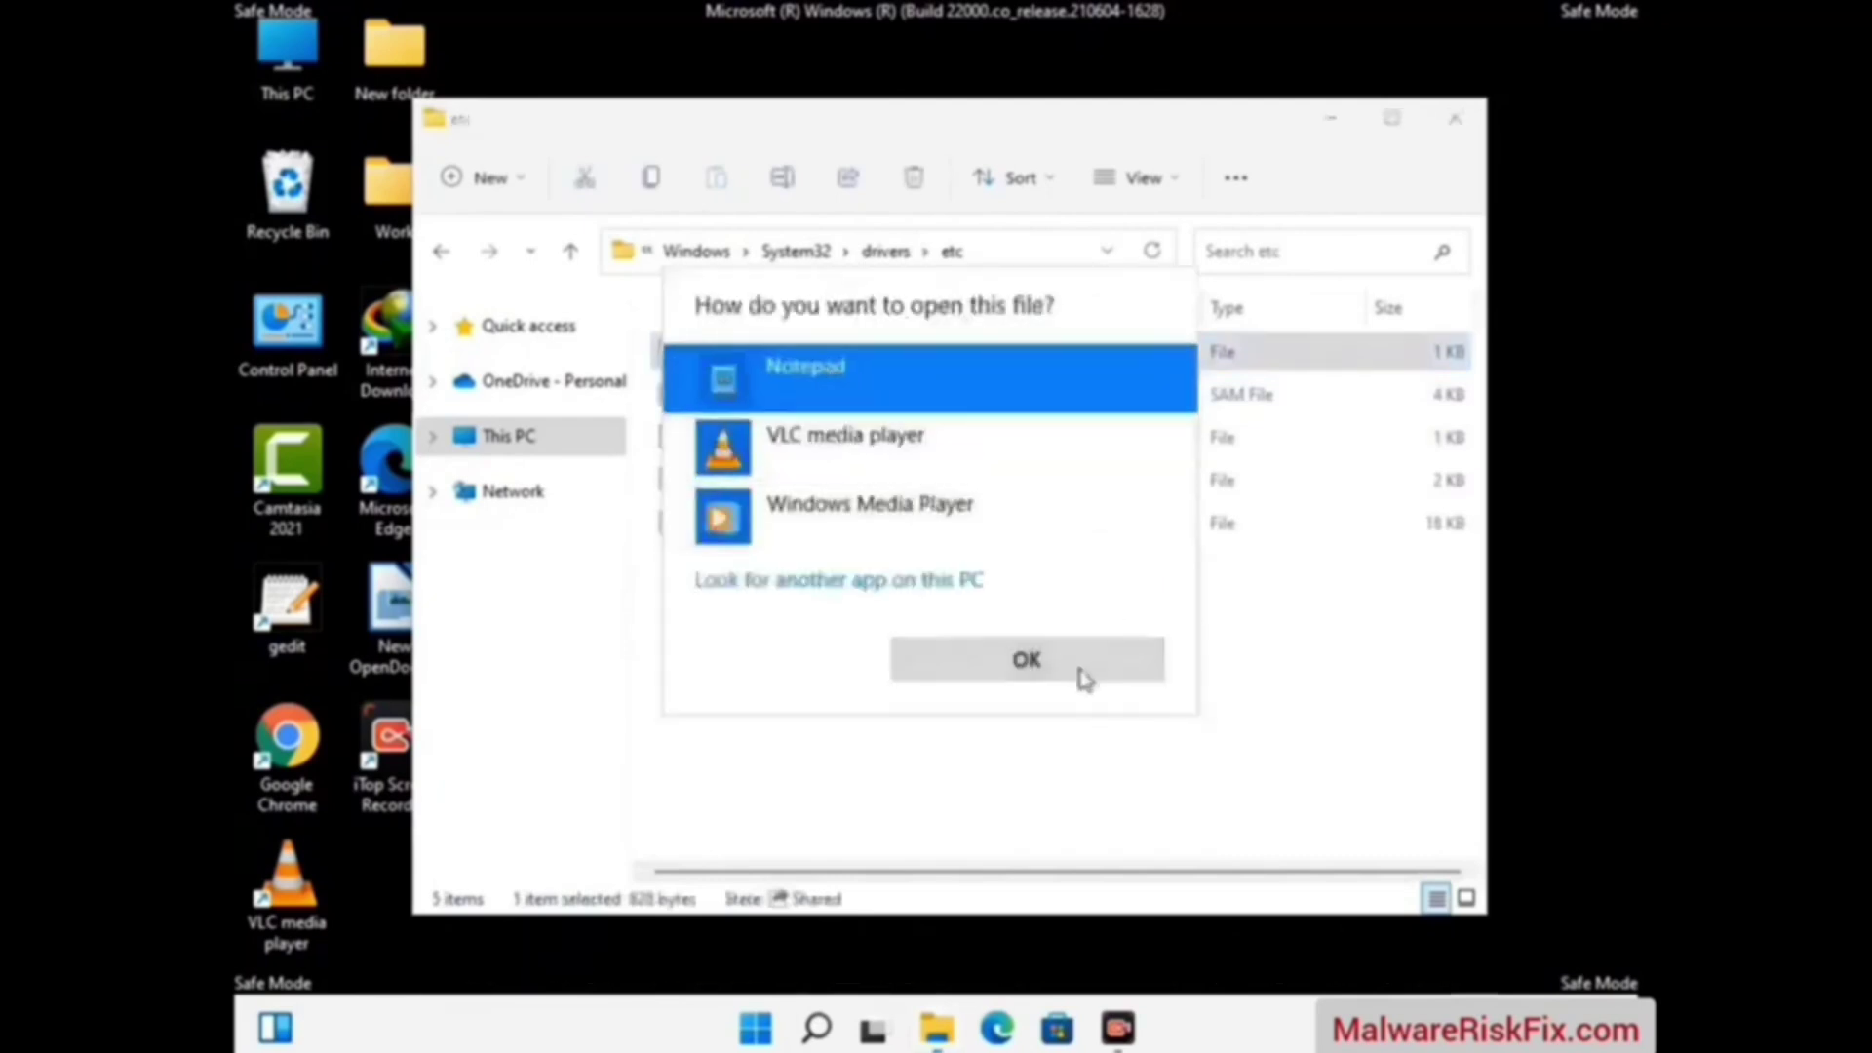
click(1035, 669)
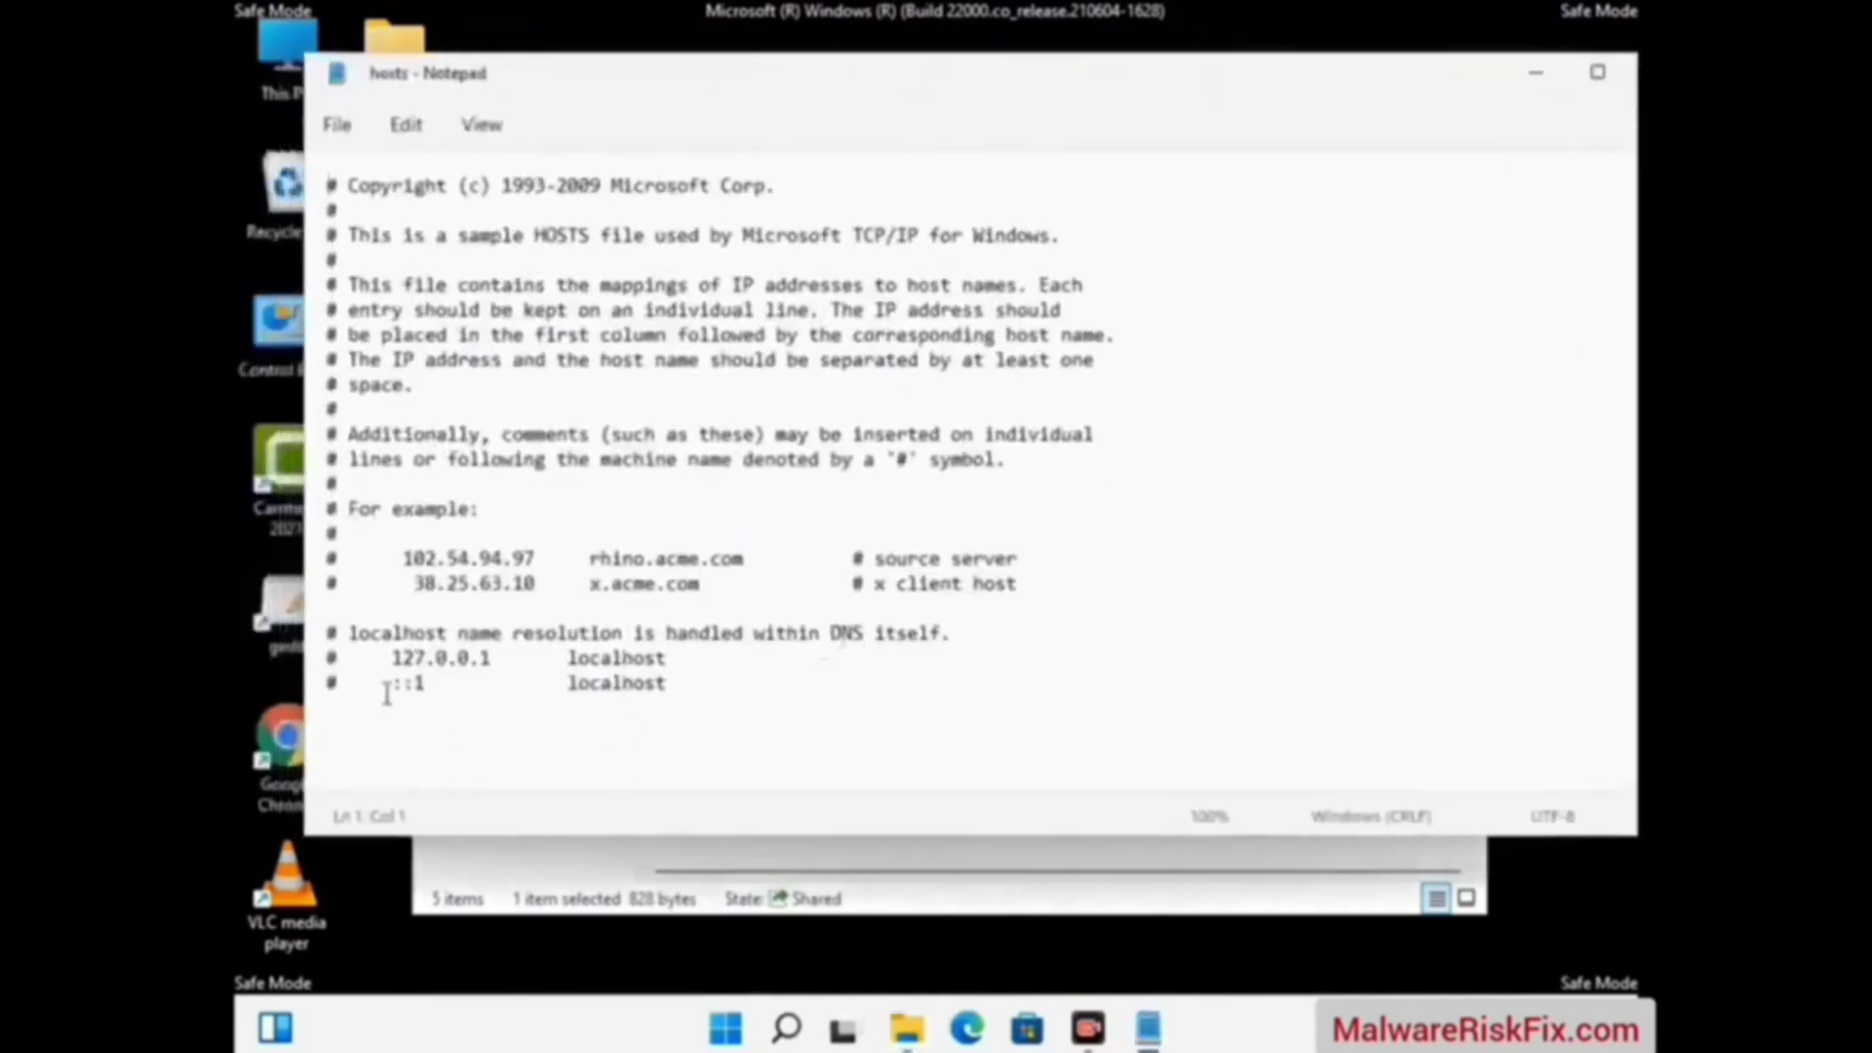
Step: Add an empty line below the localhost entries at the end of the hosts file and save it
click(700, 690)
key(Return)
scroll(717, 429, down, 1)
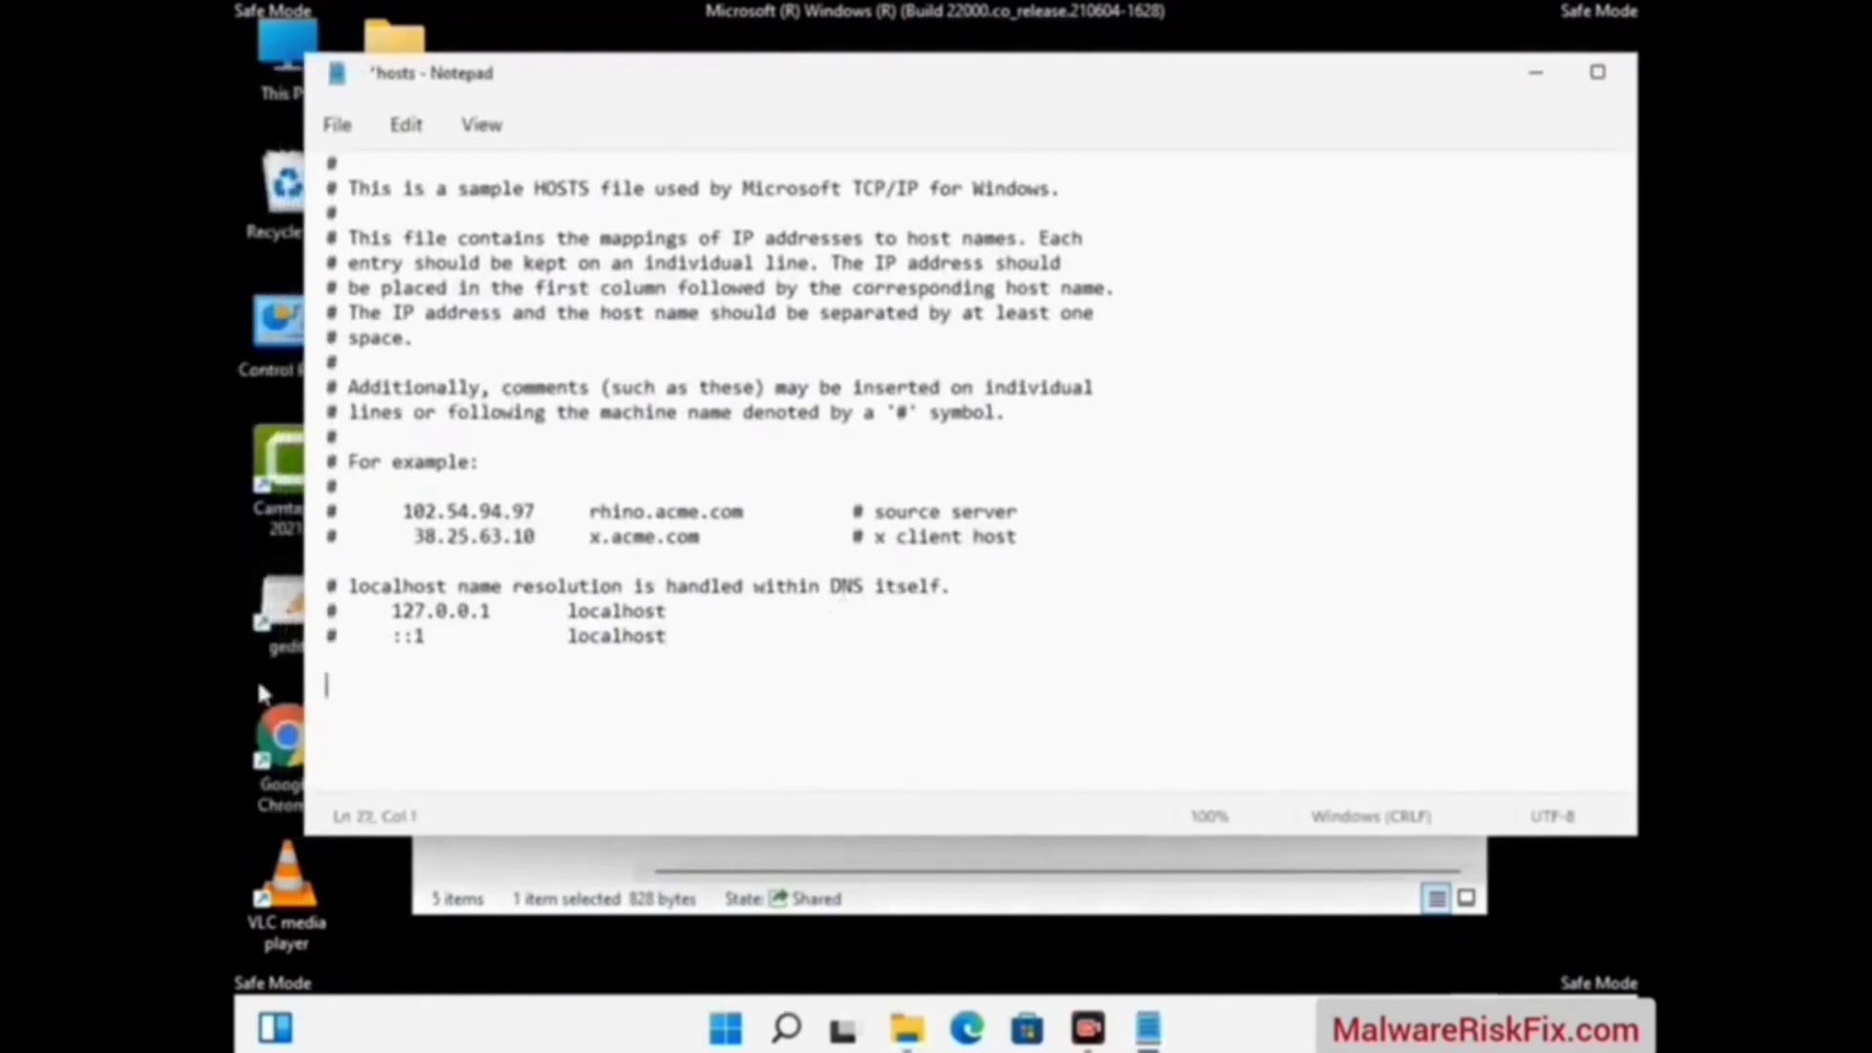
click(337, 127)
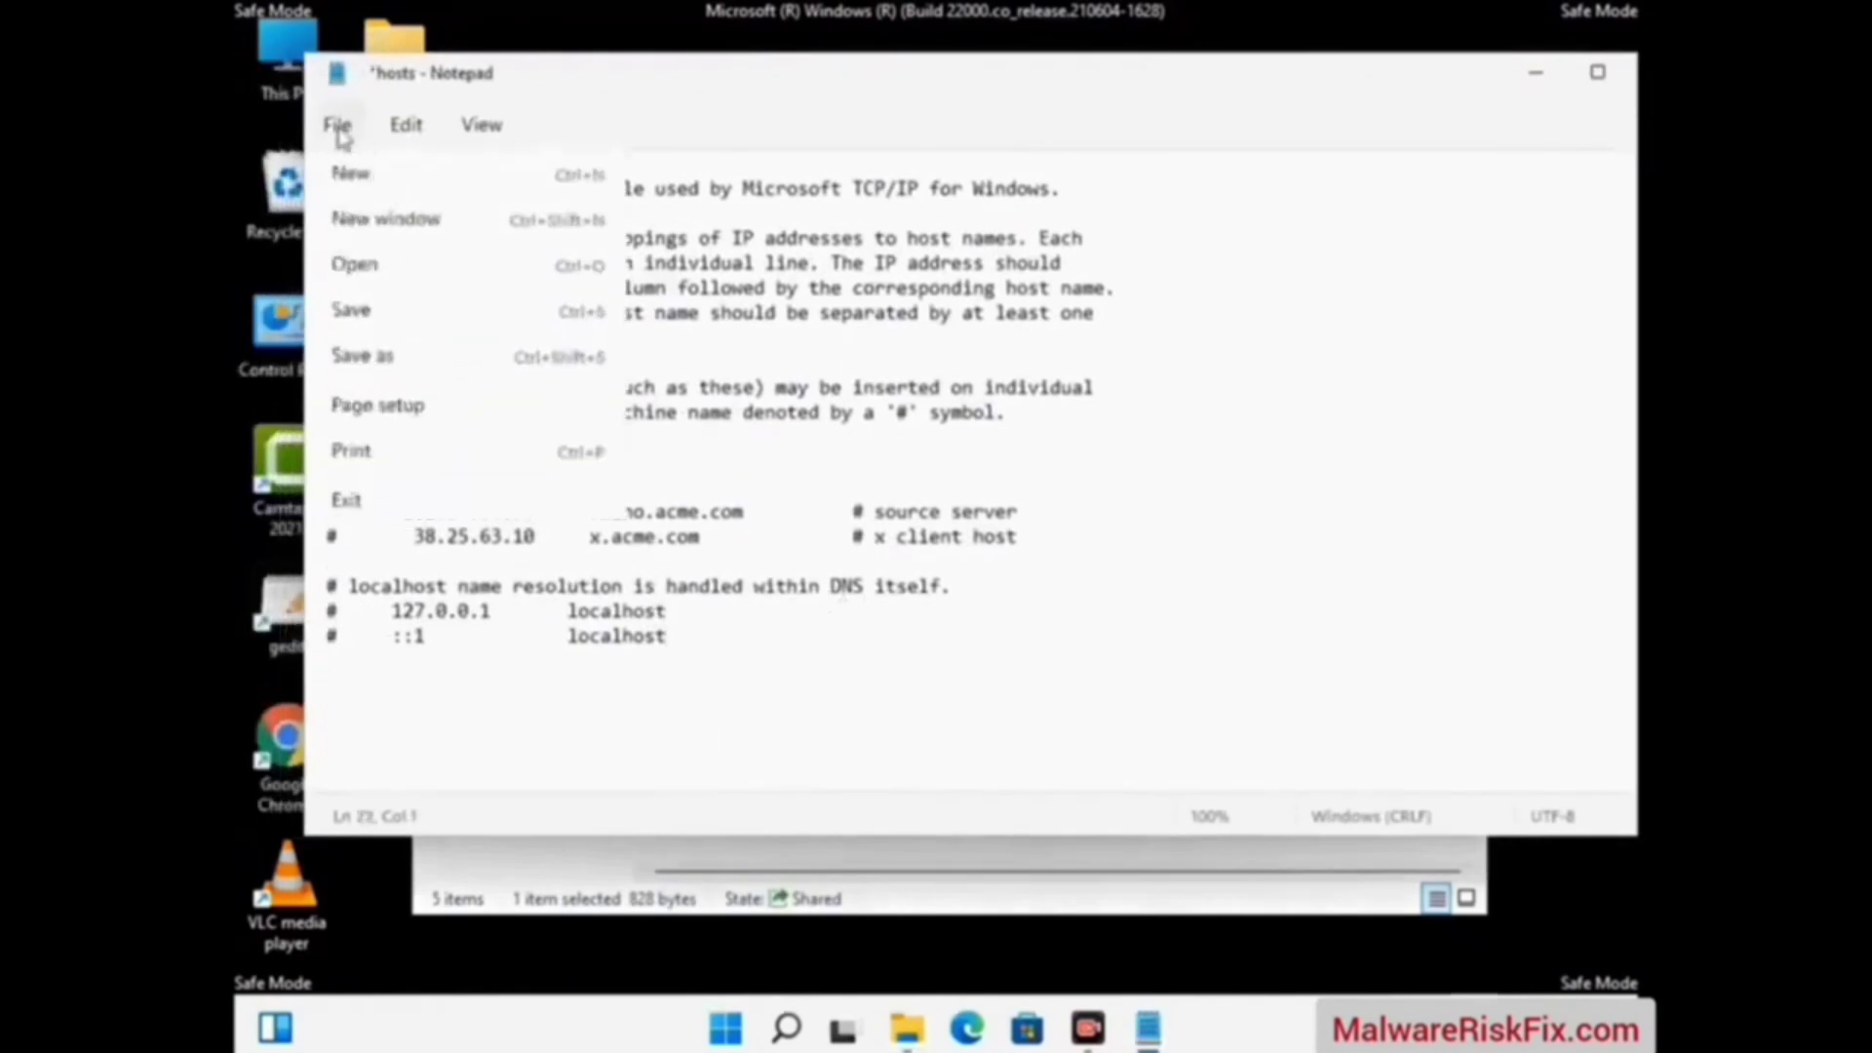
click(395, 317)
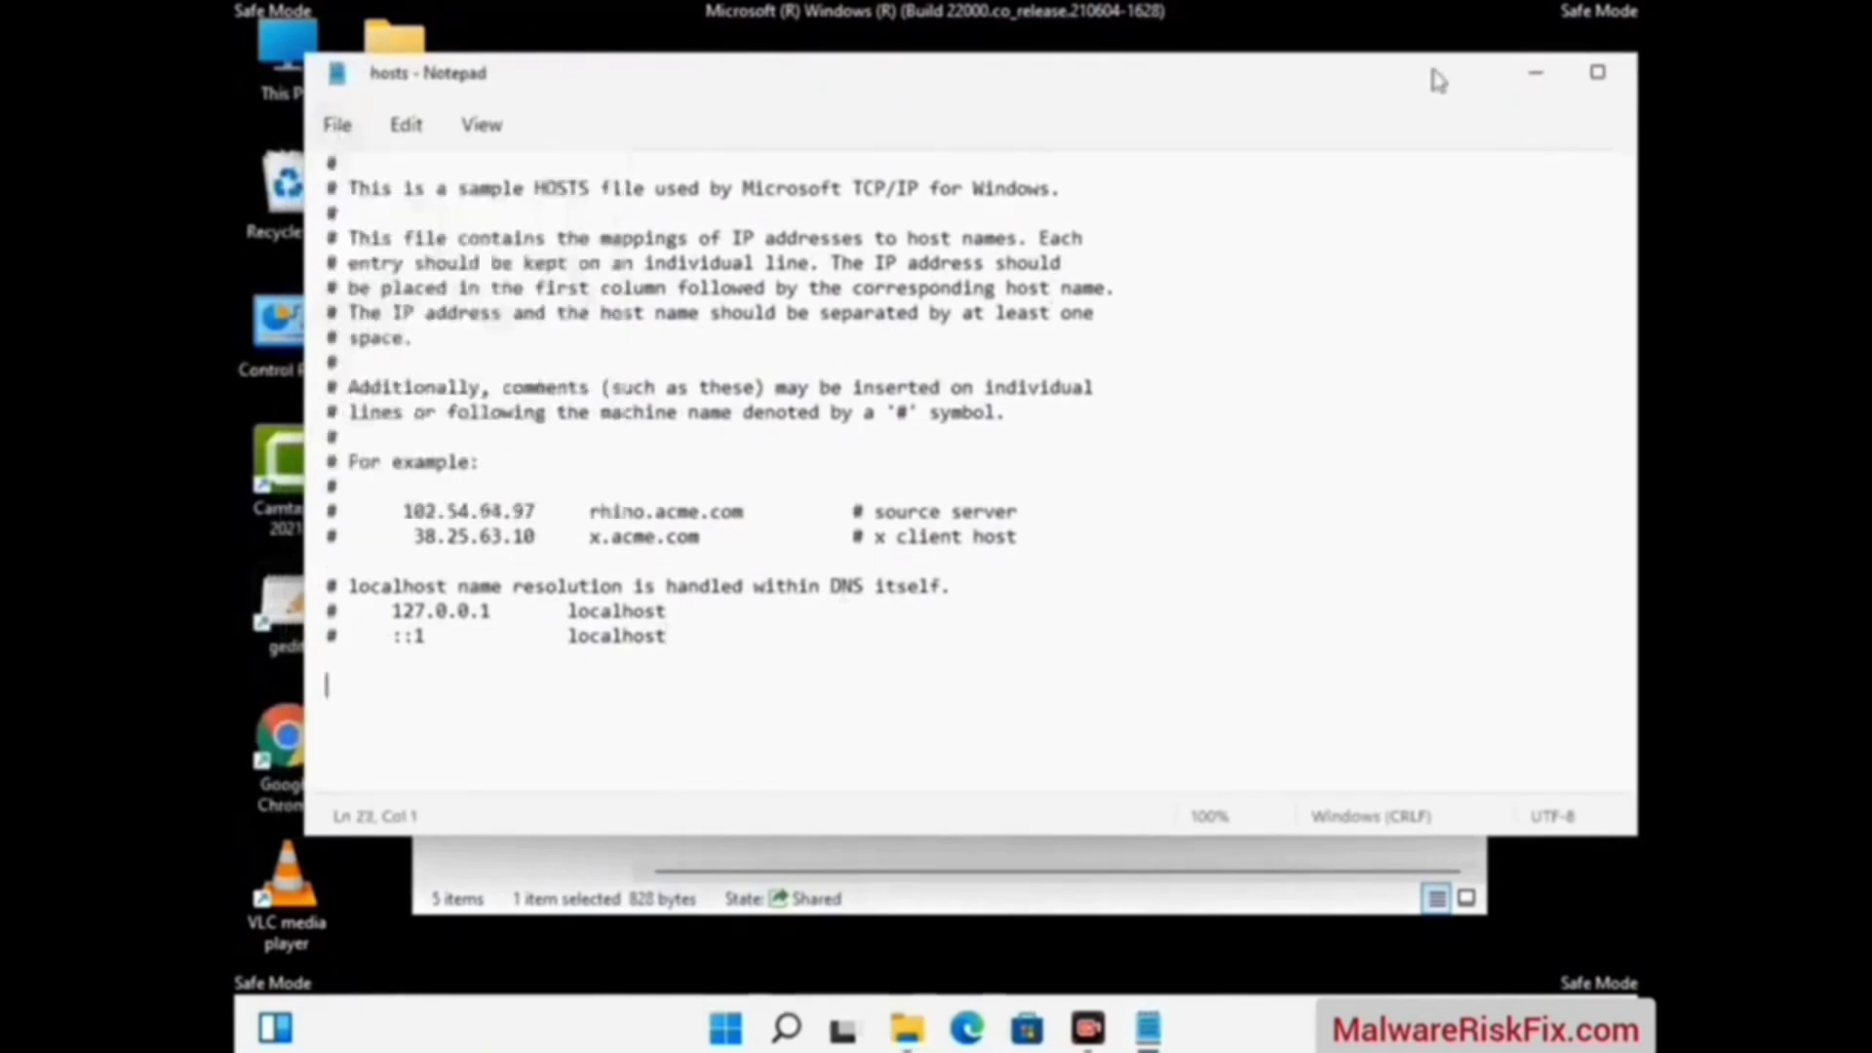
Step: Close the hosts file in Notepad and the etc folder window
drag(1414, 80, 1200, 88)
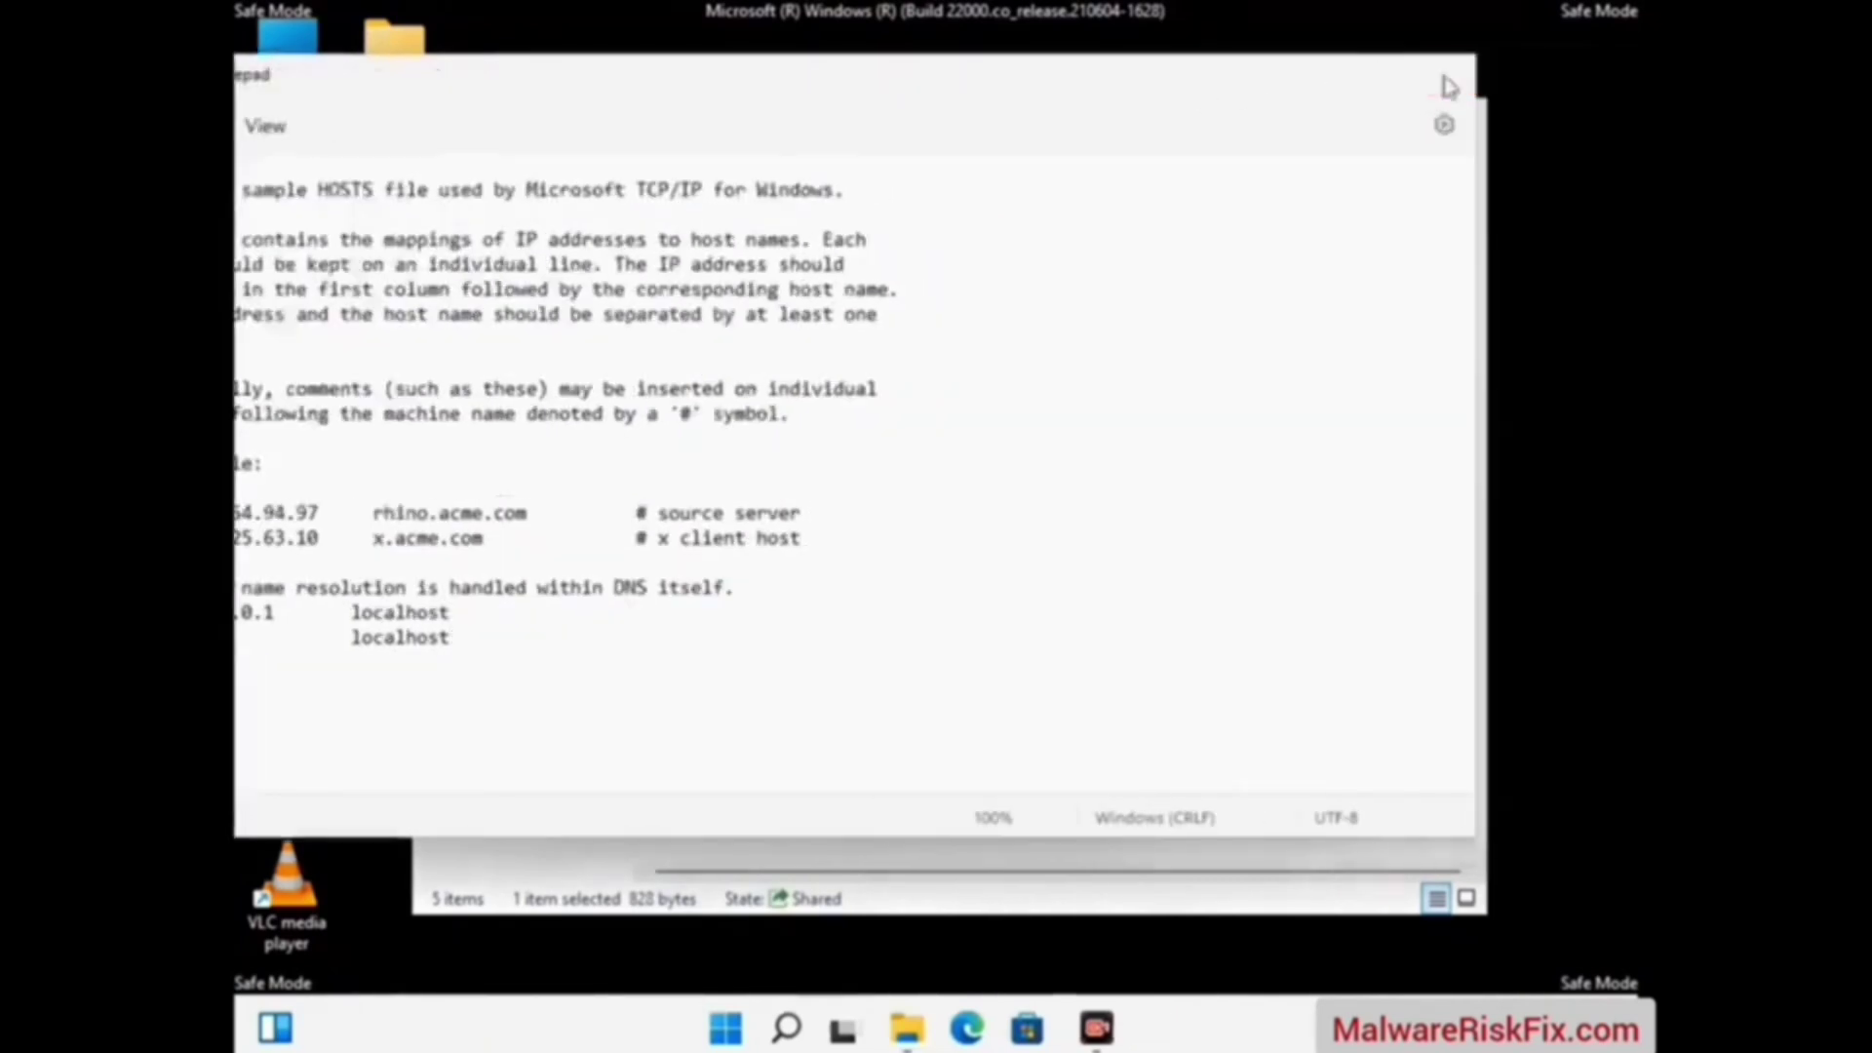
click(1433, 83)
click(1453, 115)
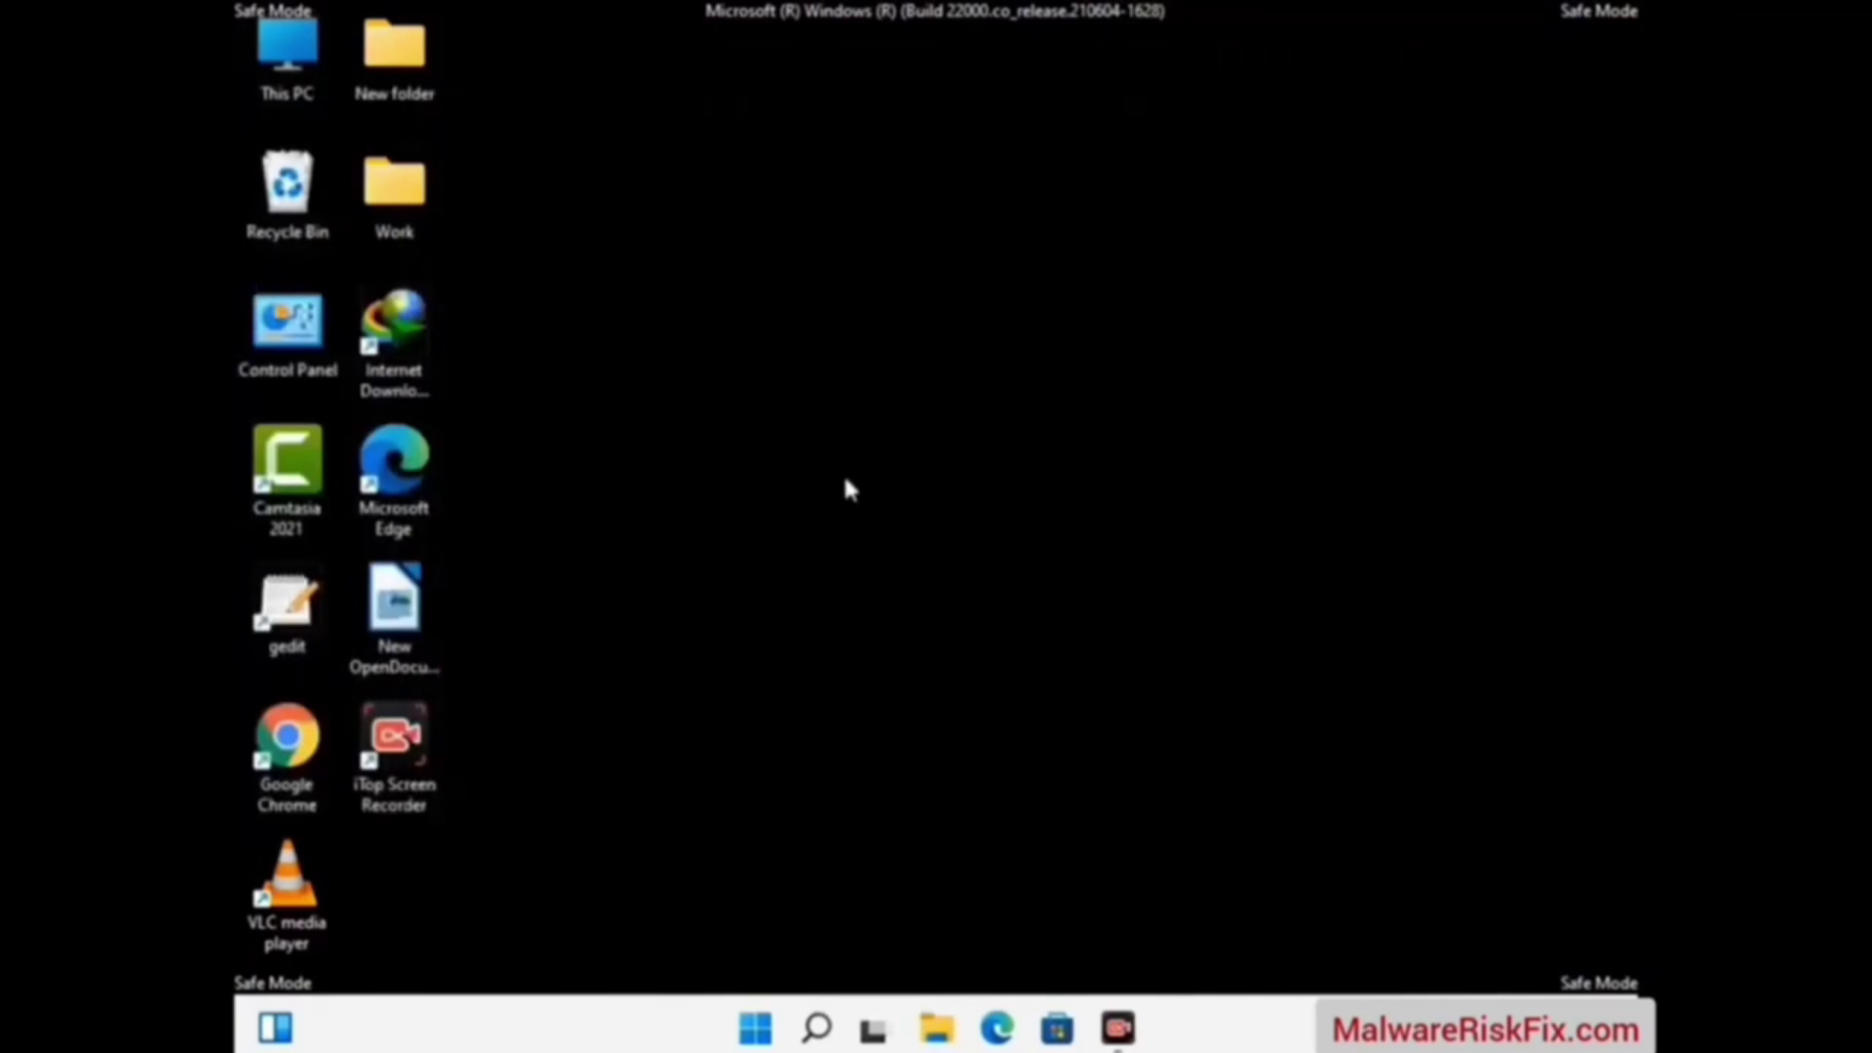
Step: Open the AppData Roaming folder by running %appdata%
key(super+r)
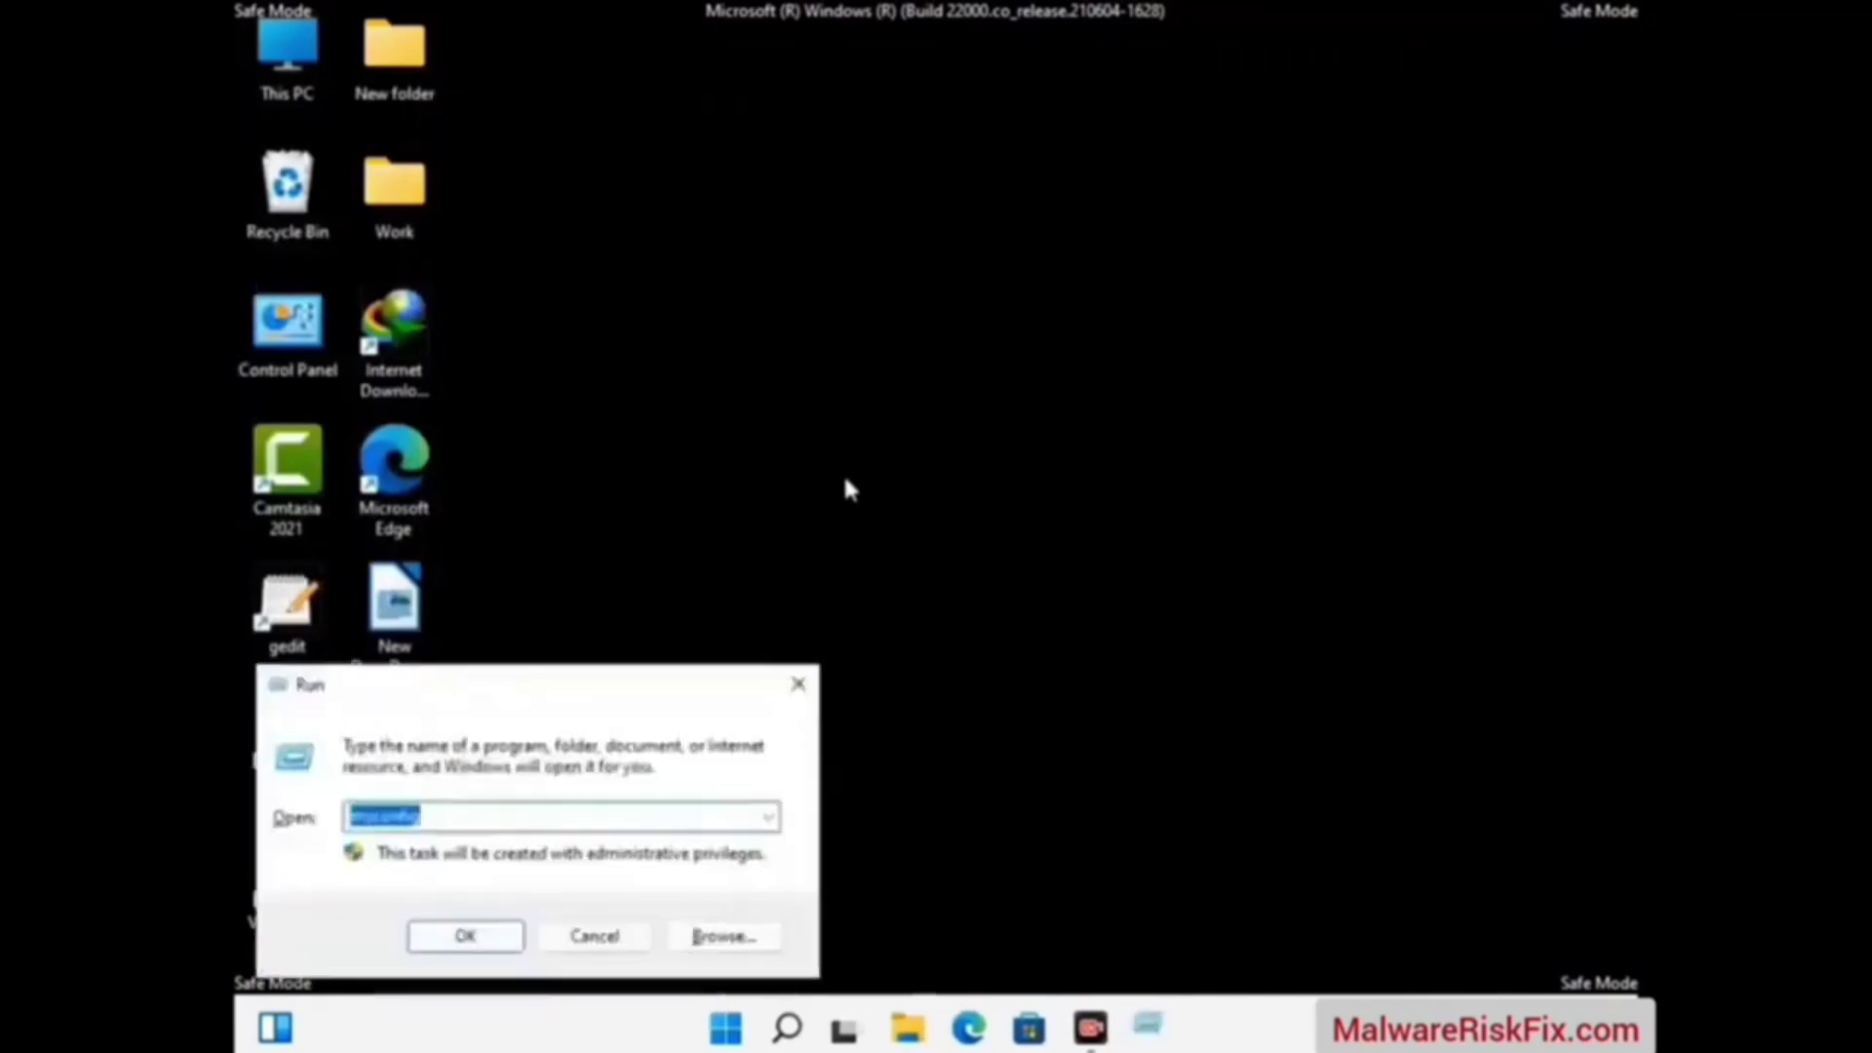
drag(540, 682, 873, 292)
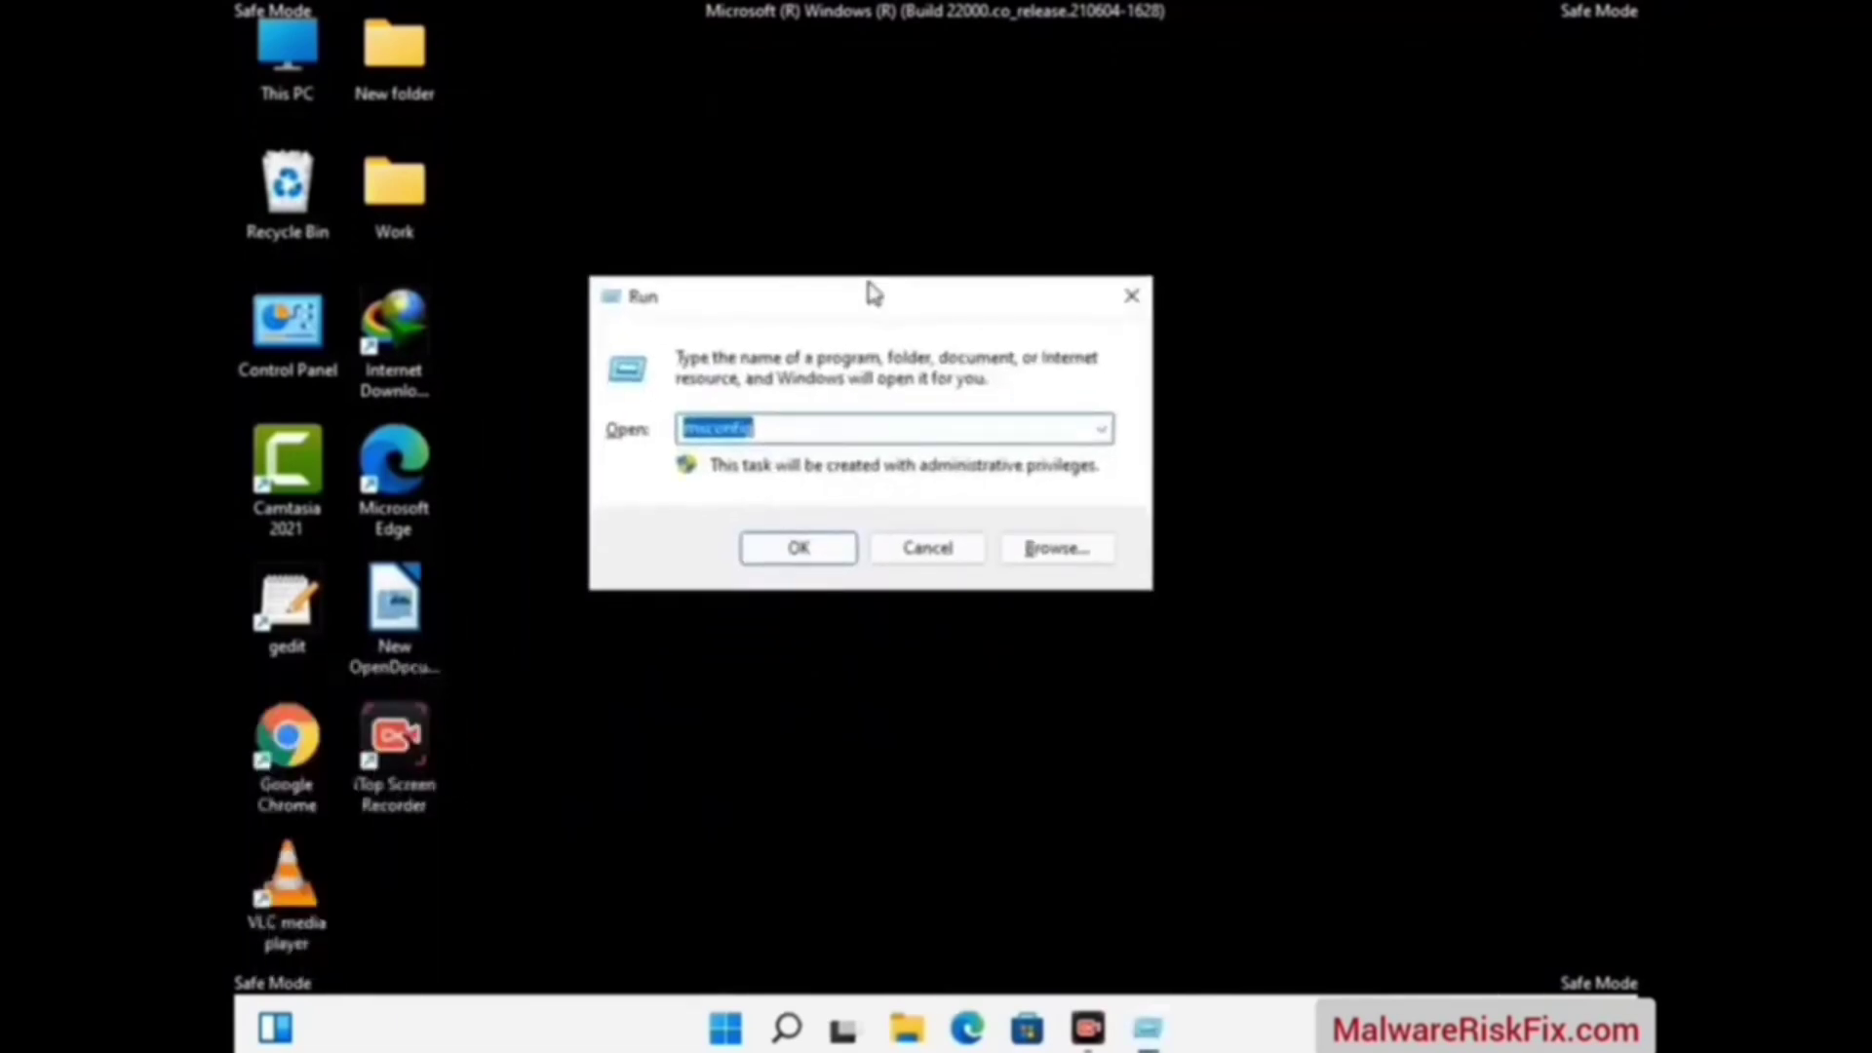
text(%)
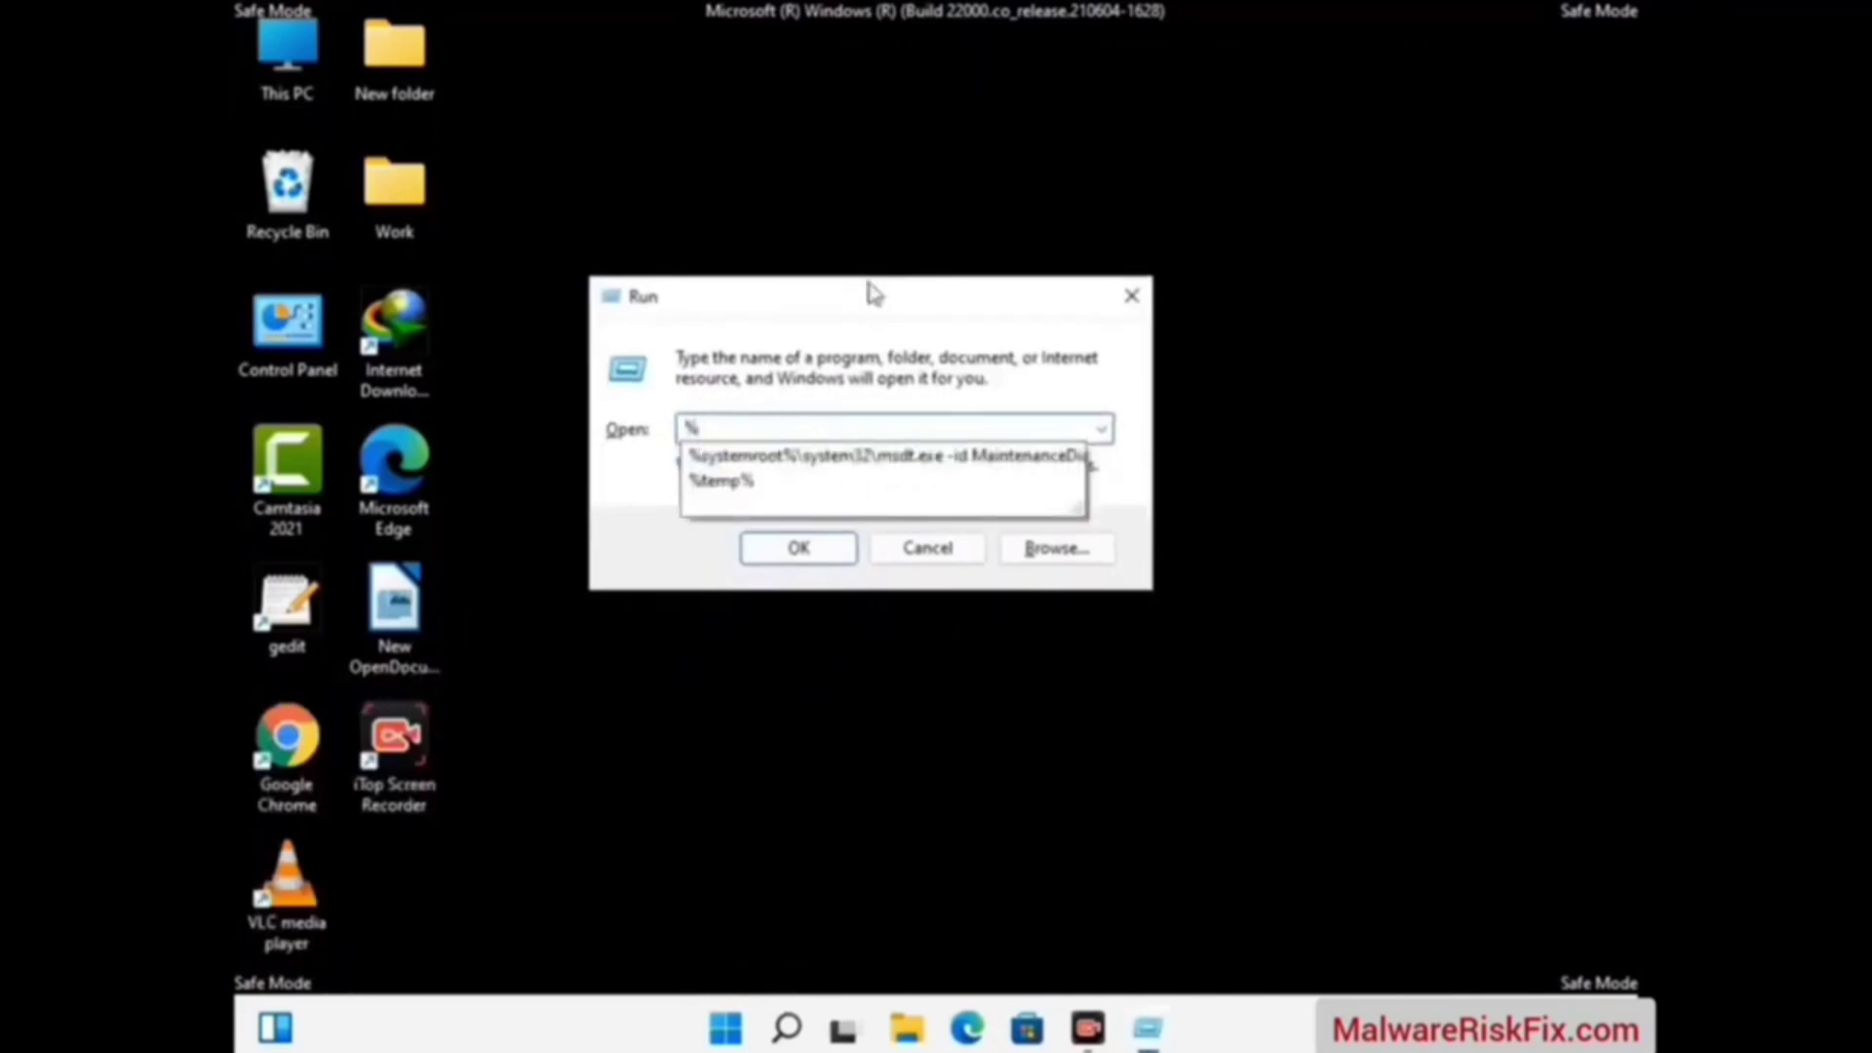
text(appdata%)
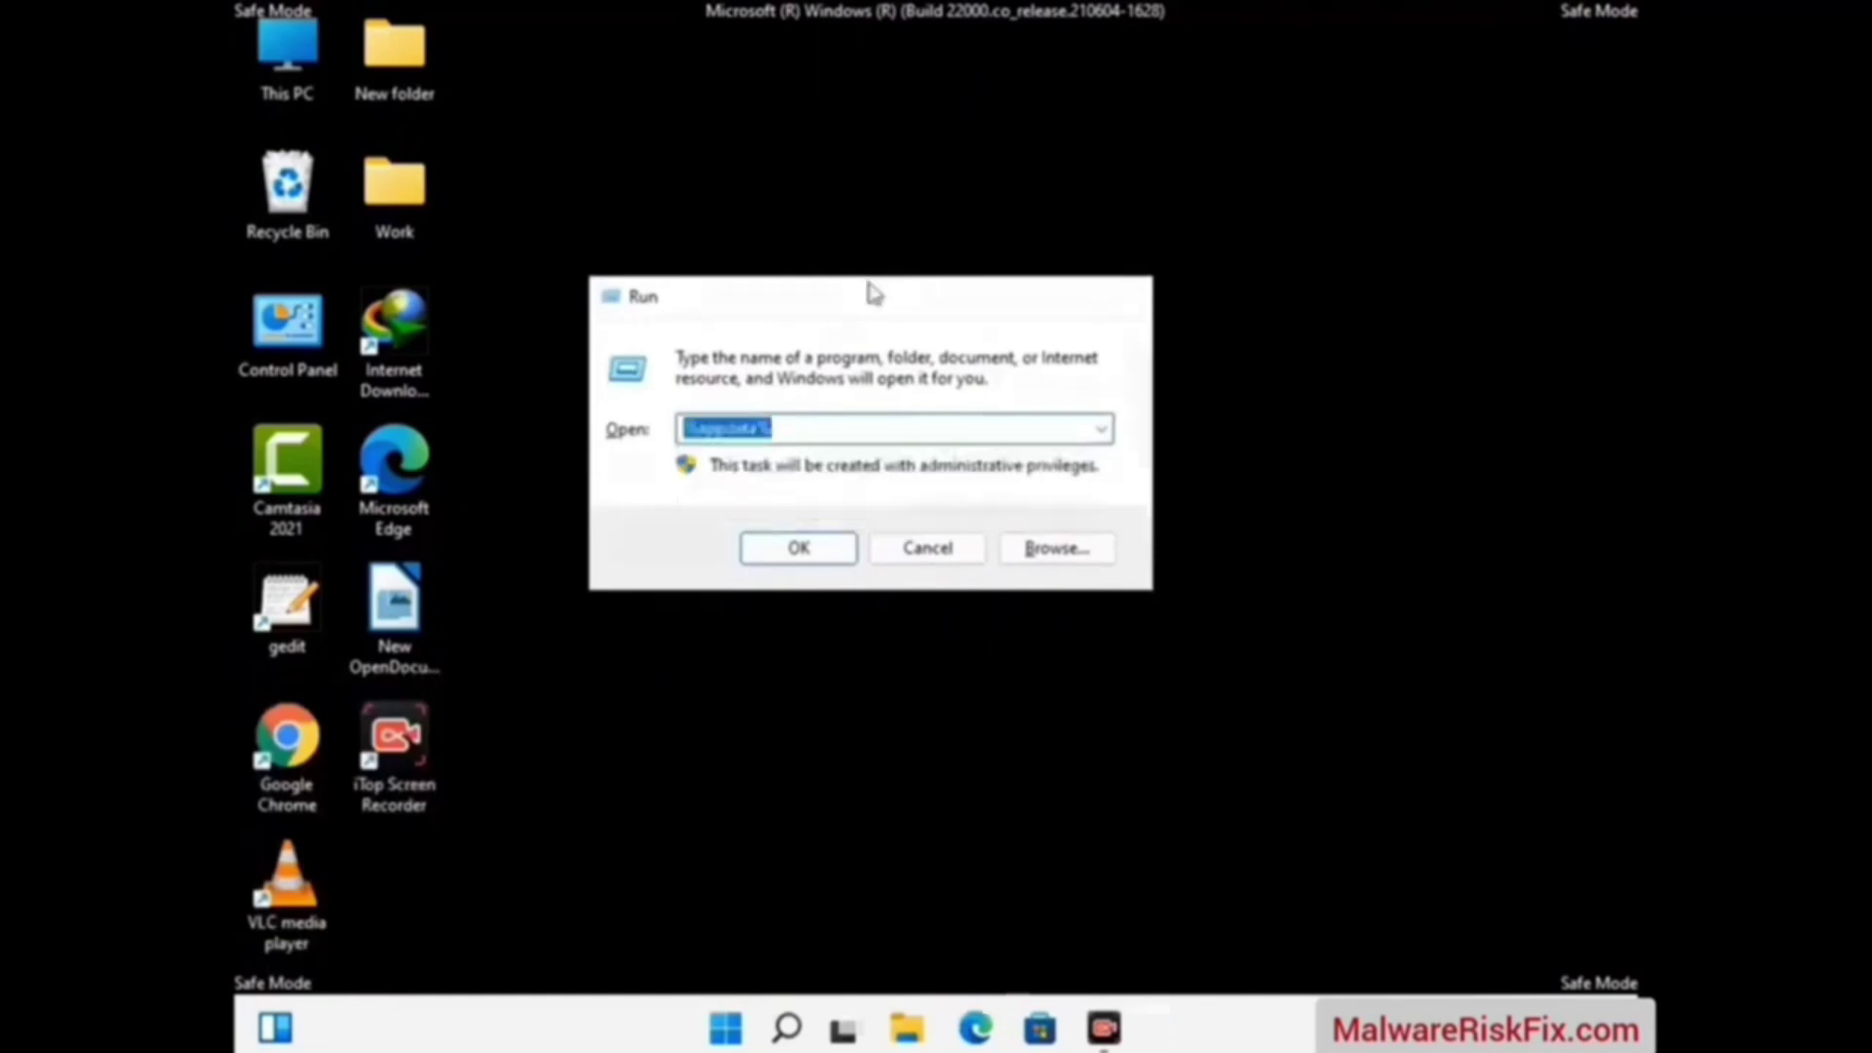
key(Return)
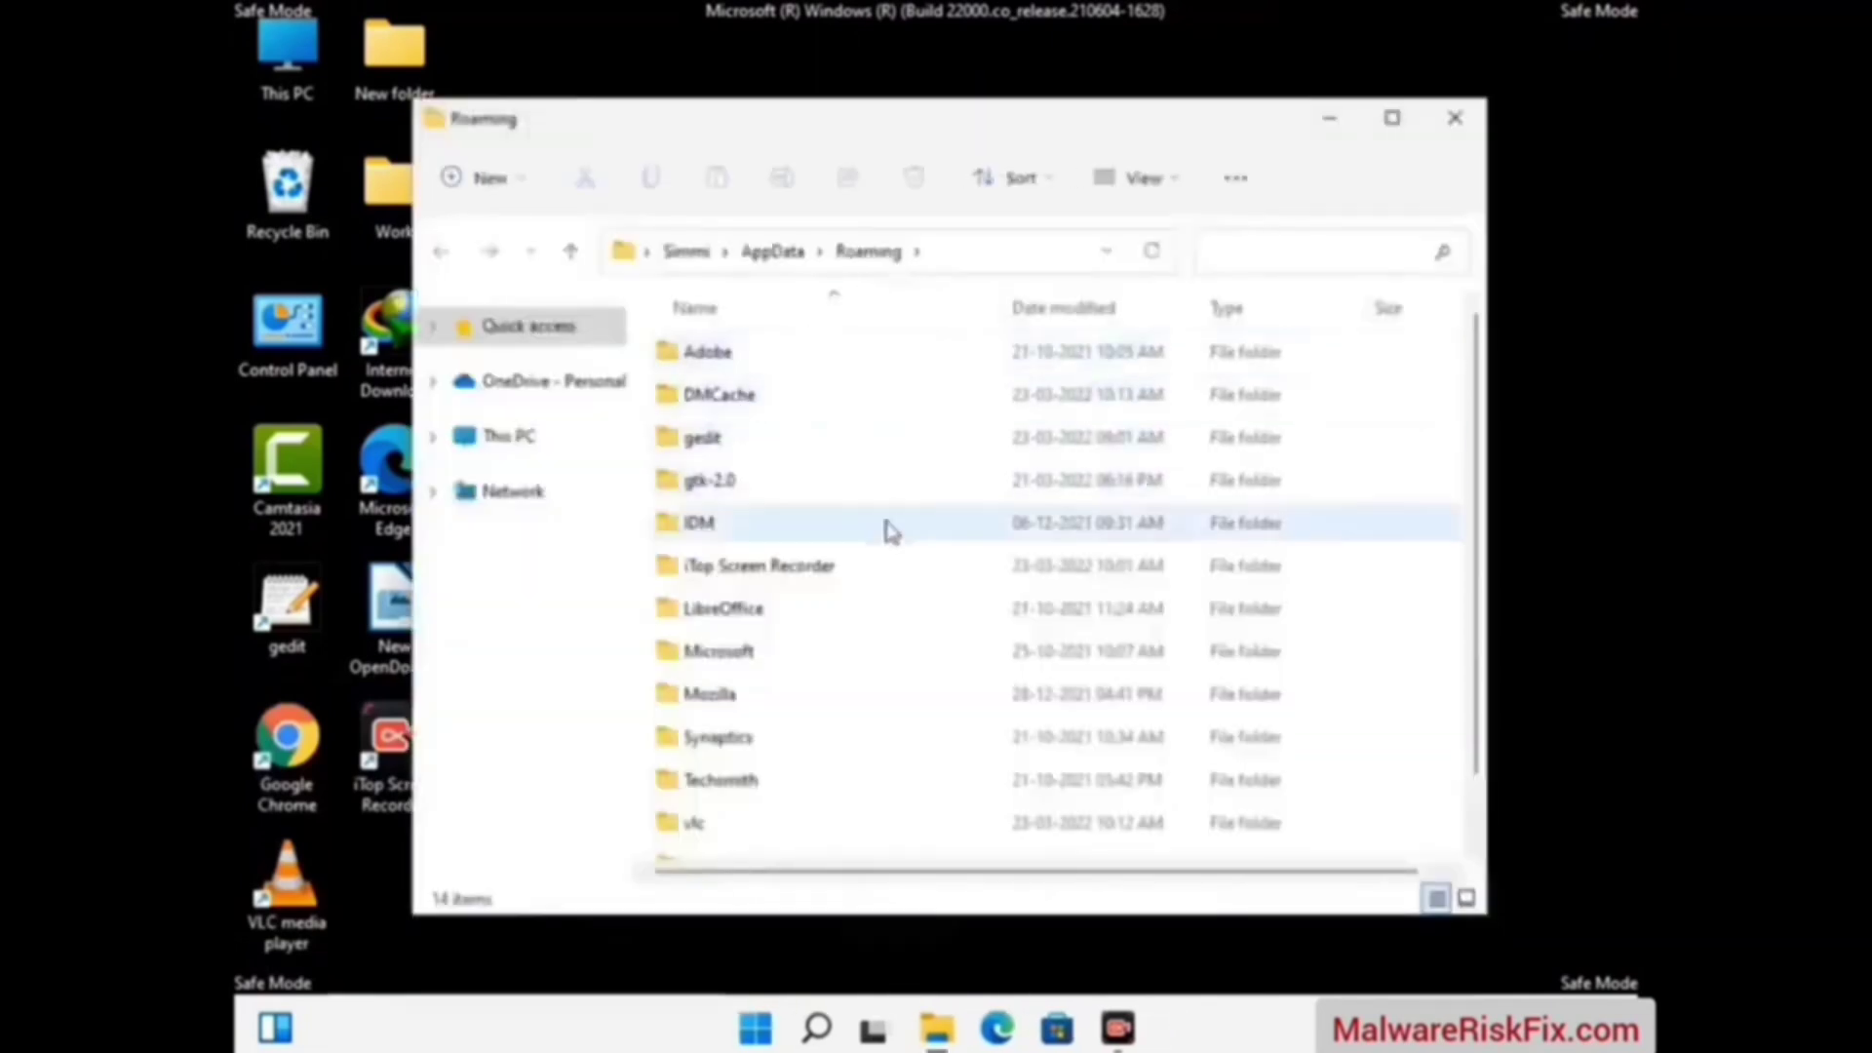
Step: Delete the Zoom folder from the AppData Roaming folder and close the folder window
scroll(877, 552, down, 1)
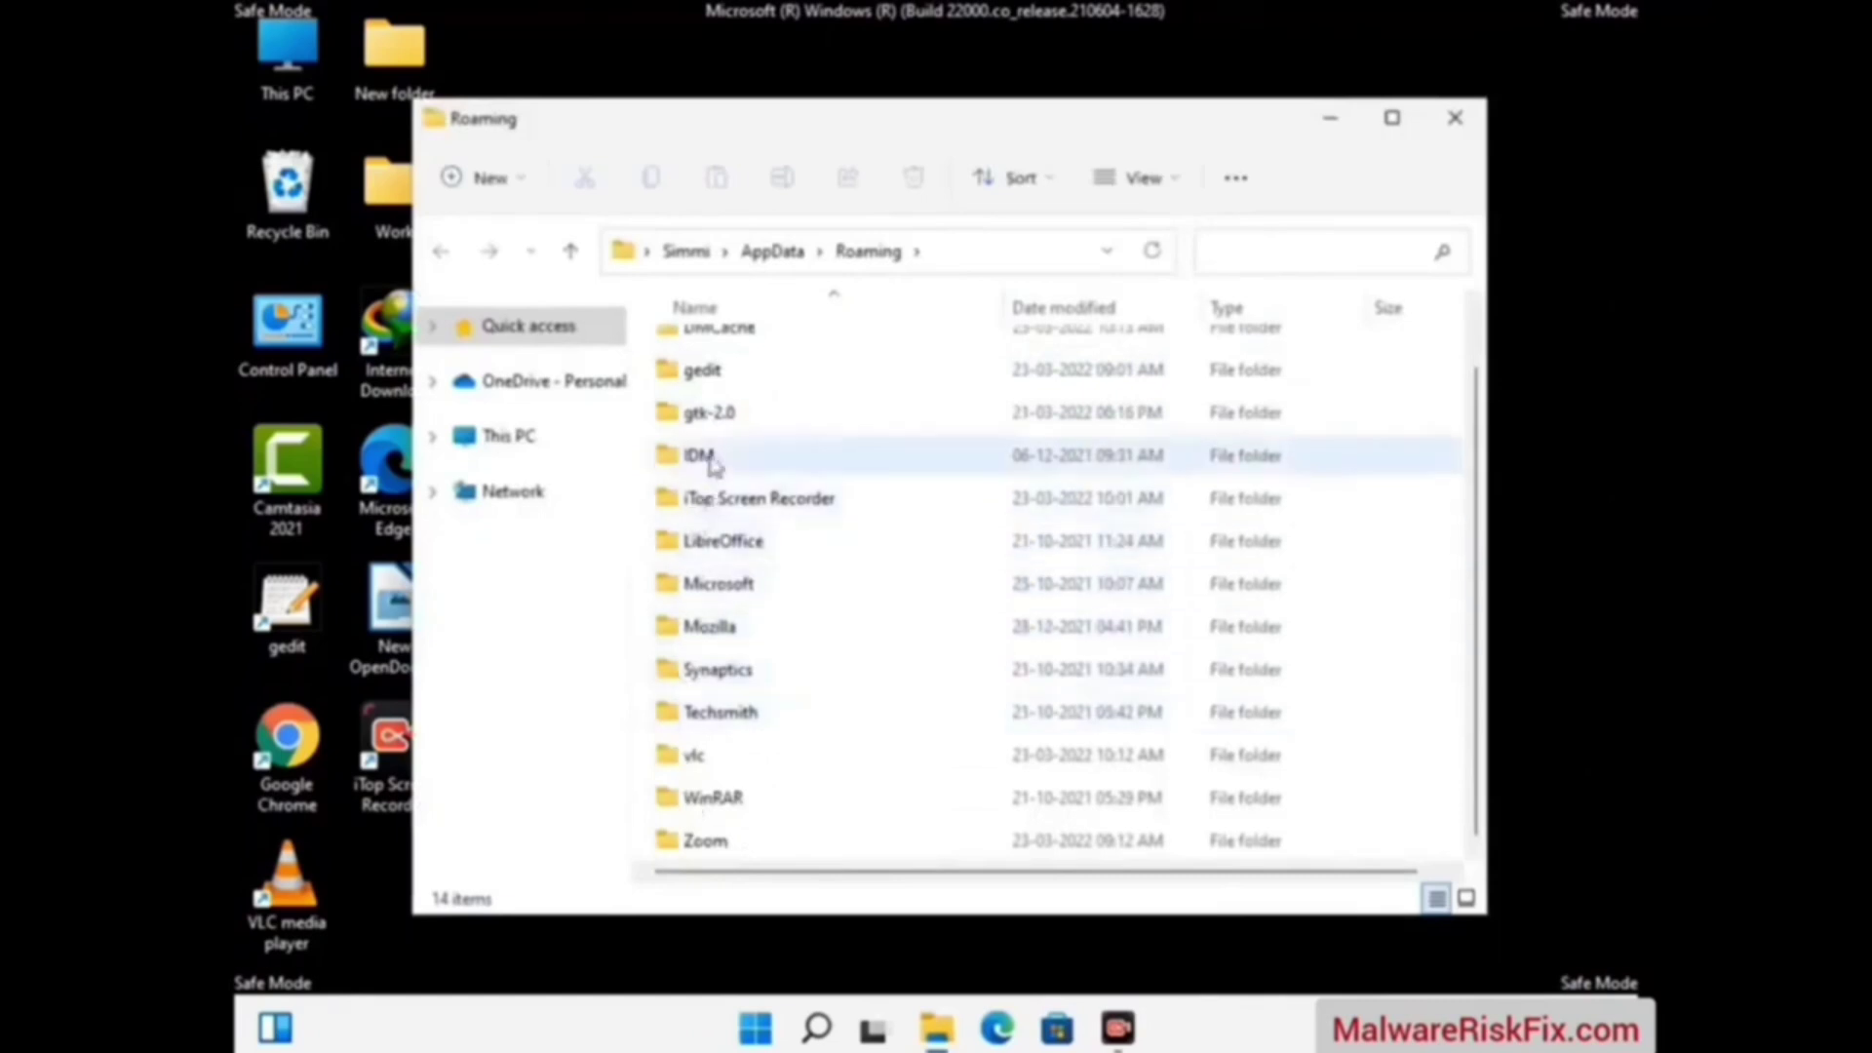
scroll(751, 439, up, 1)
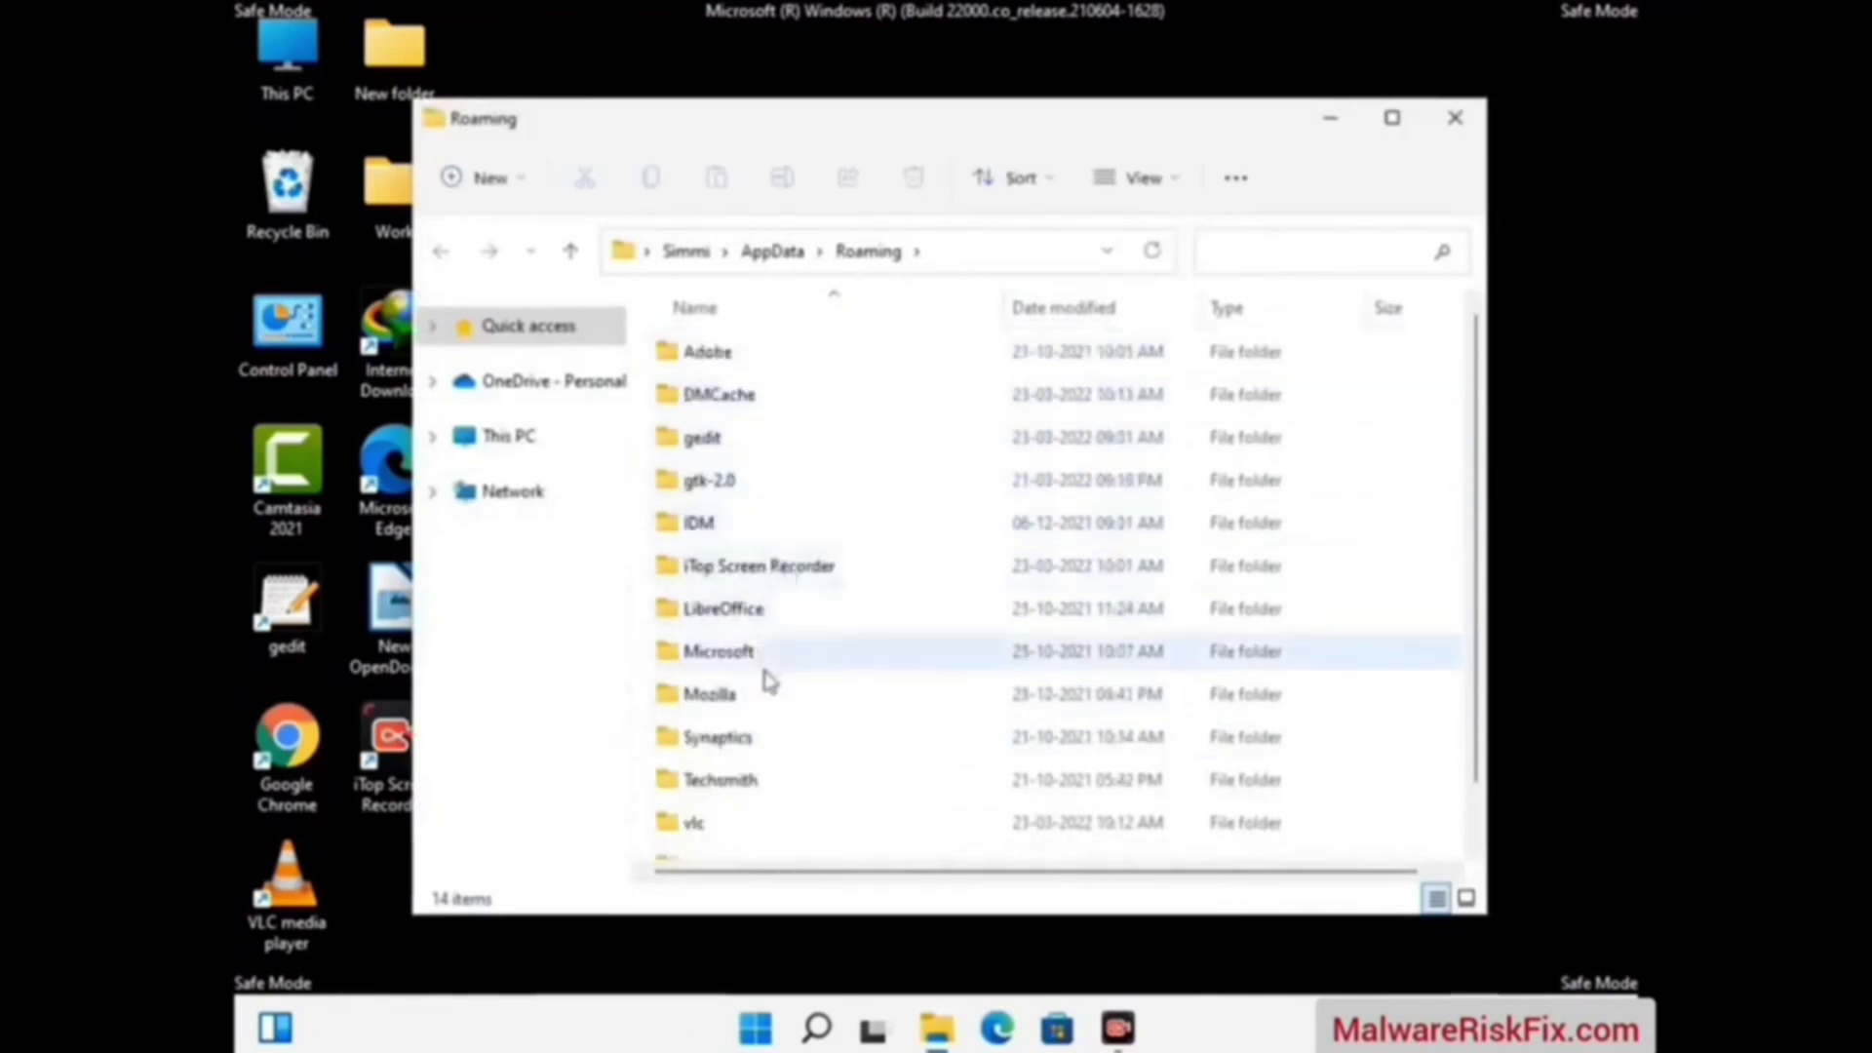
scroll(765, 683, down, 1)
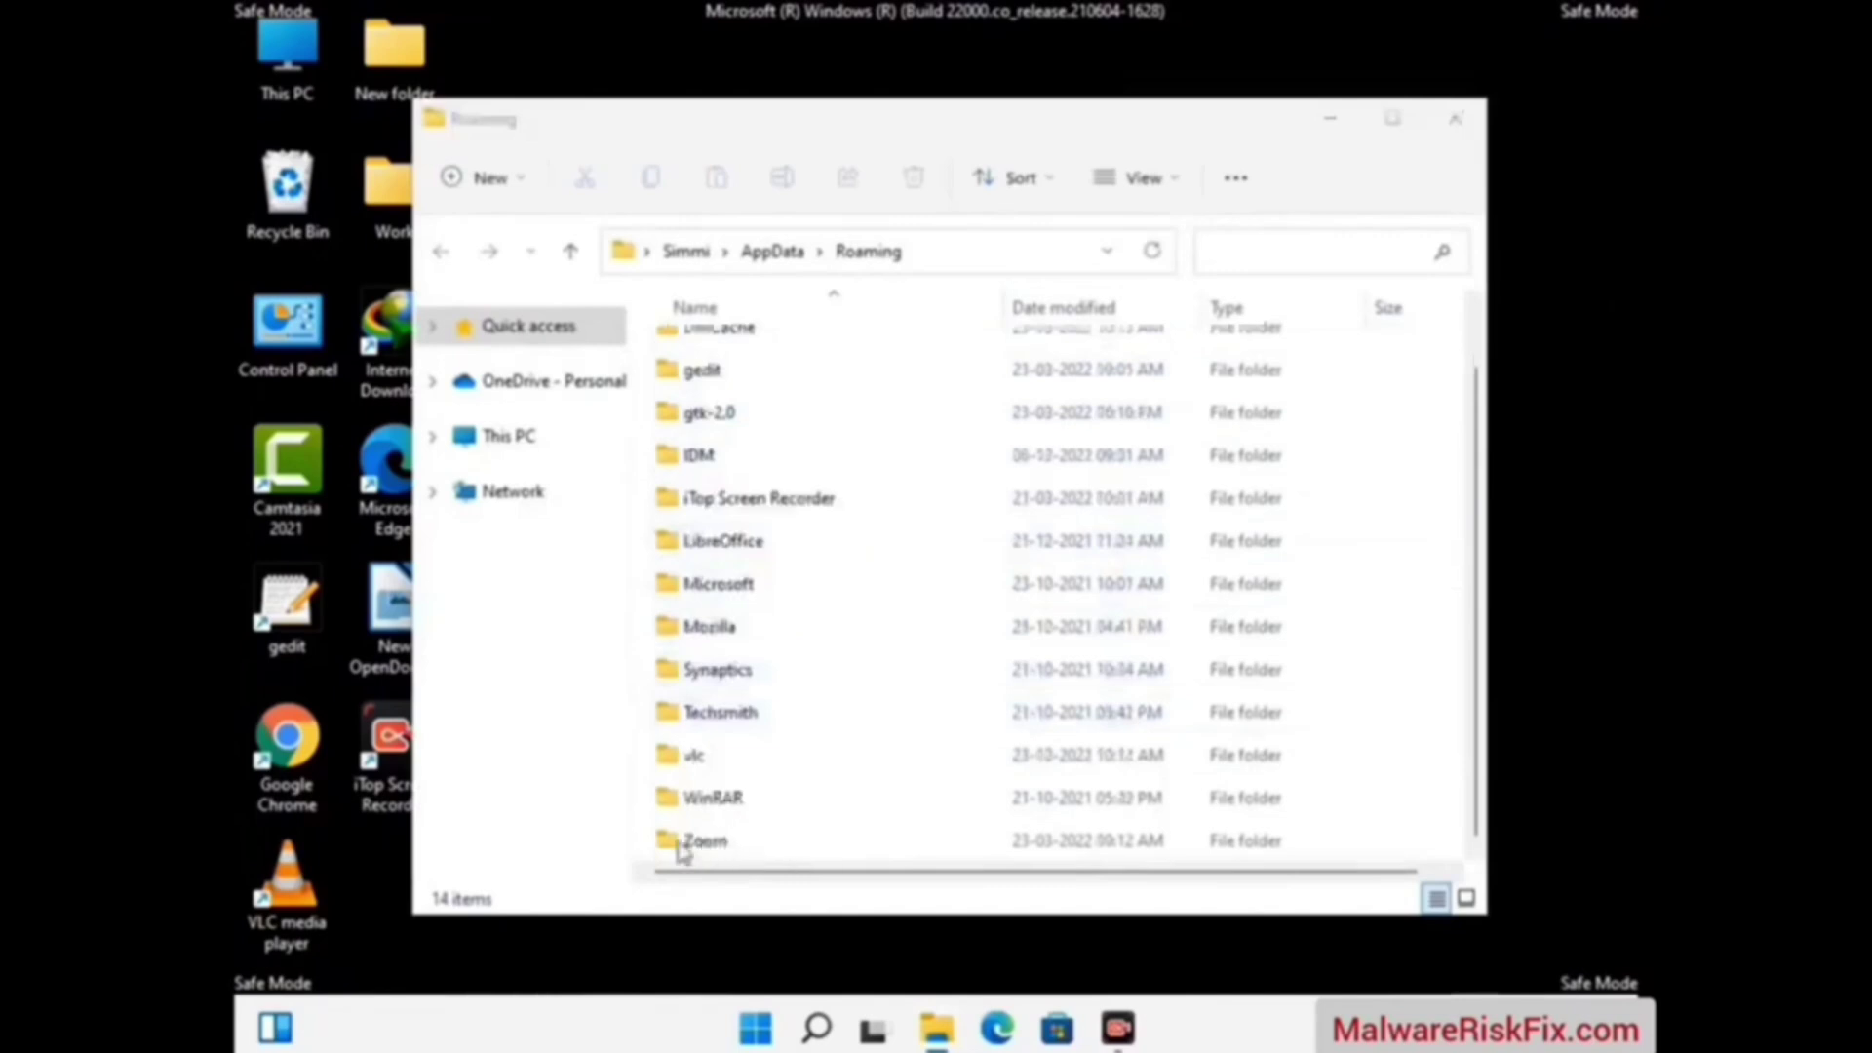
click(1053, 840)
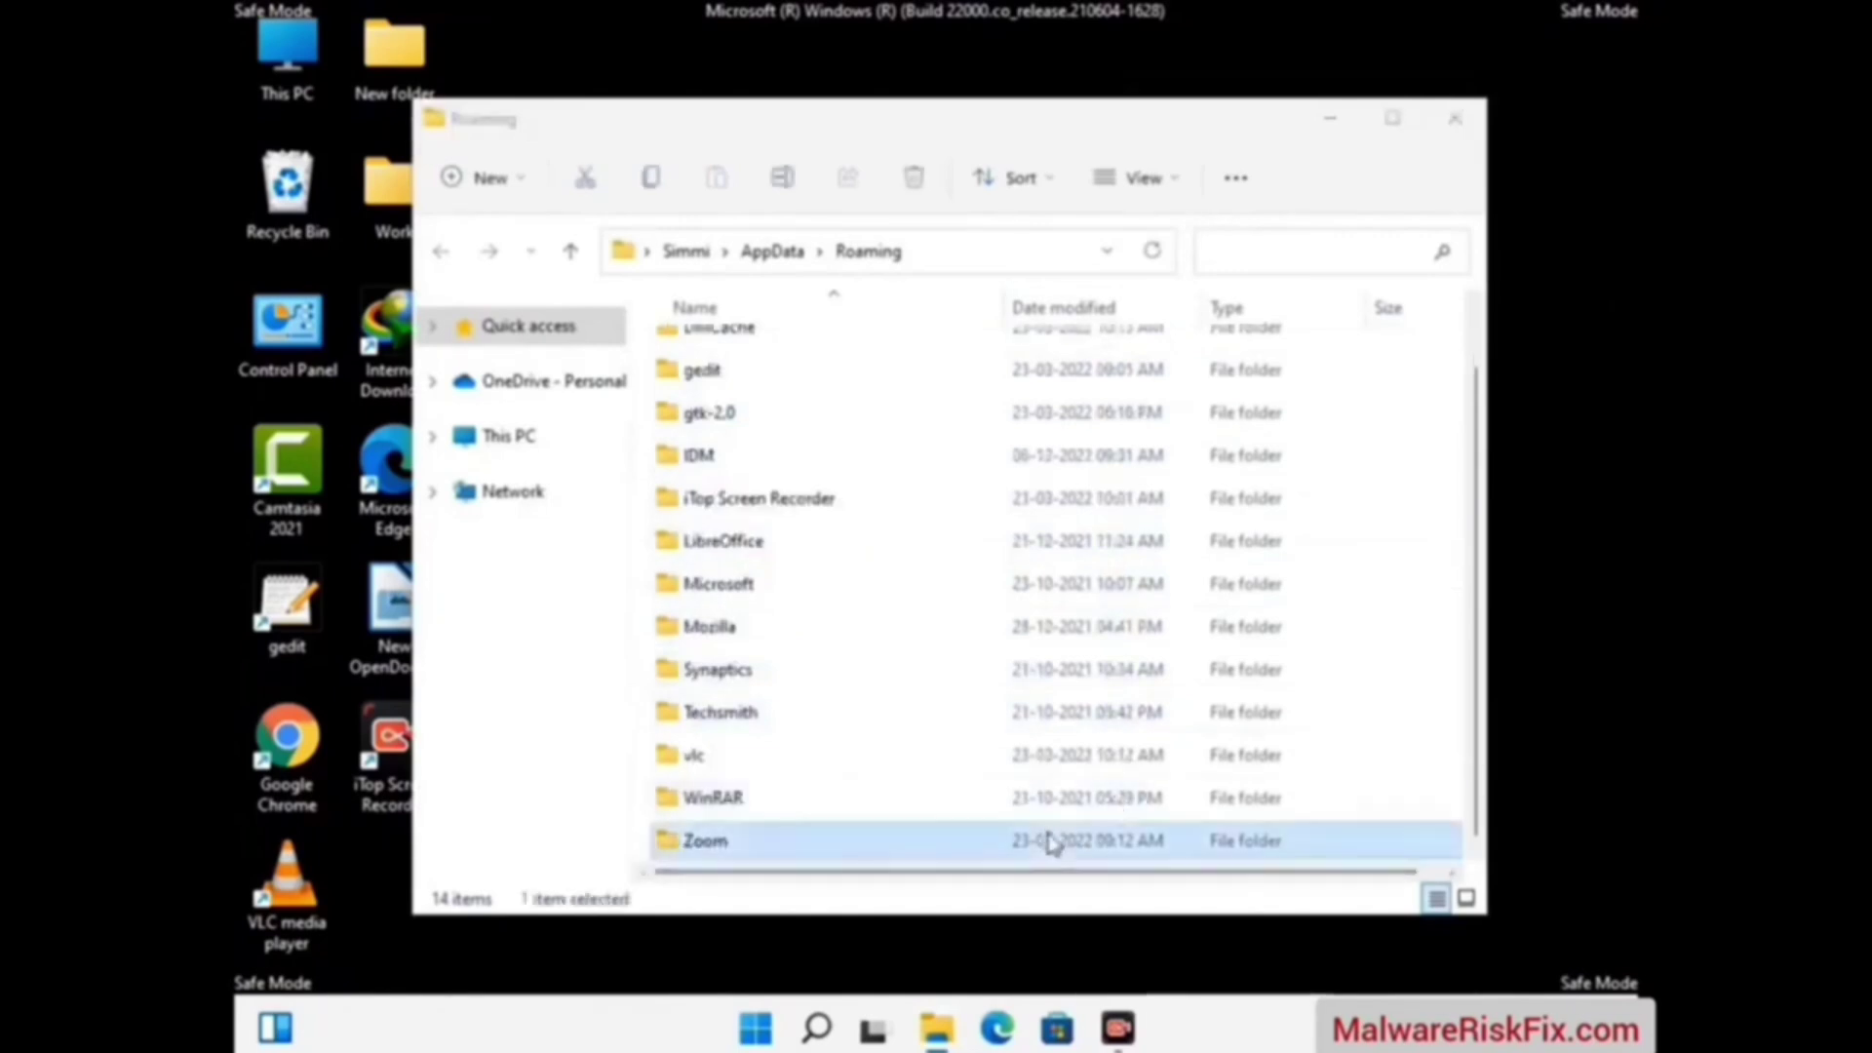
click(928, 190)
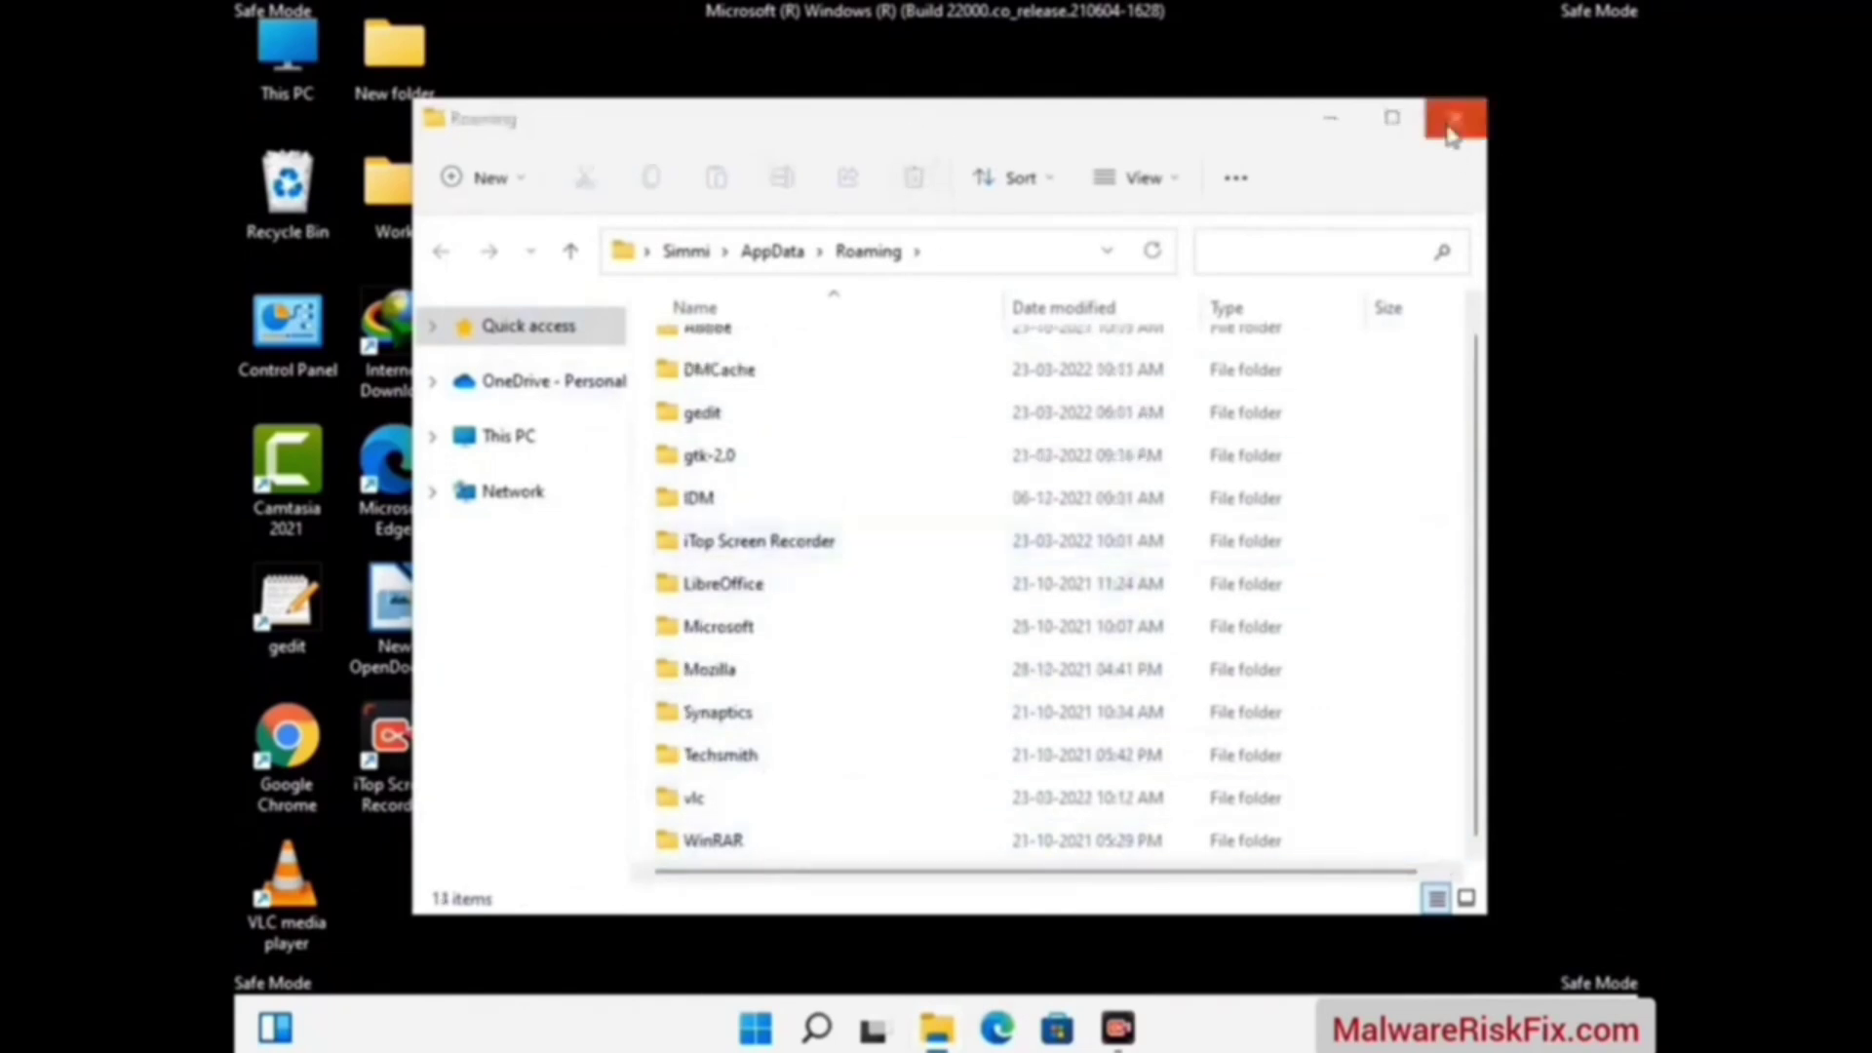
click(1453, 118)
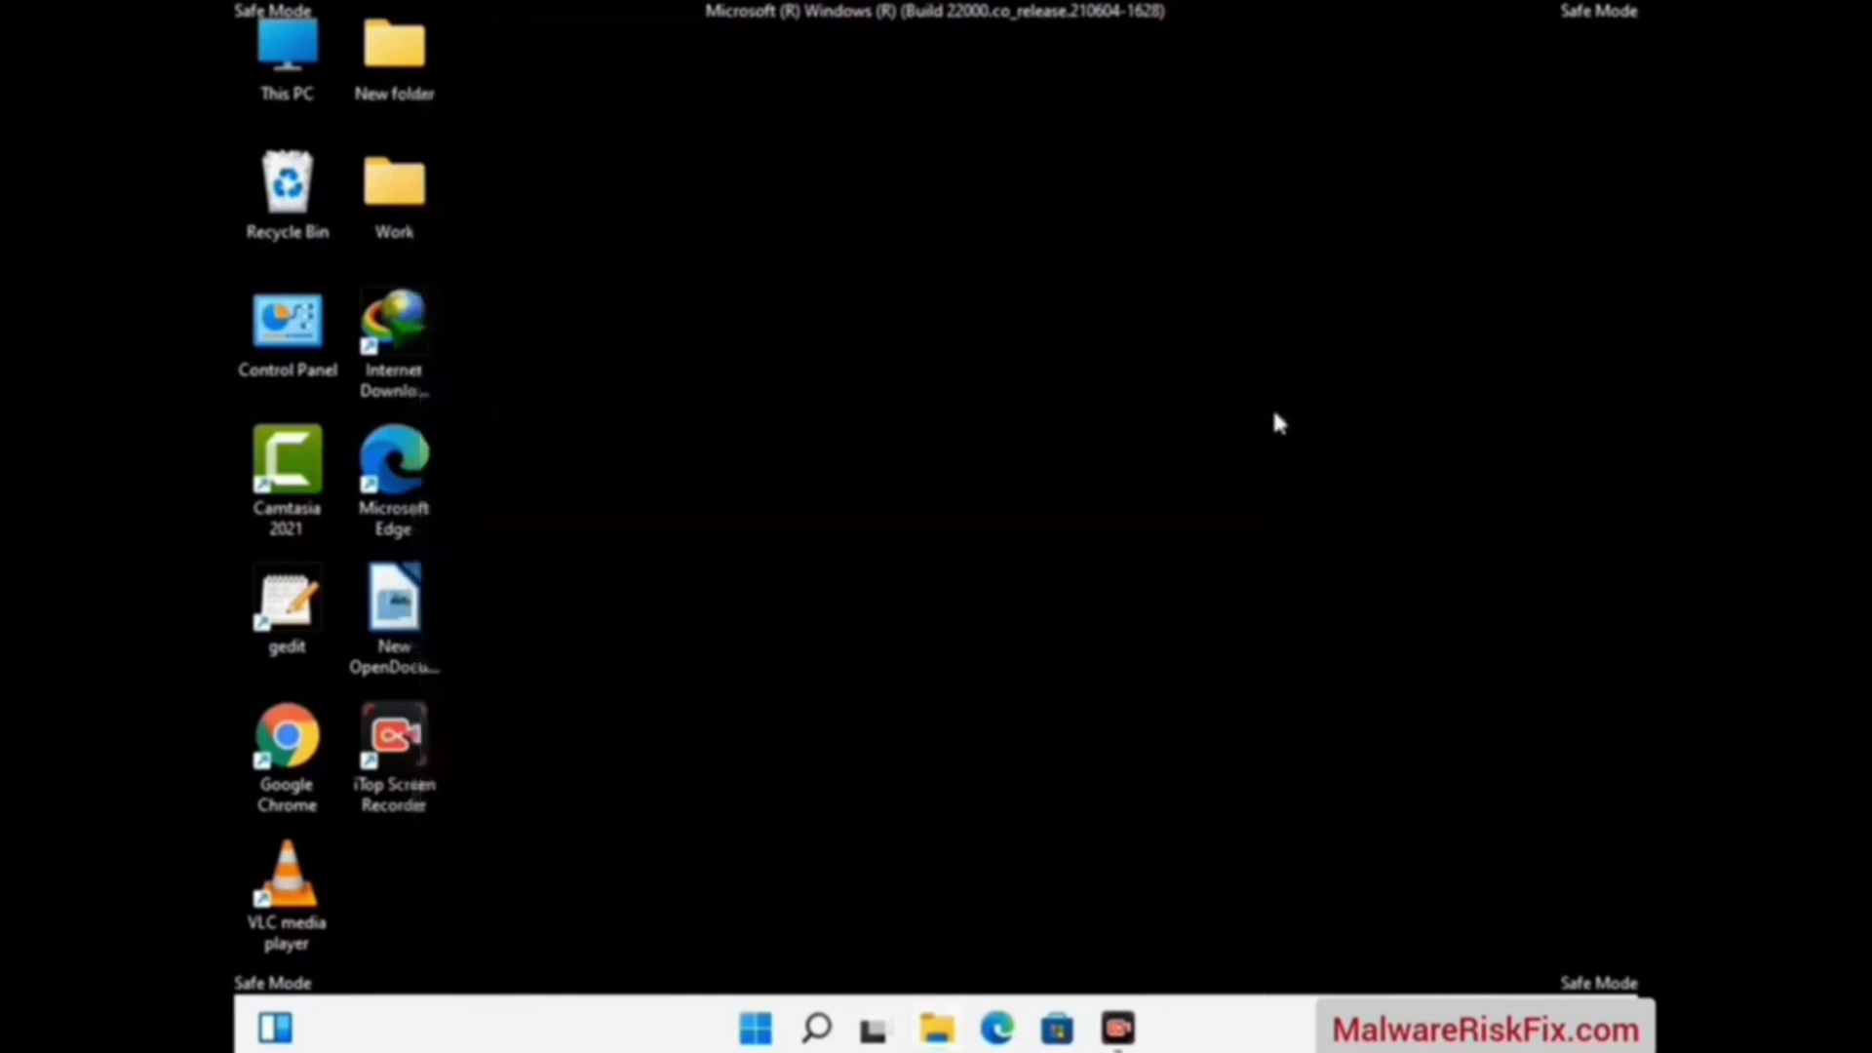
Step: Open the AppData Local folder by running %LocalAppData%
key(super+r)
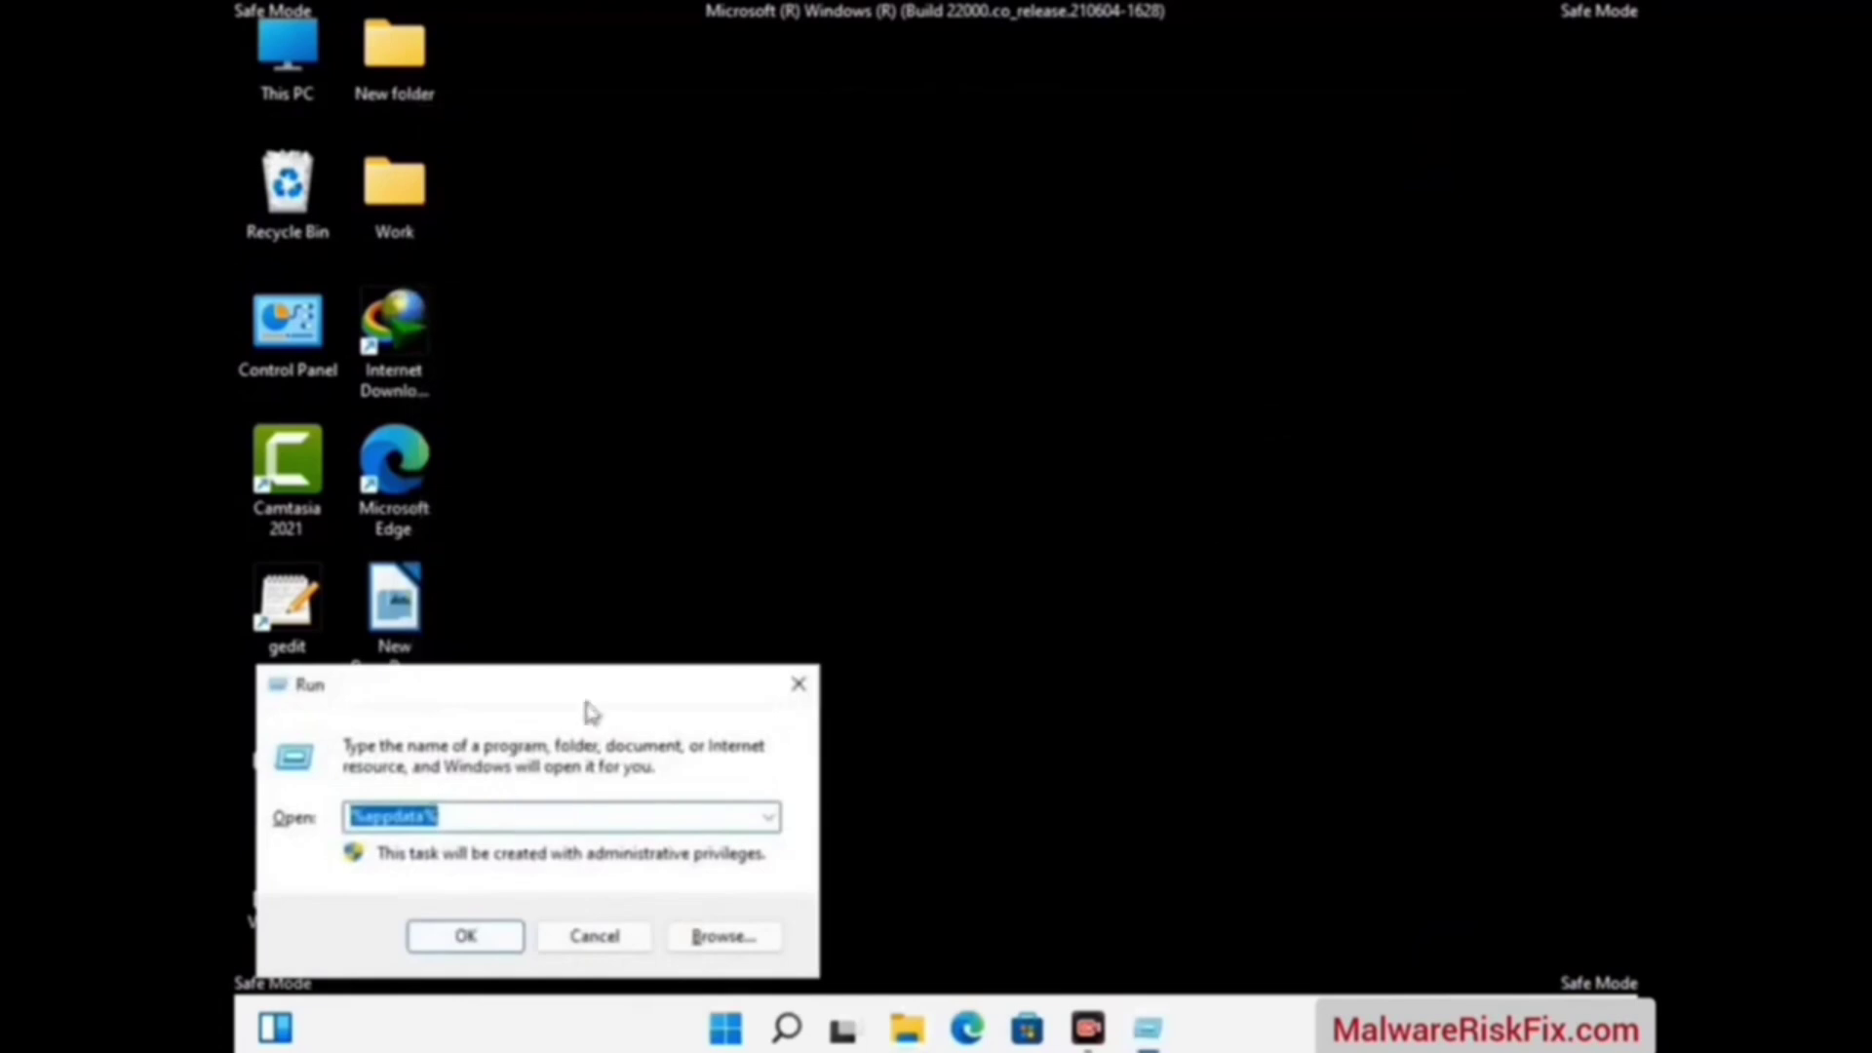
drag(584, 700, 980, 374)
text(%)
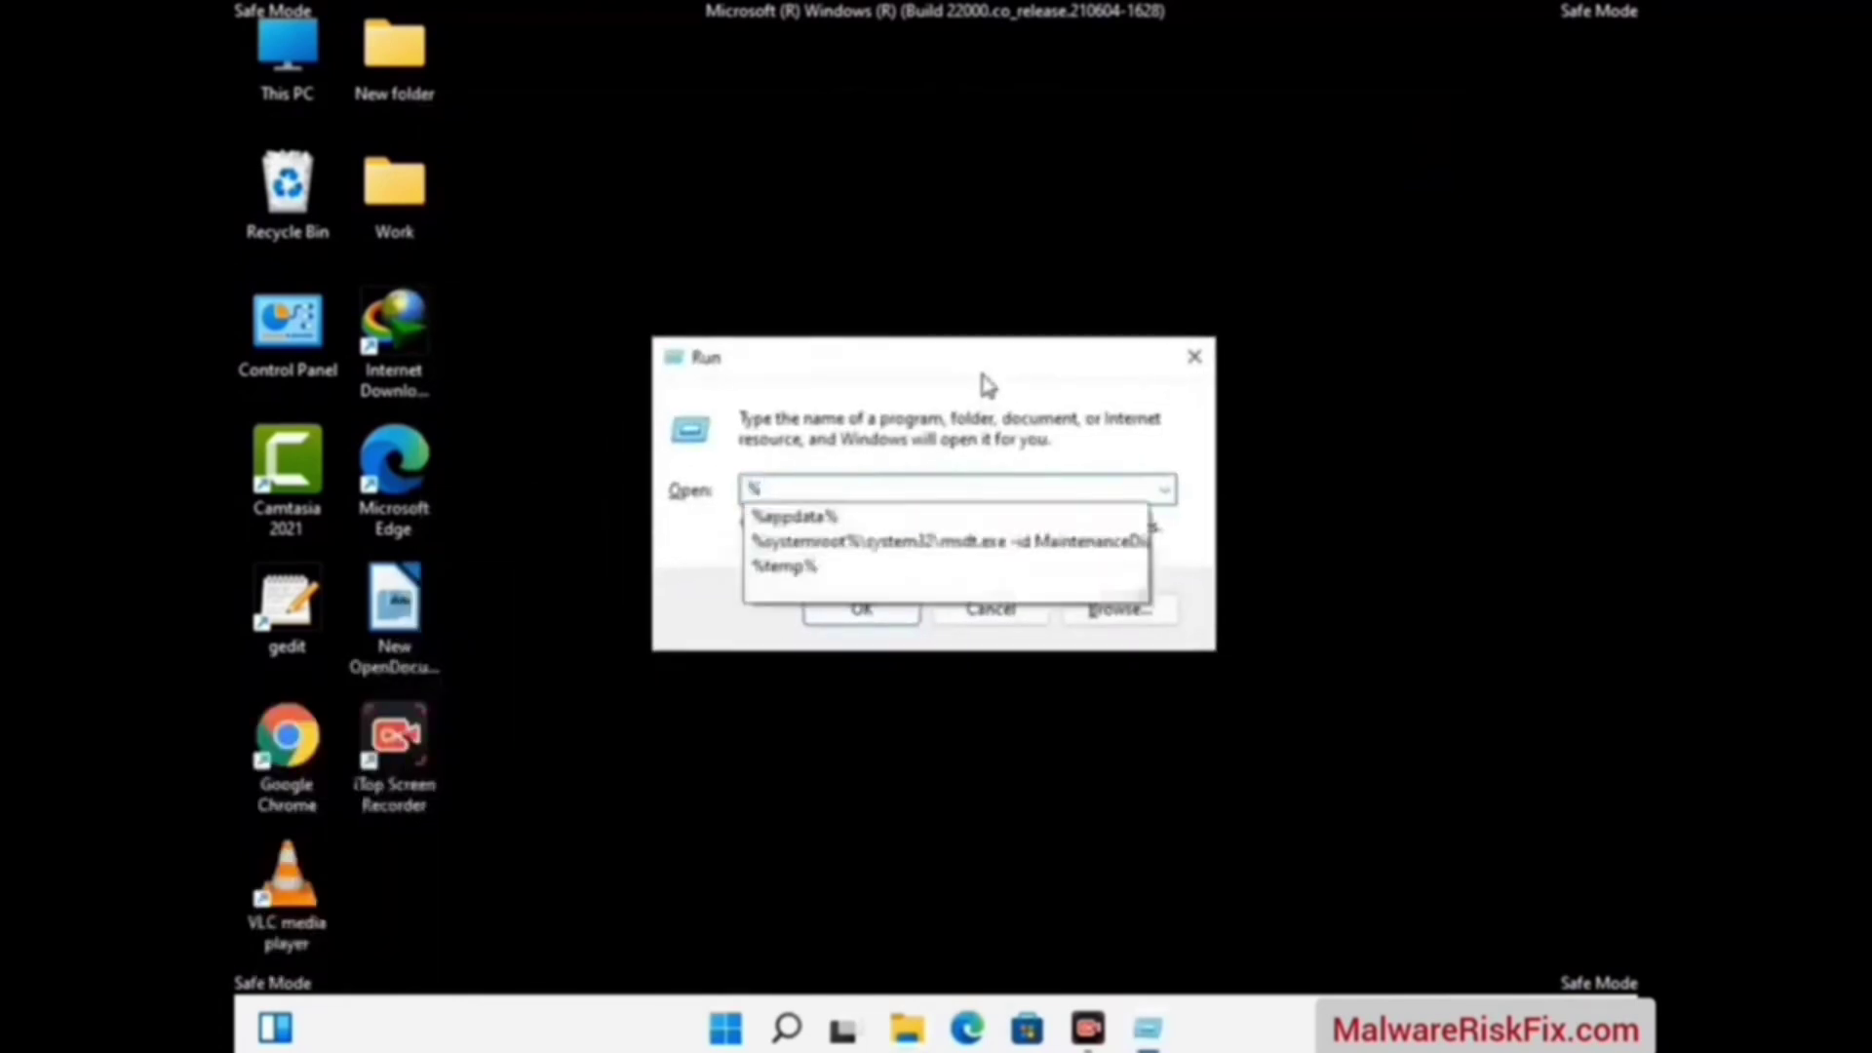
text(LocalA)
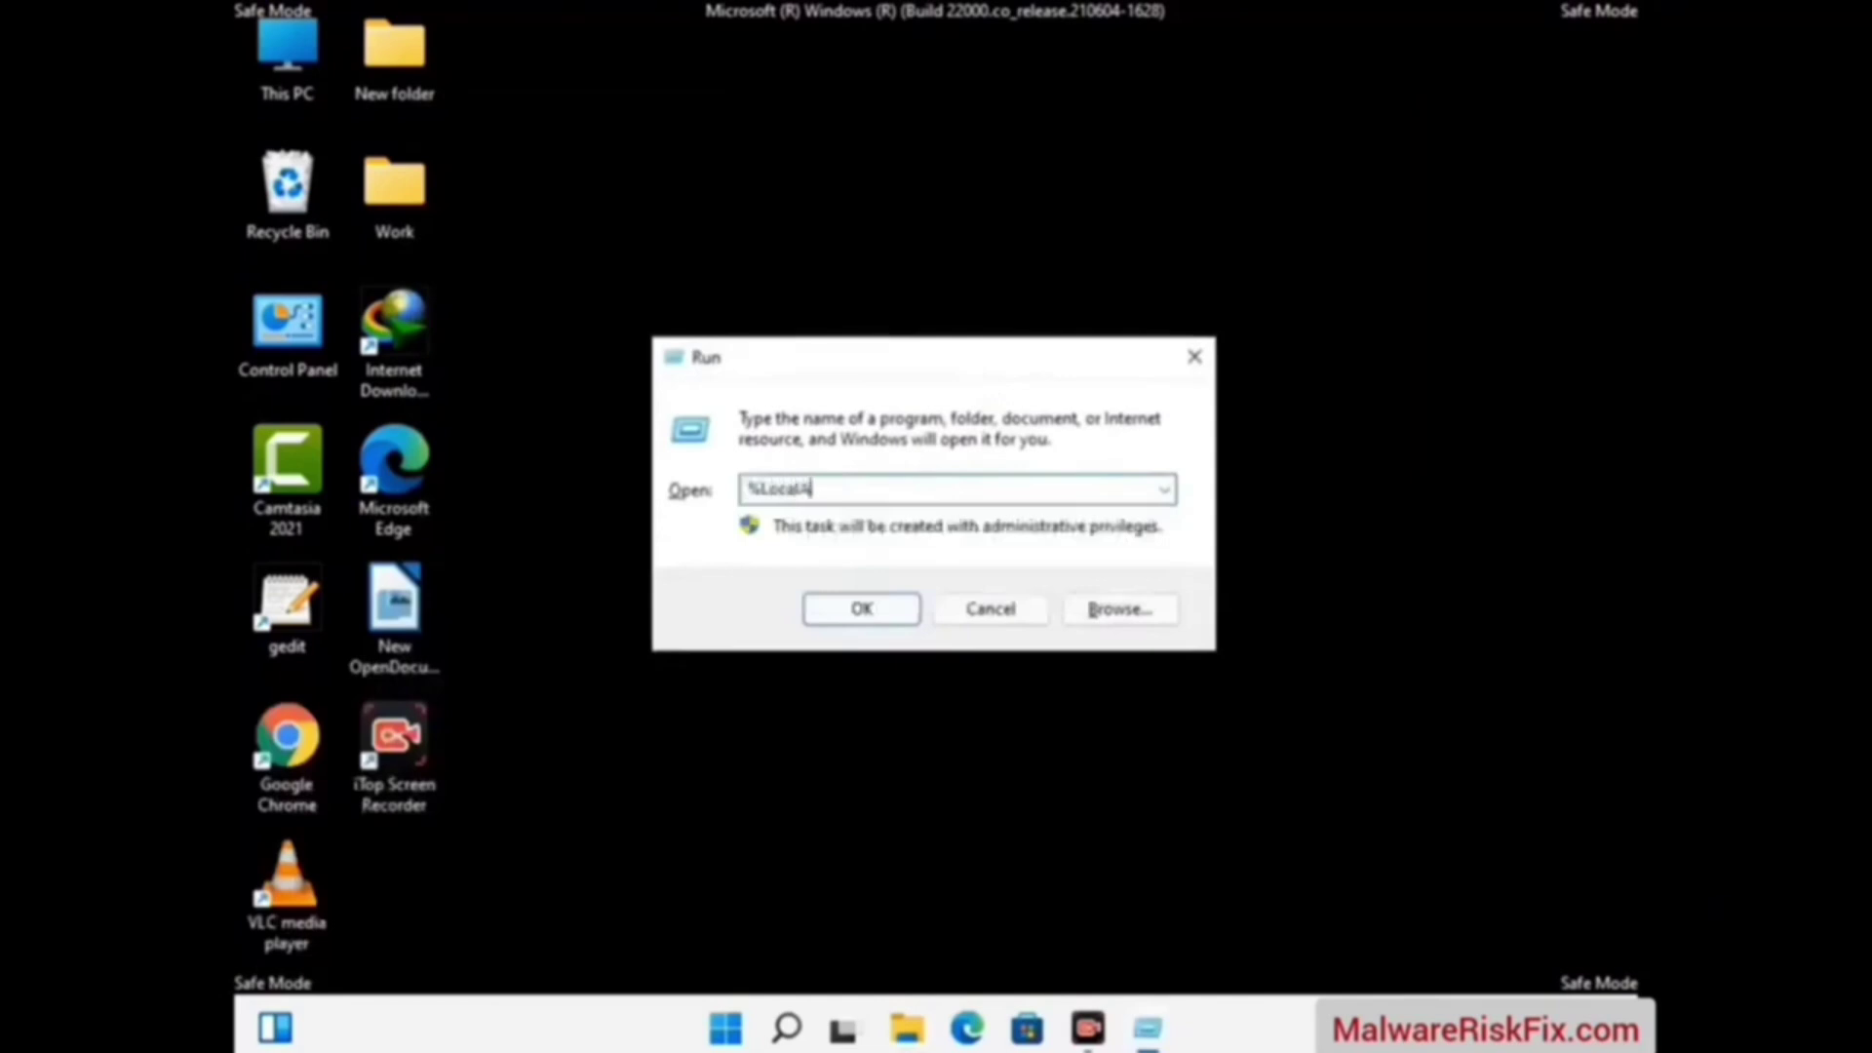
text(ppData%)
key(Return)
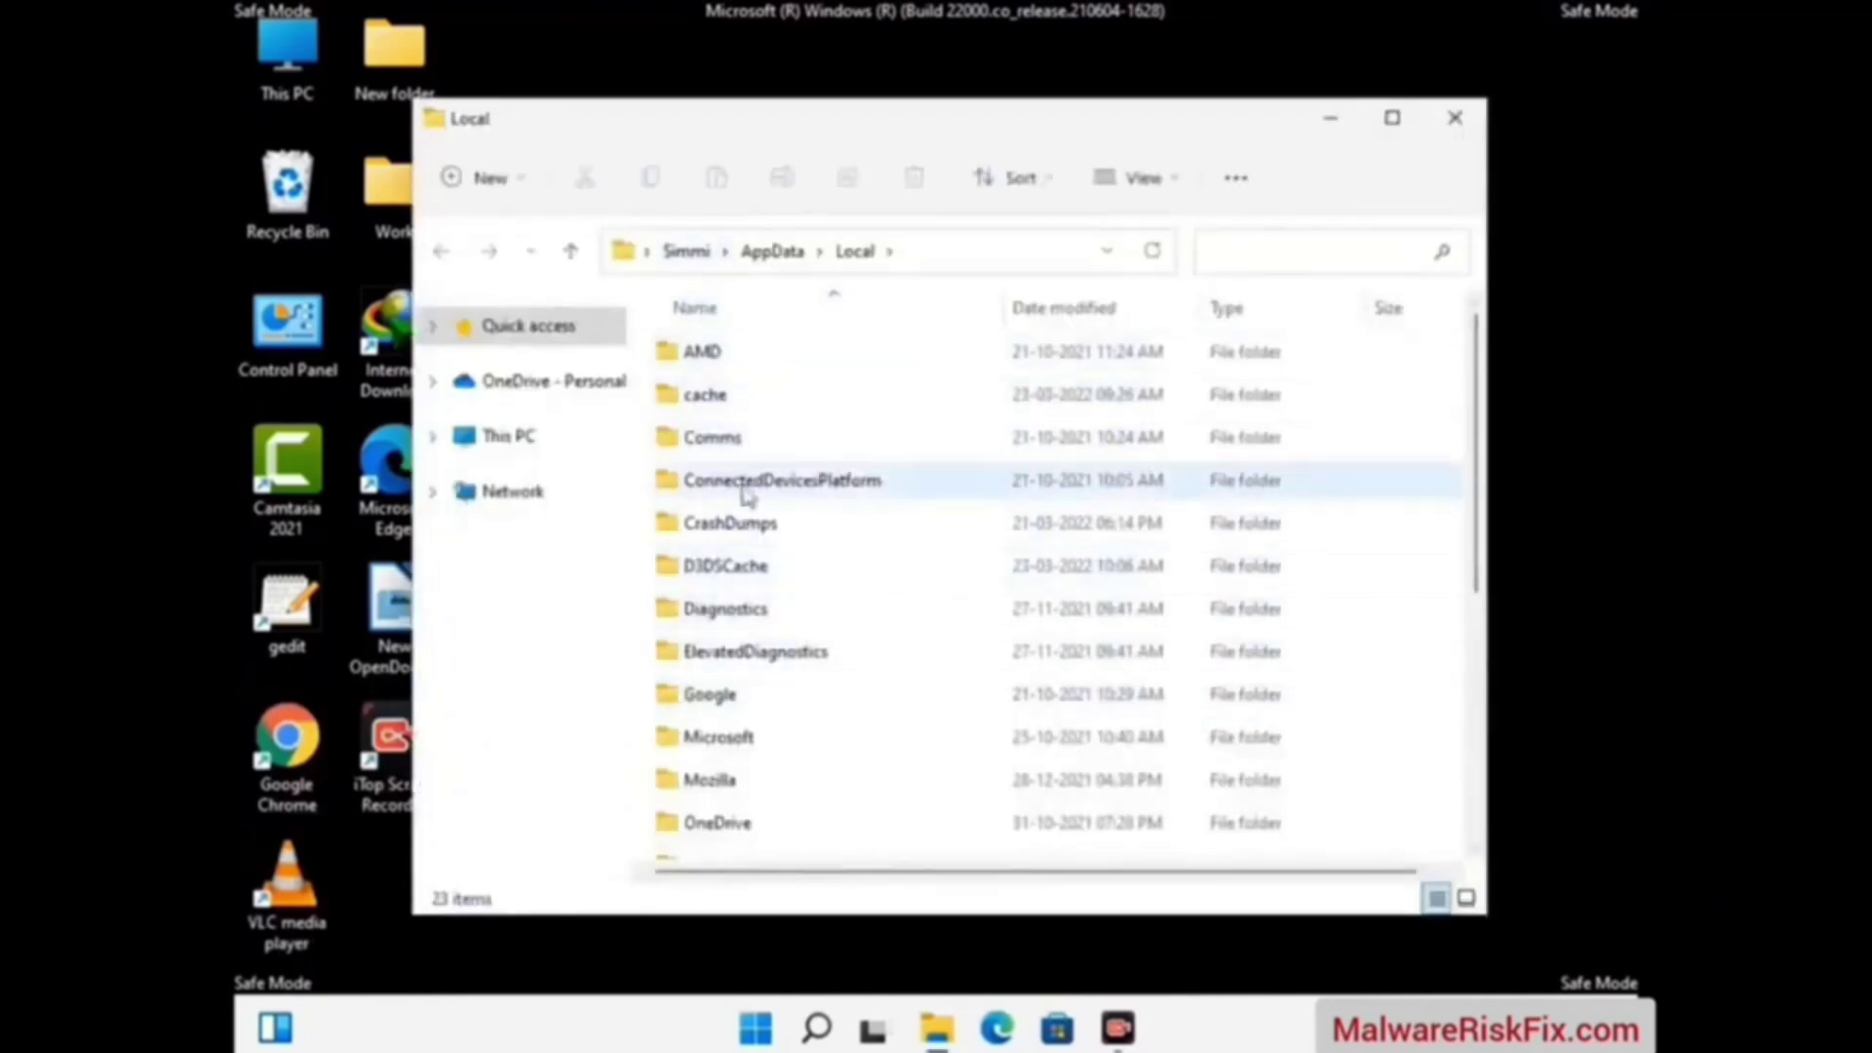
Step: Delete the Mozilla folder from the AppData Local folder
scroll(787, 663, down, 1)
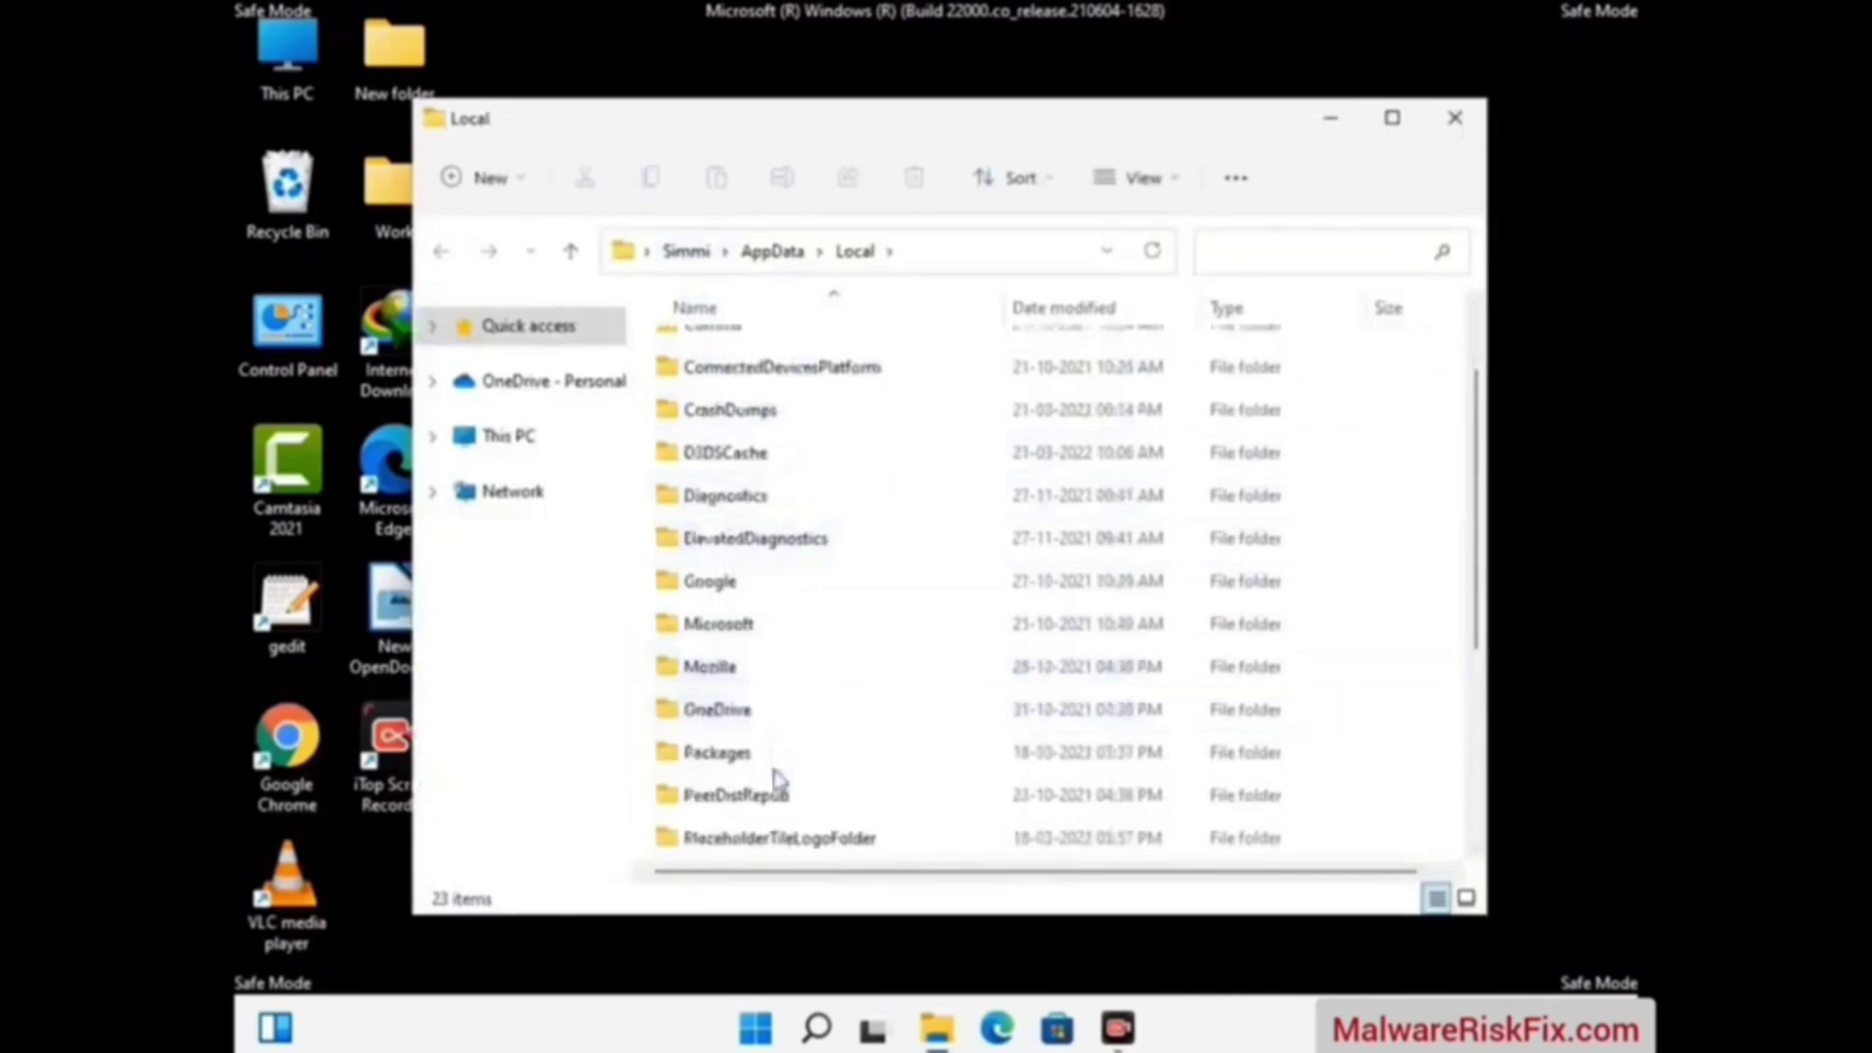
click(733, 677)
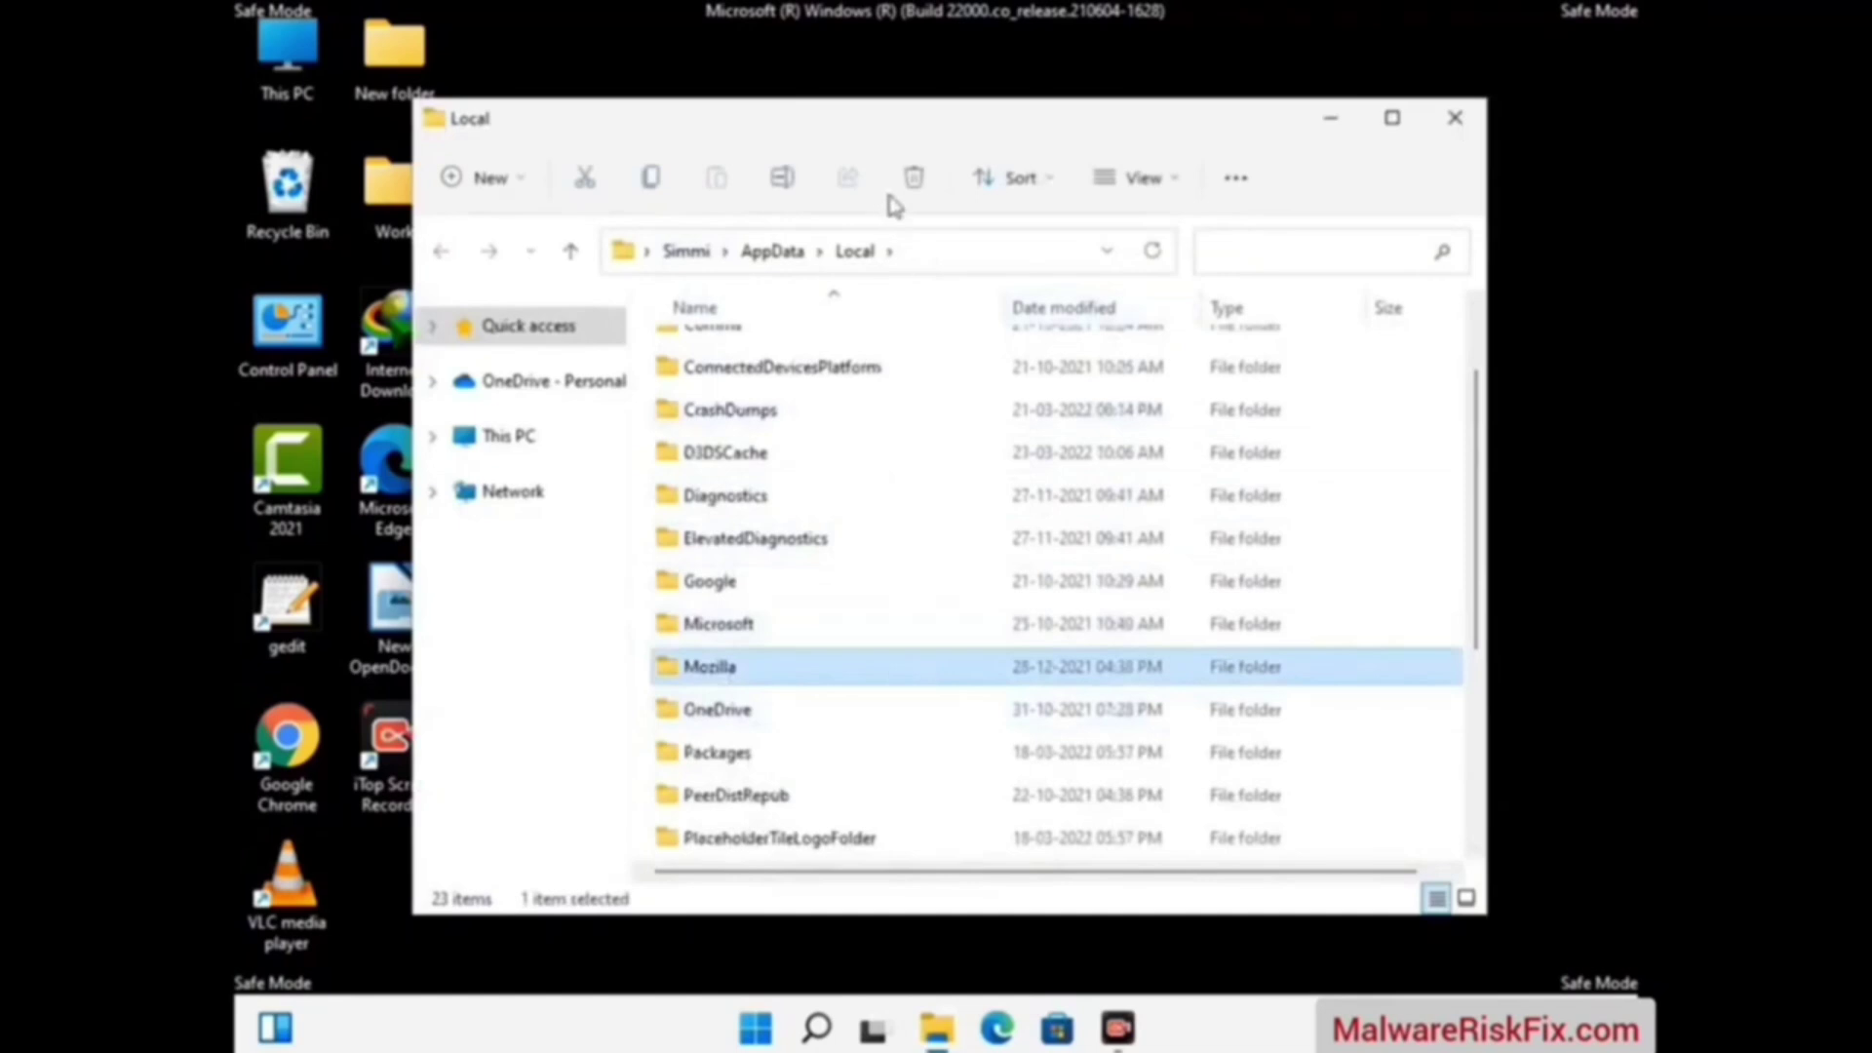
click(913, 193)
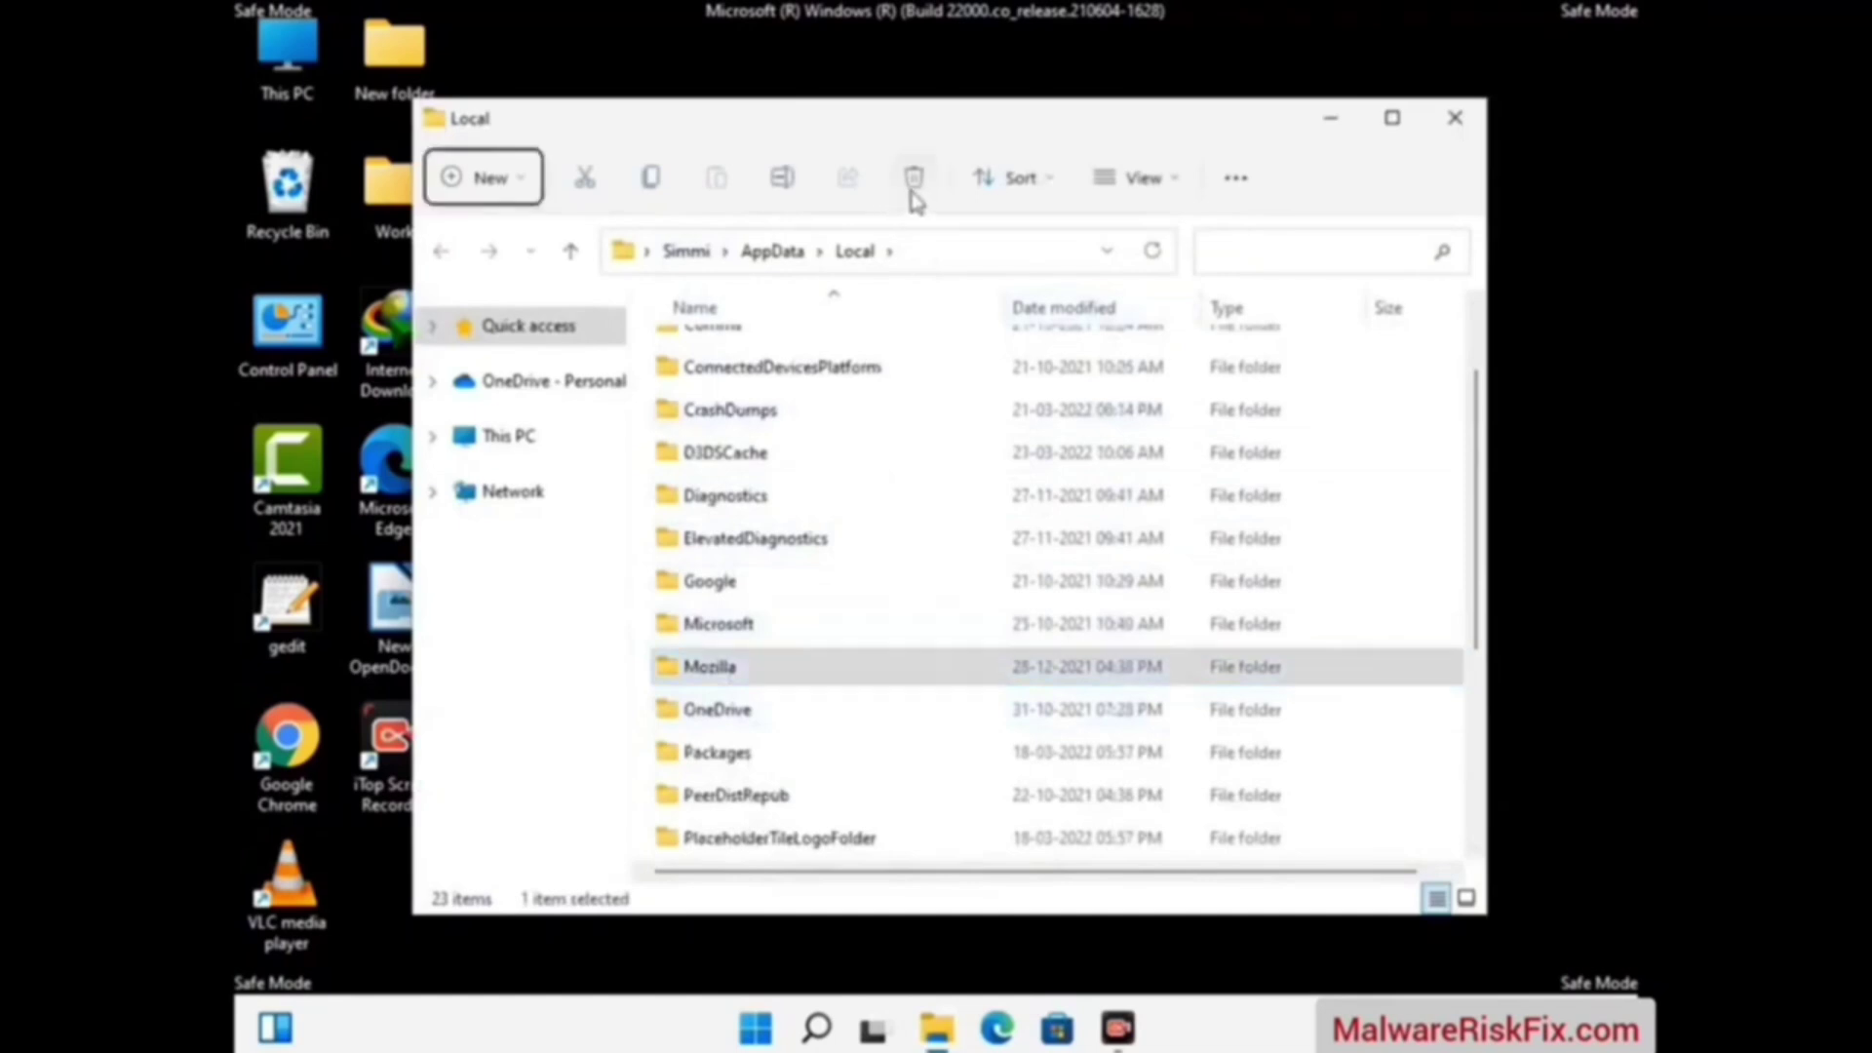
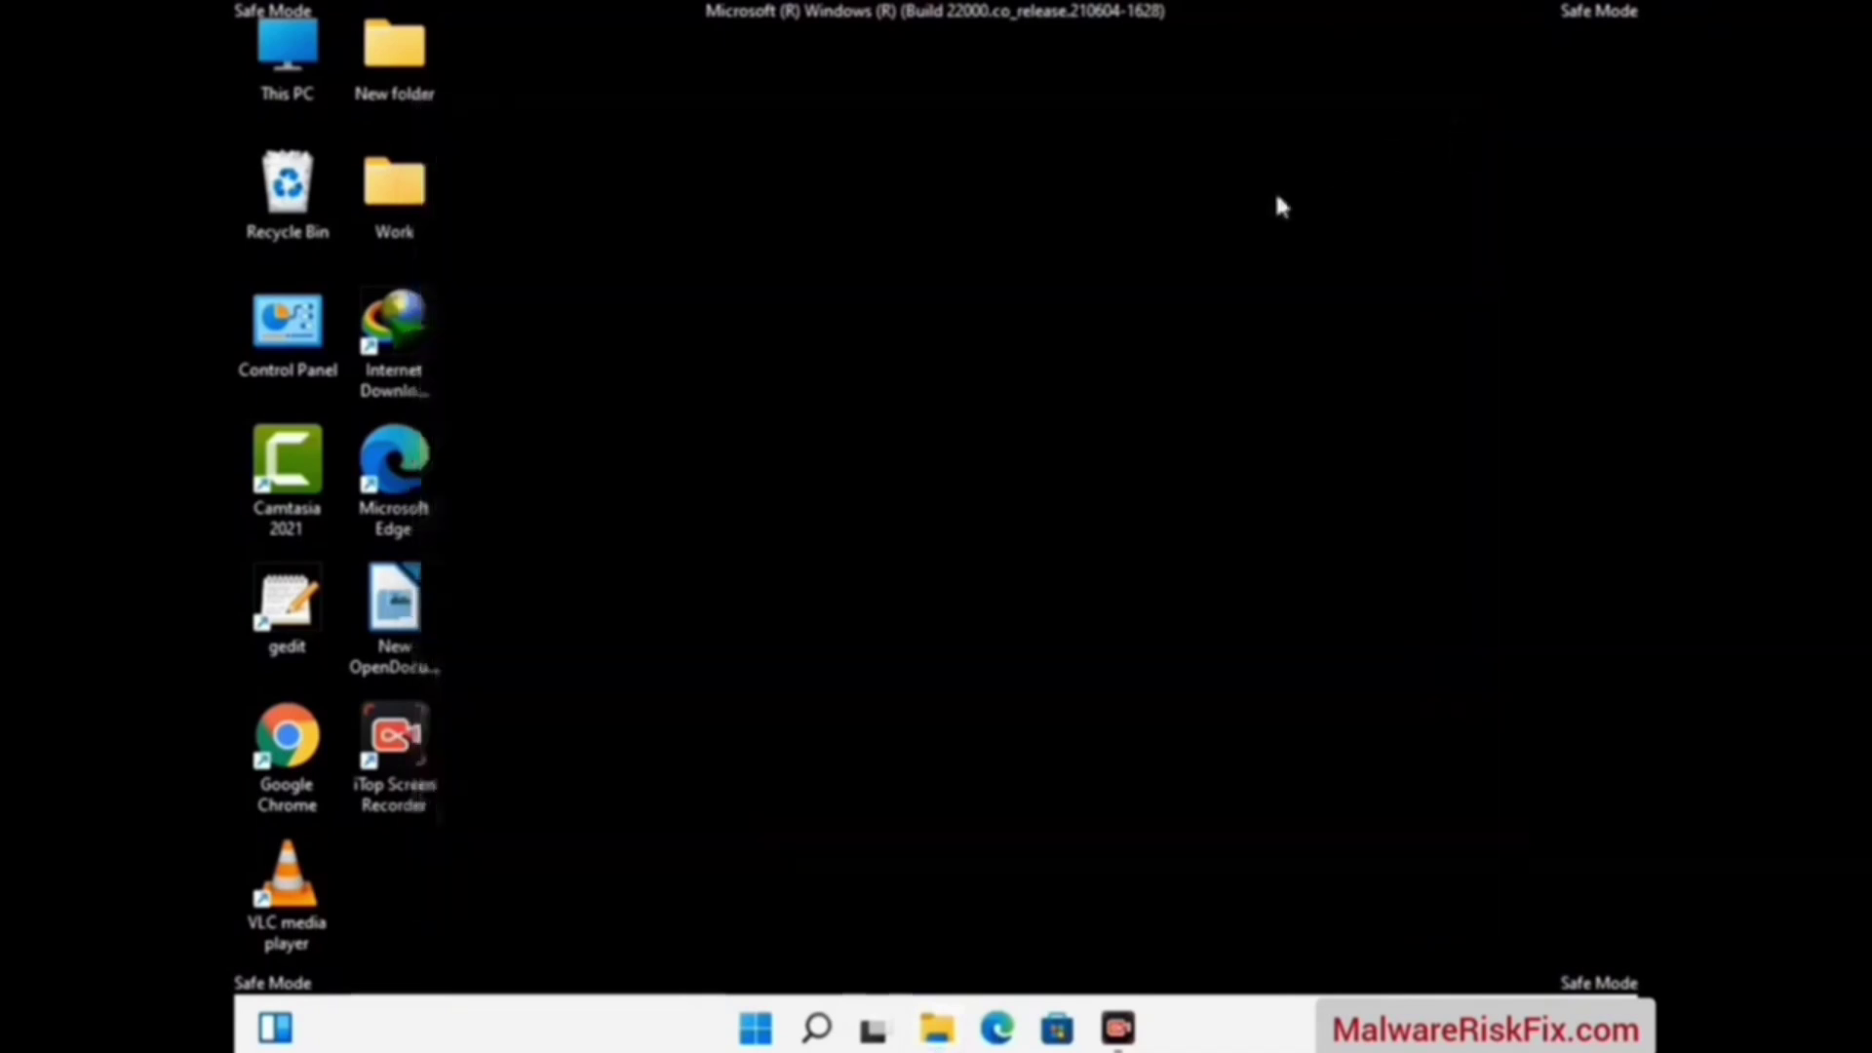
Step: Open the C:\ProgramData folder by running %ProgramData%
key(super+r)
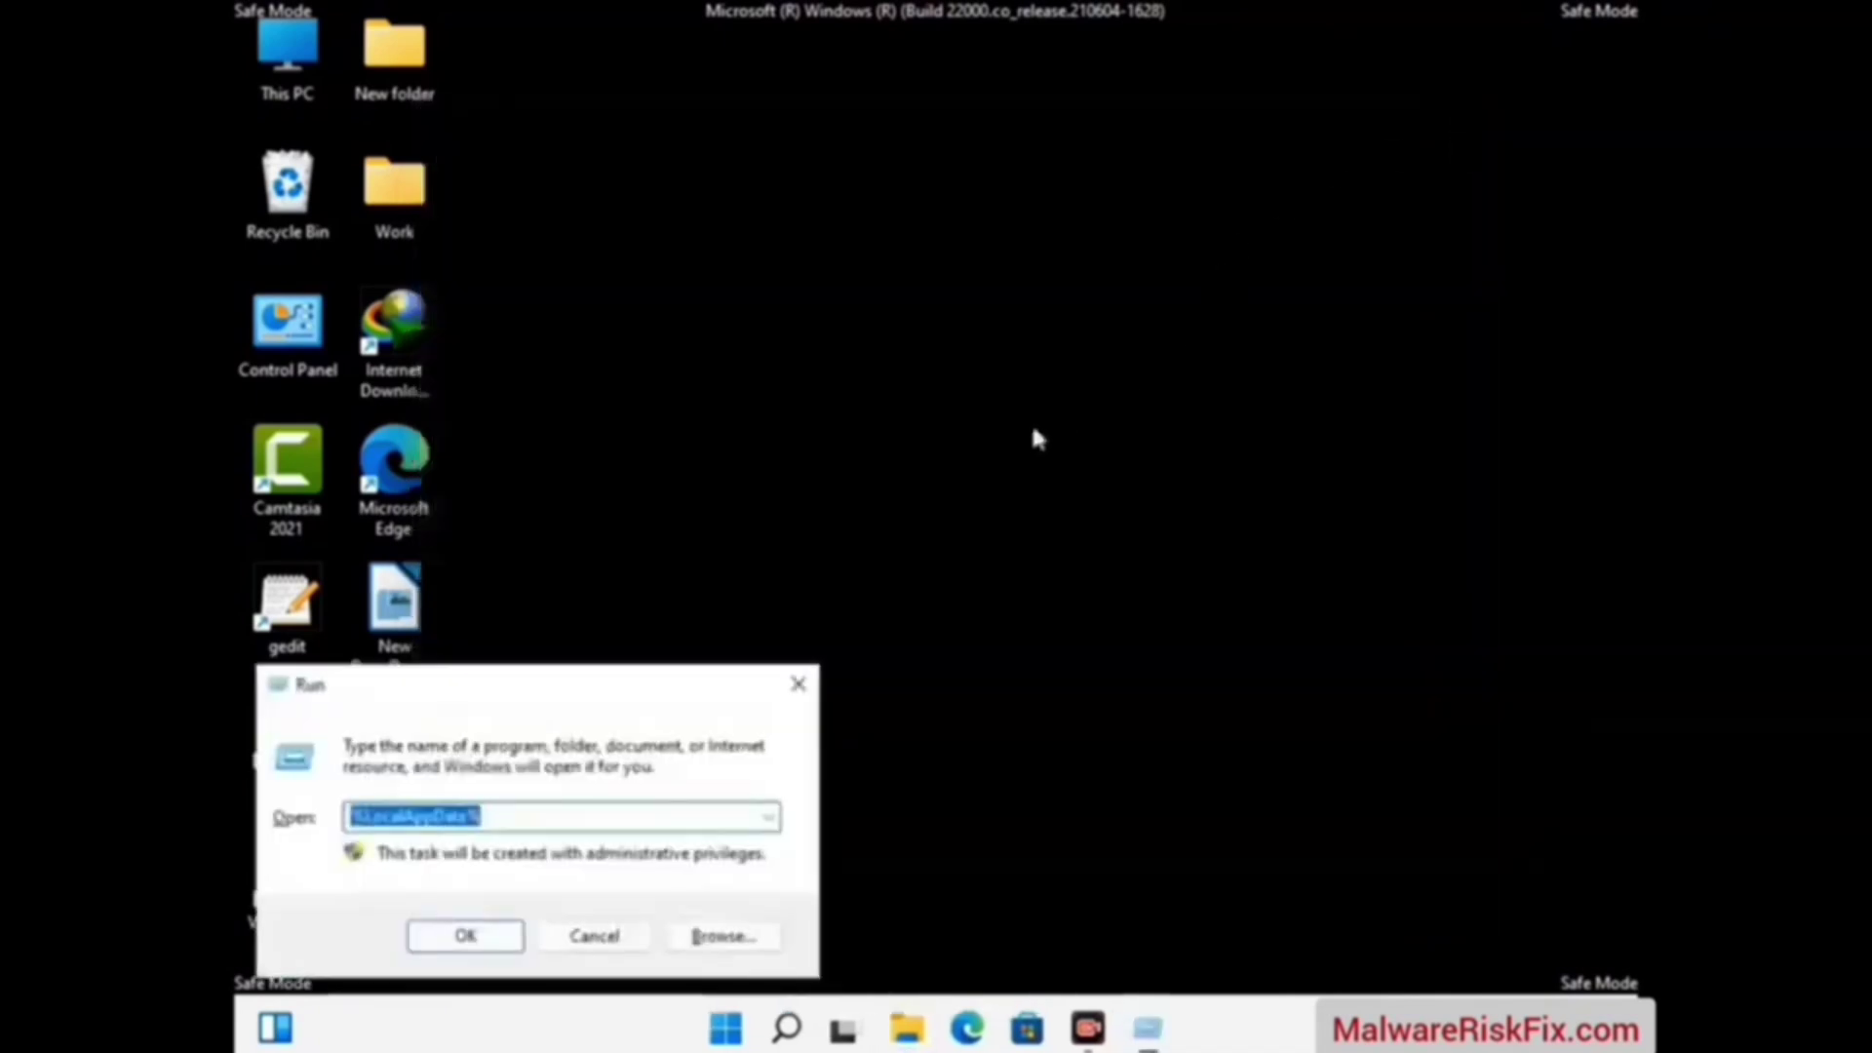
drag(477, 707, 859, 394)
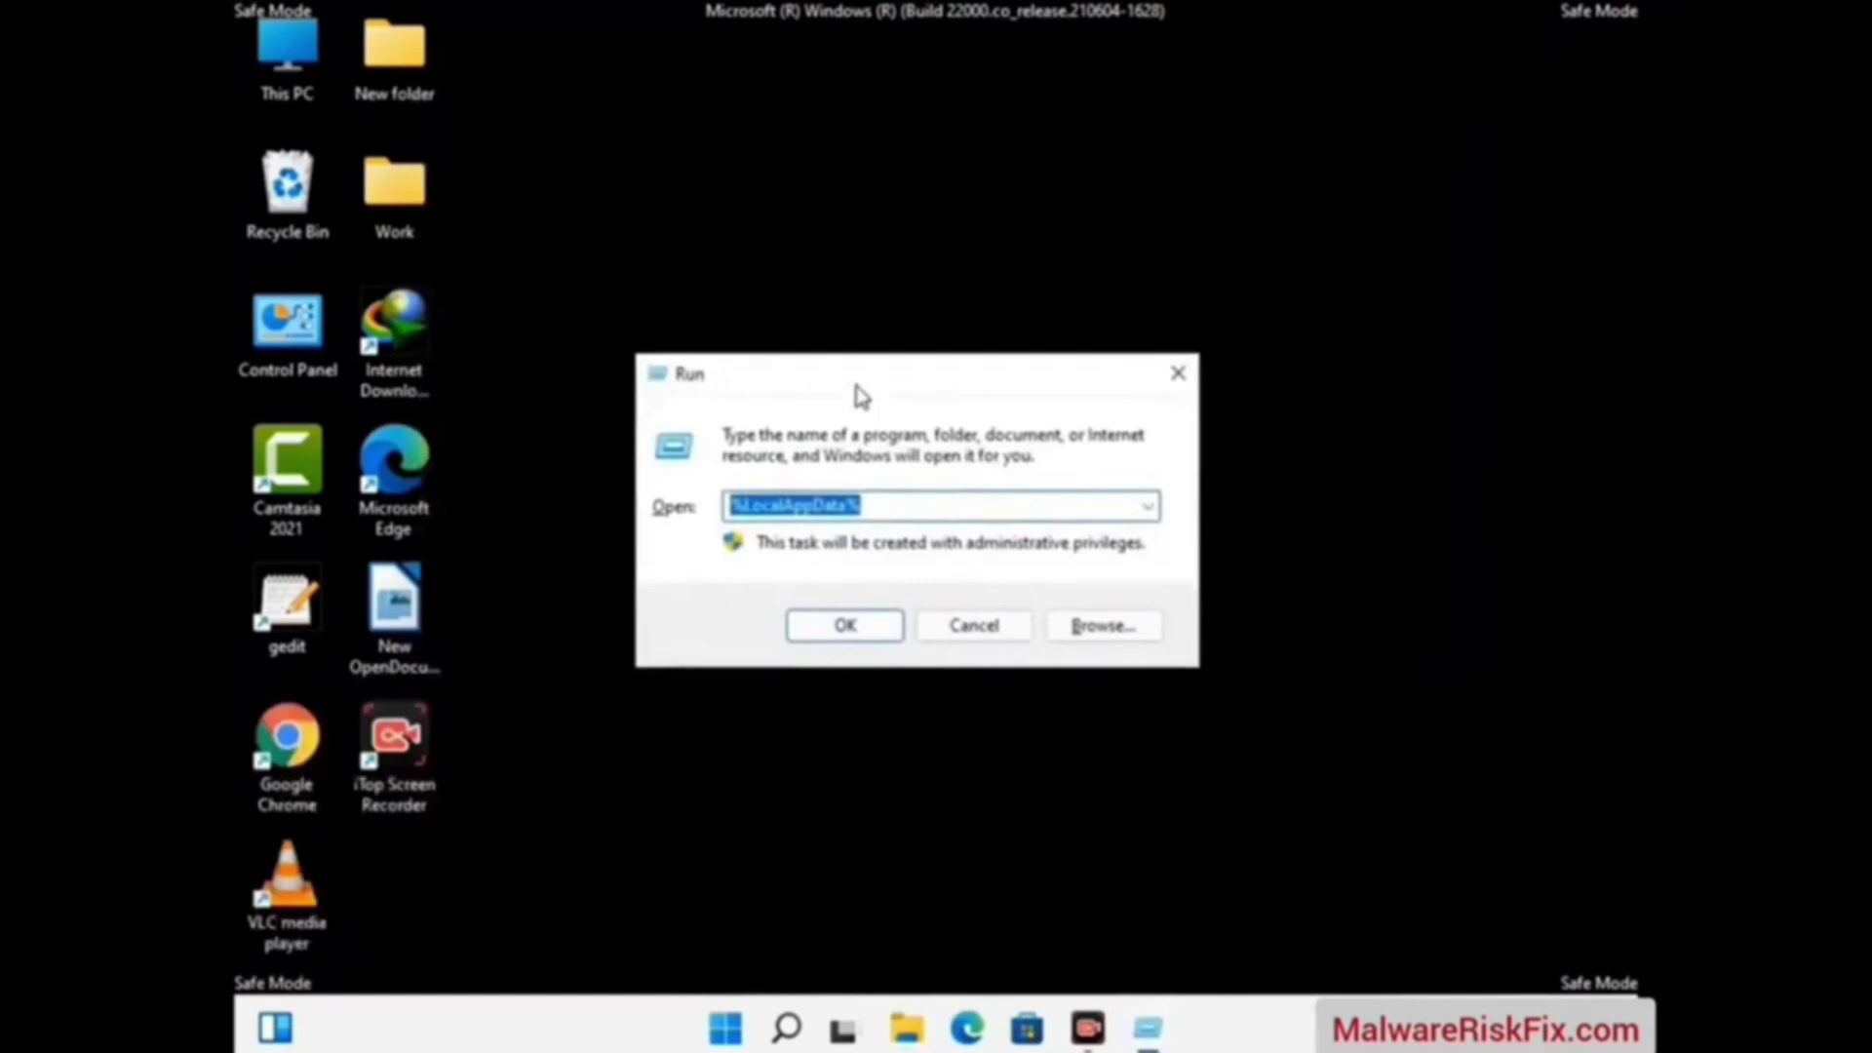
text(%)
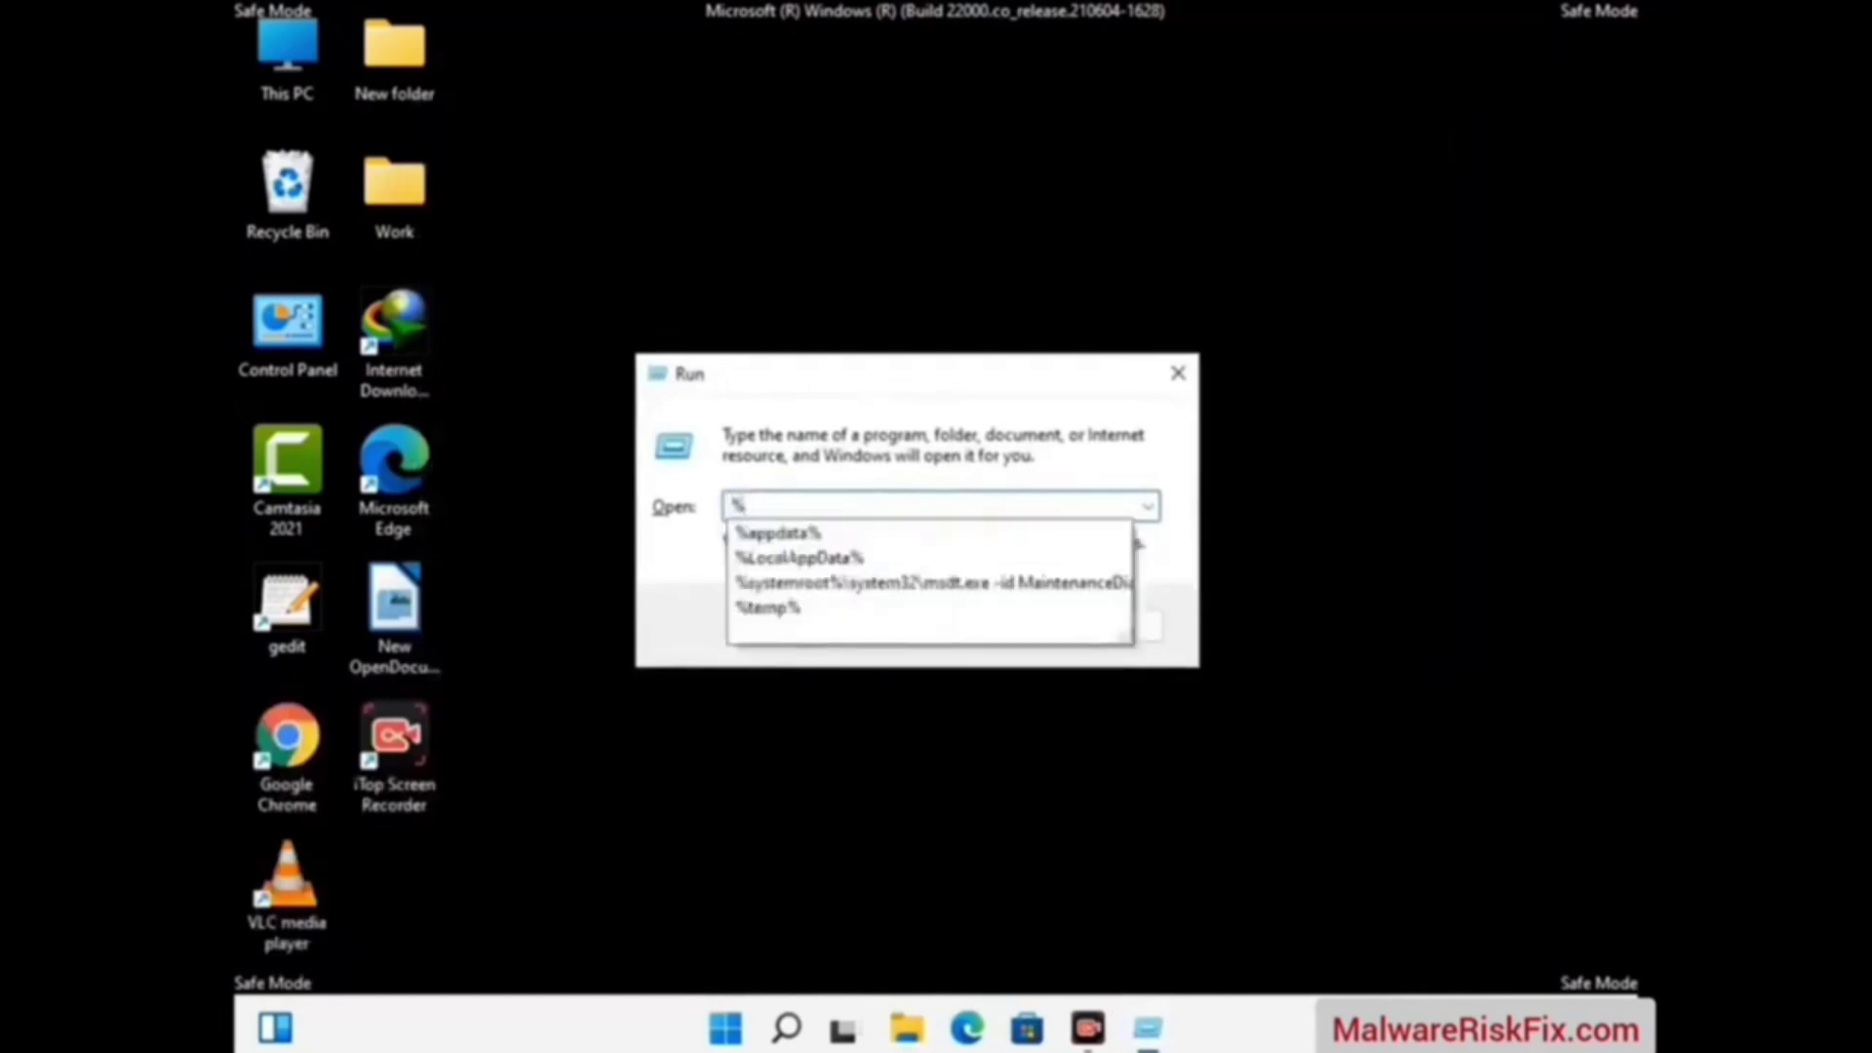
text(ProgramData%)
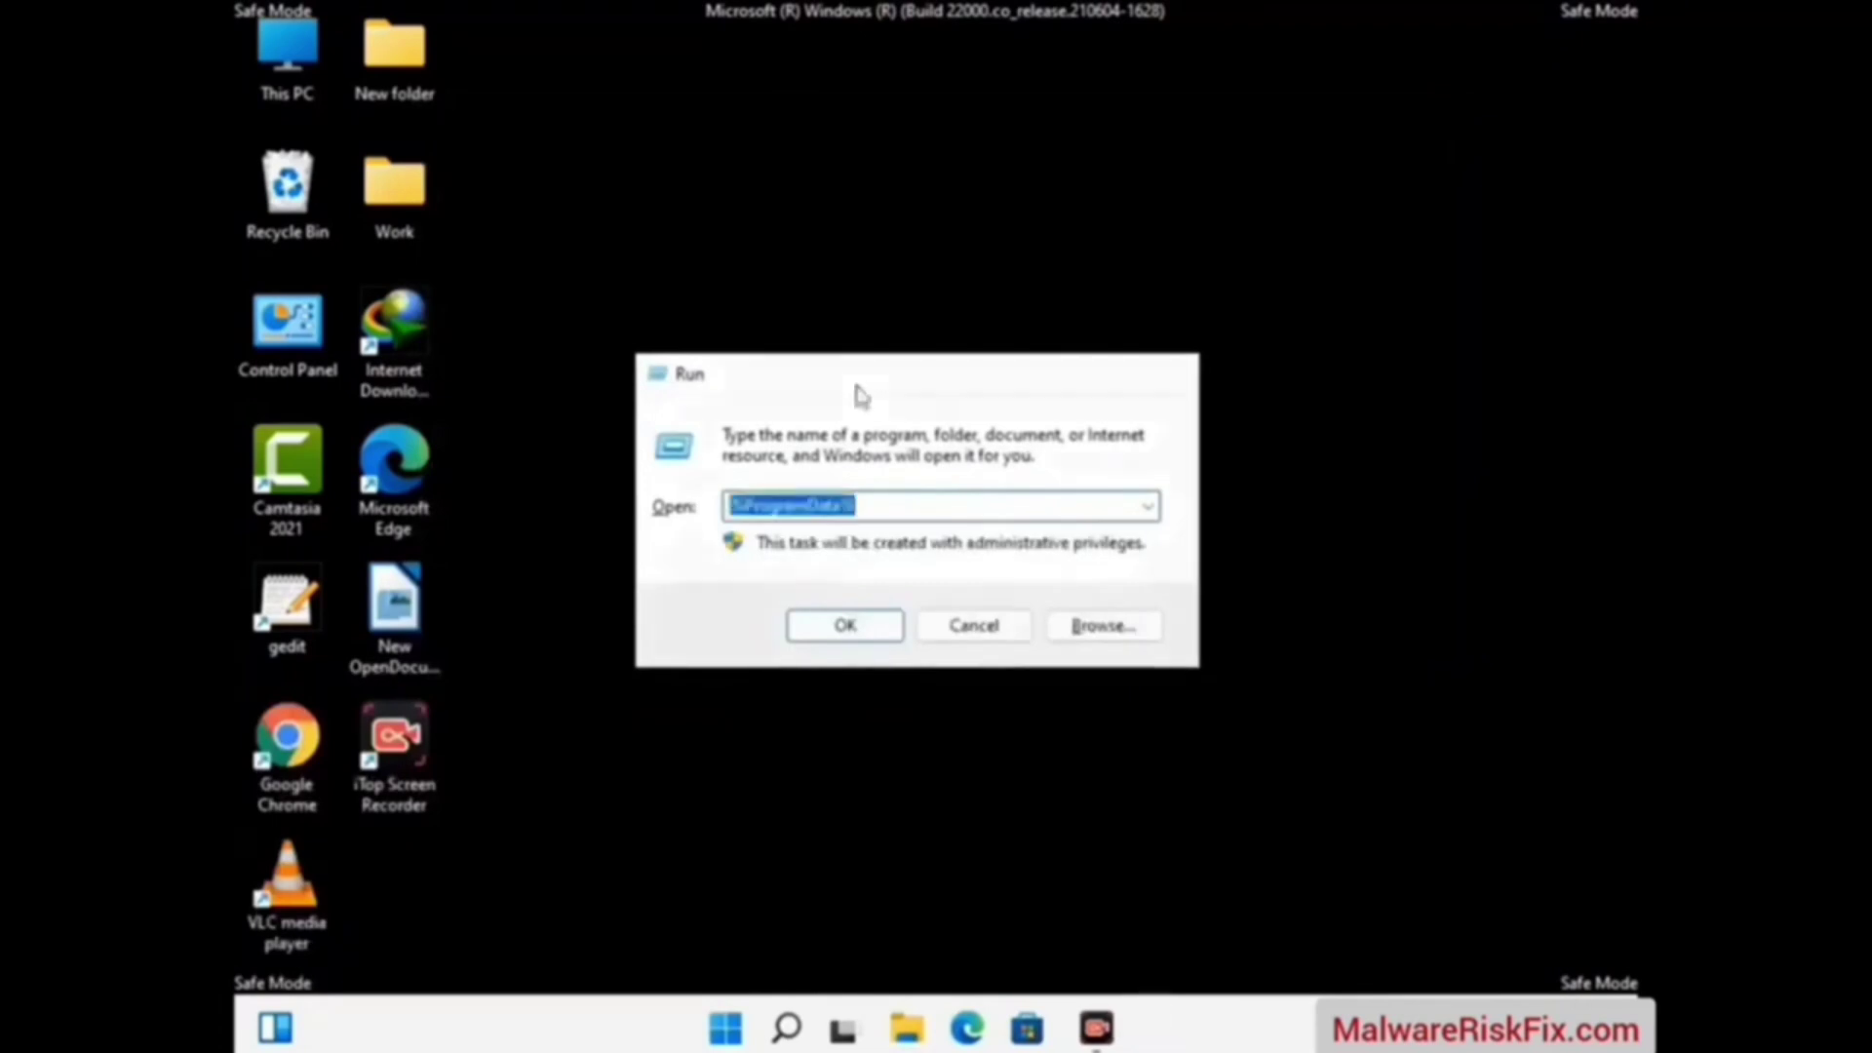
key(Return)
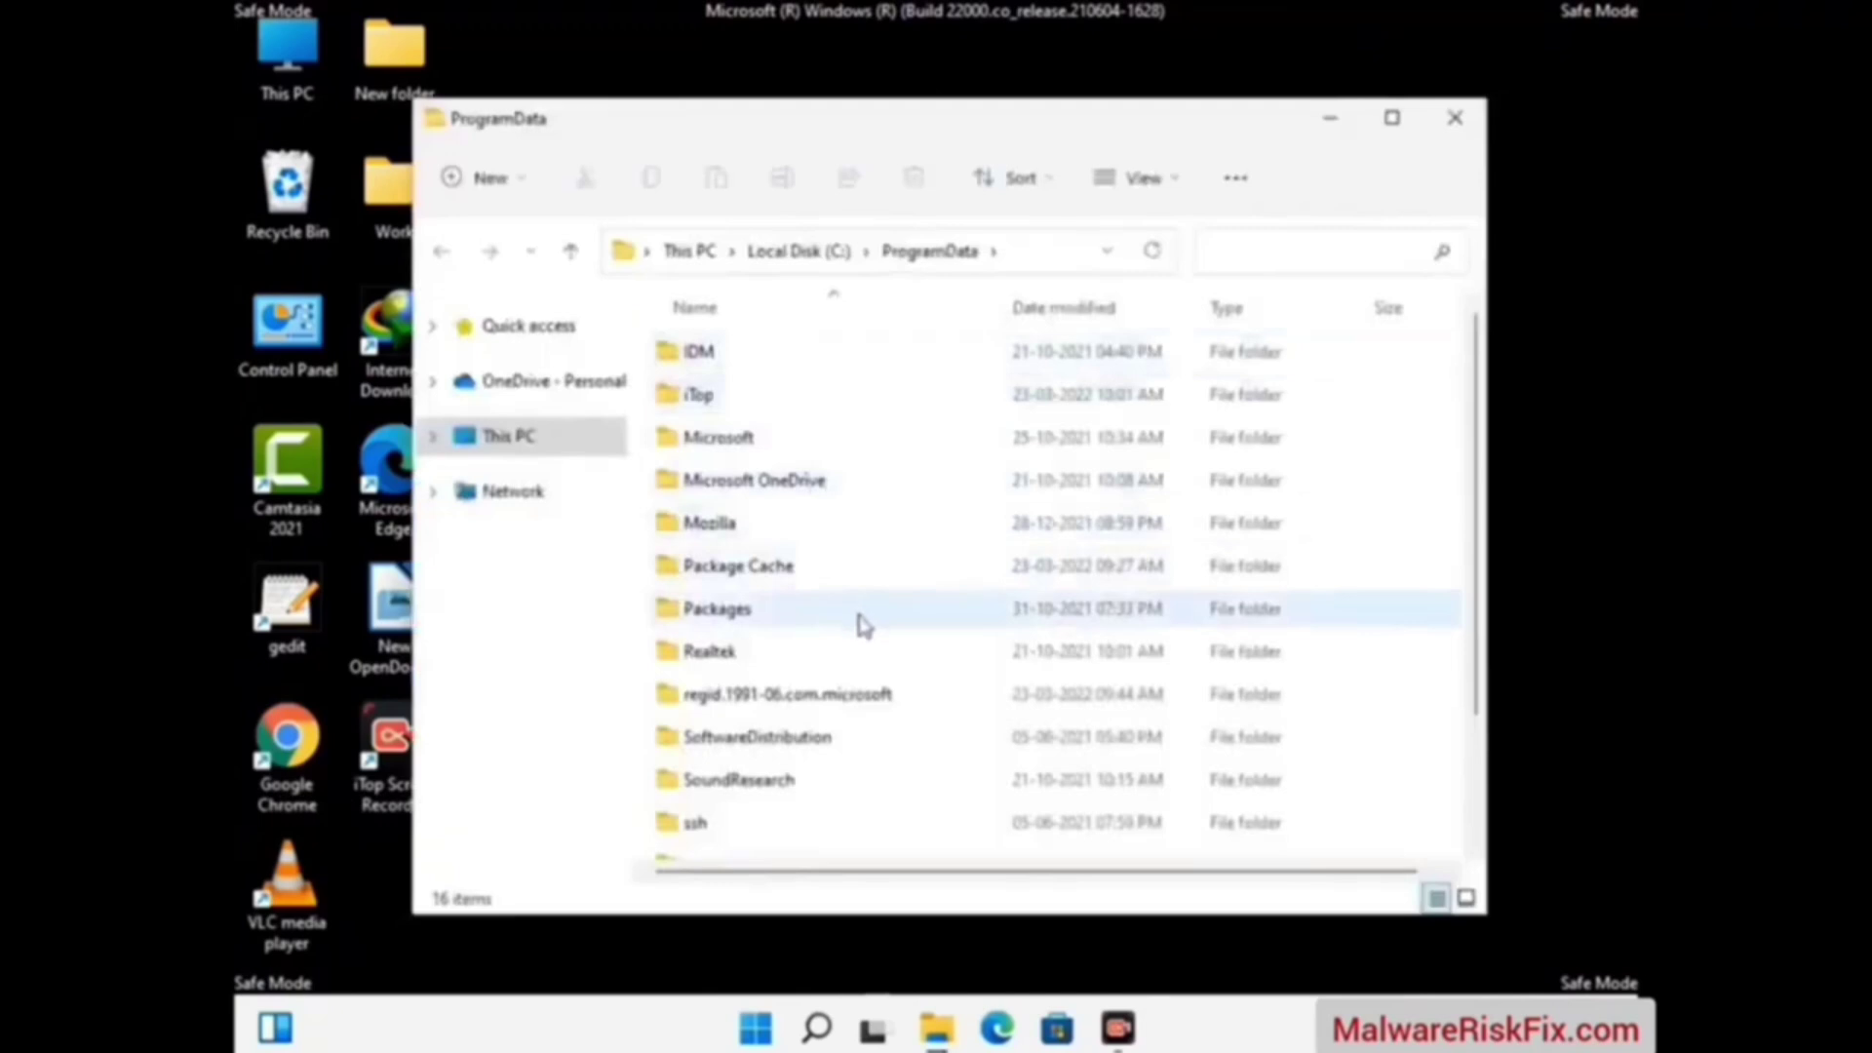
Step: Delete the Mozilla folder from C:\ProgramData and close the folder window
scroll(854, 624, down, 1)
scroll(854, 666, down, 1)
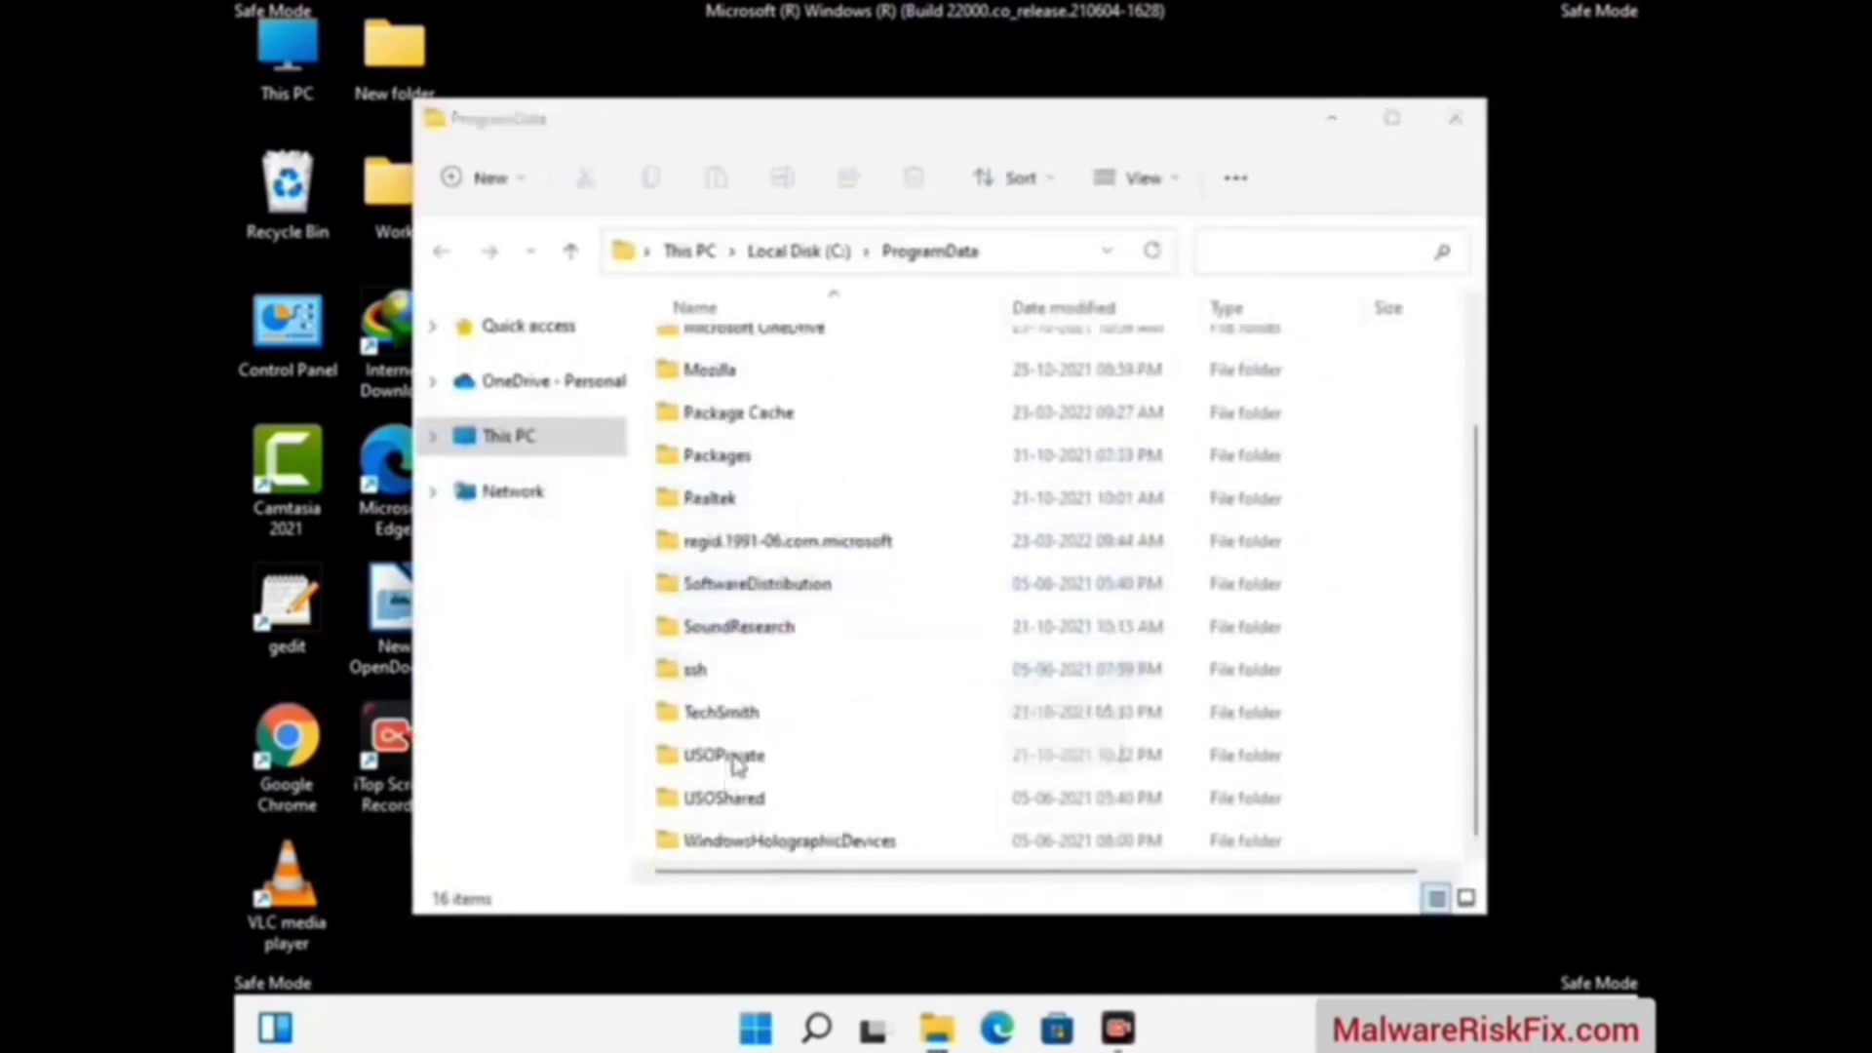
click(730, 370)
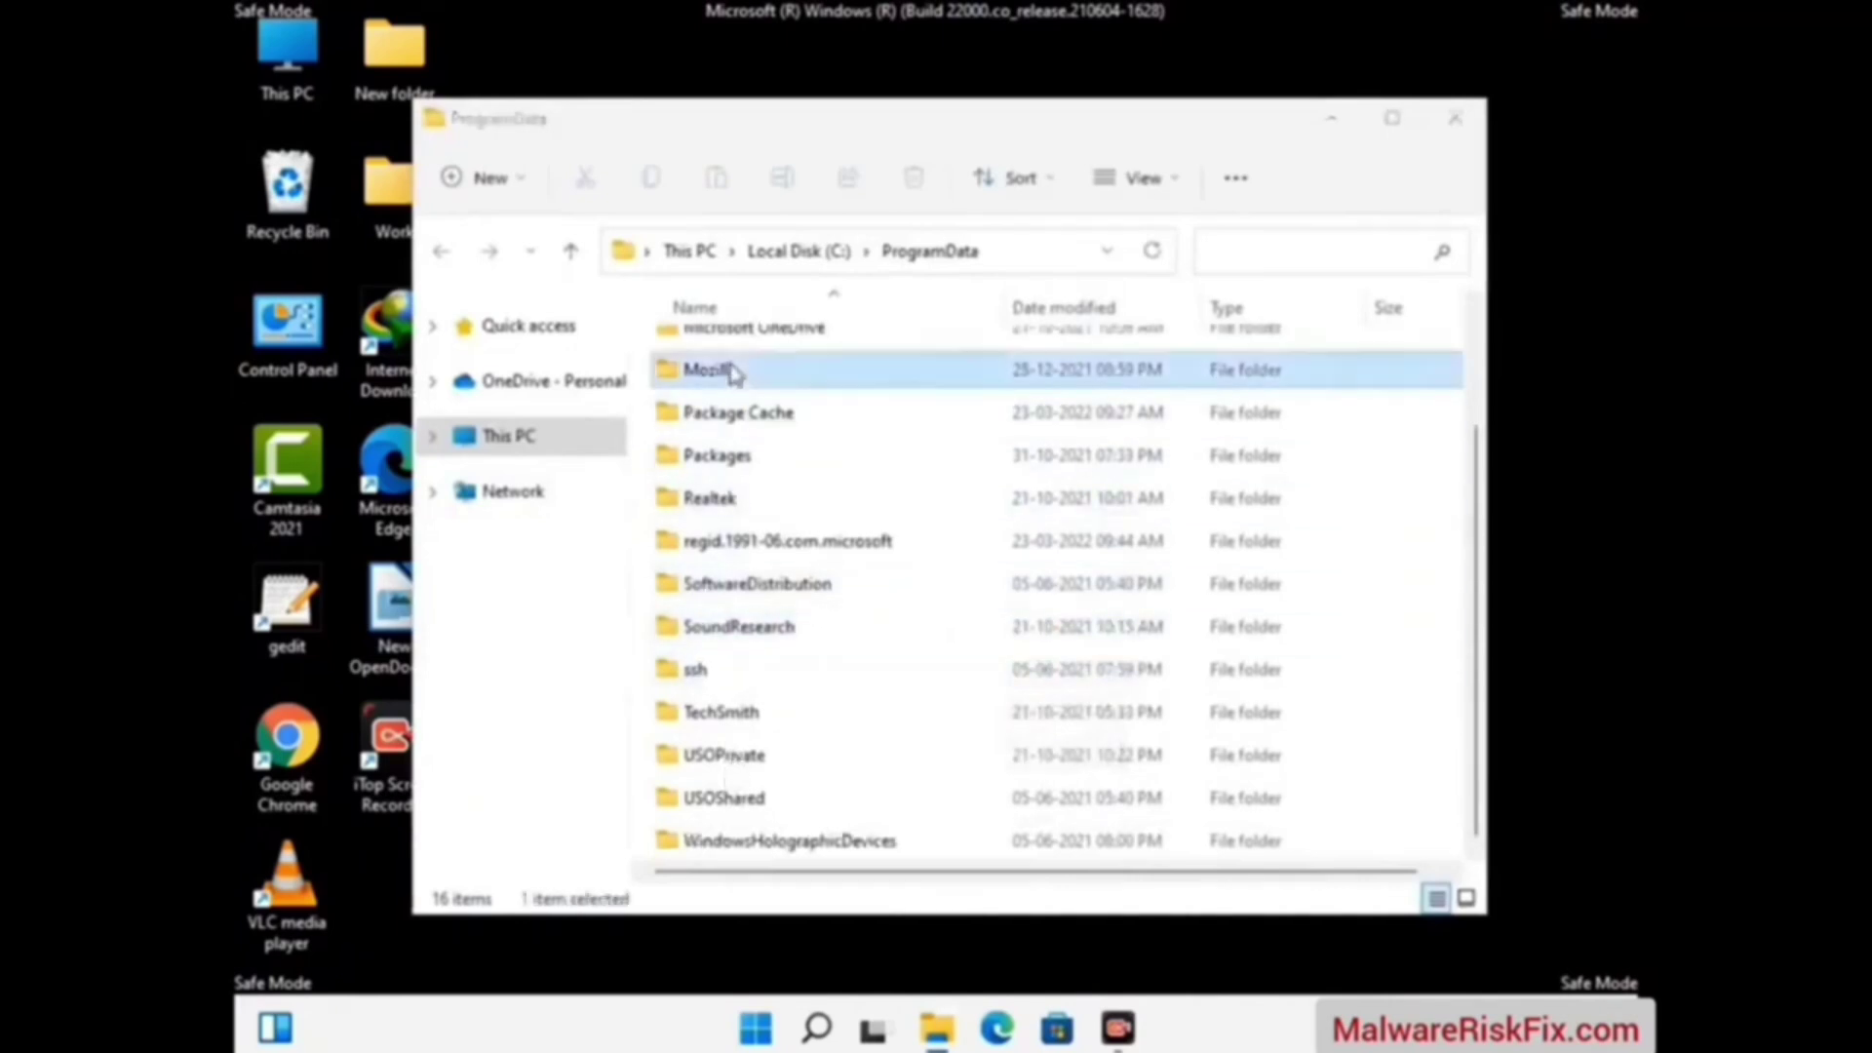
click(919, 180)
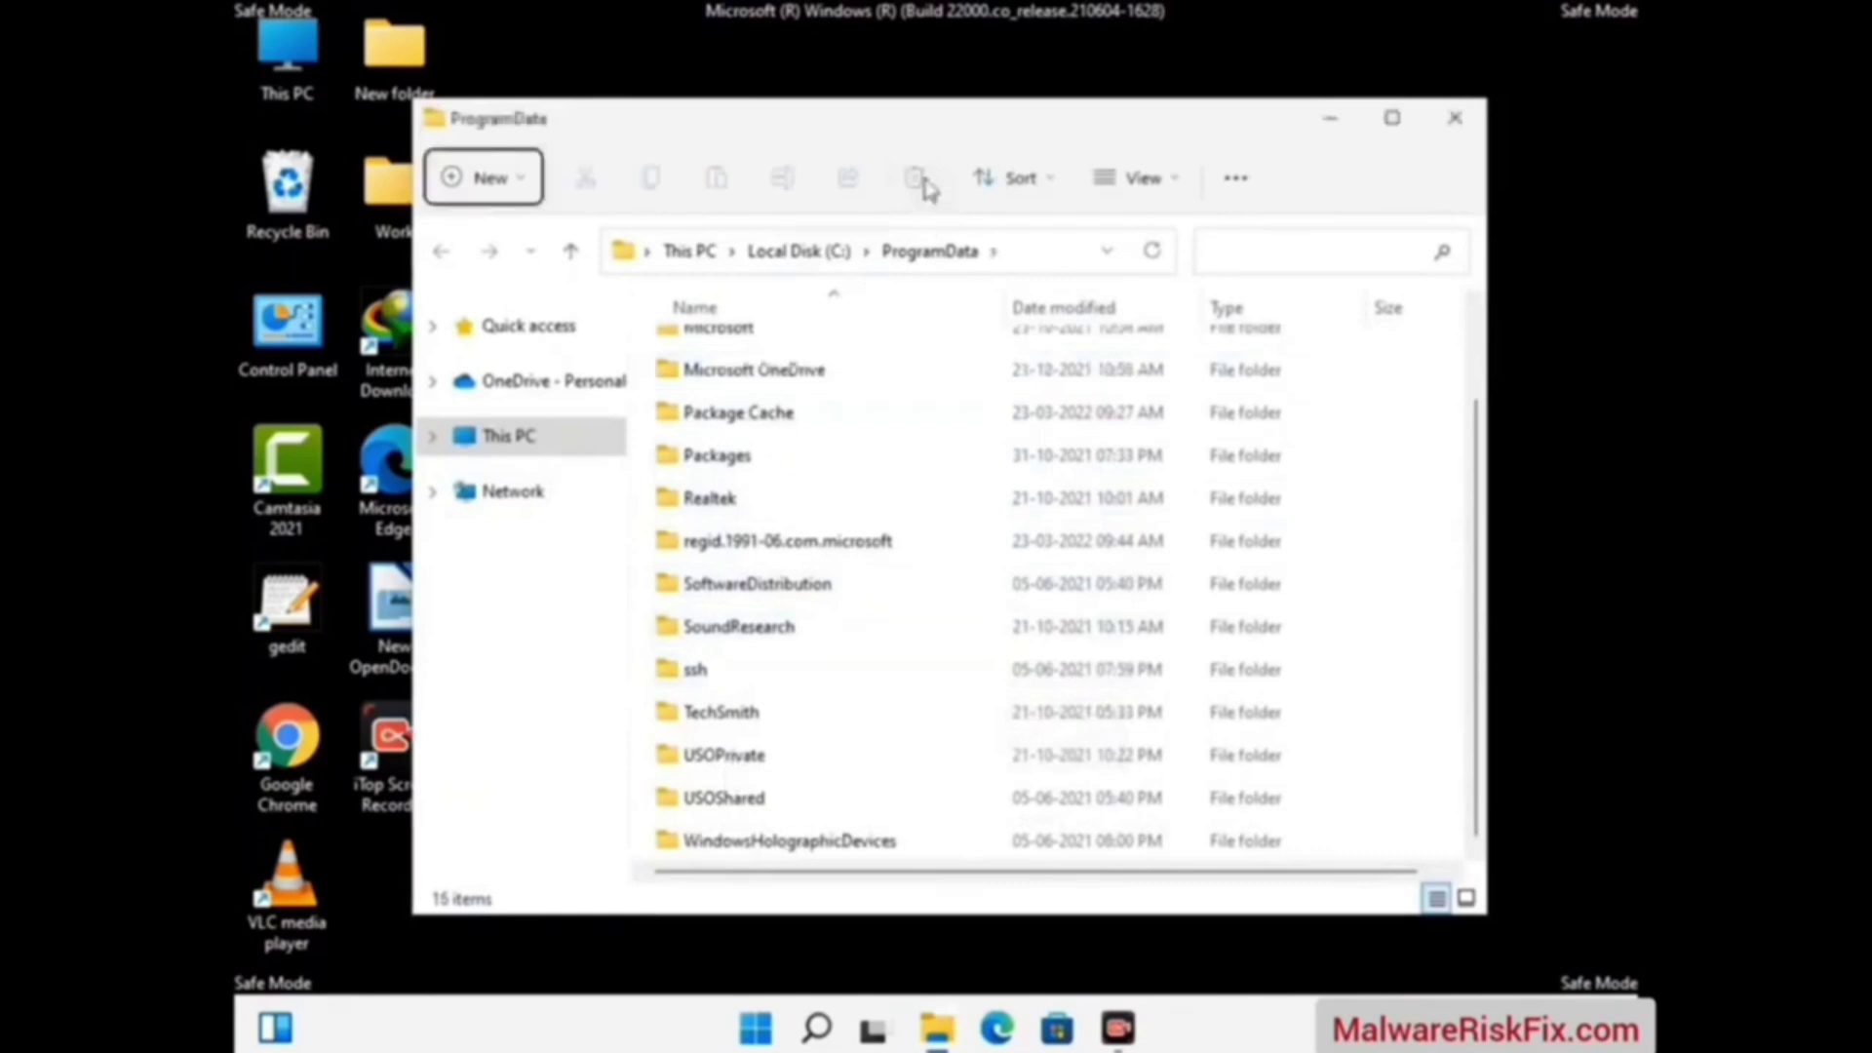
scroll(962, 614, up, 2)
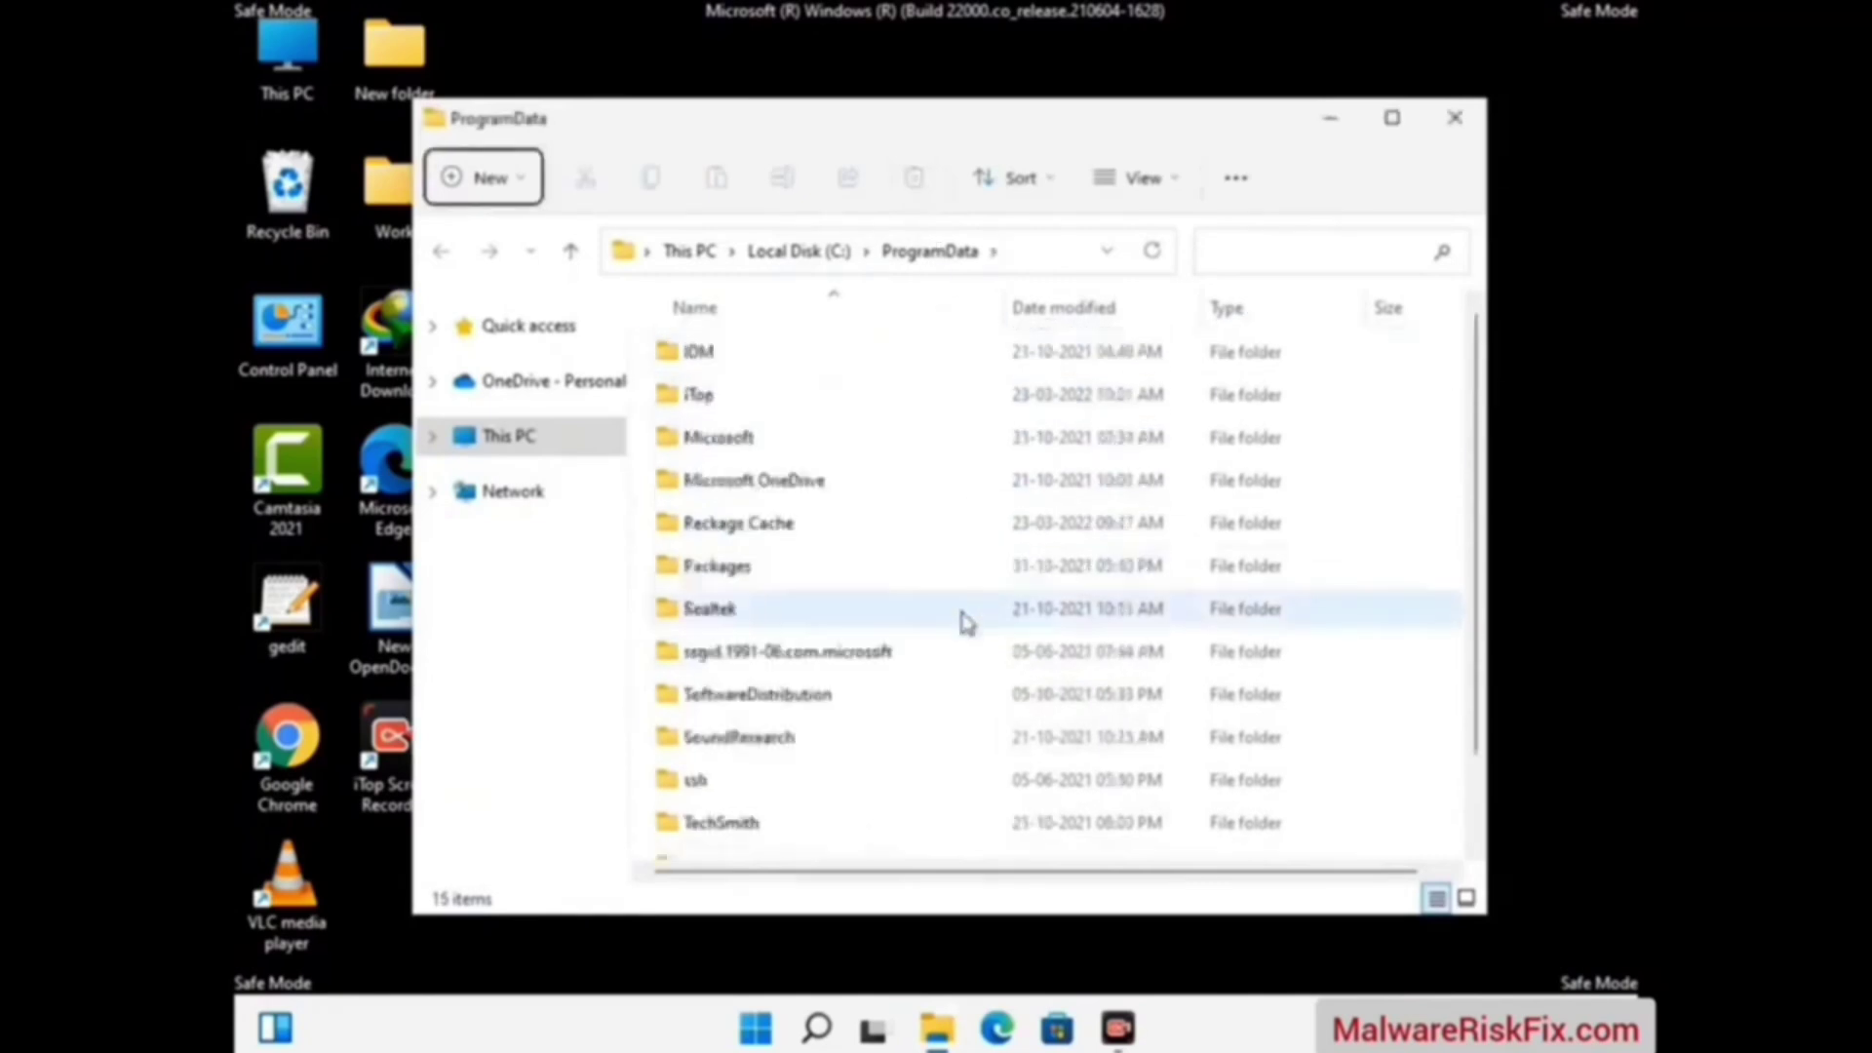
click(1462, 117)
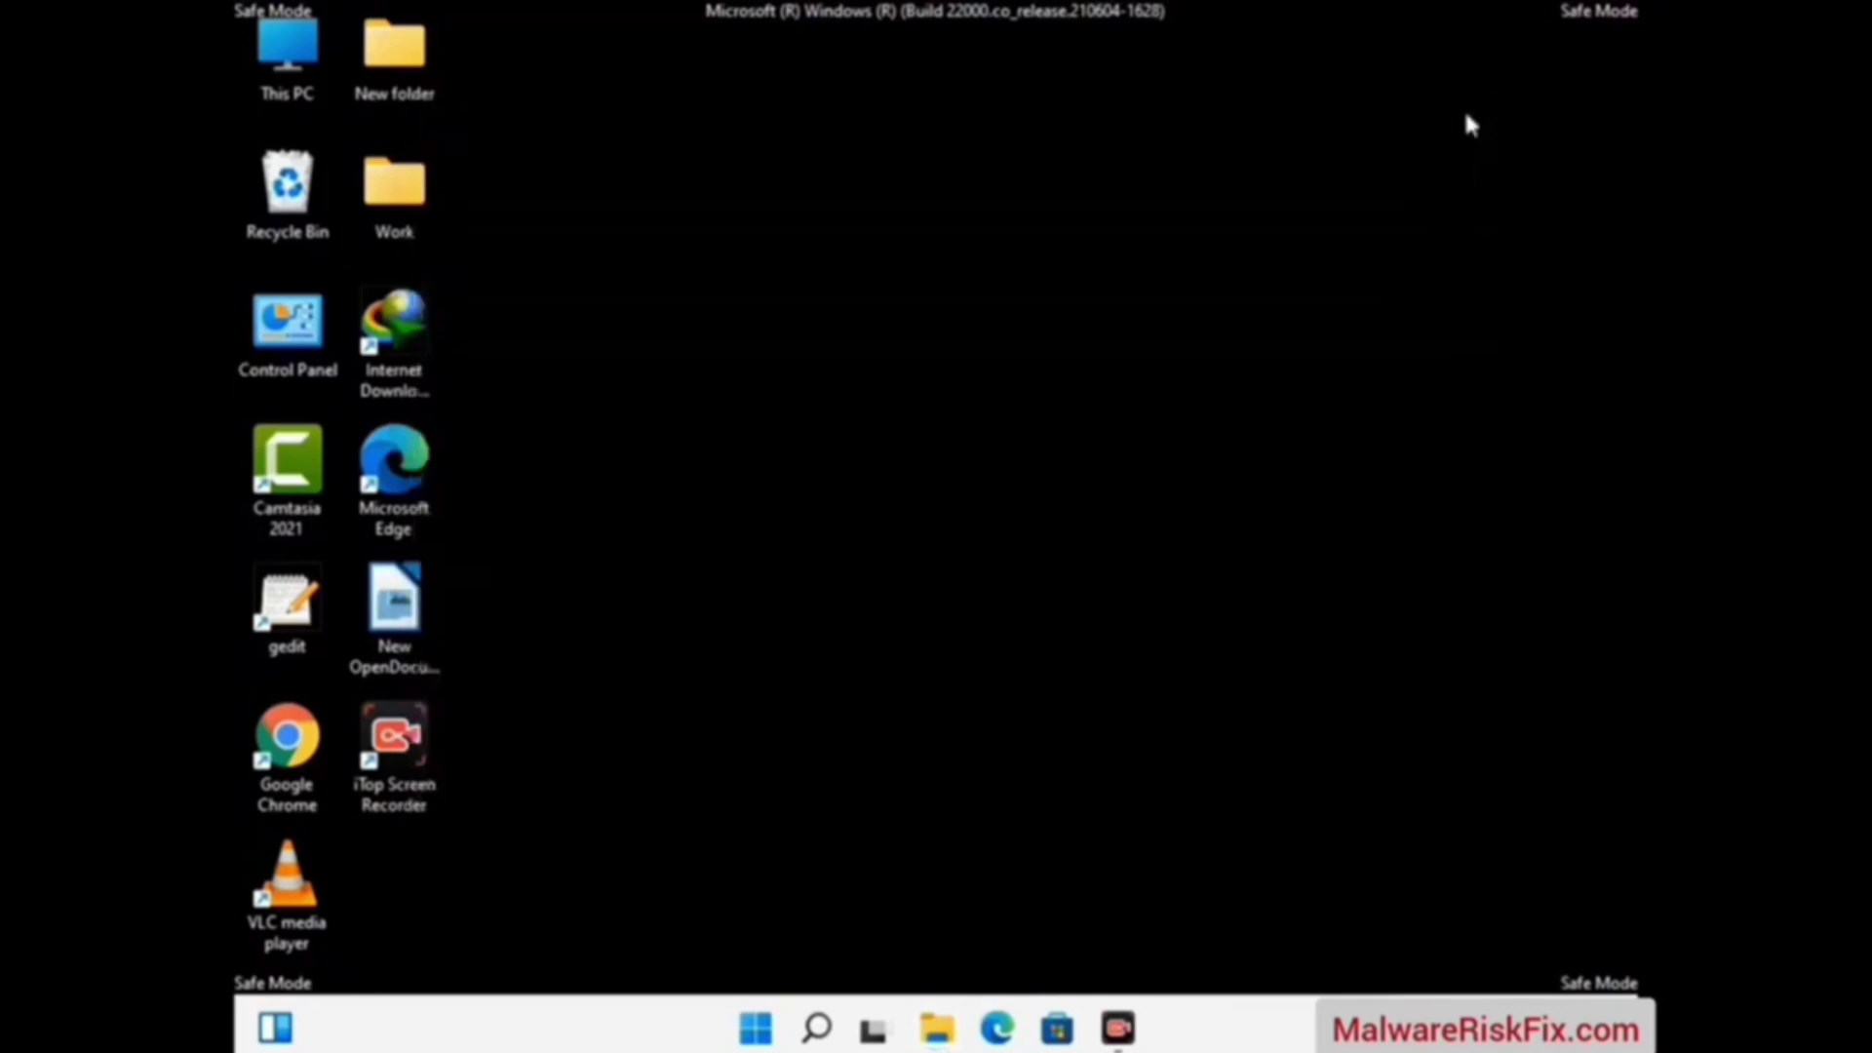
Step: Open the C:\Windows folder by running %WinDir%
key(super+r)
drag(606, 670, 979, 383)
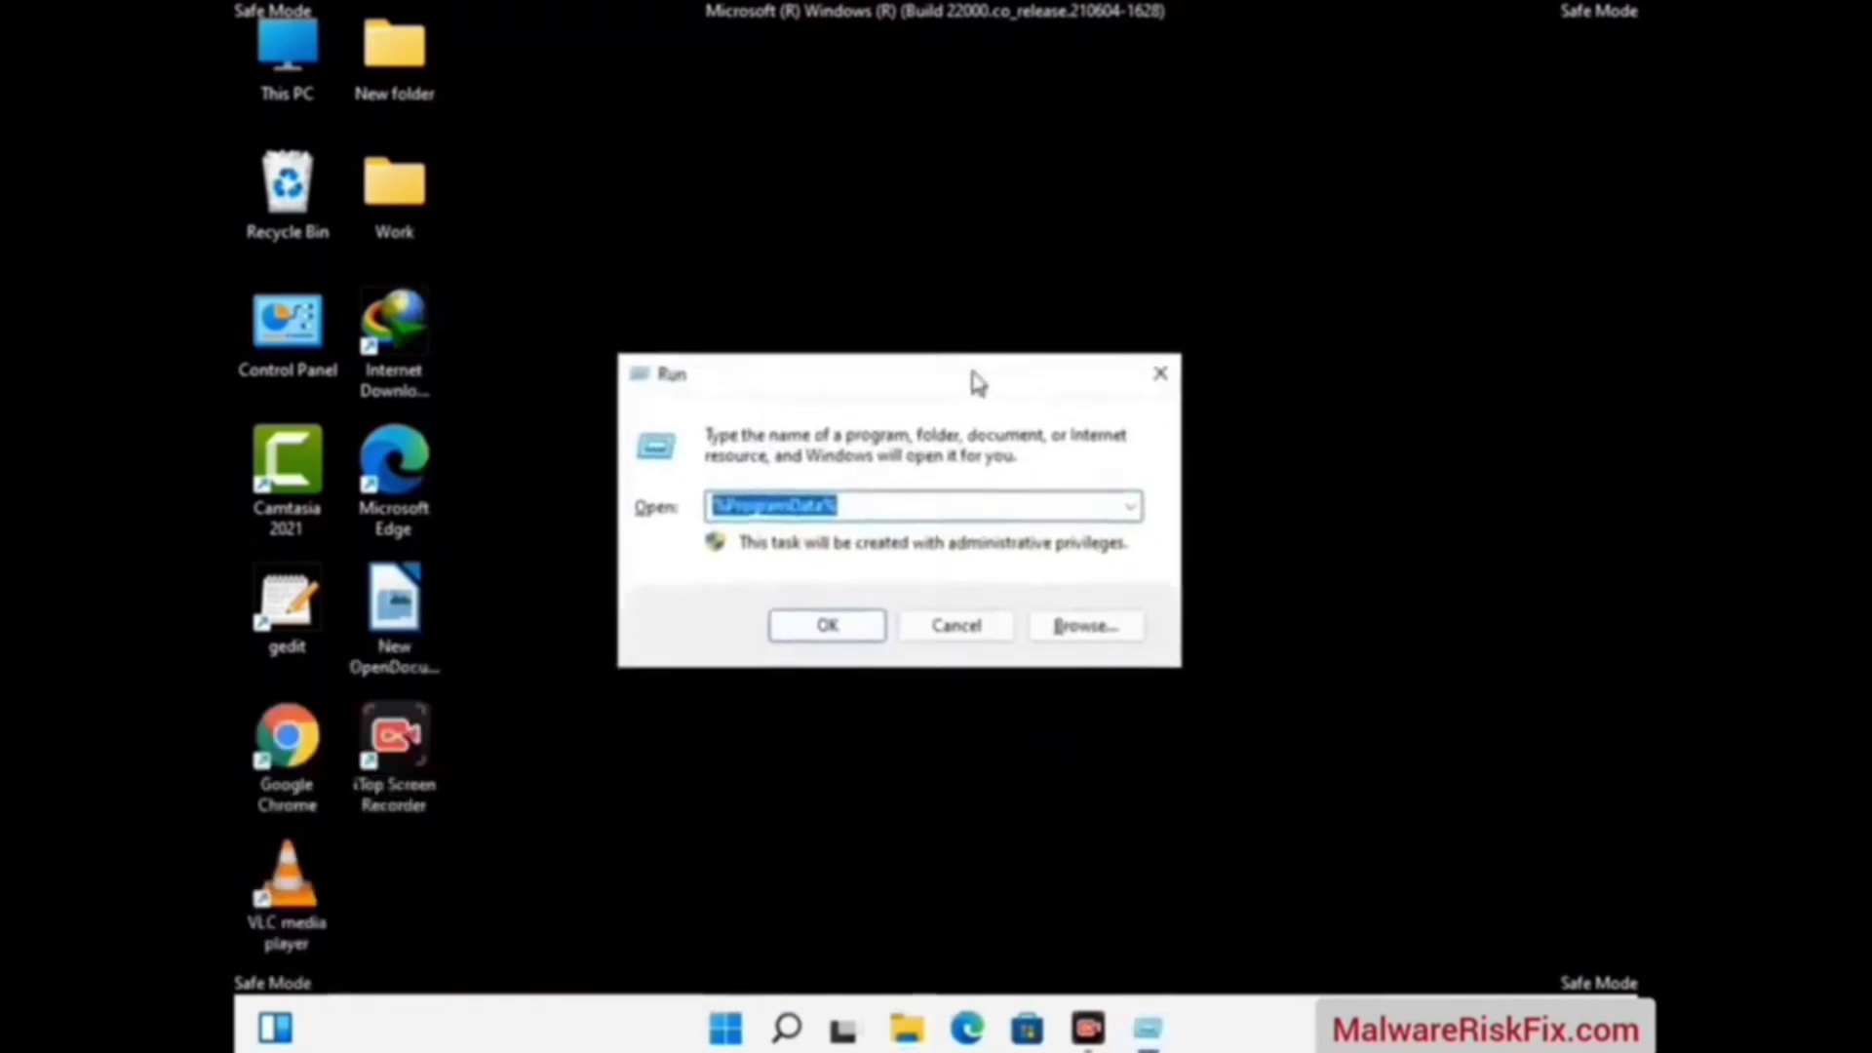
text(%Win)
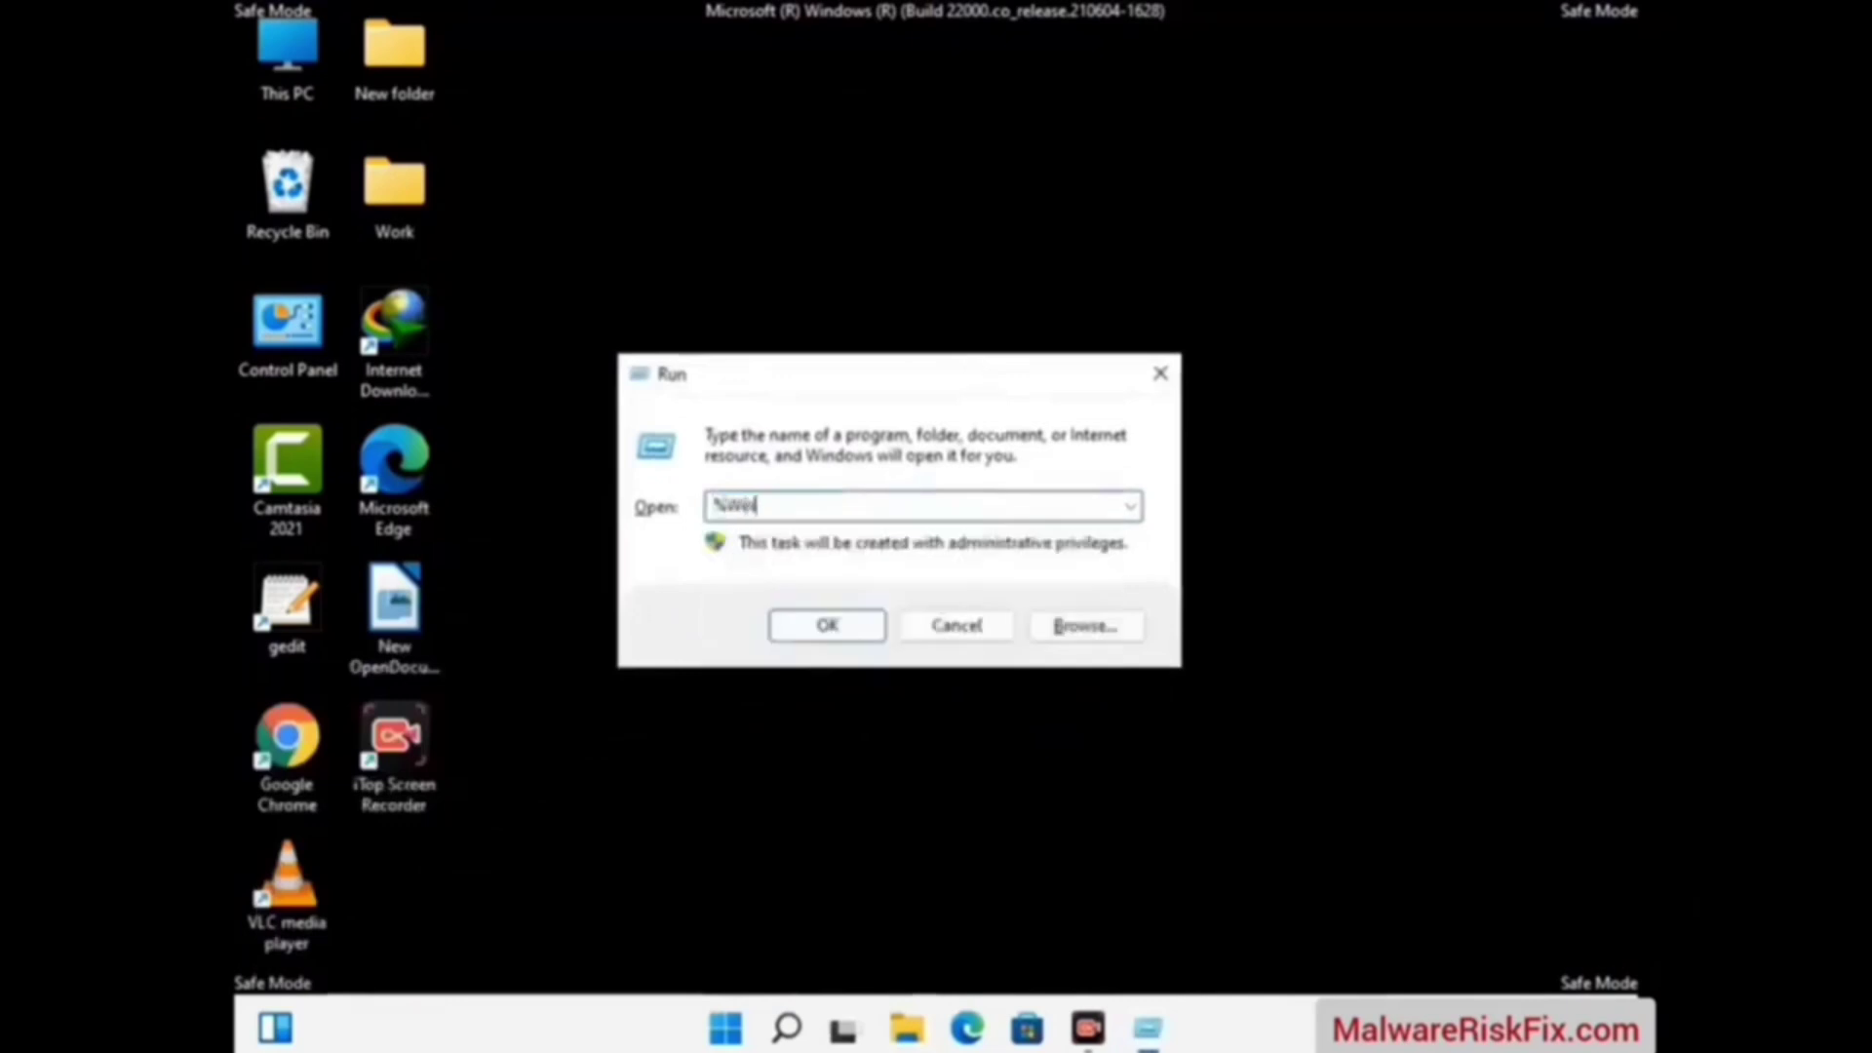
text(Dir%)
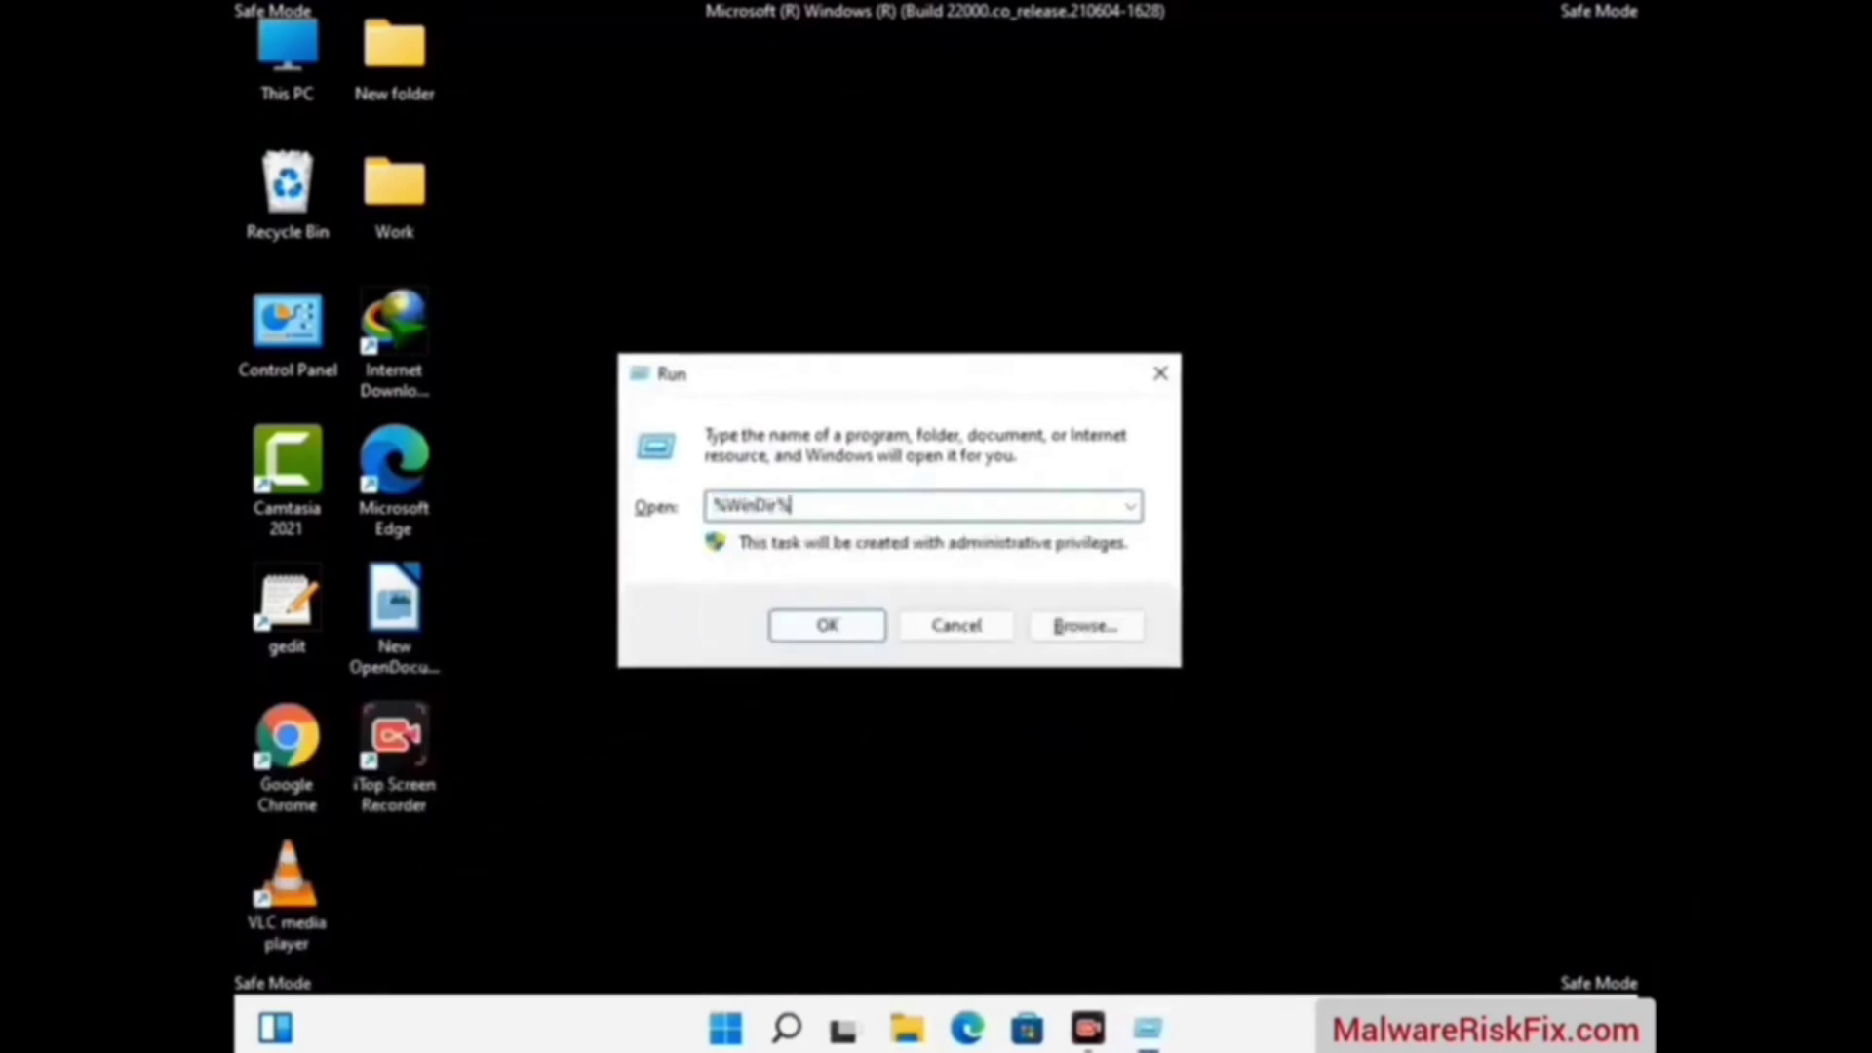
key(Return)
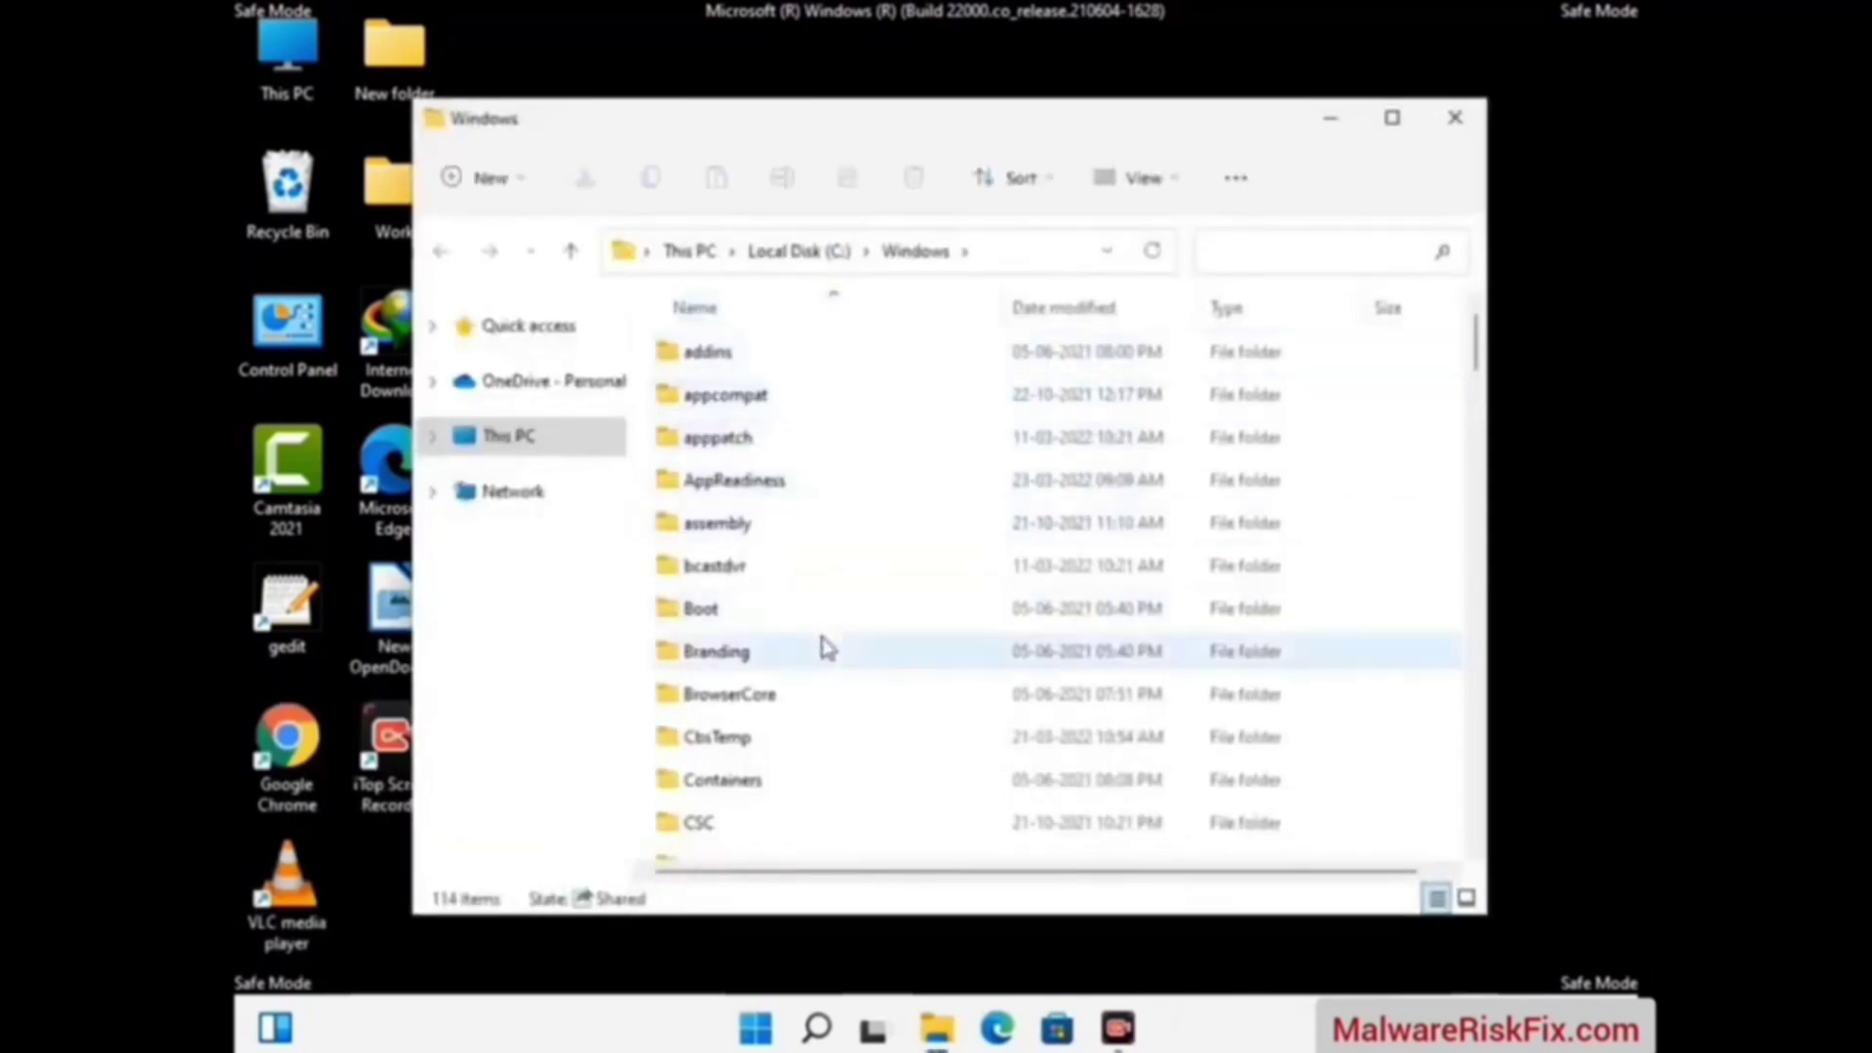
Step: Look through the folders and files in C:\Windows for suspicious items, then close the folder window
scroll(828, 648, down, 2)
scroll(827, 659, down, 1)
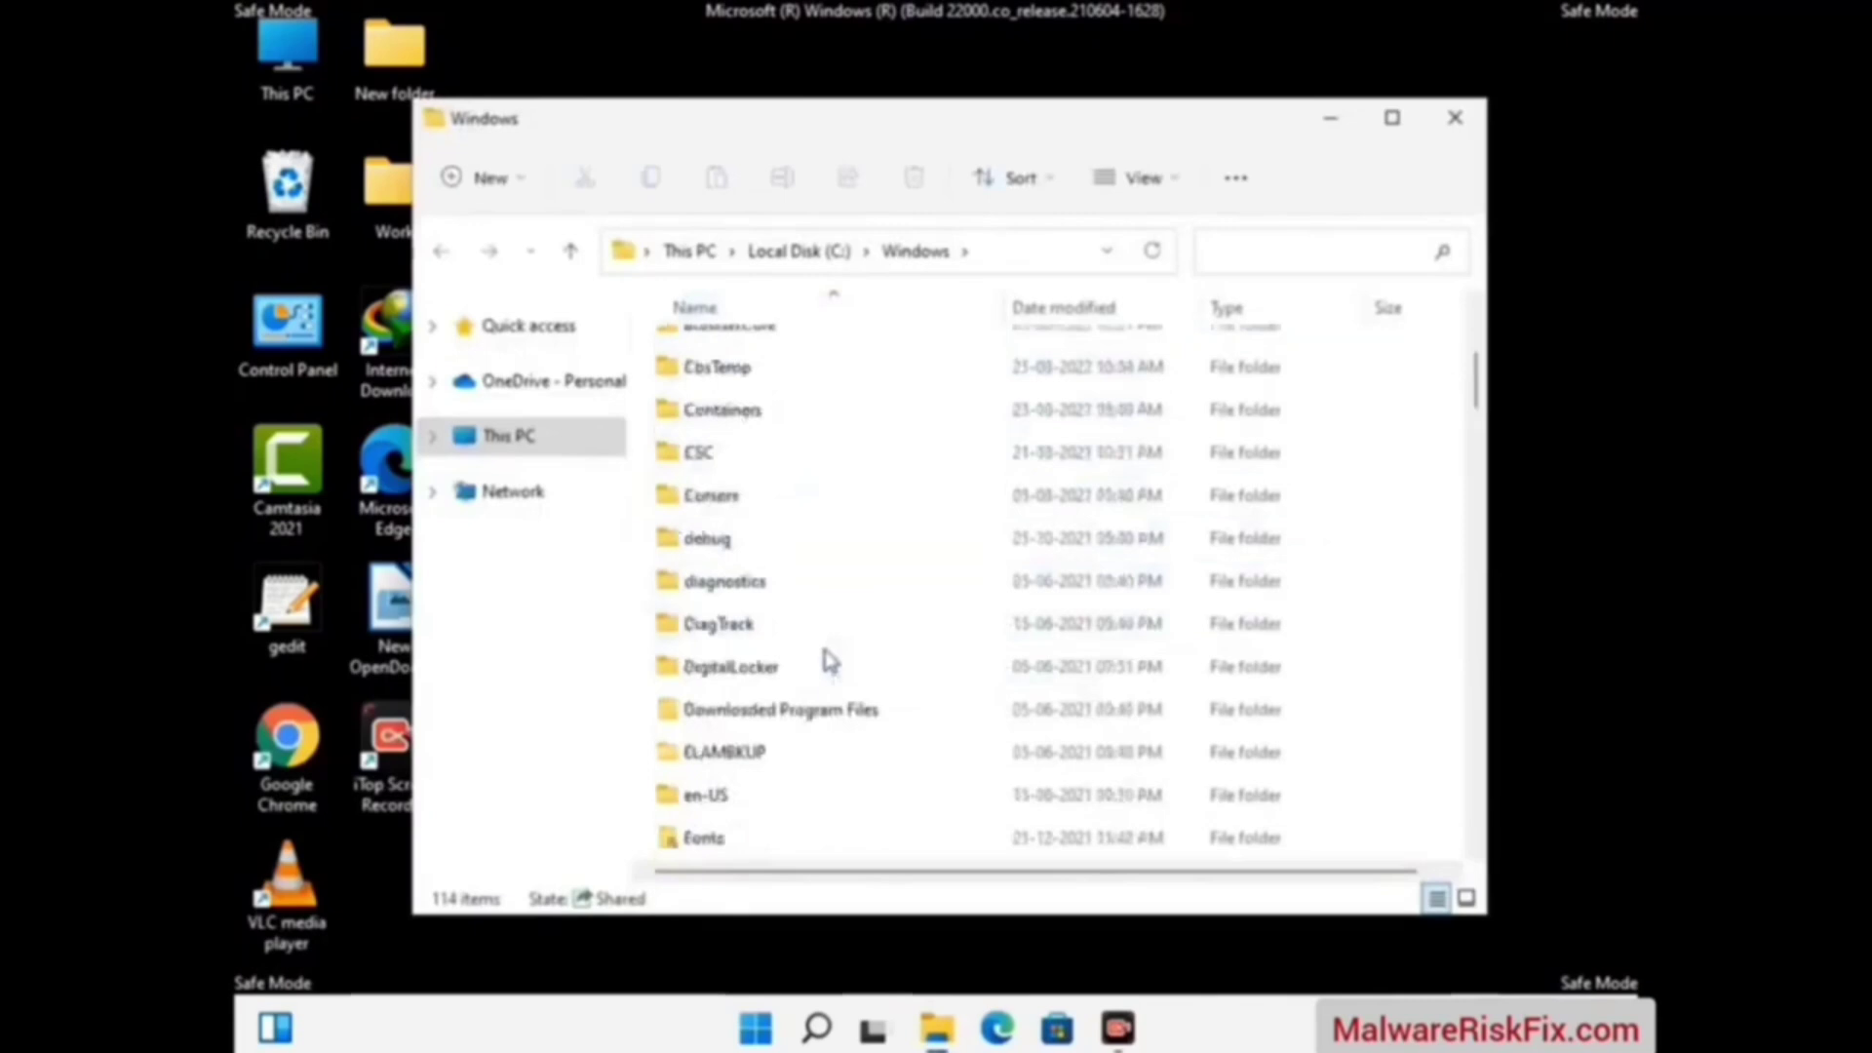
scroll(830, 663, down, 1)
scroll(830, 663, down, 5)
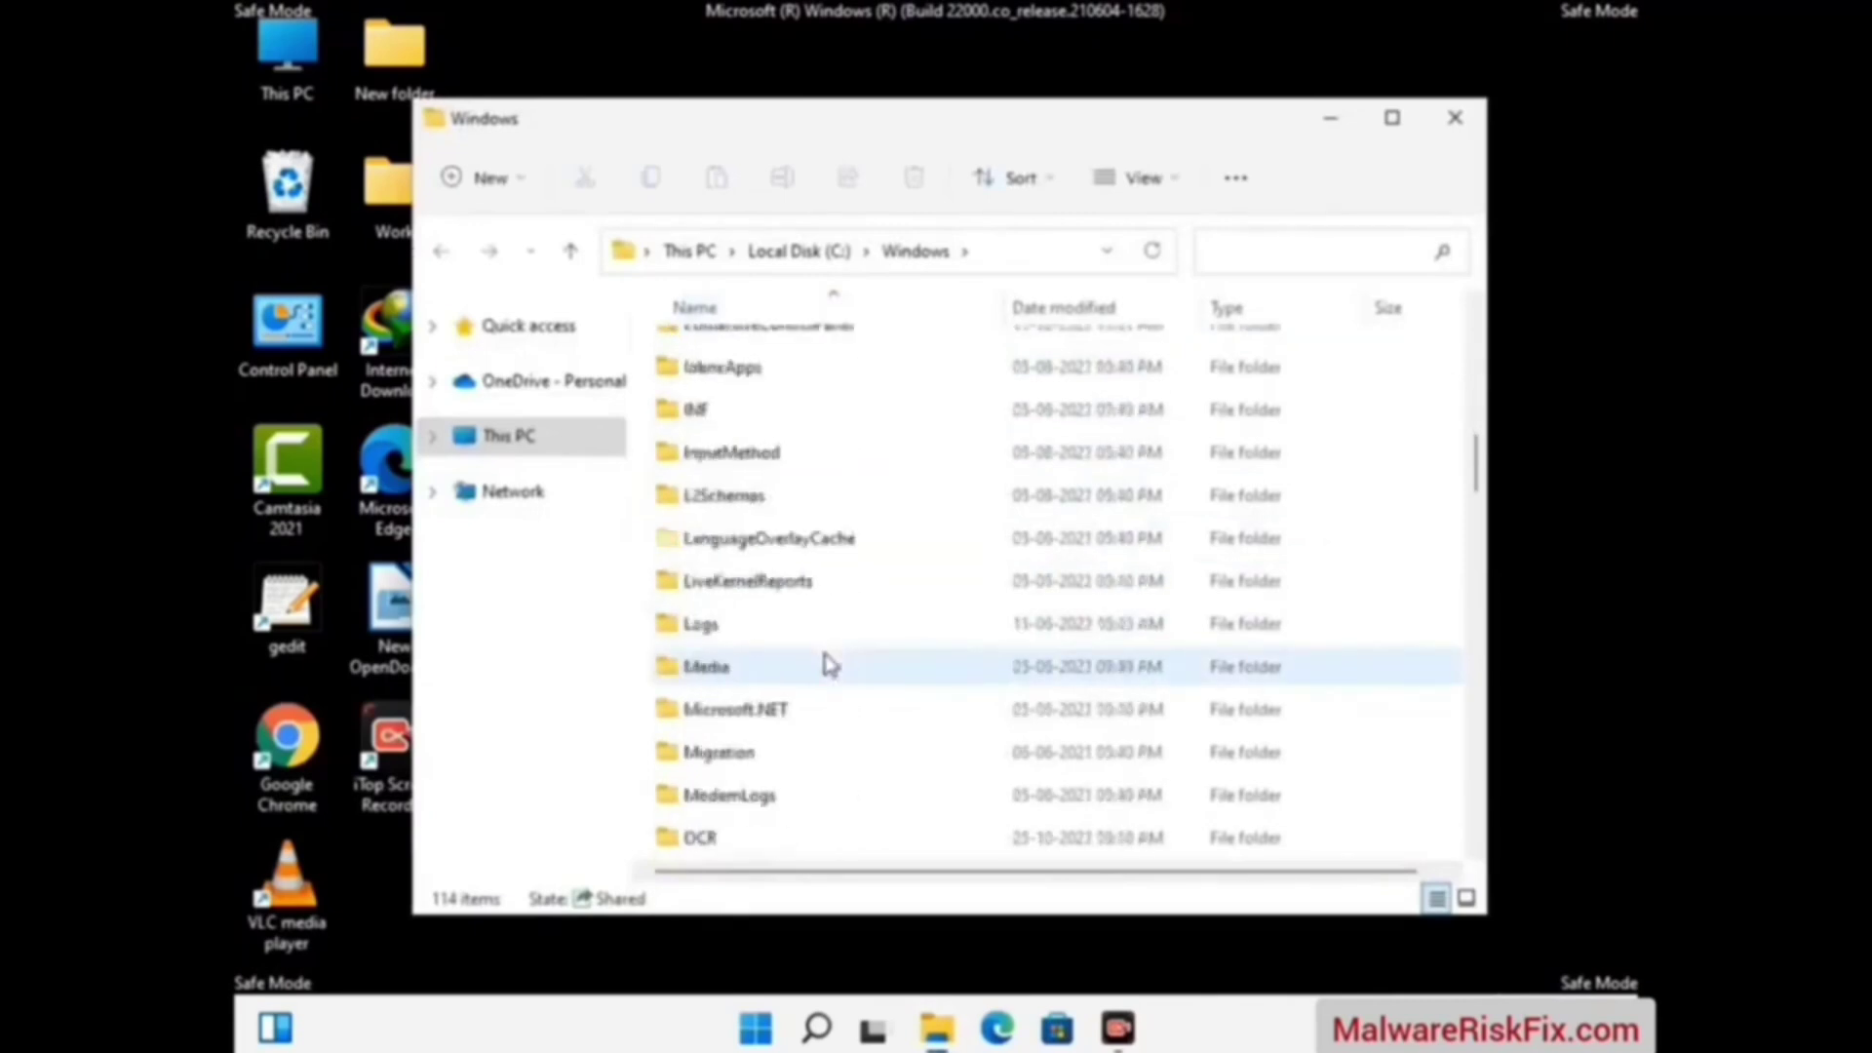
scroll(830, 664, down, 6)
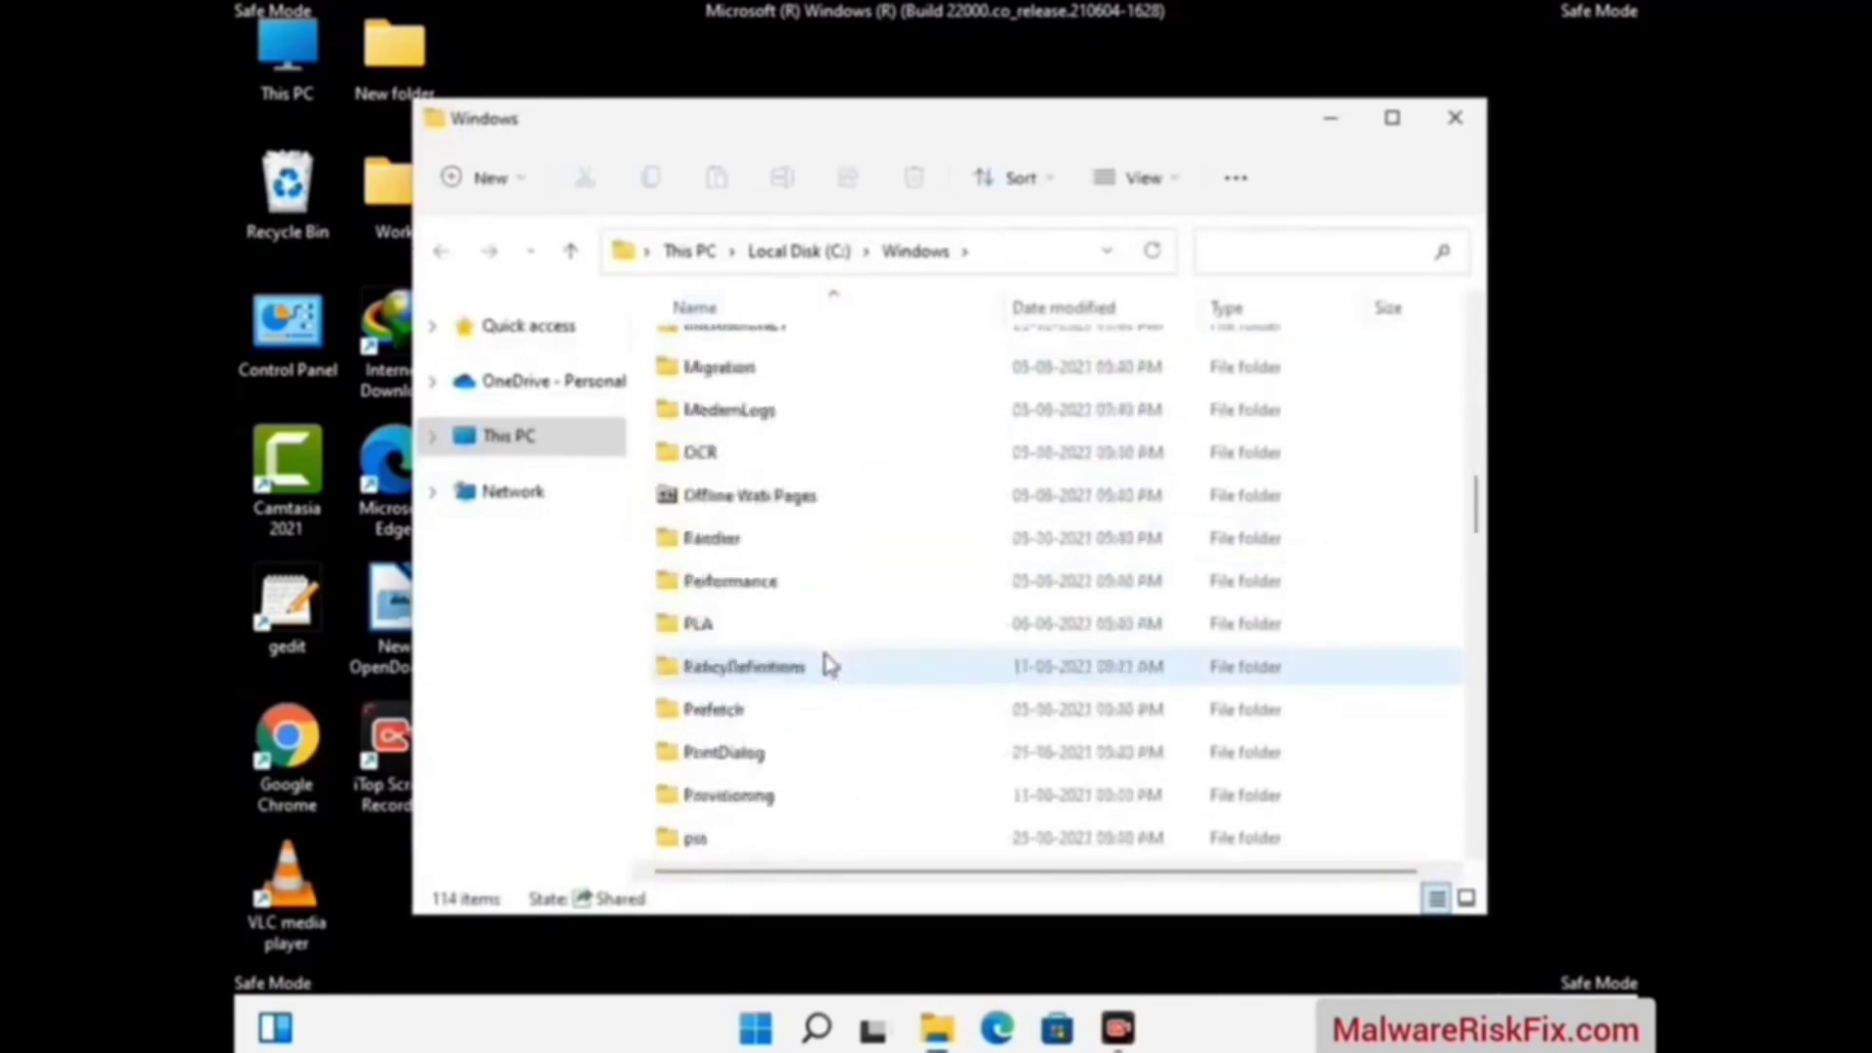
scroll(830, 664, down, 7)
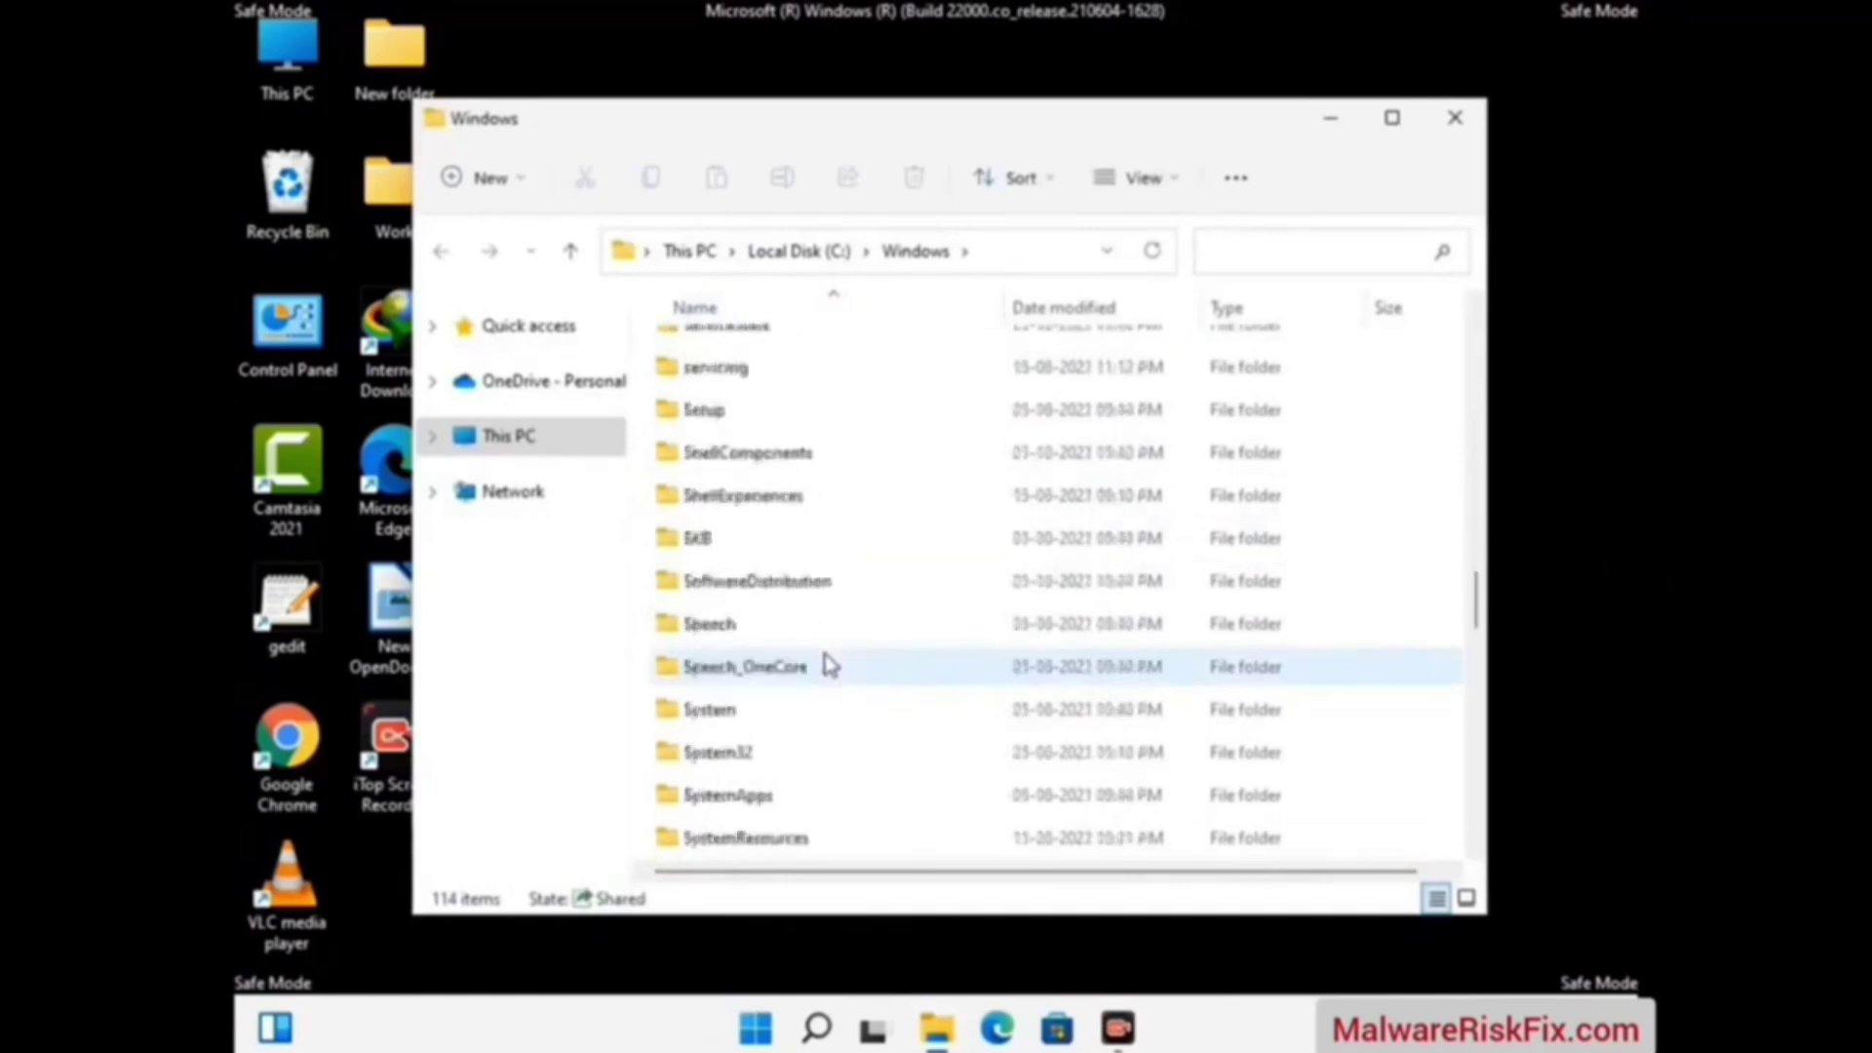
scroll(830, 664, down, 7)
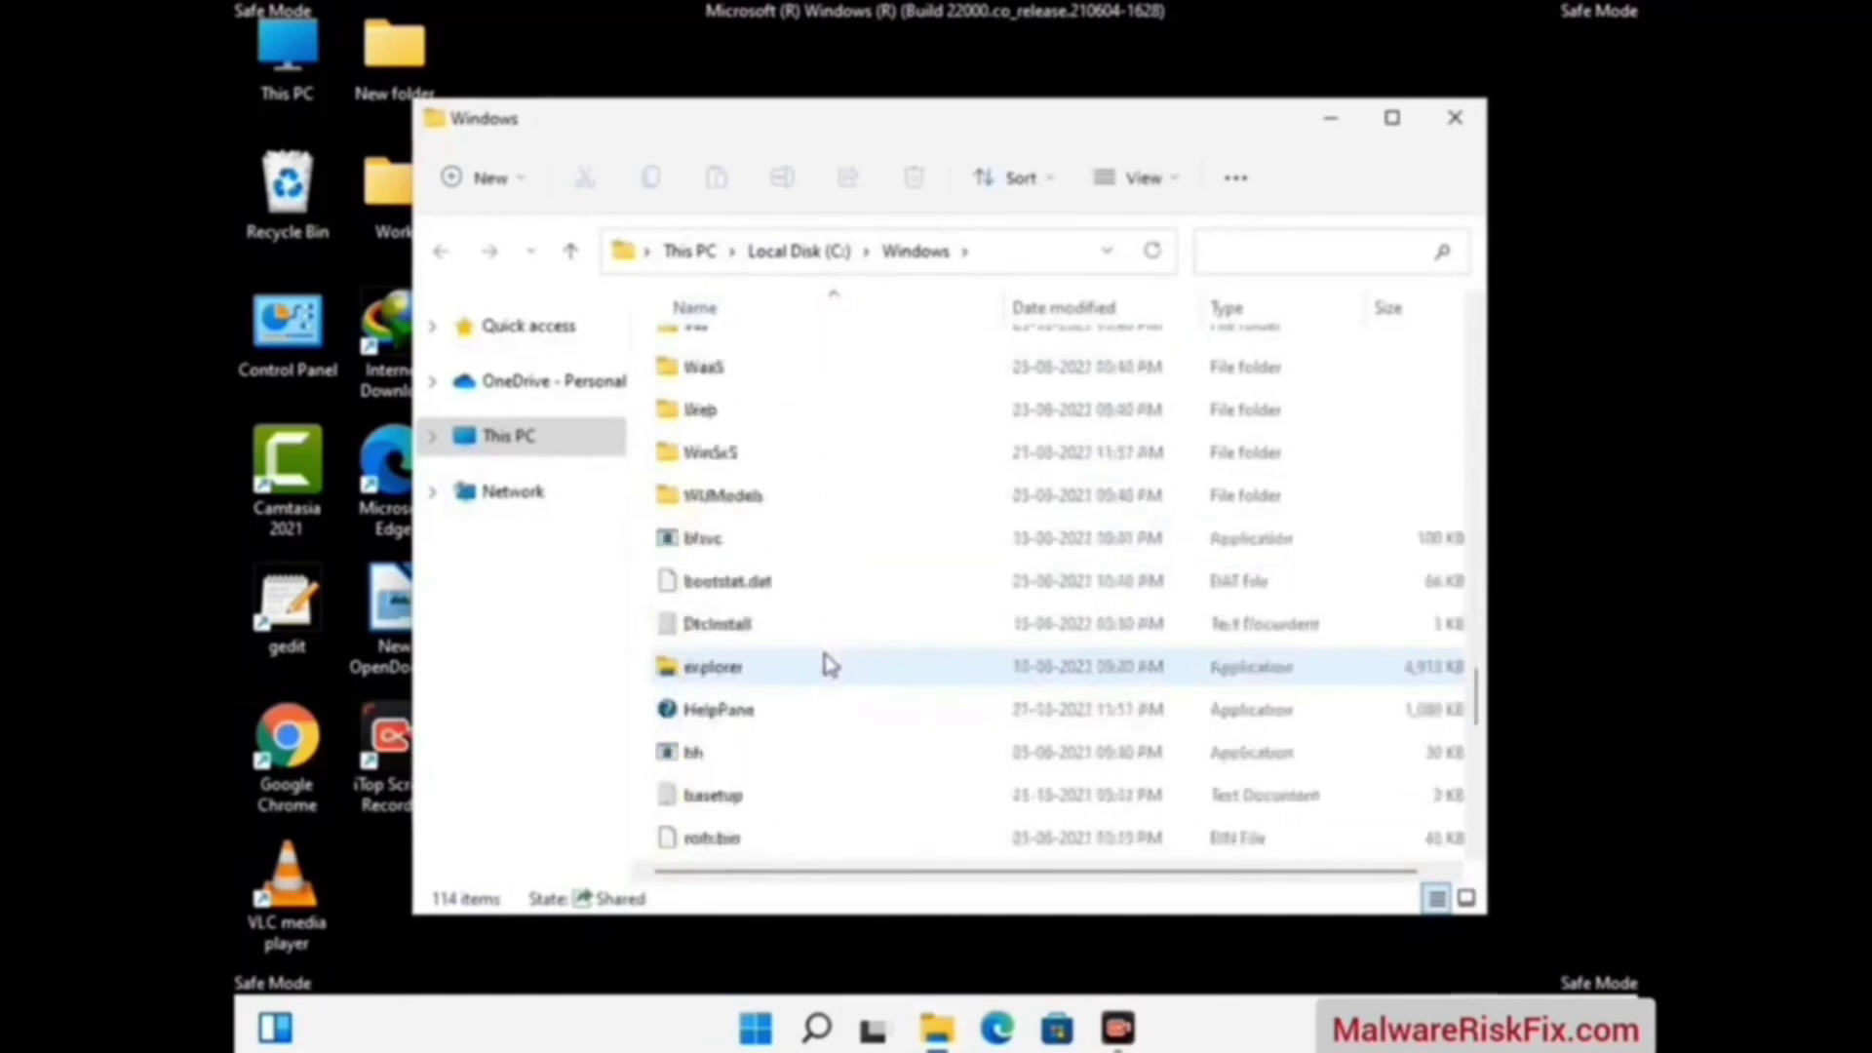
scroll(830, 664, down, 5)
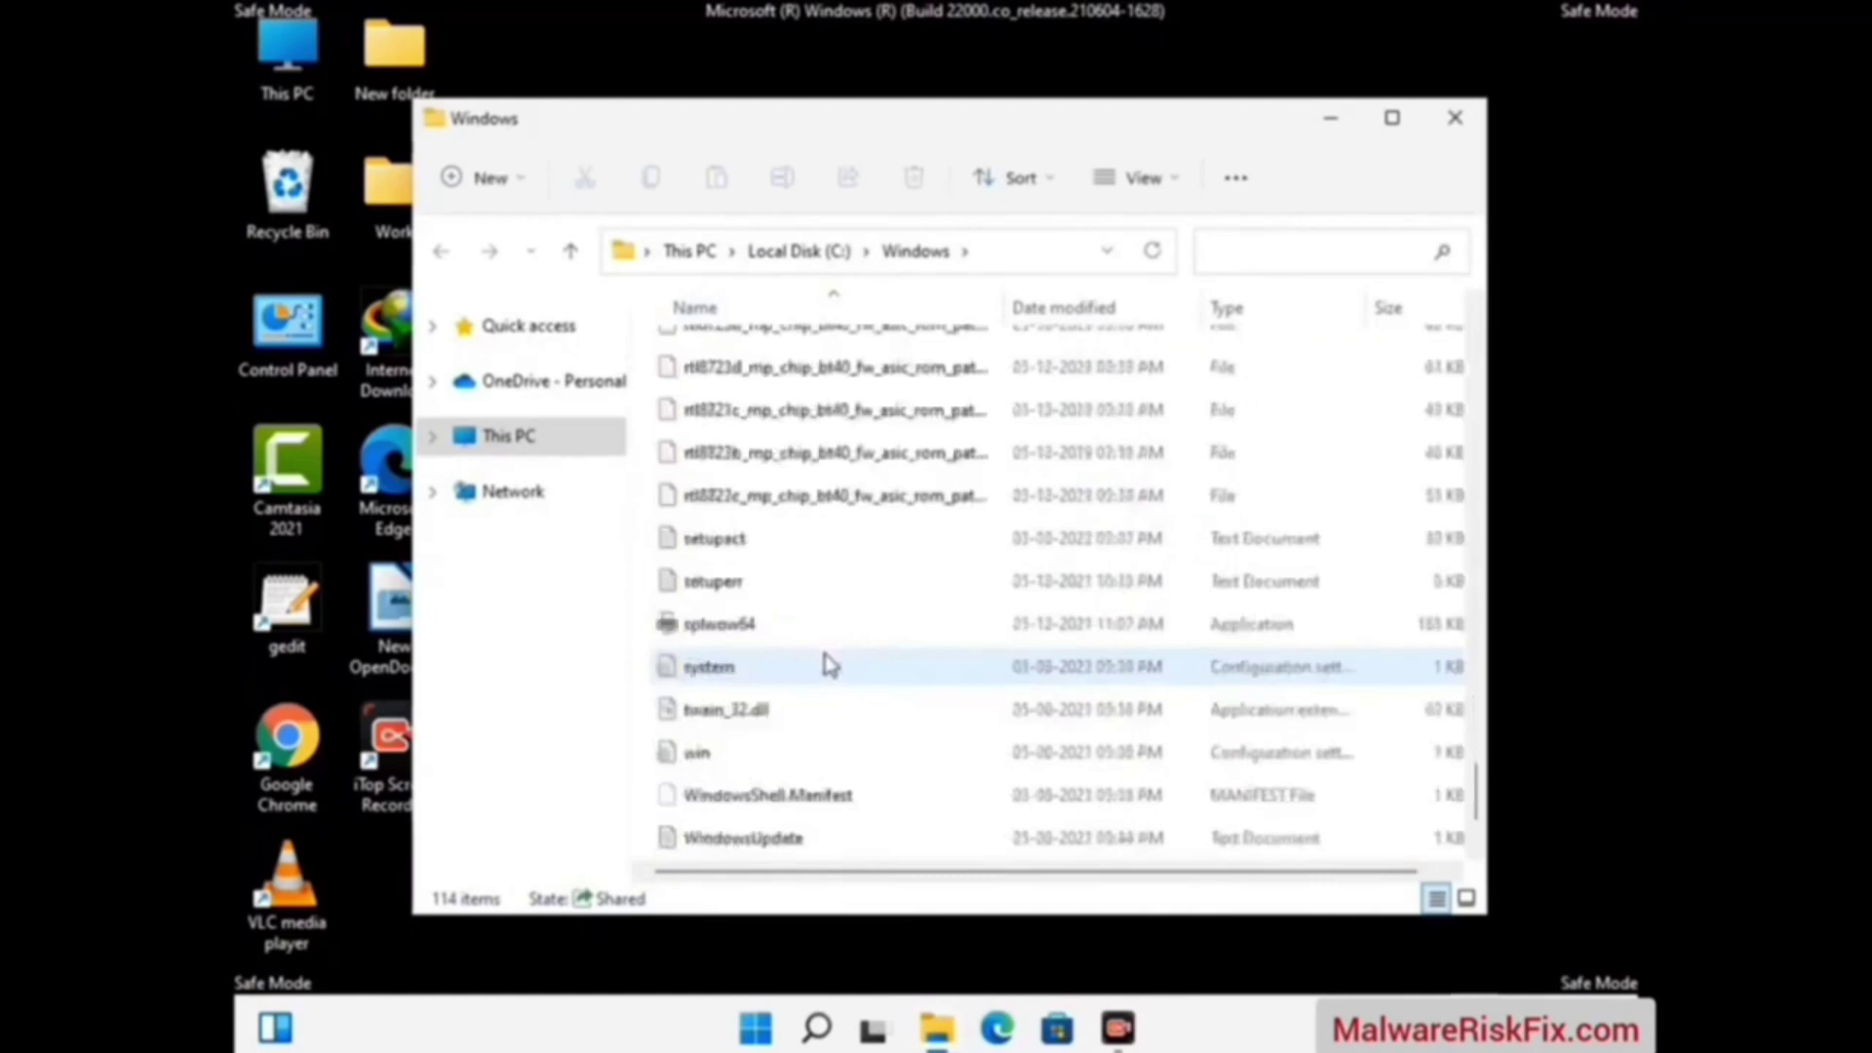
scroll(830, 664, down, 1)
scroll(830, 664, up, 12)
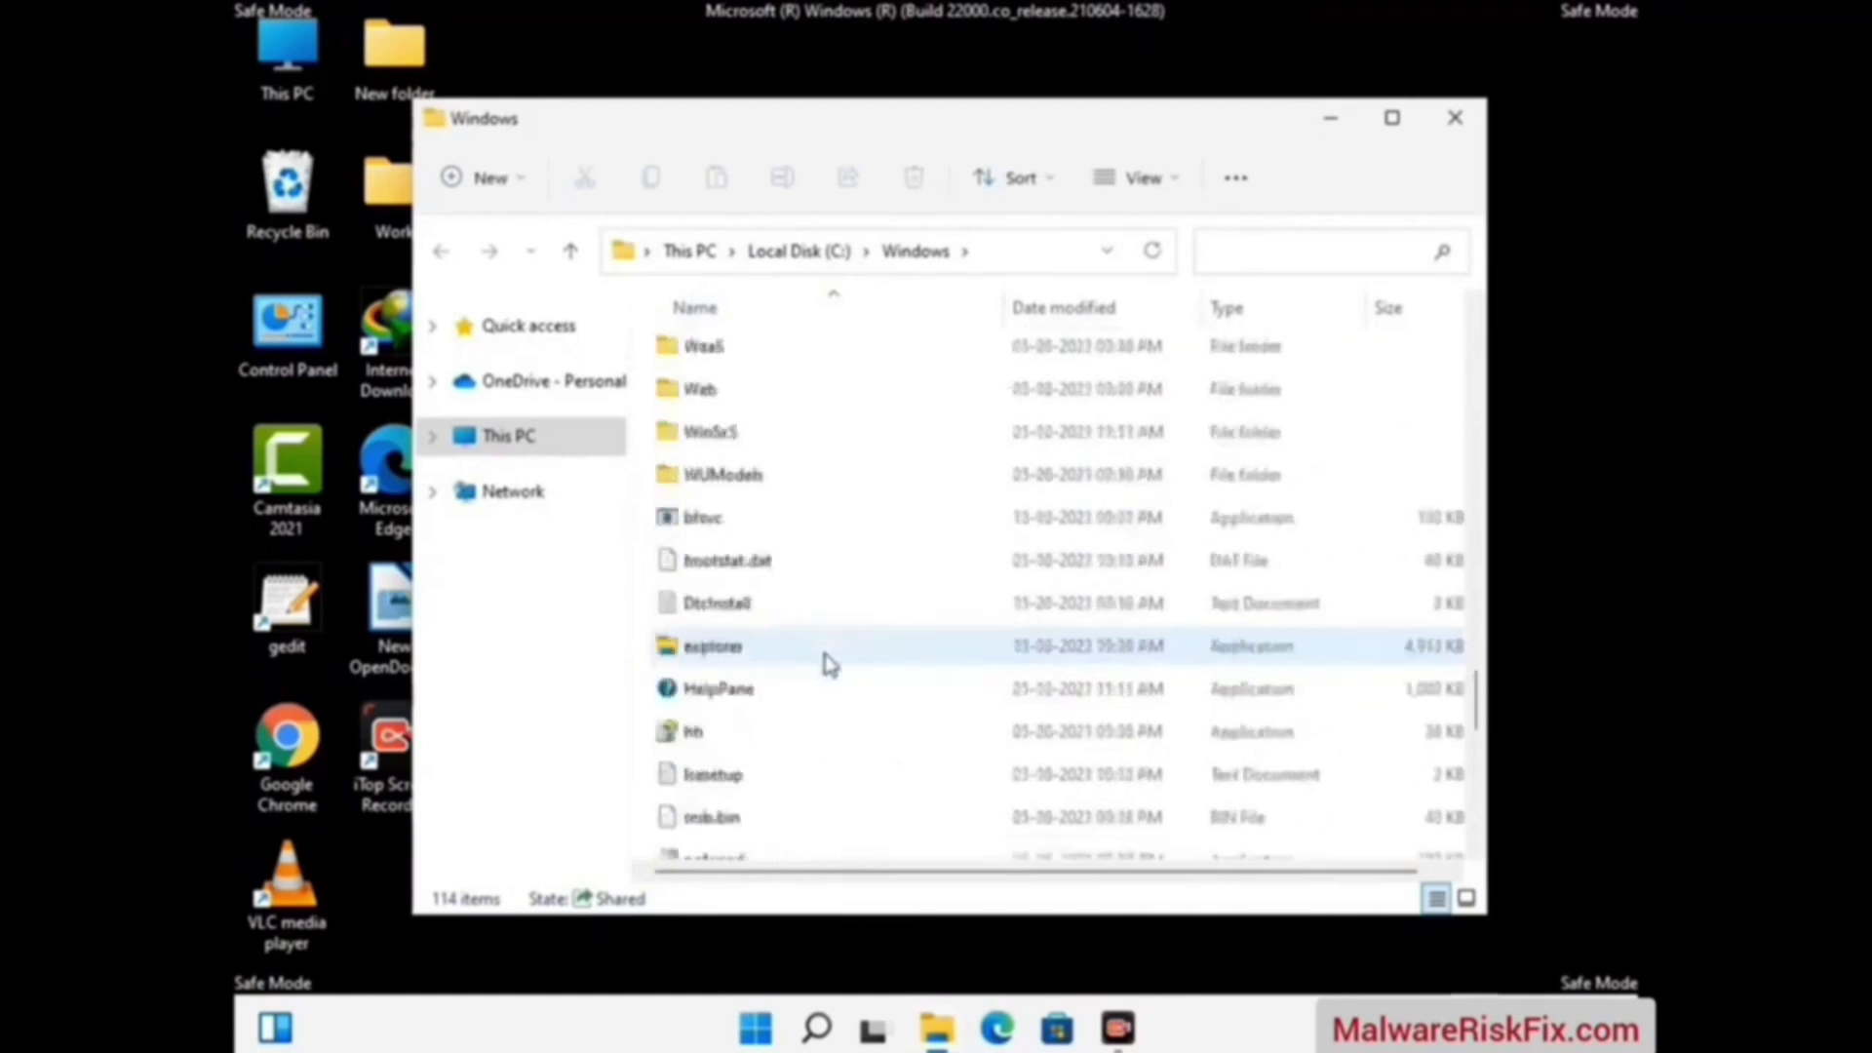
scroll(829, 664, up, 3)
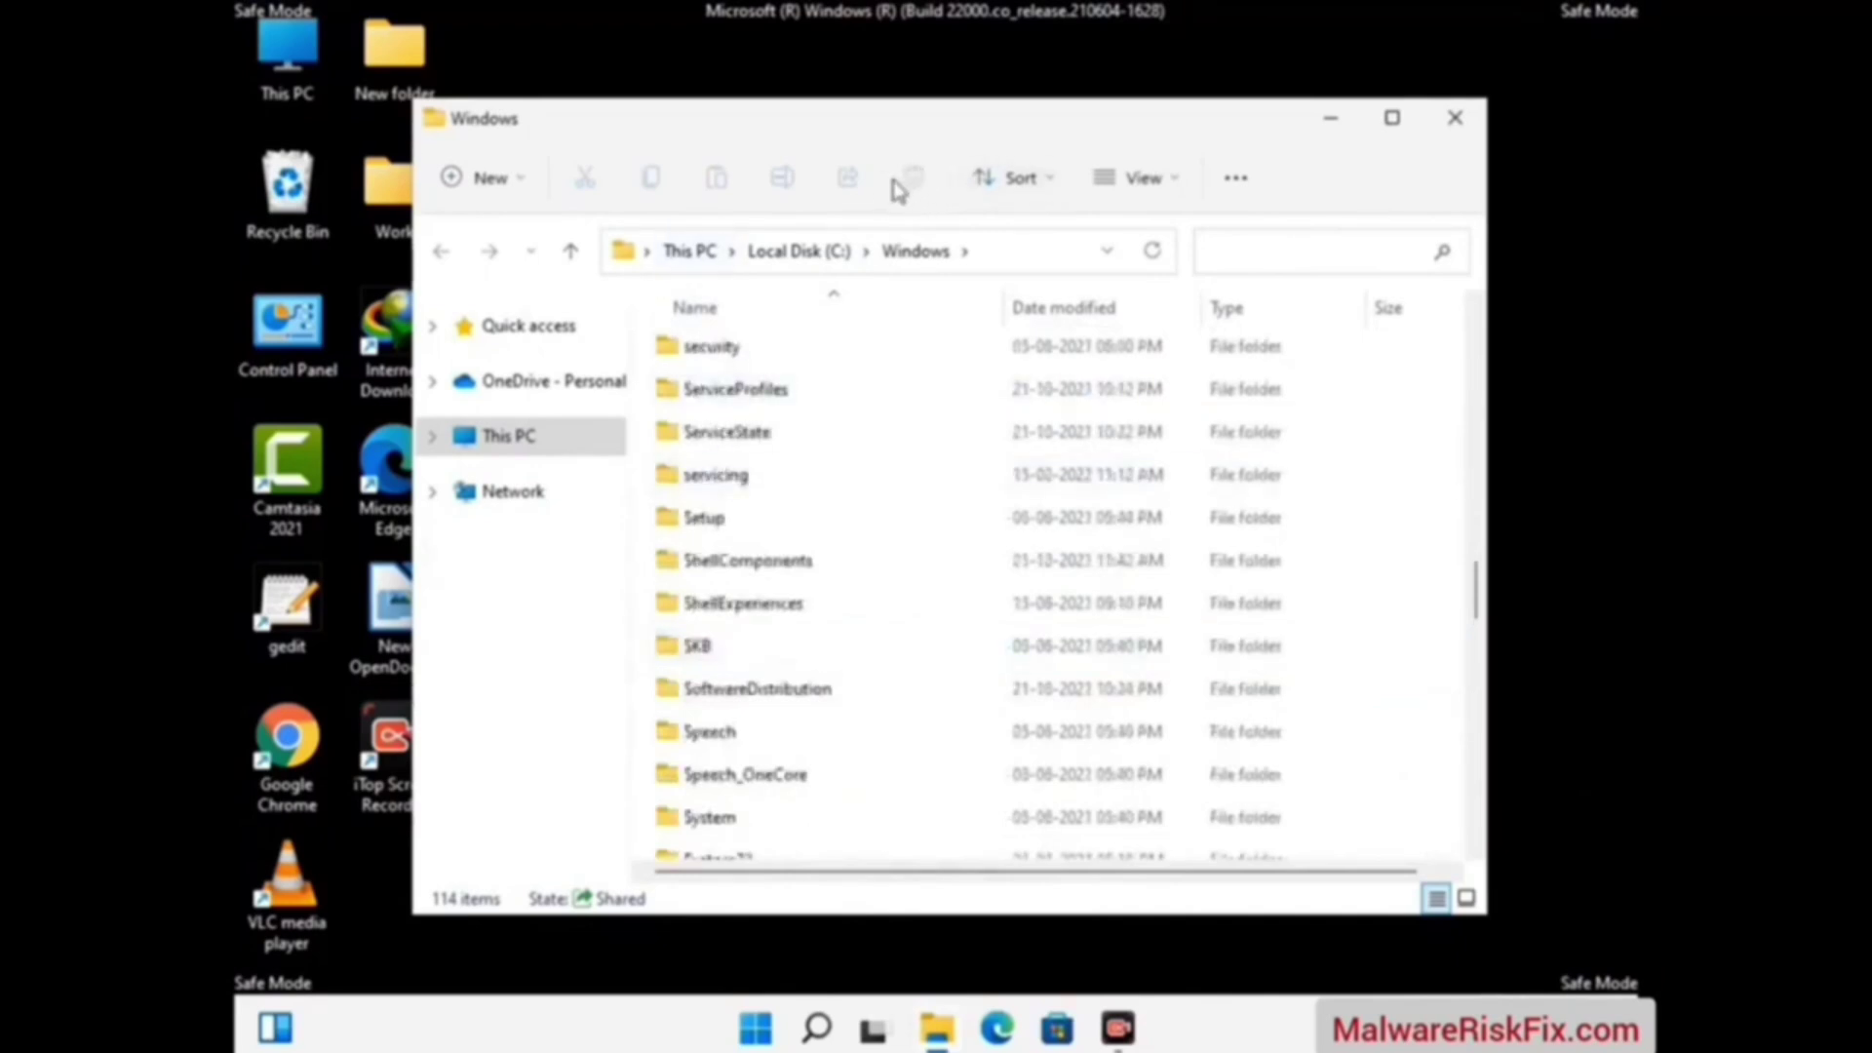
click(1468, 122)
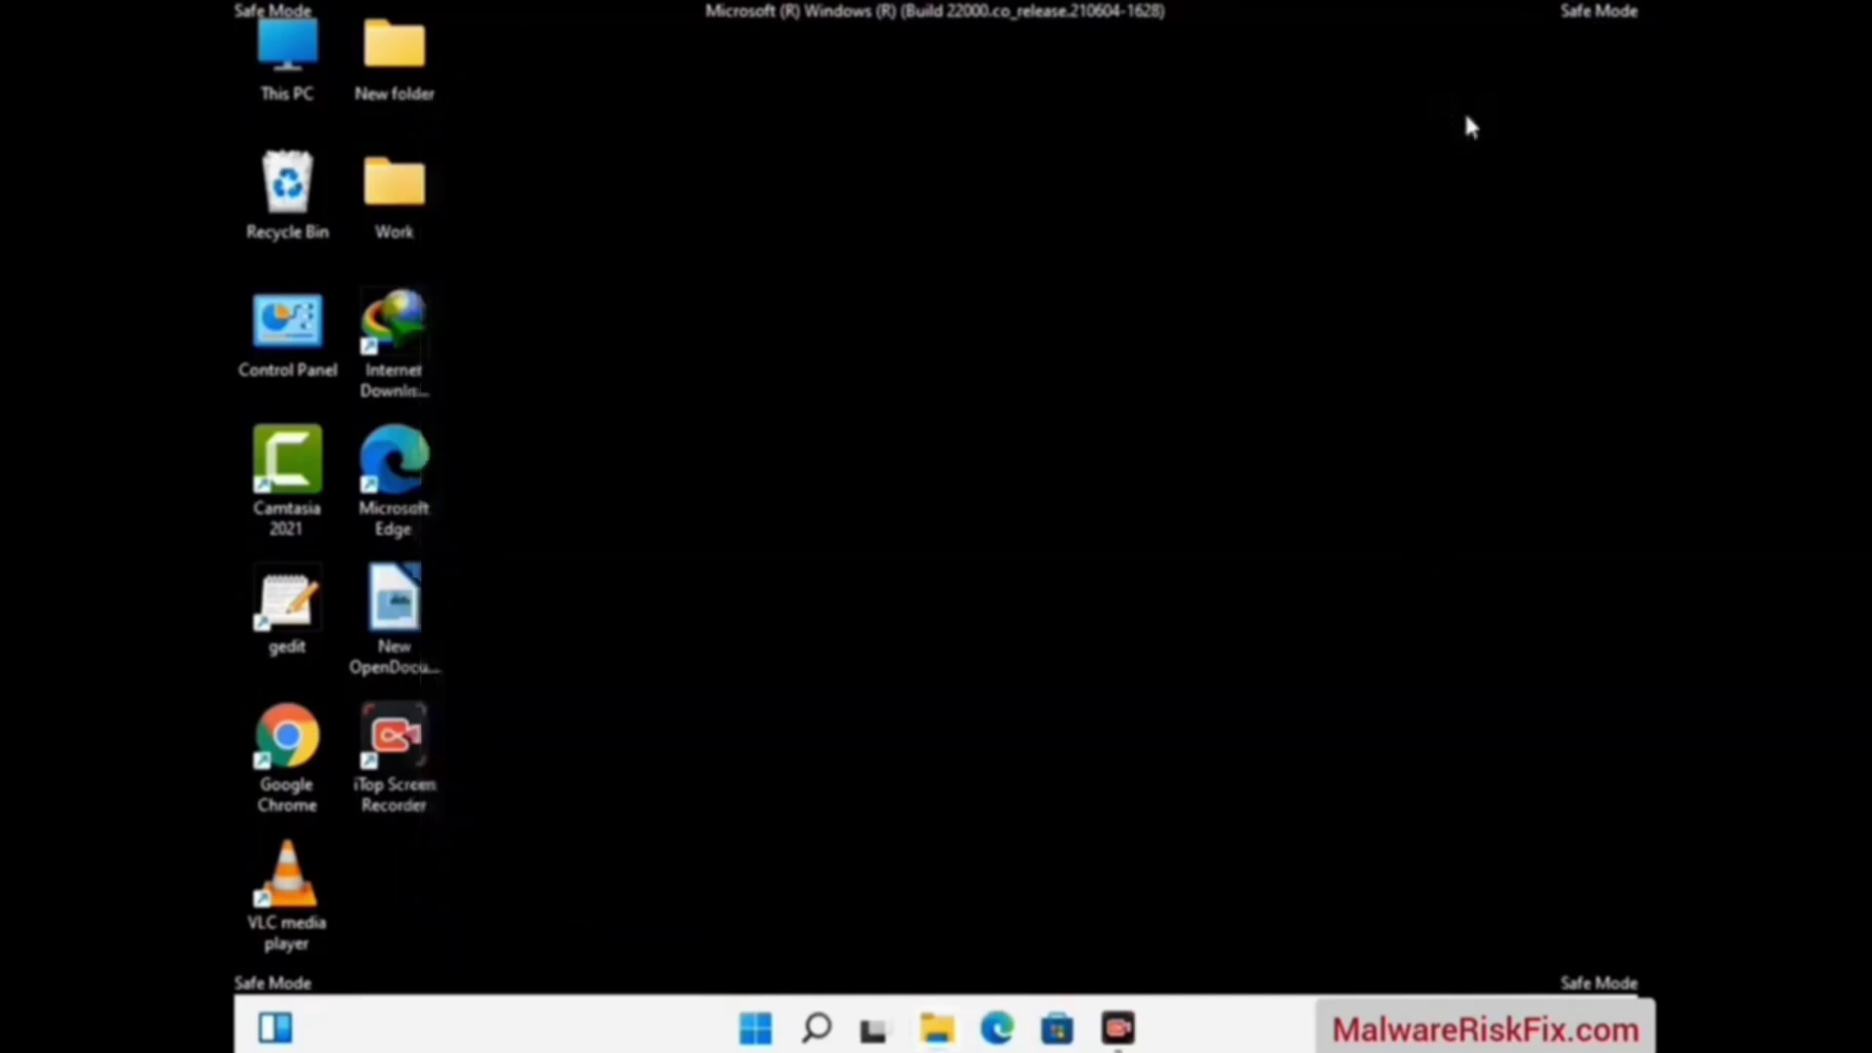
Step: Open the user's AppData\Local\Temp folder by running %temp%
key(super+r)
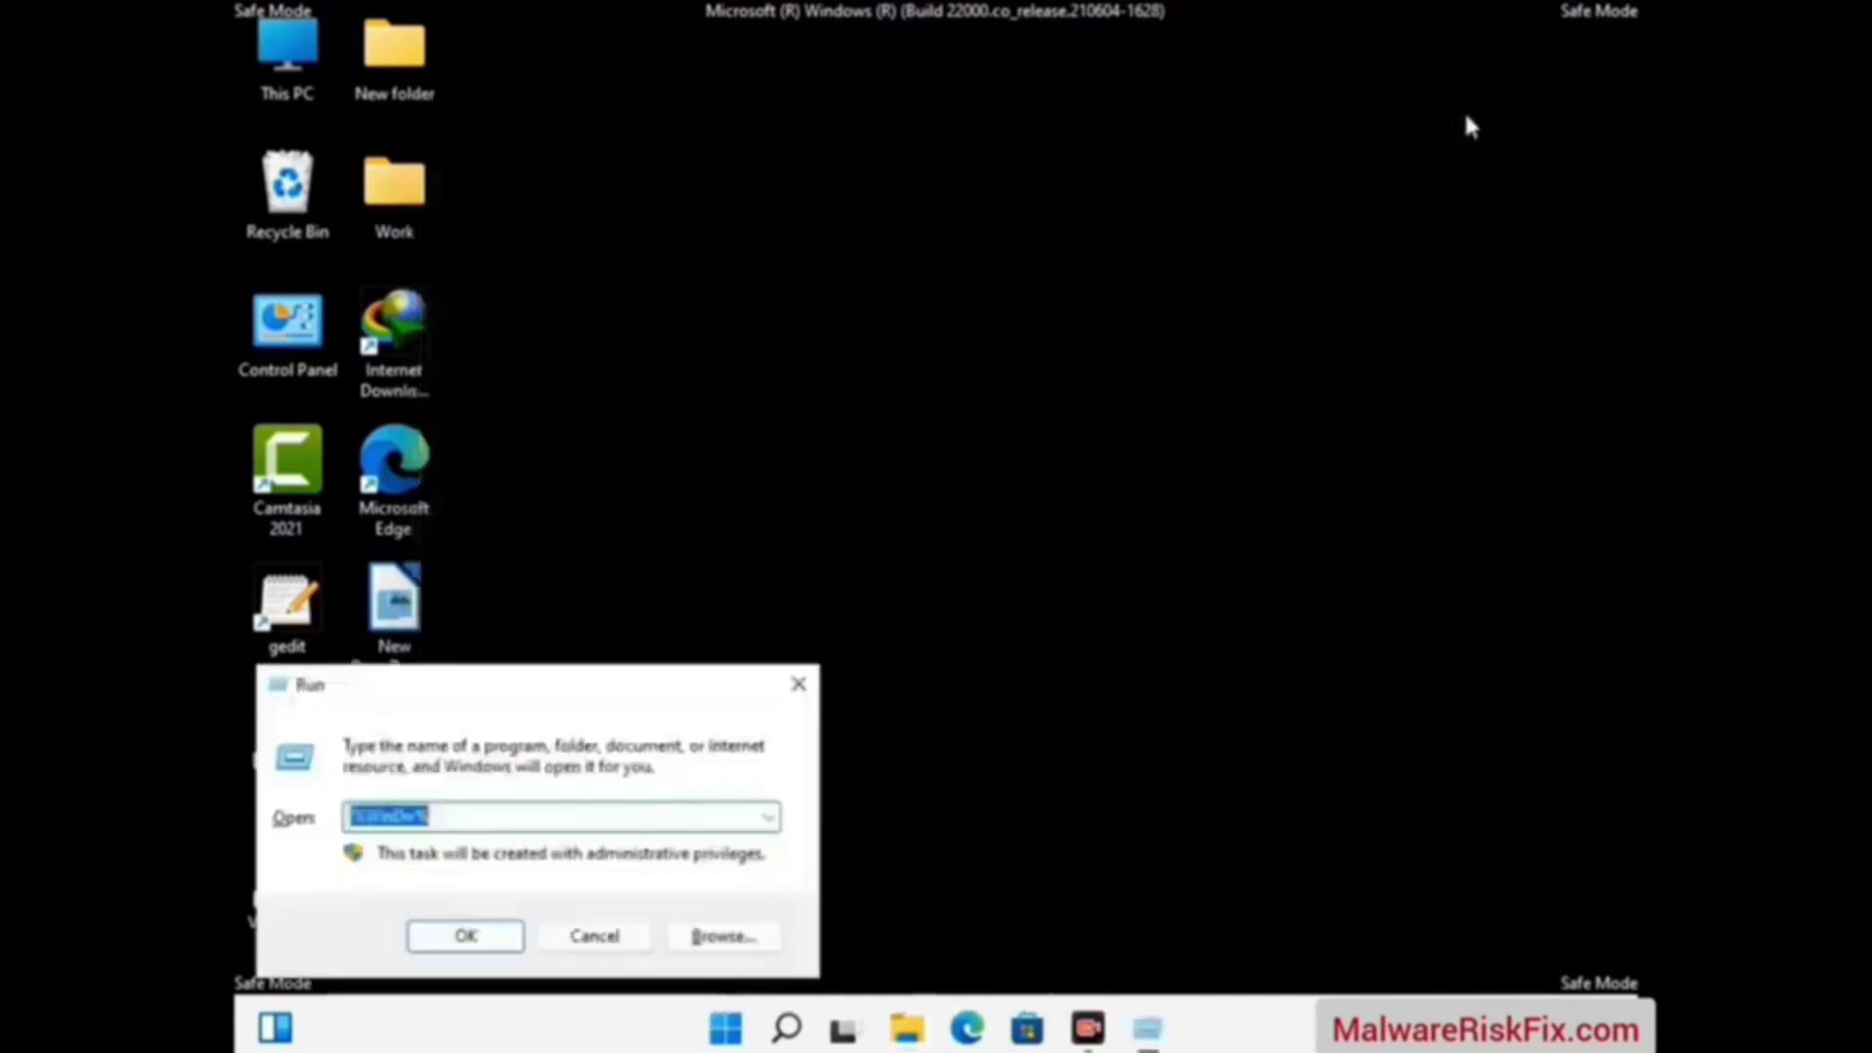
drag(640, 689, 1065, 253)
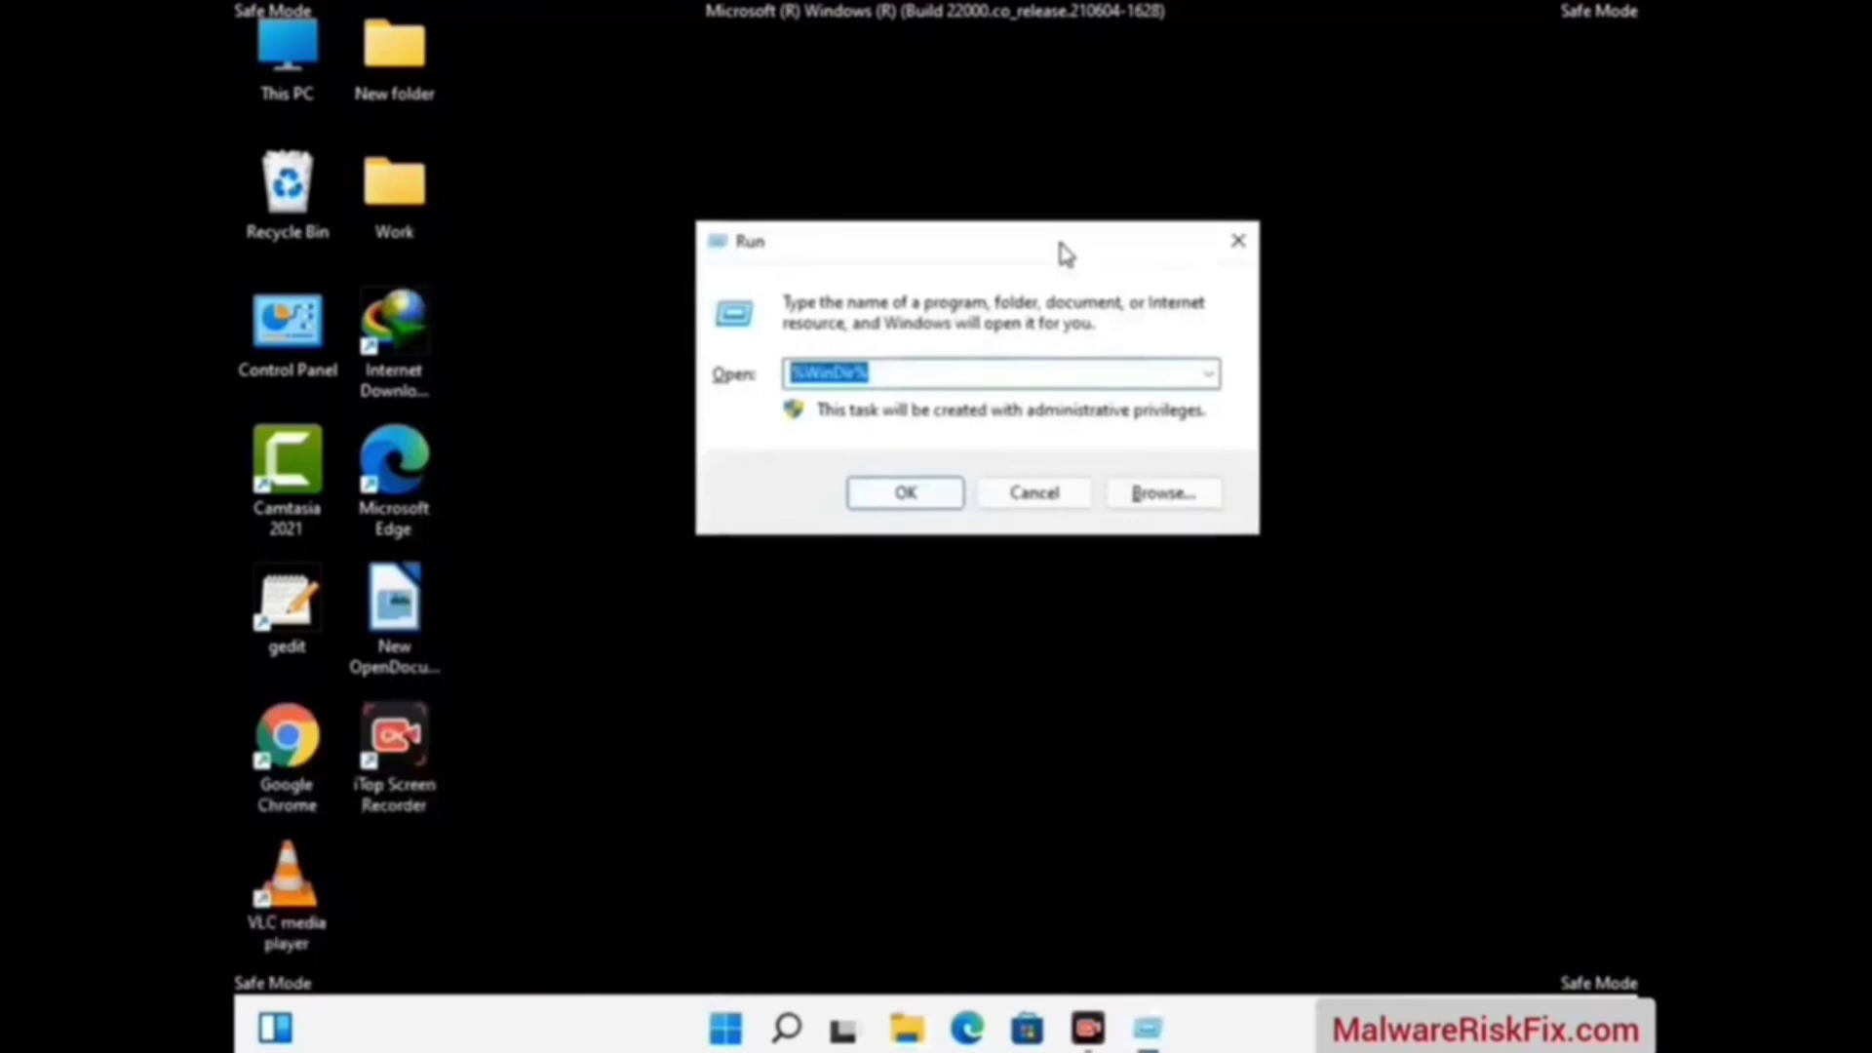
text(%temp)
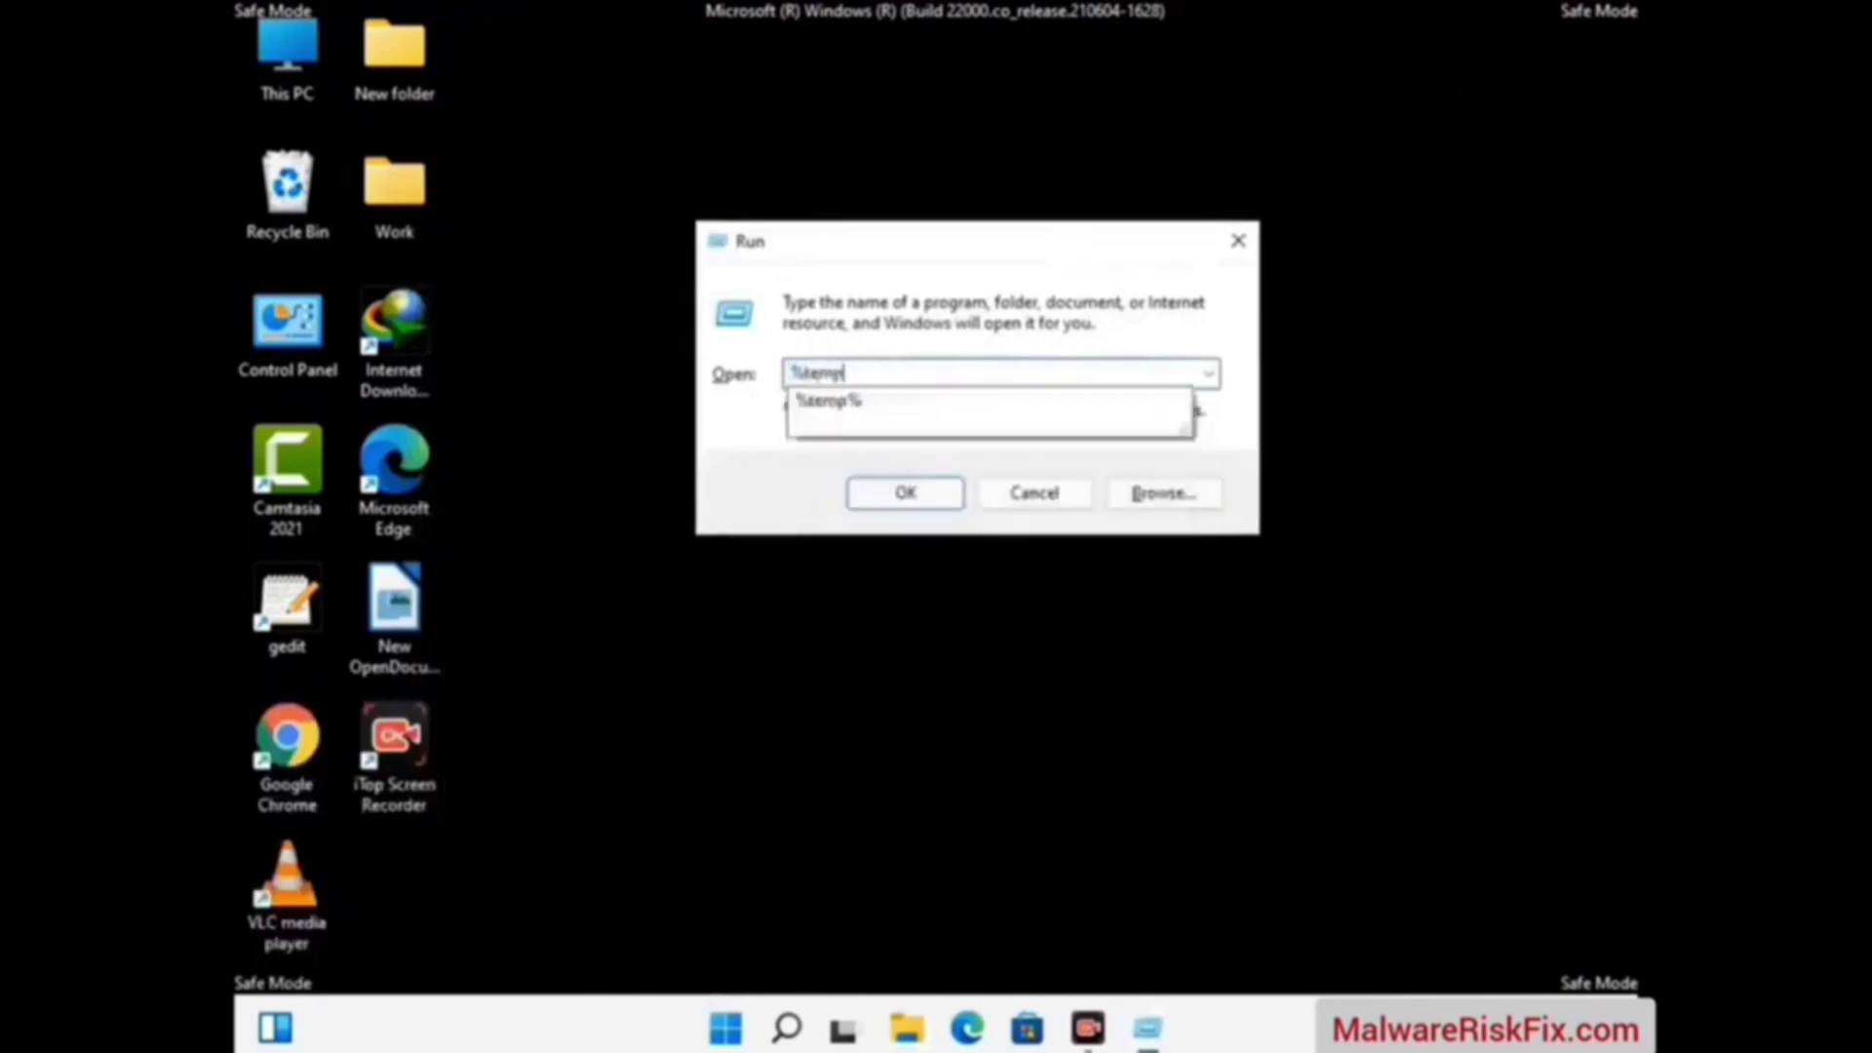
text(%)
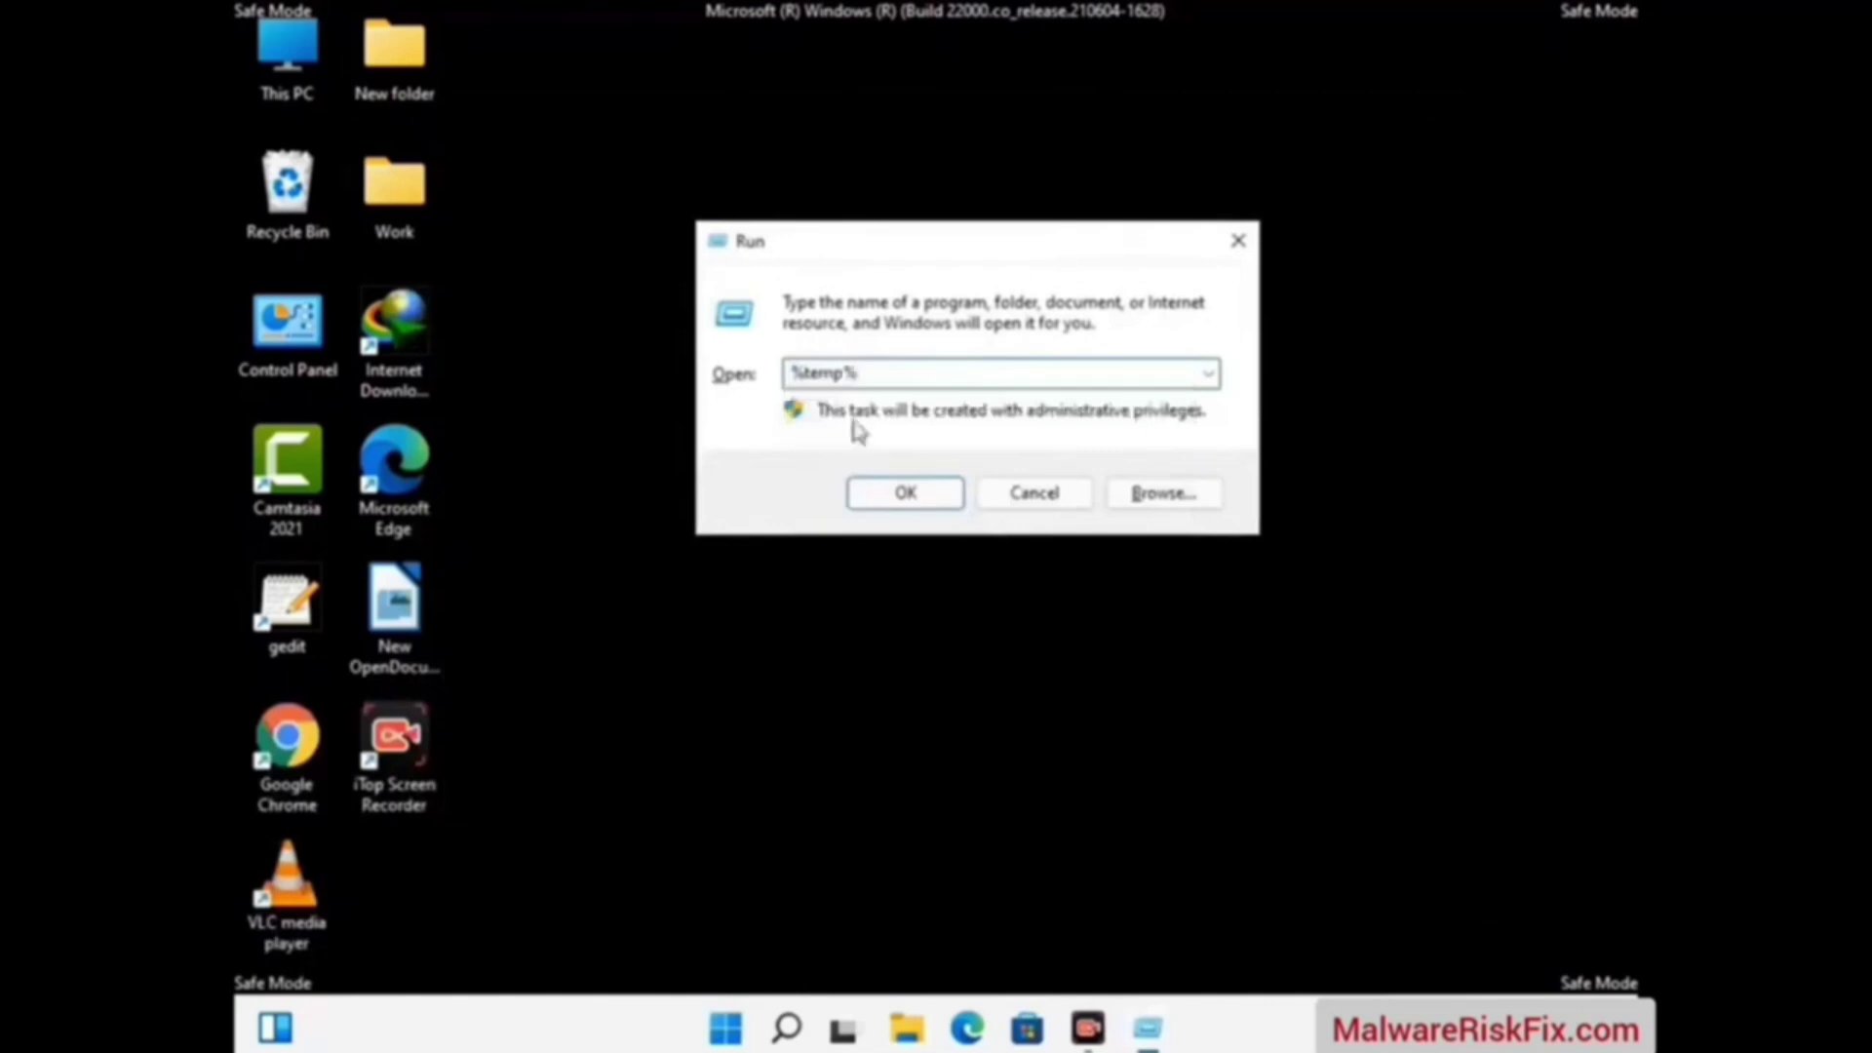
click(936, 488)
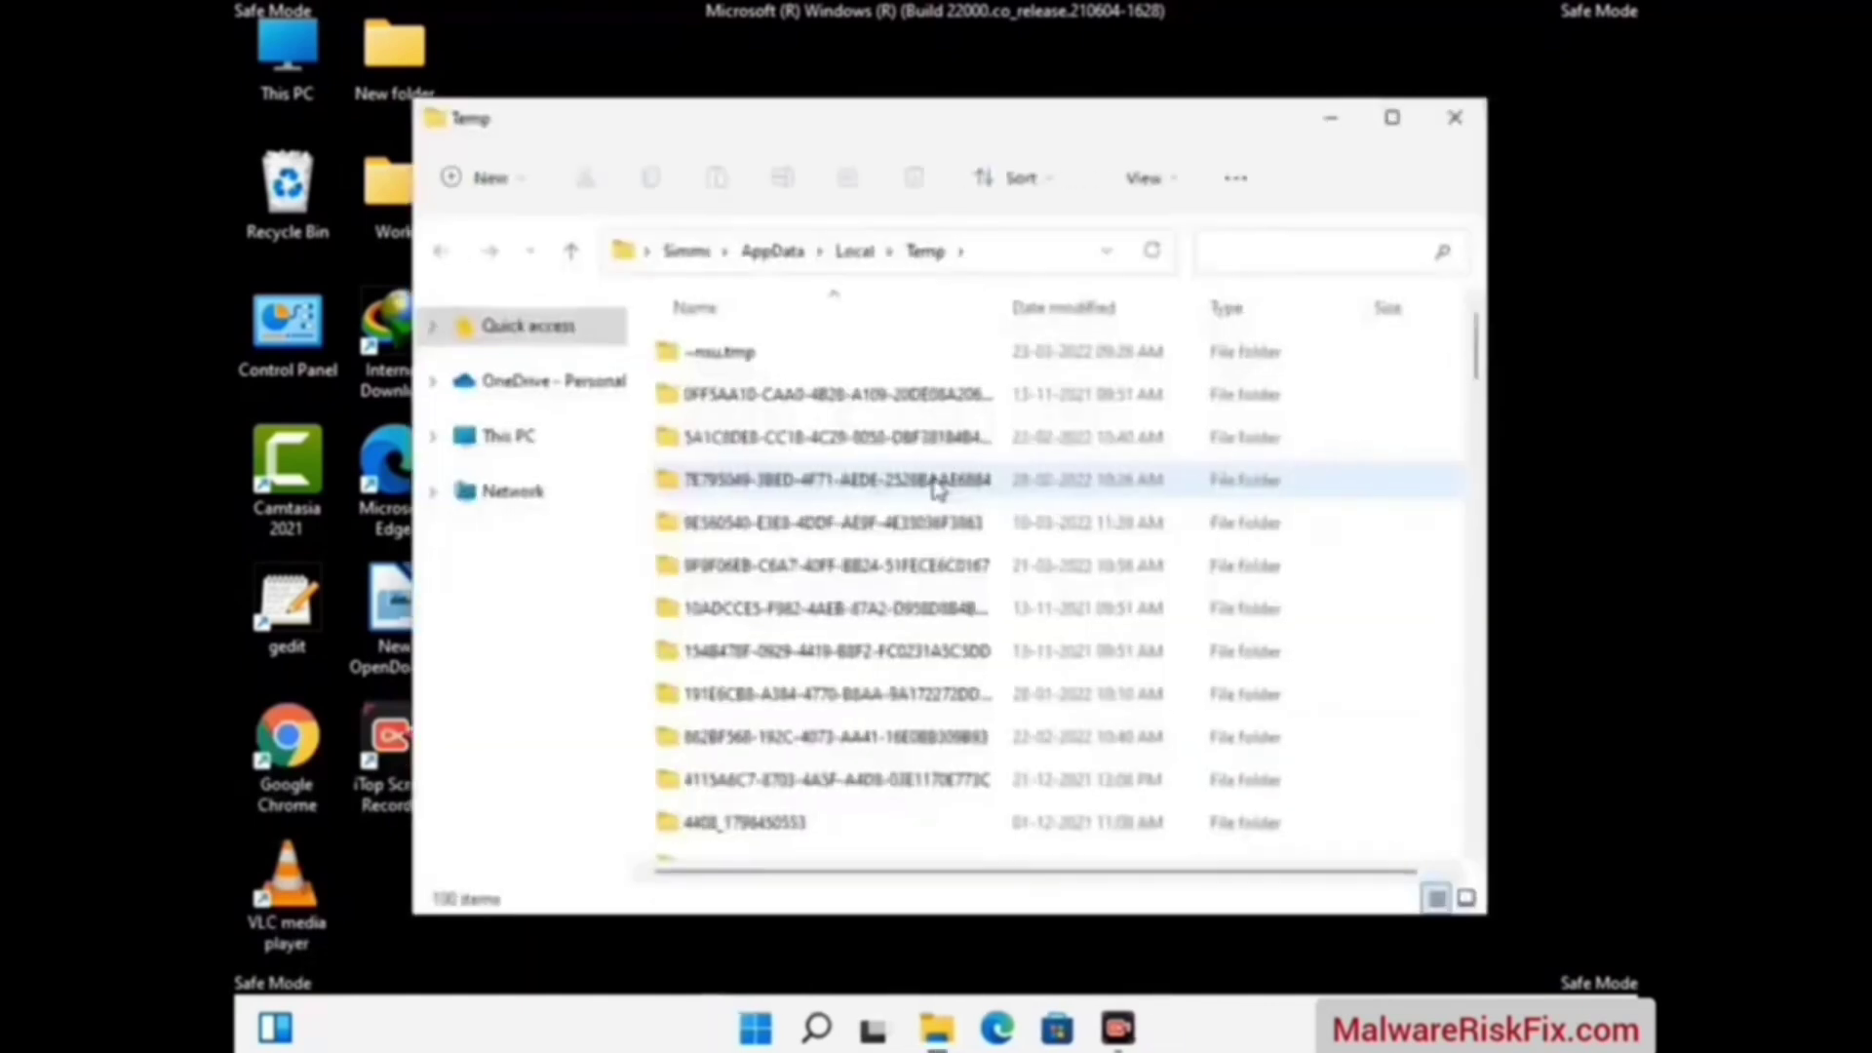
Step: Delete all items in the AppData\Local\Temp folder and close the folder window
click(849, 566)
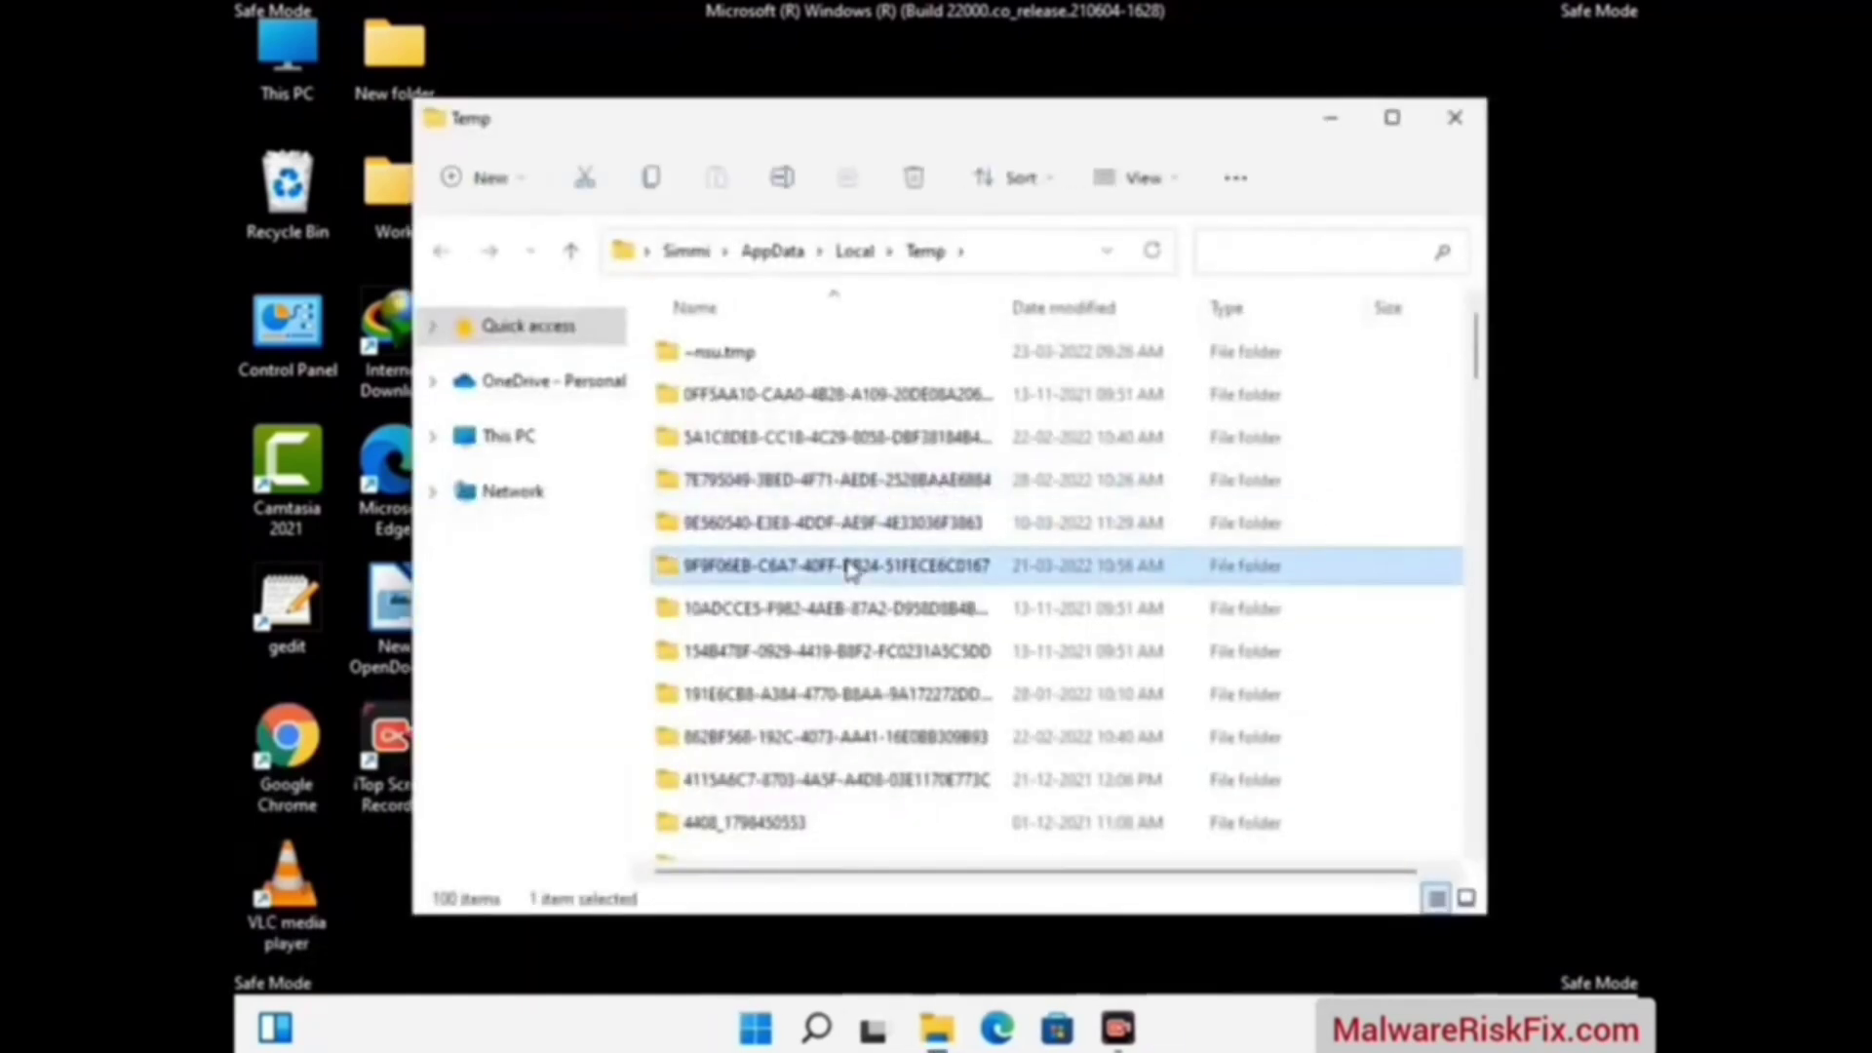
key(ctrl+a)
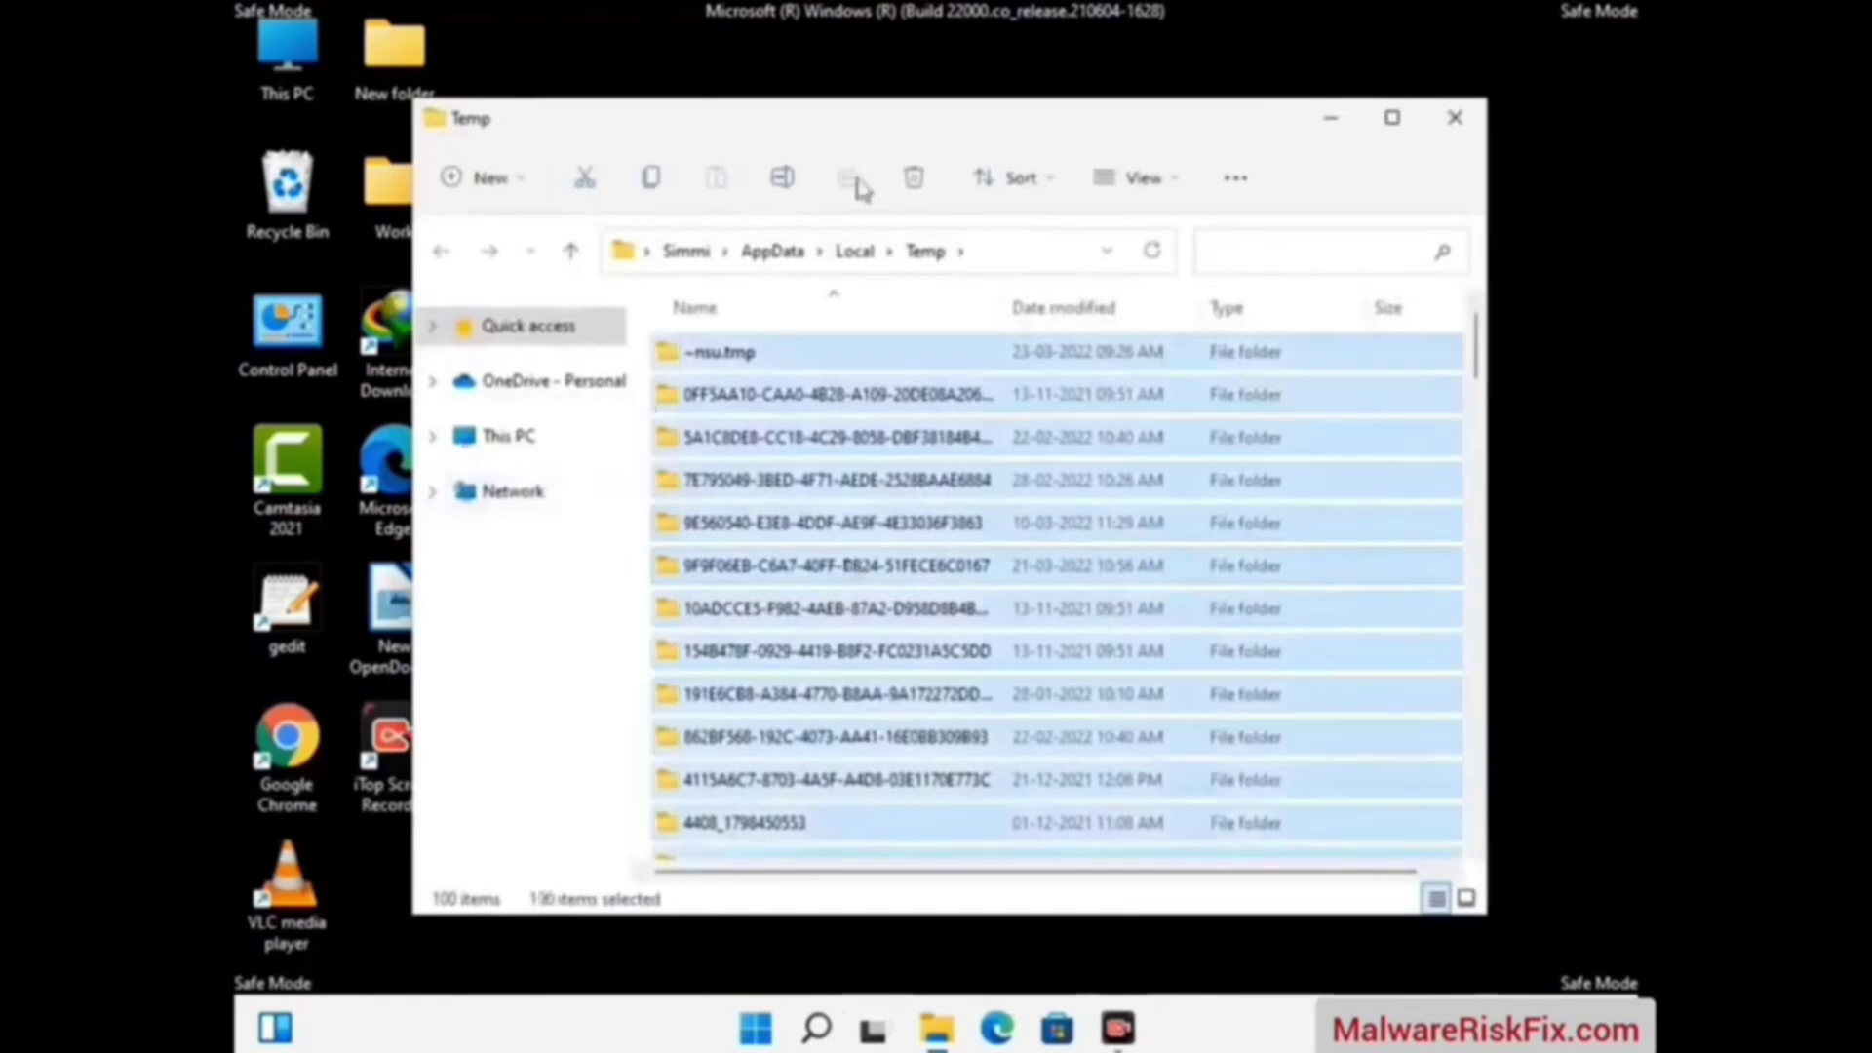
click(917, 180)
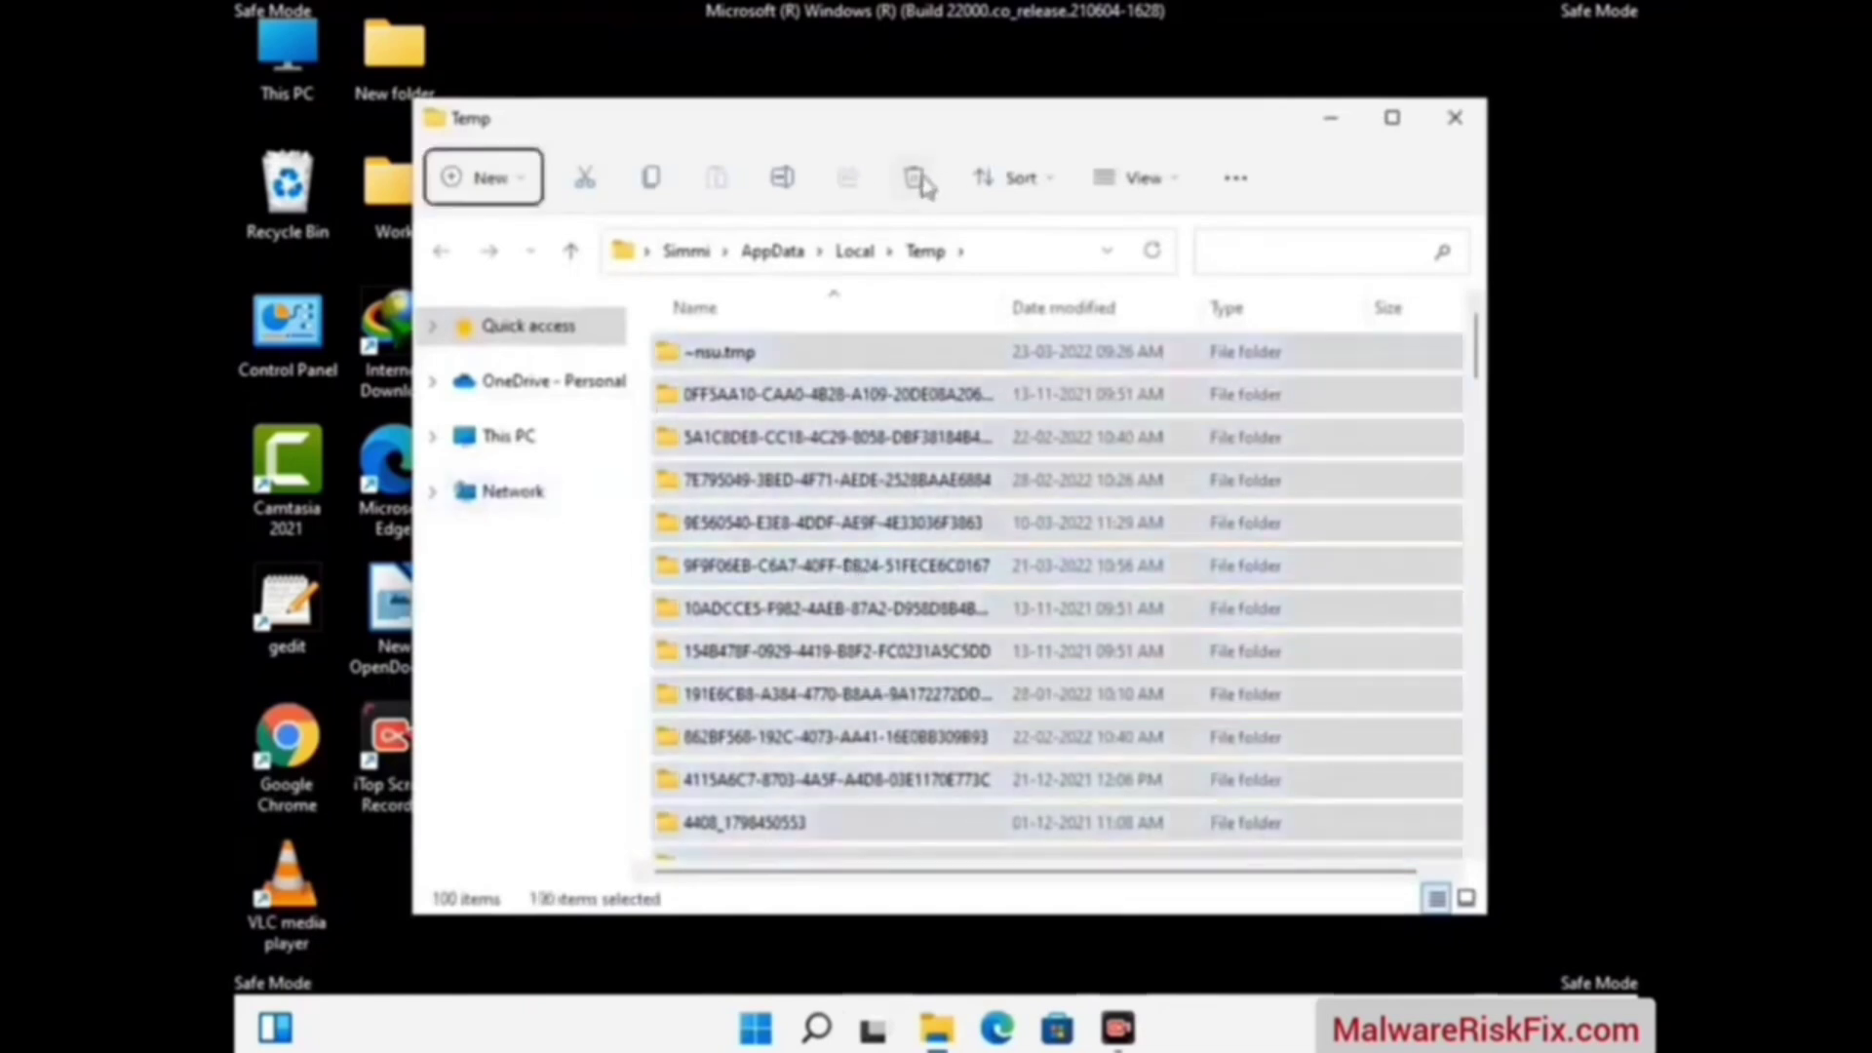
click(1454, 117)
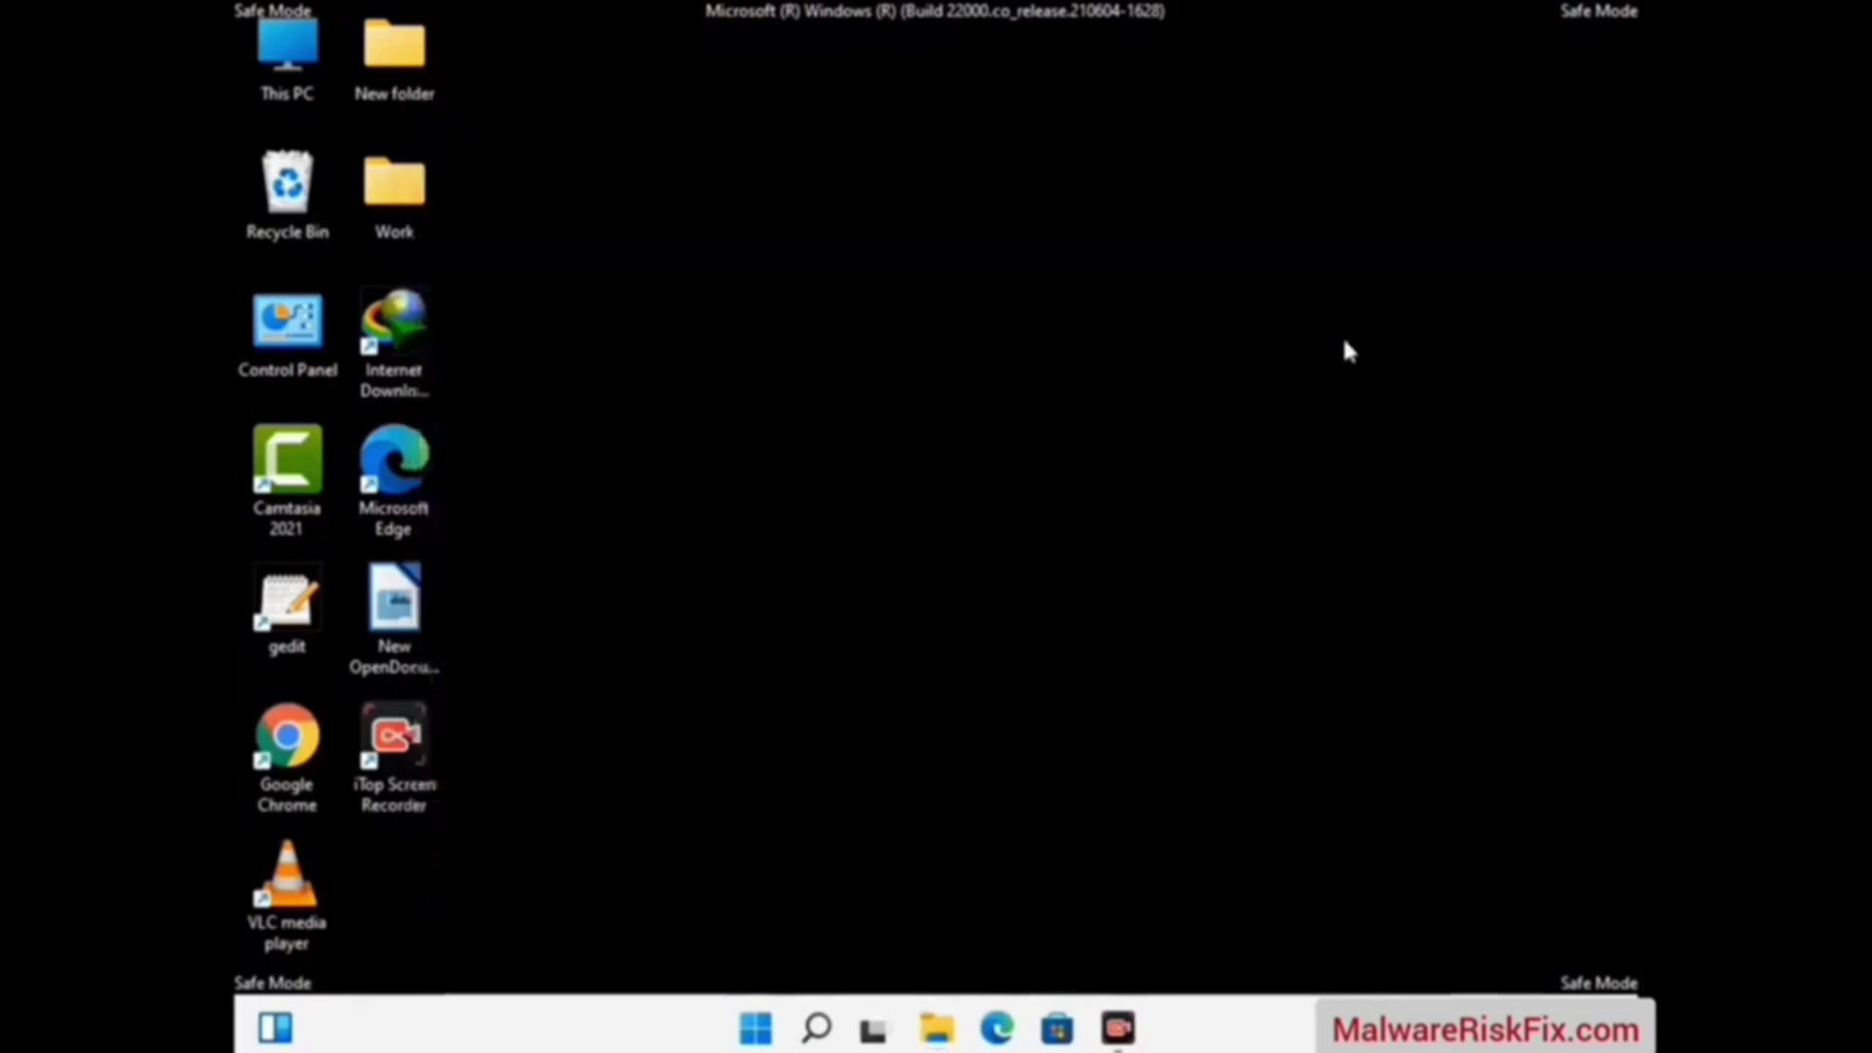
Step: Open the C:\Windows\Temp folder by running temp
key(super+r)
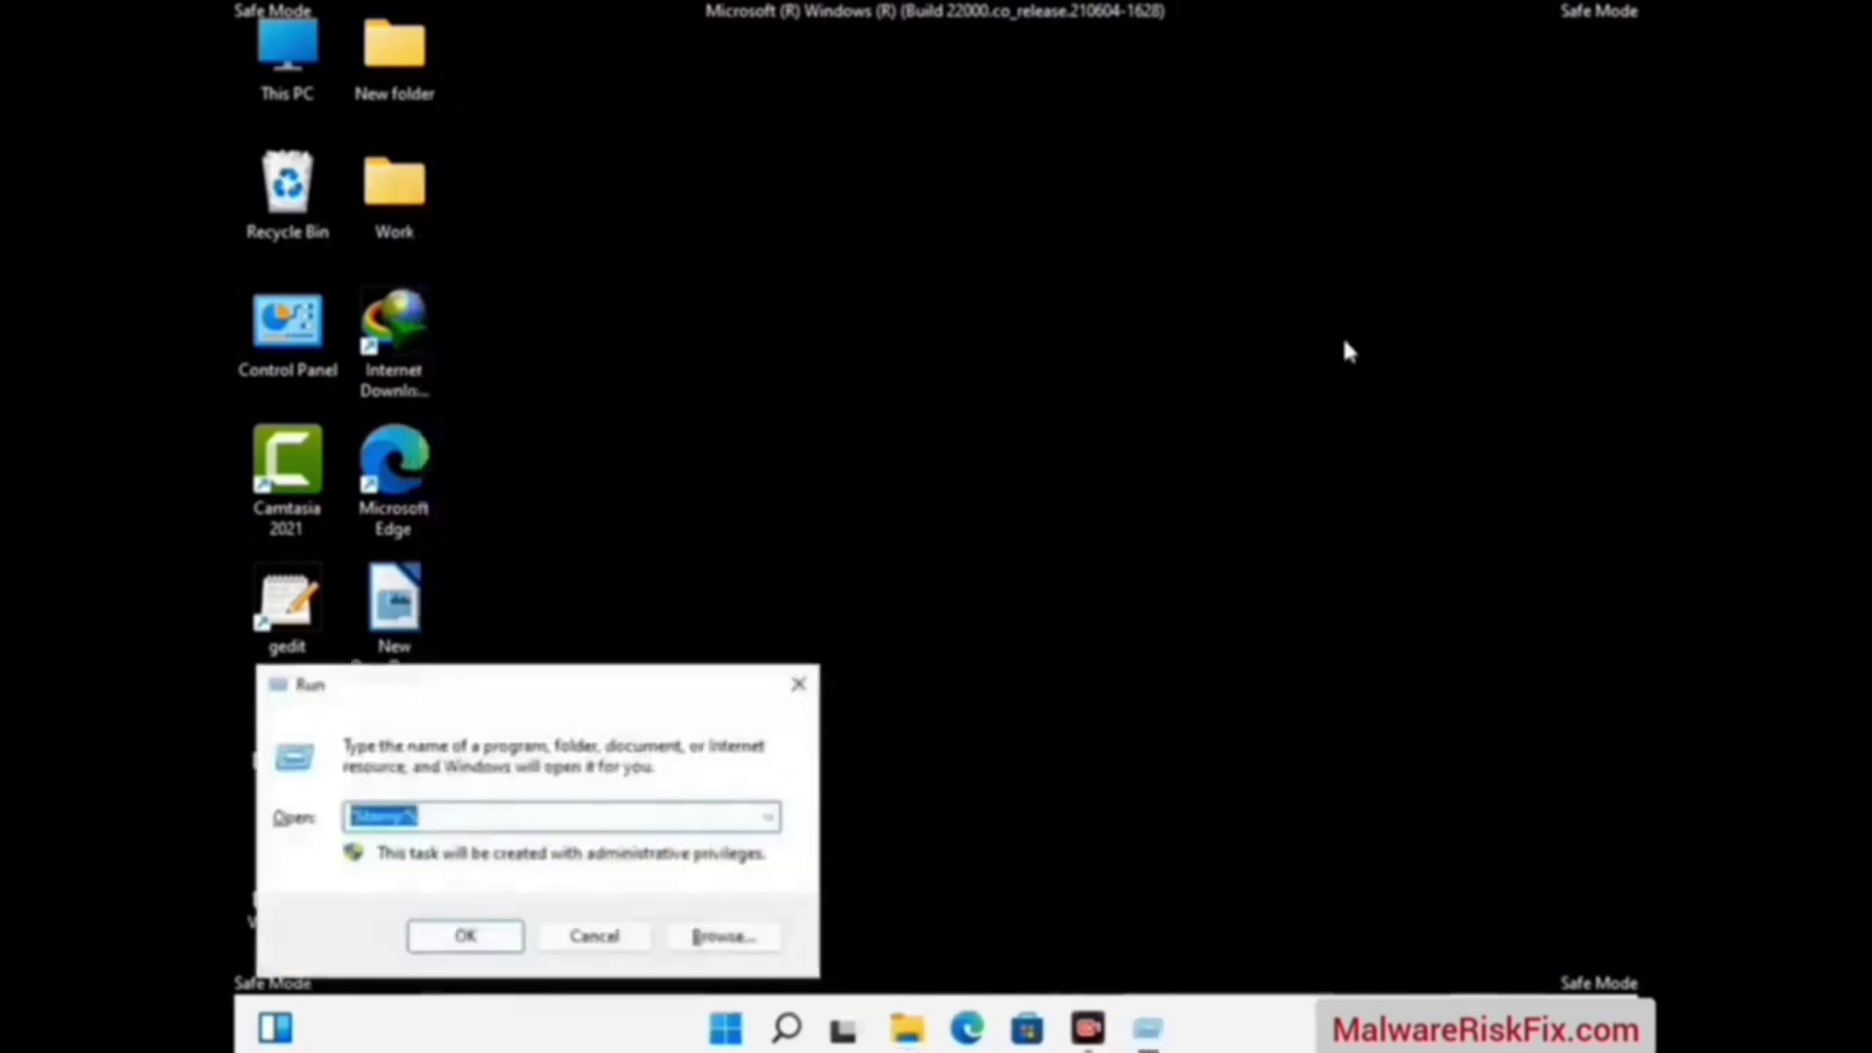
drag(639, 683, 1071, 276)
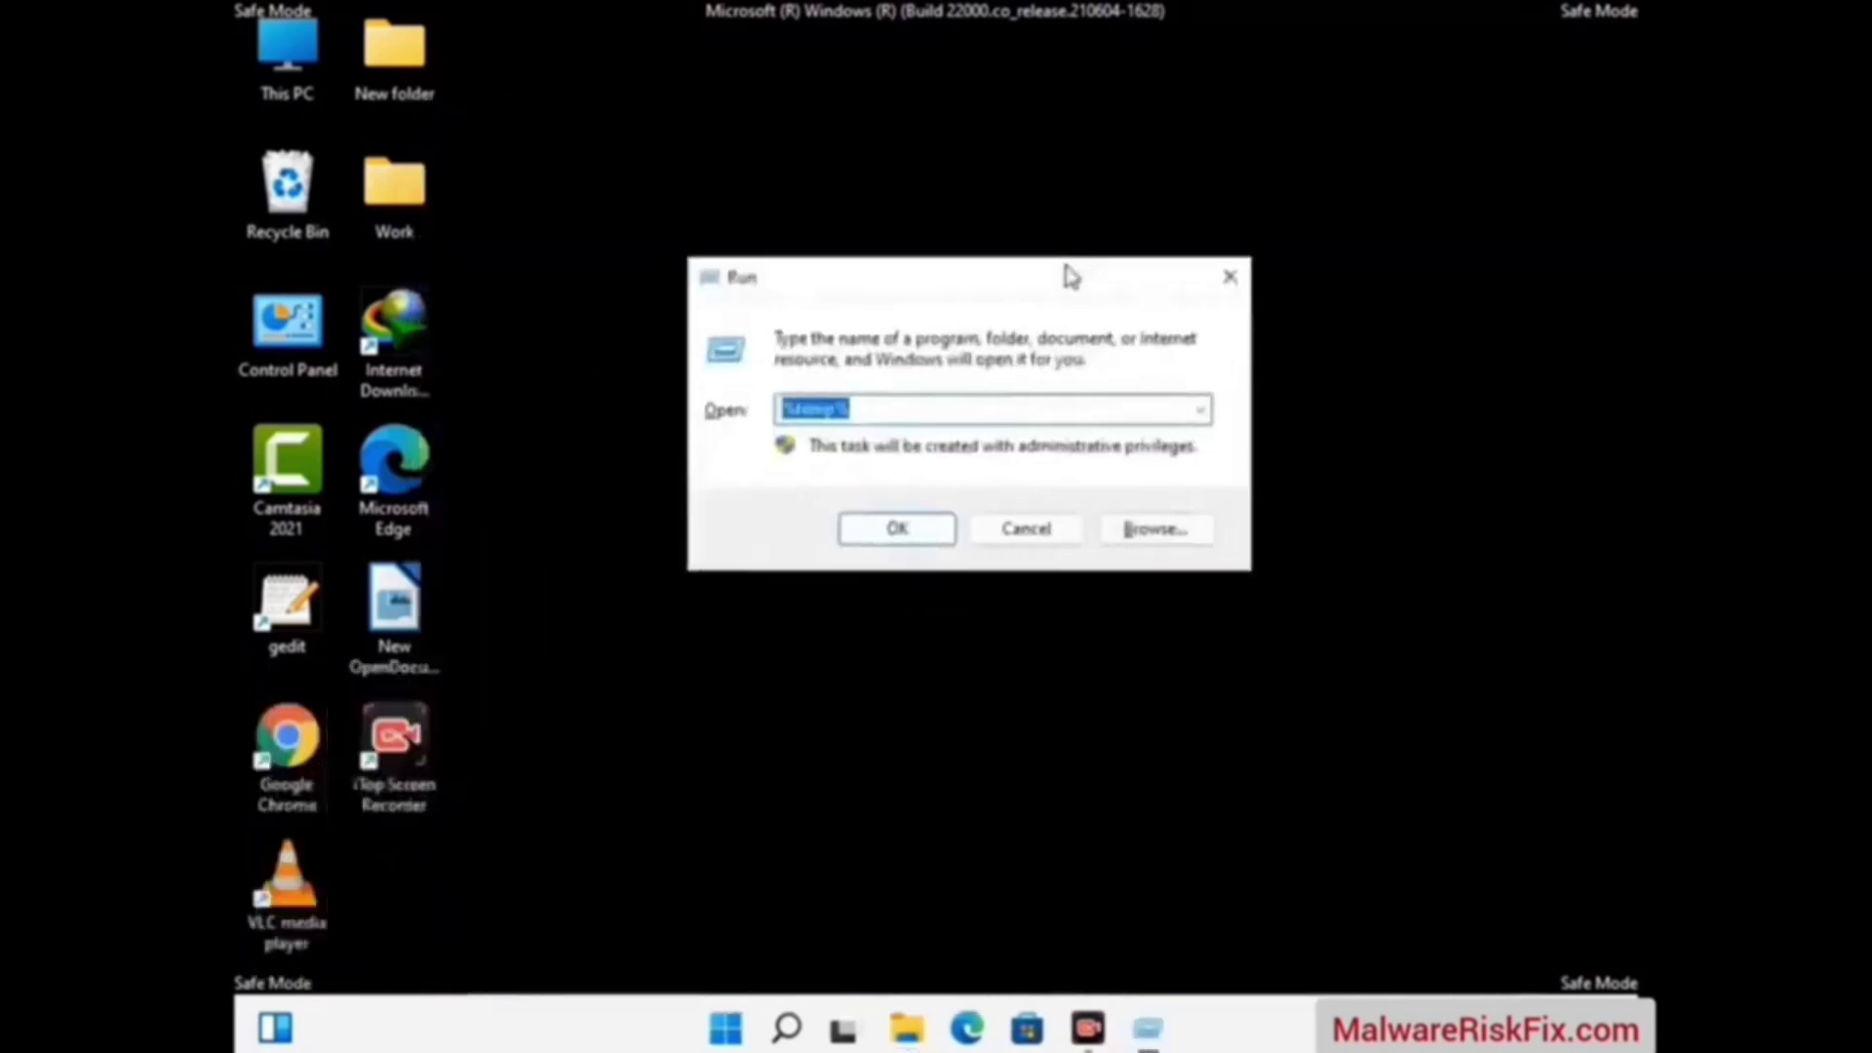
text(temp)
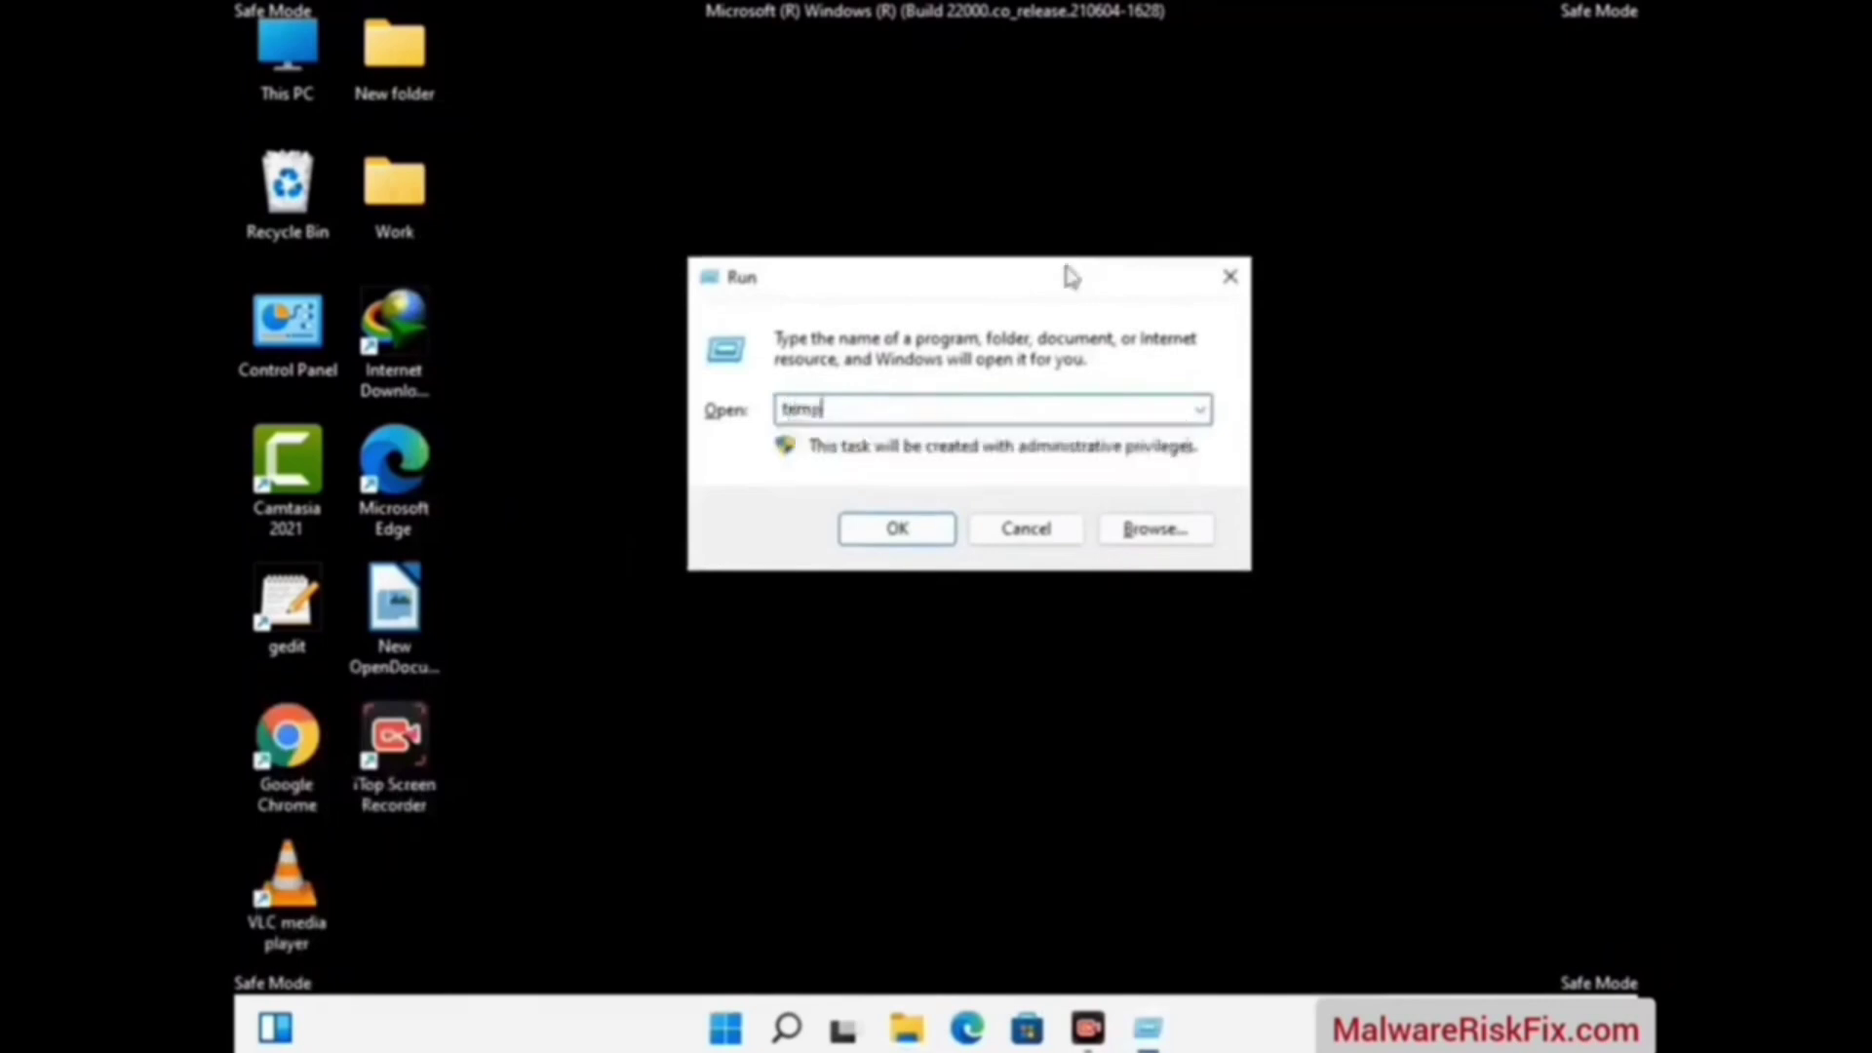
key(Return)
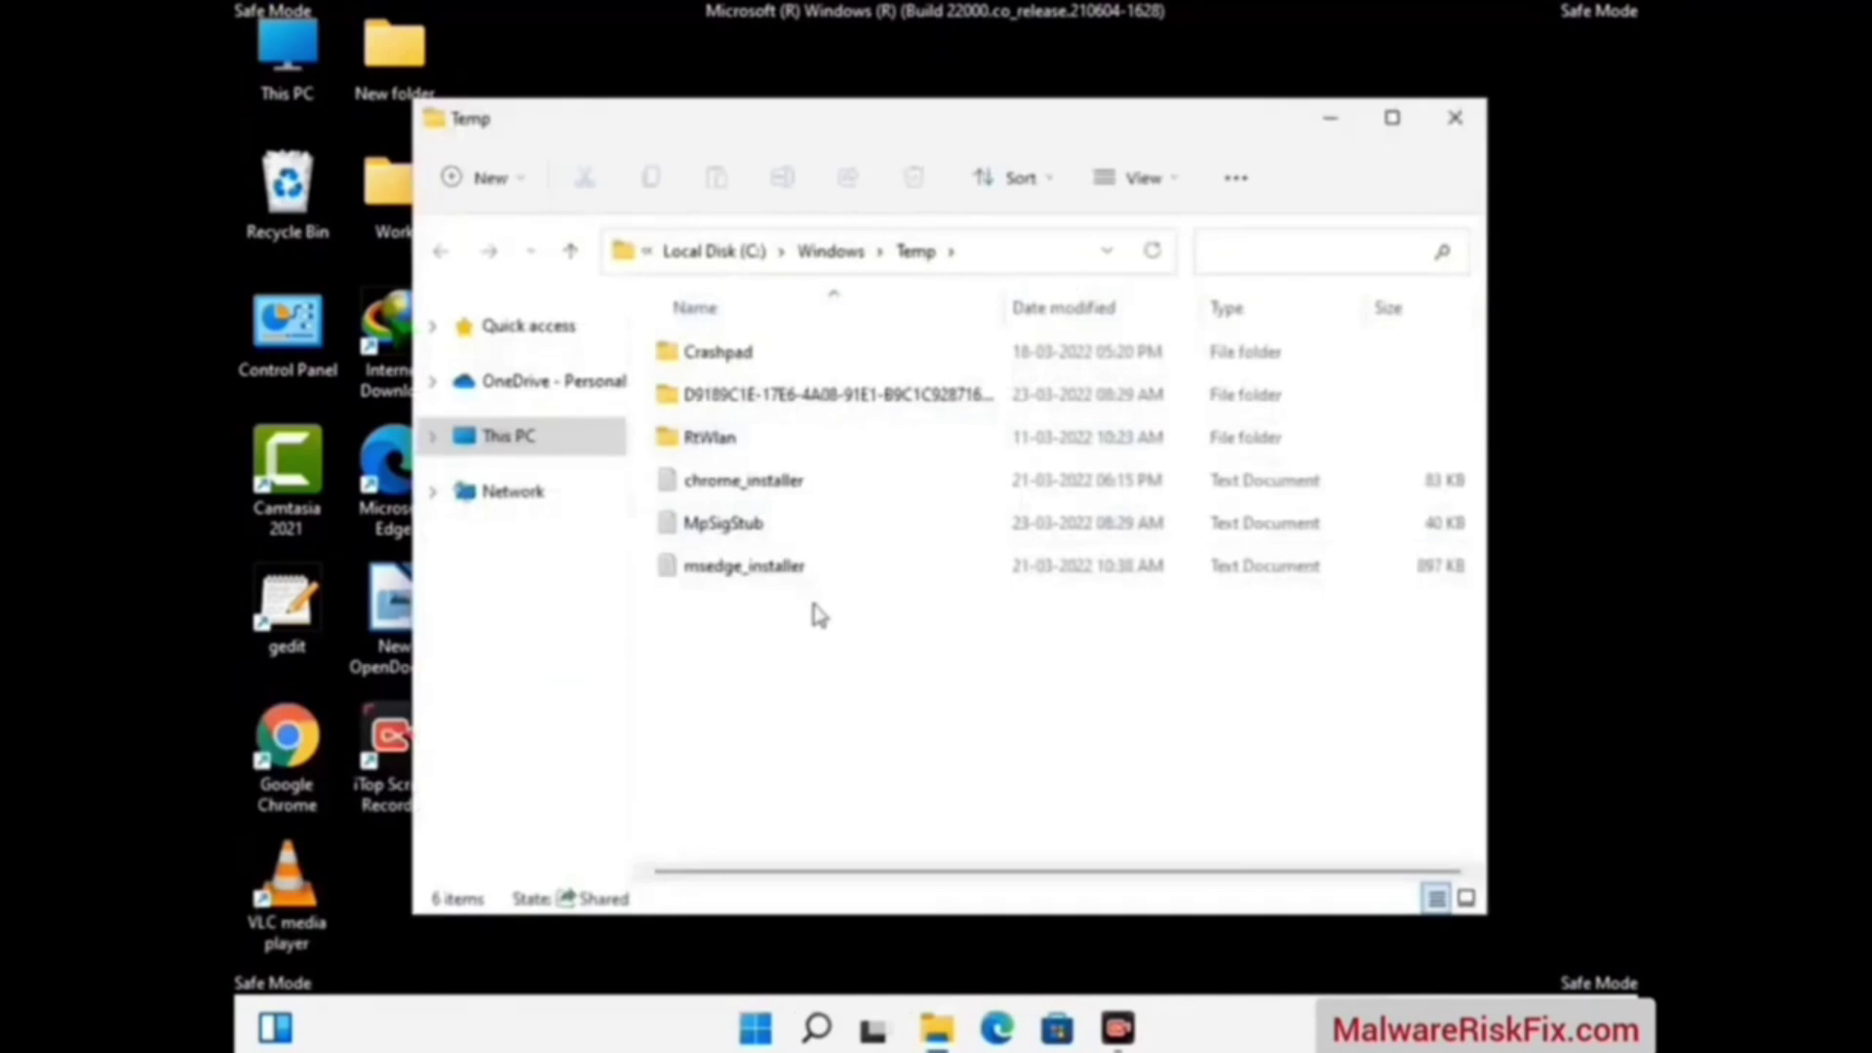
Step: Delete all items in the C:\Windows\Temp folder and close the folder window
key(ctrl+a)
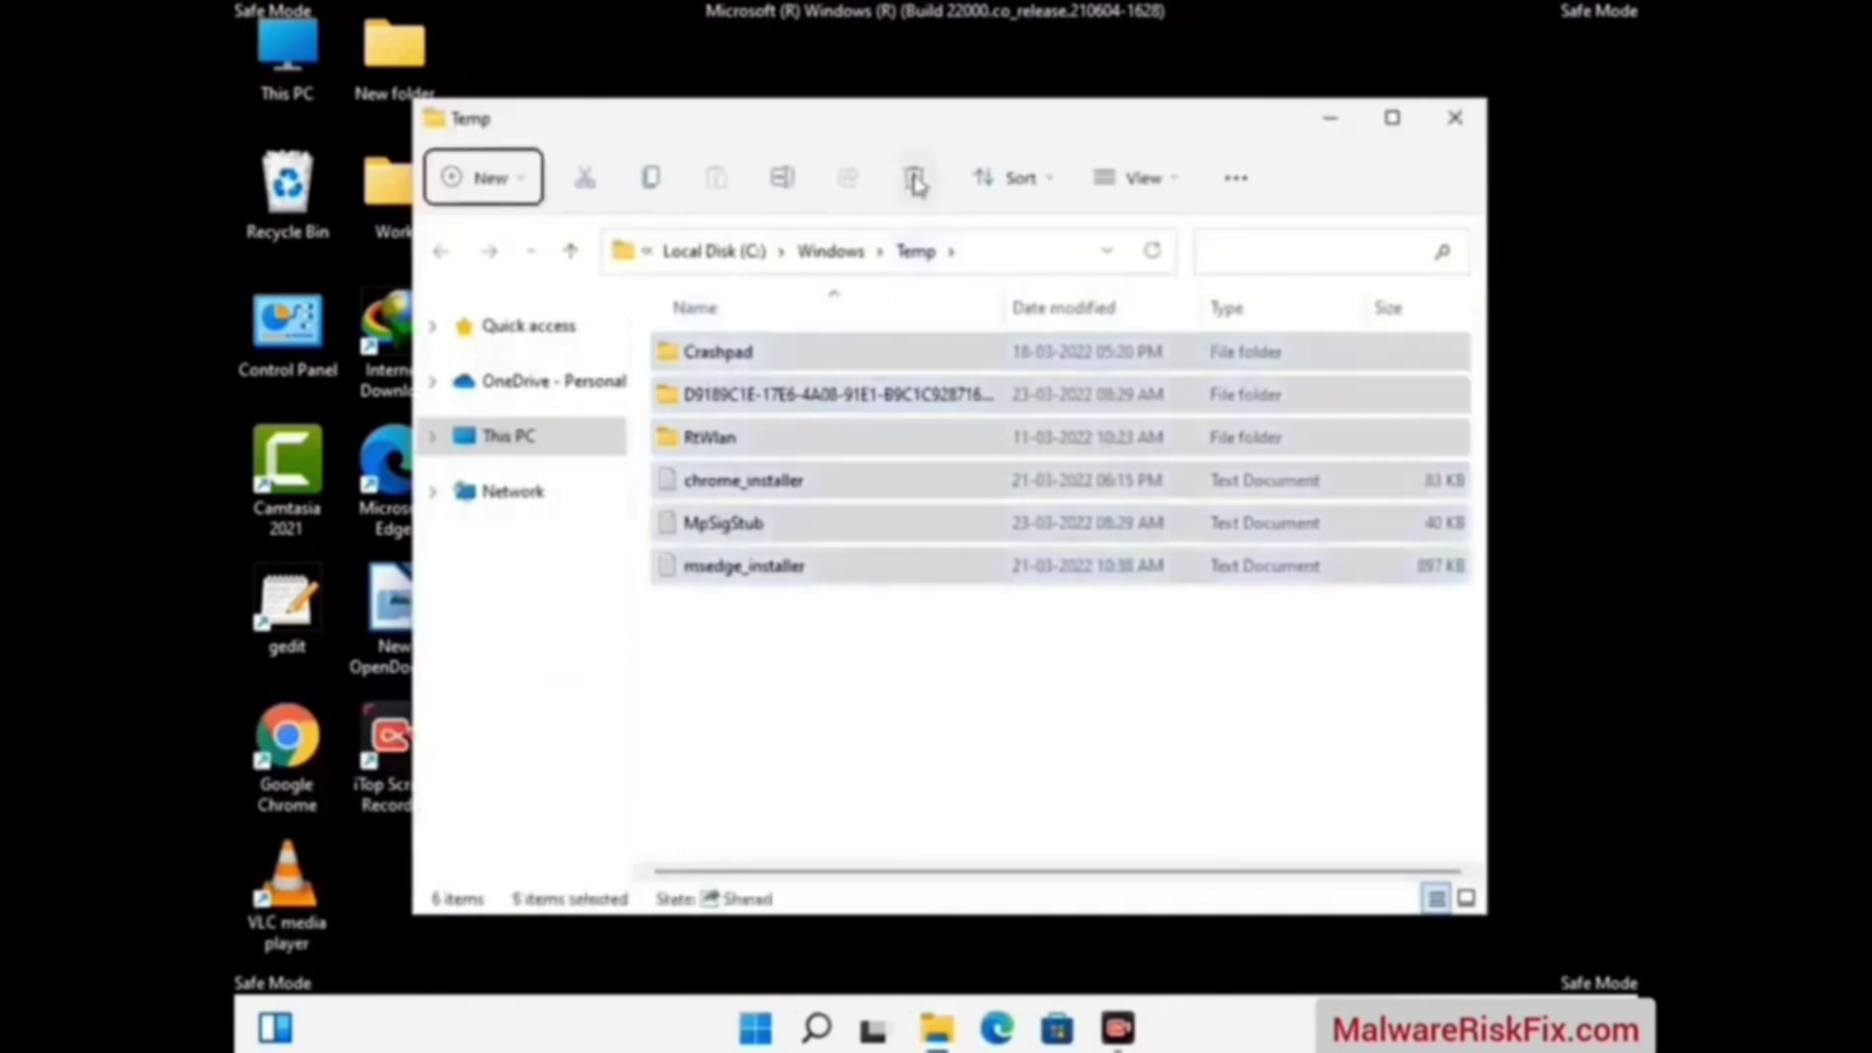
click(915, 183)
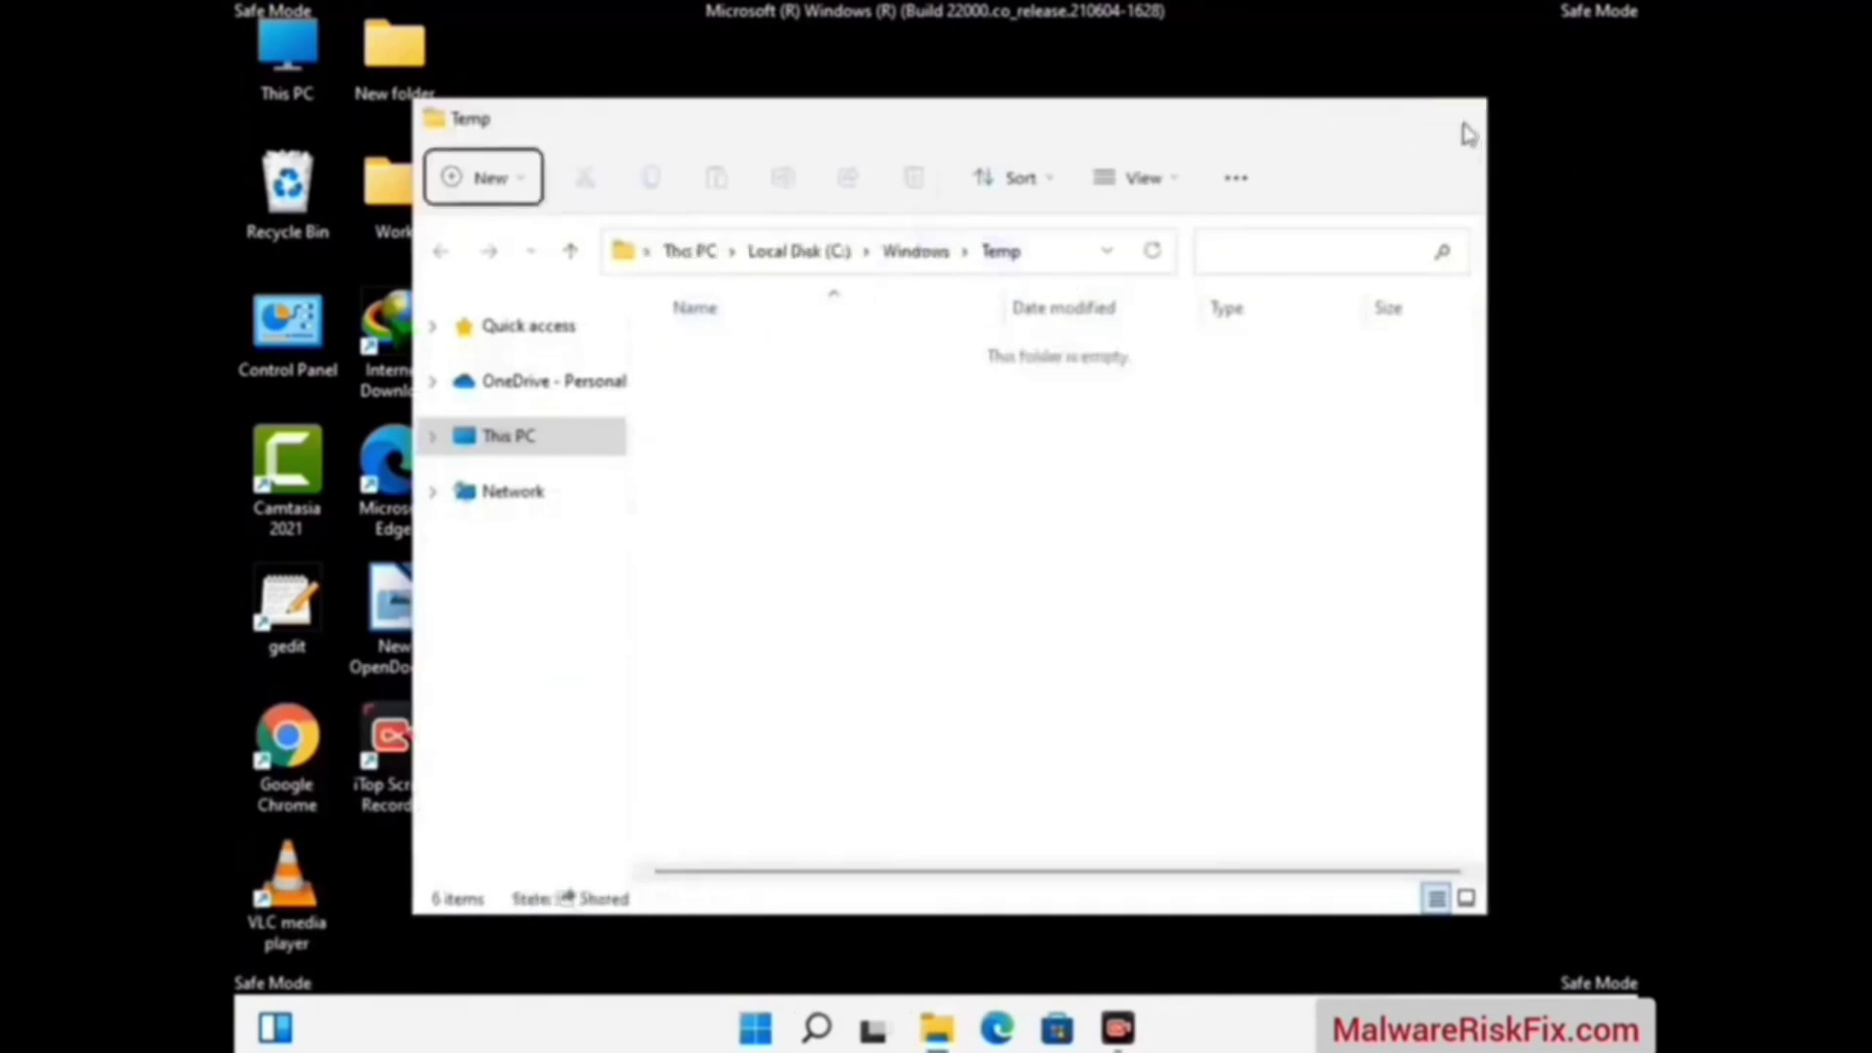
click(1465, 127)
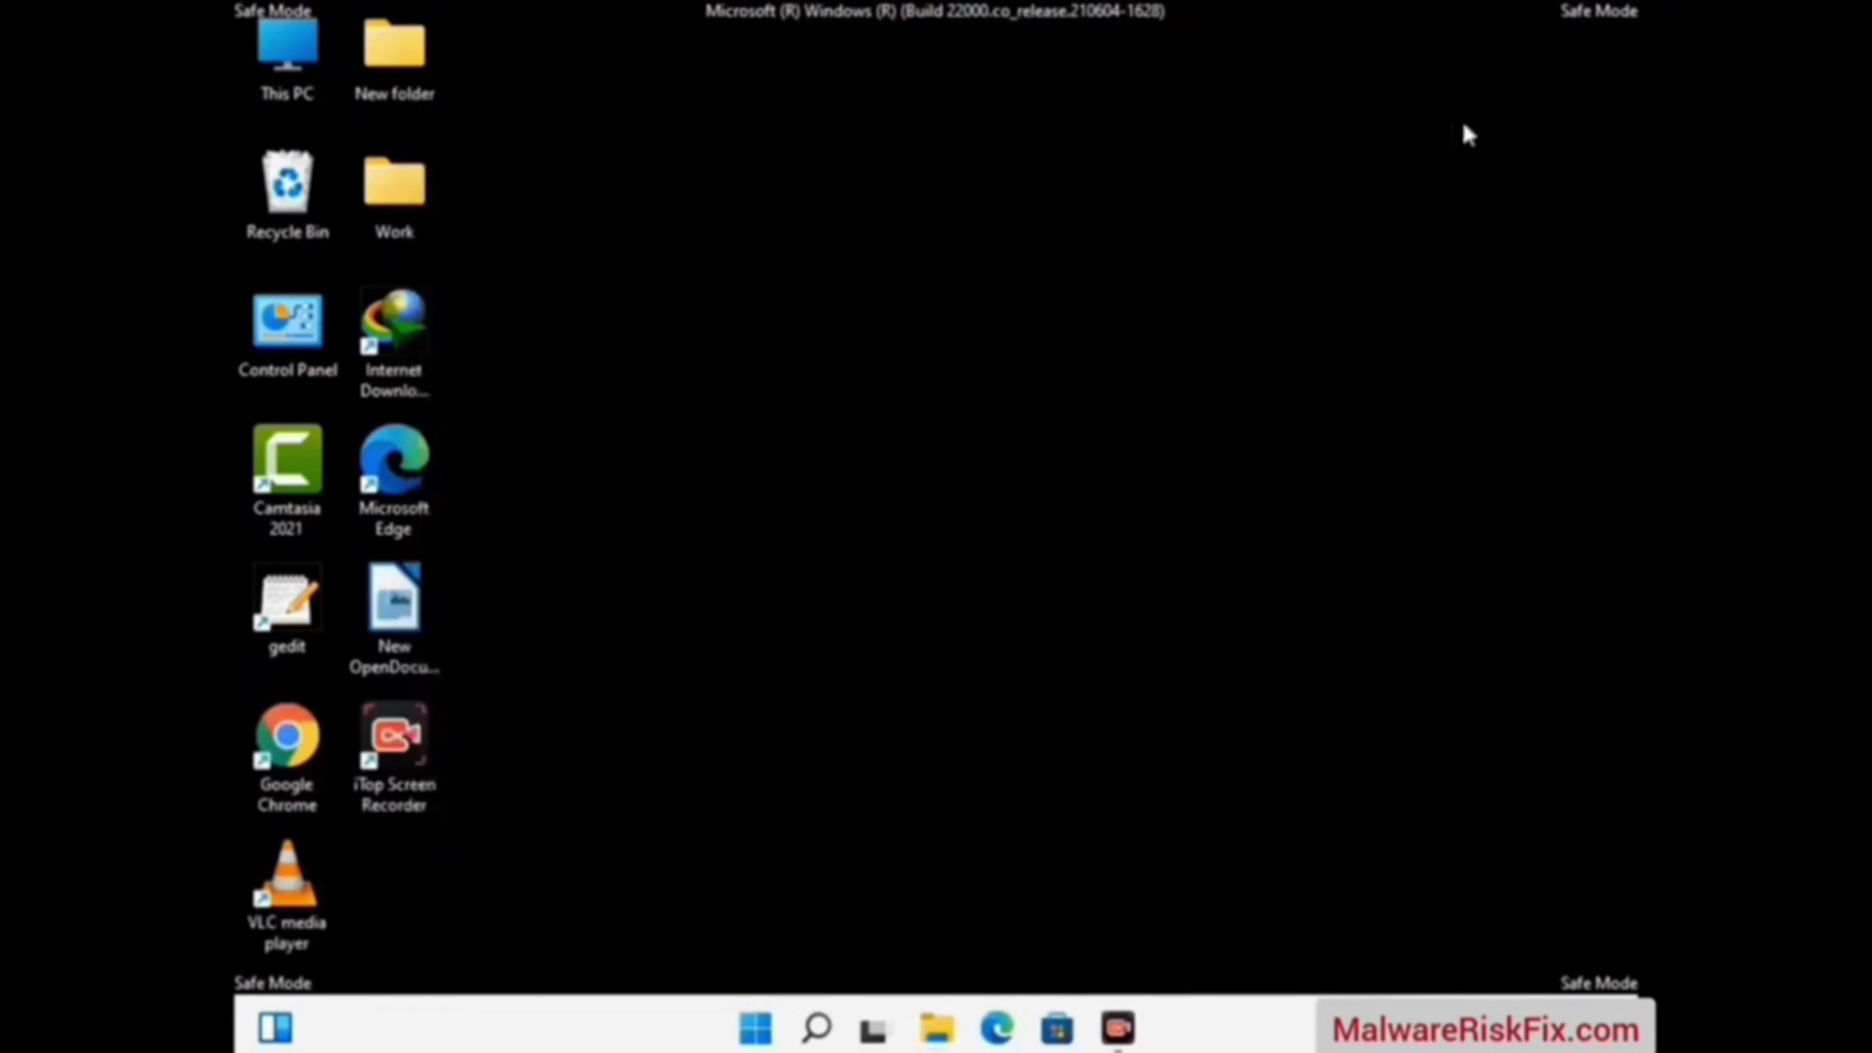
Step: Open the Registry Editor by running regedit
key(super+r)
drag(564, 687, 975, 236)
text(regedit)
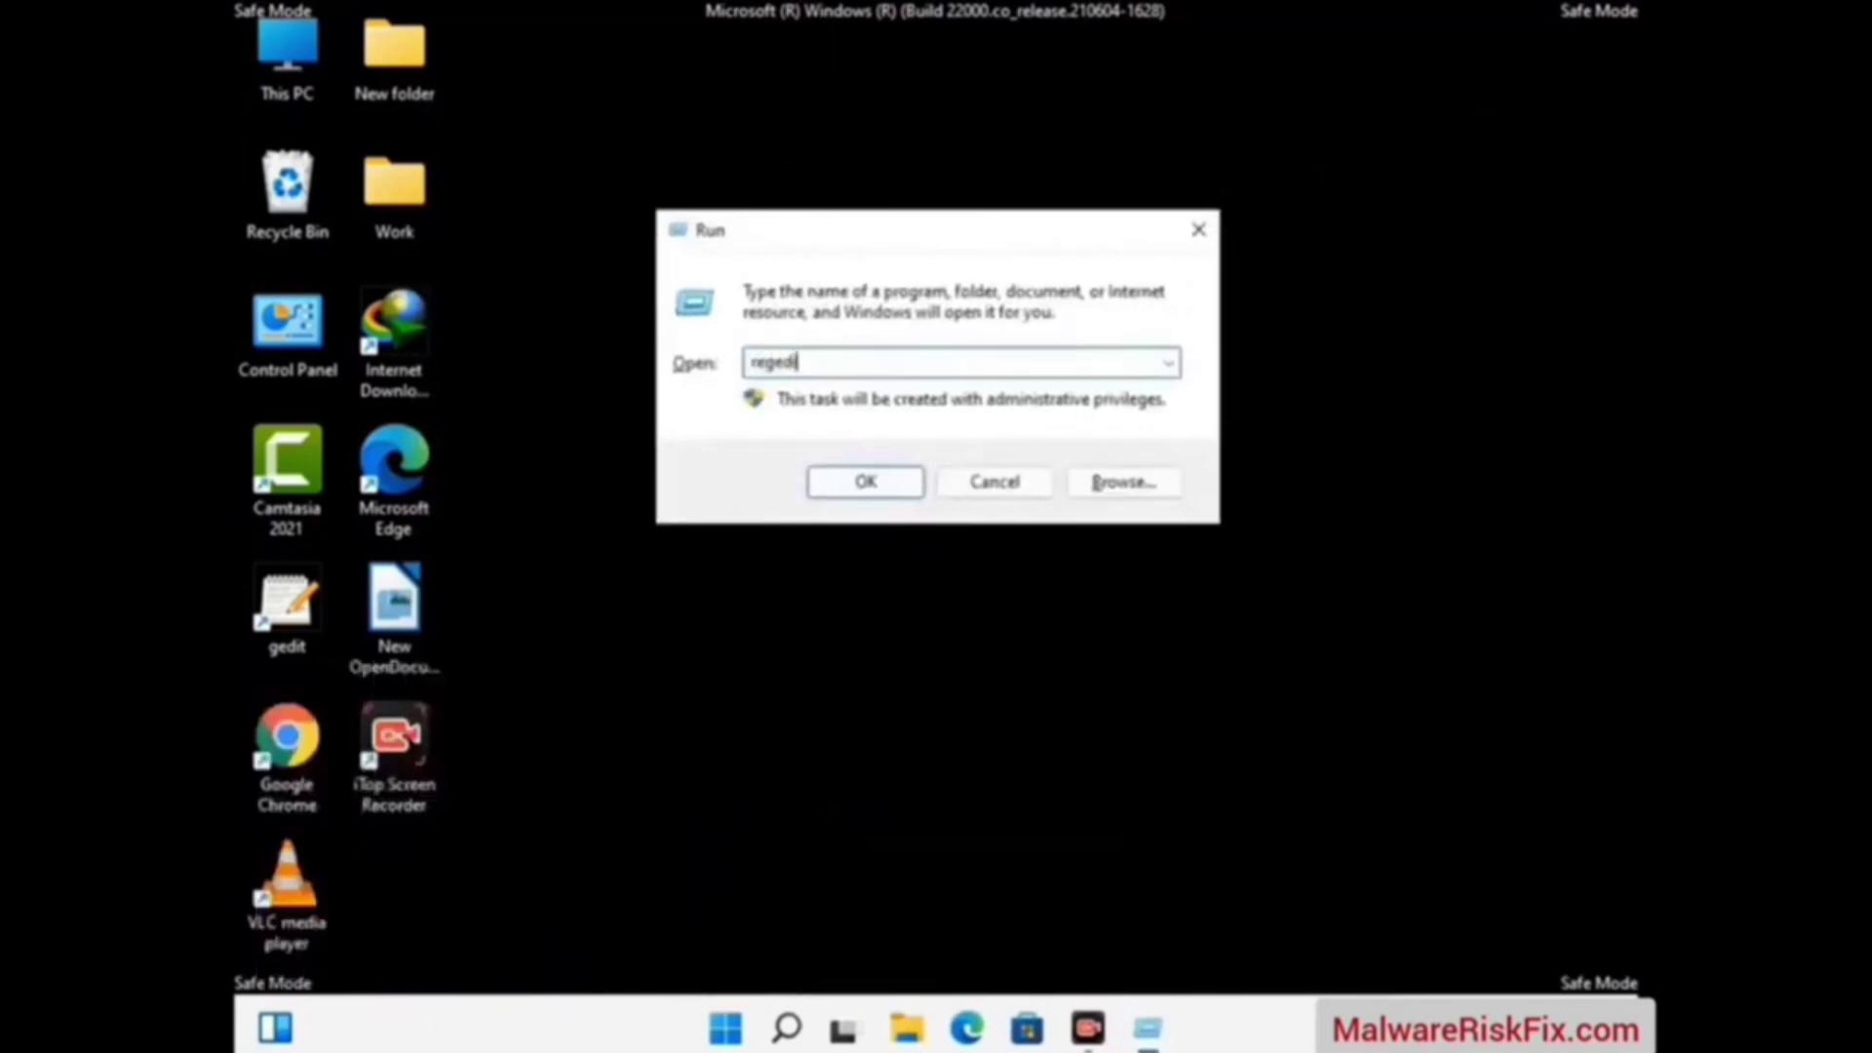
key(Return)
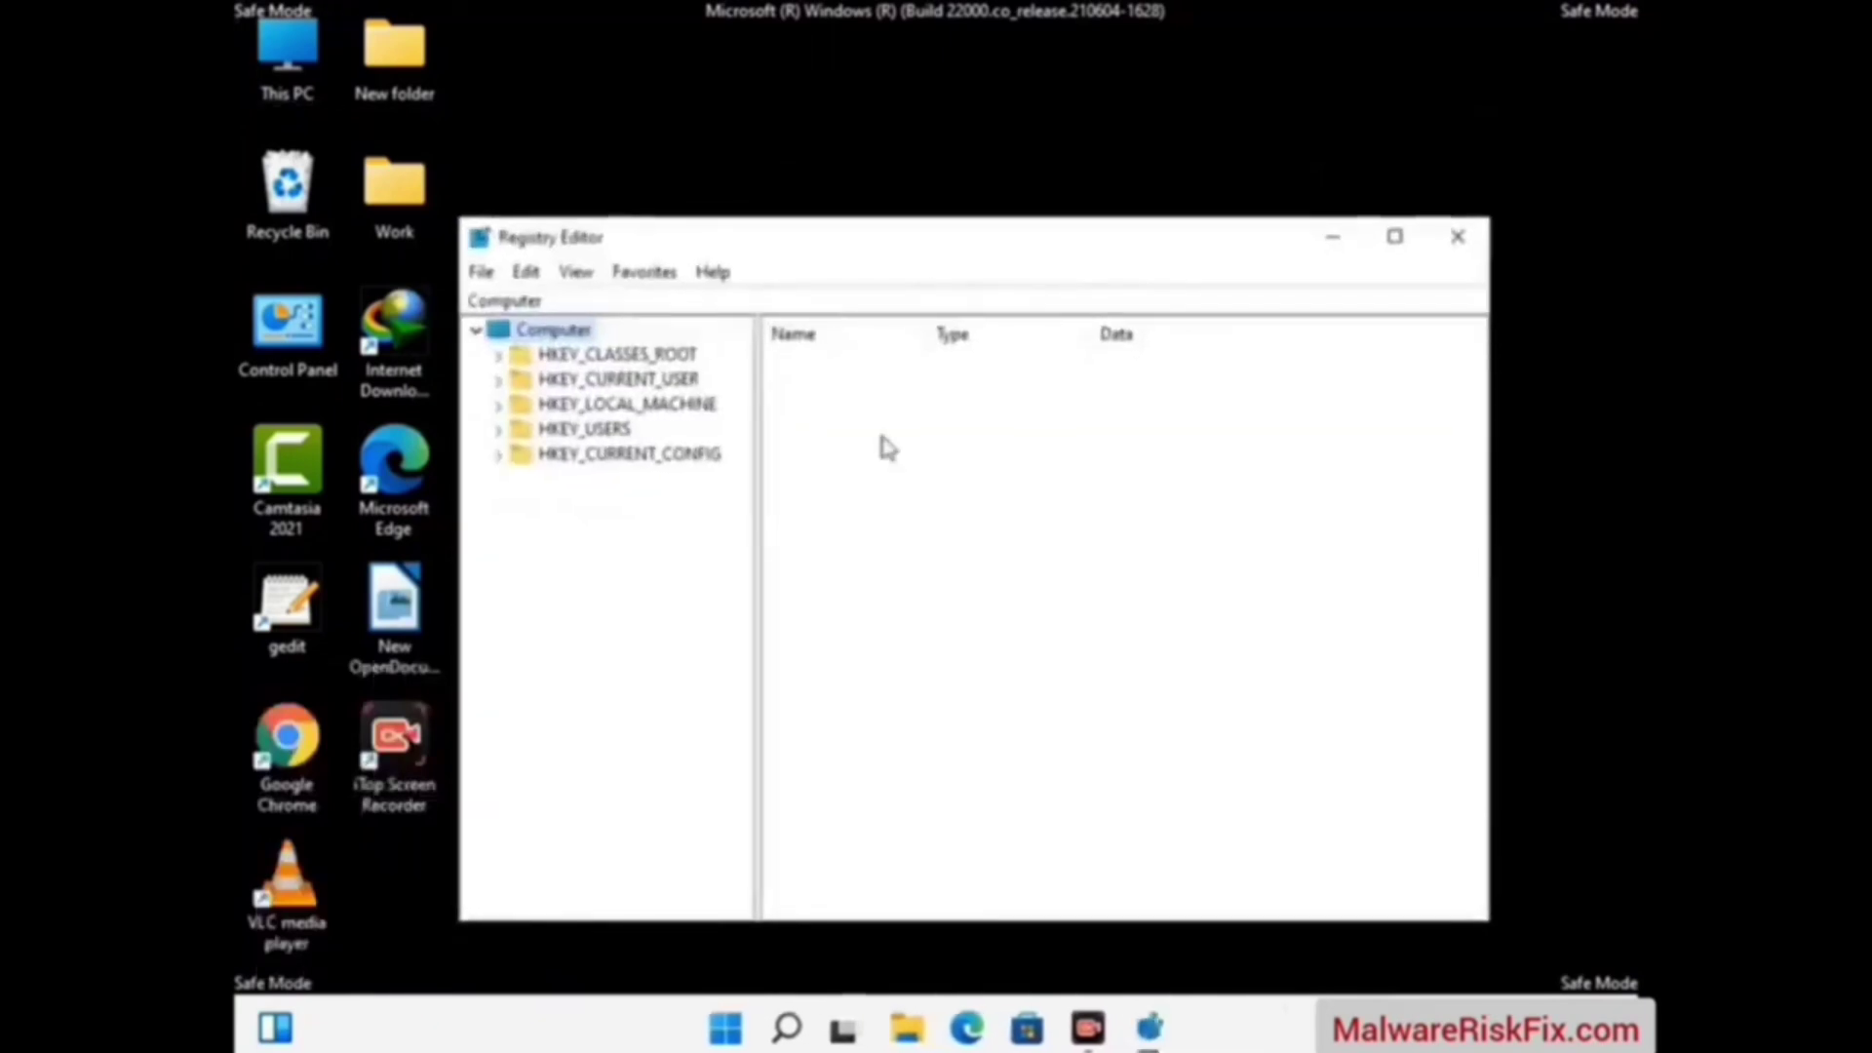
Step: Expand the registry path HKEY_CURRENT_USER\Software\Microsoft
click(625, 404)
click(498, 380)
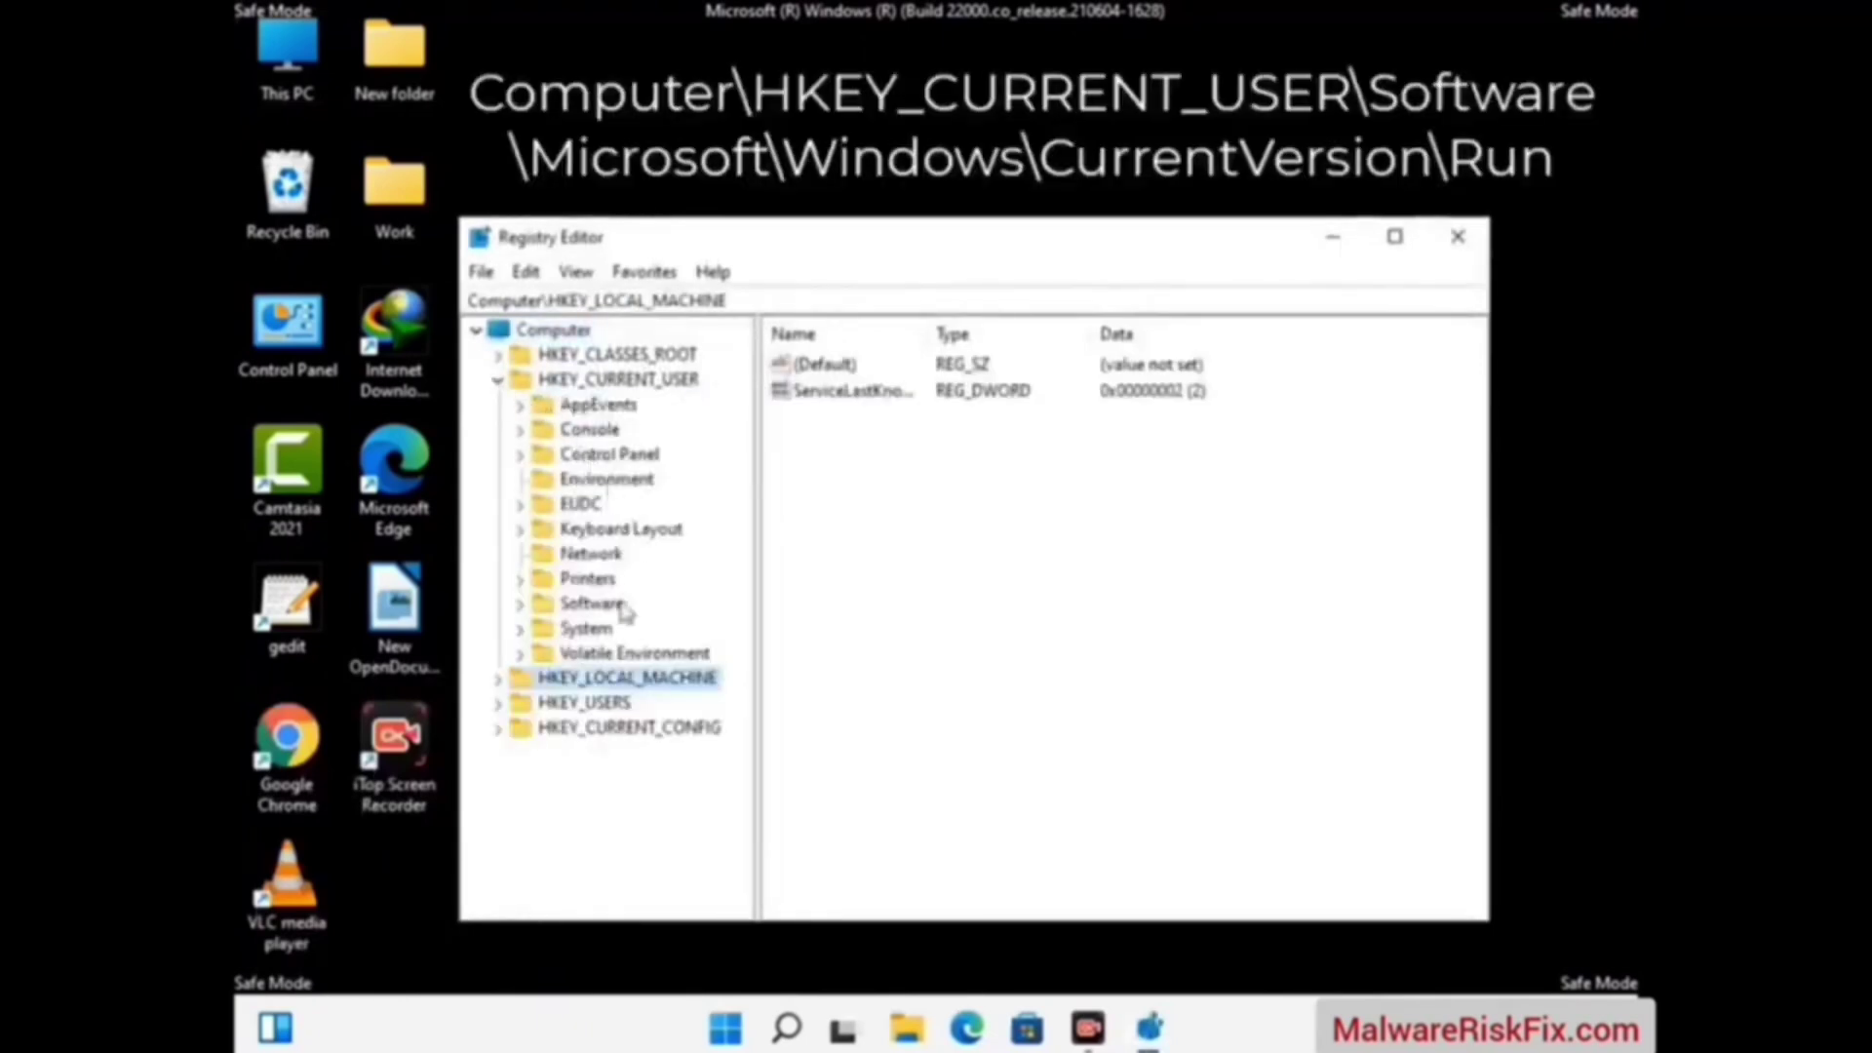
click(588, 606)
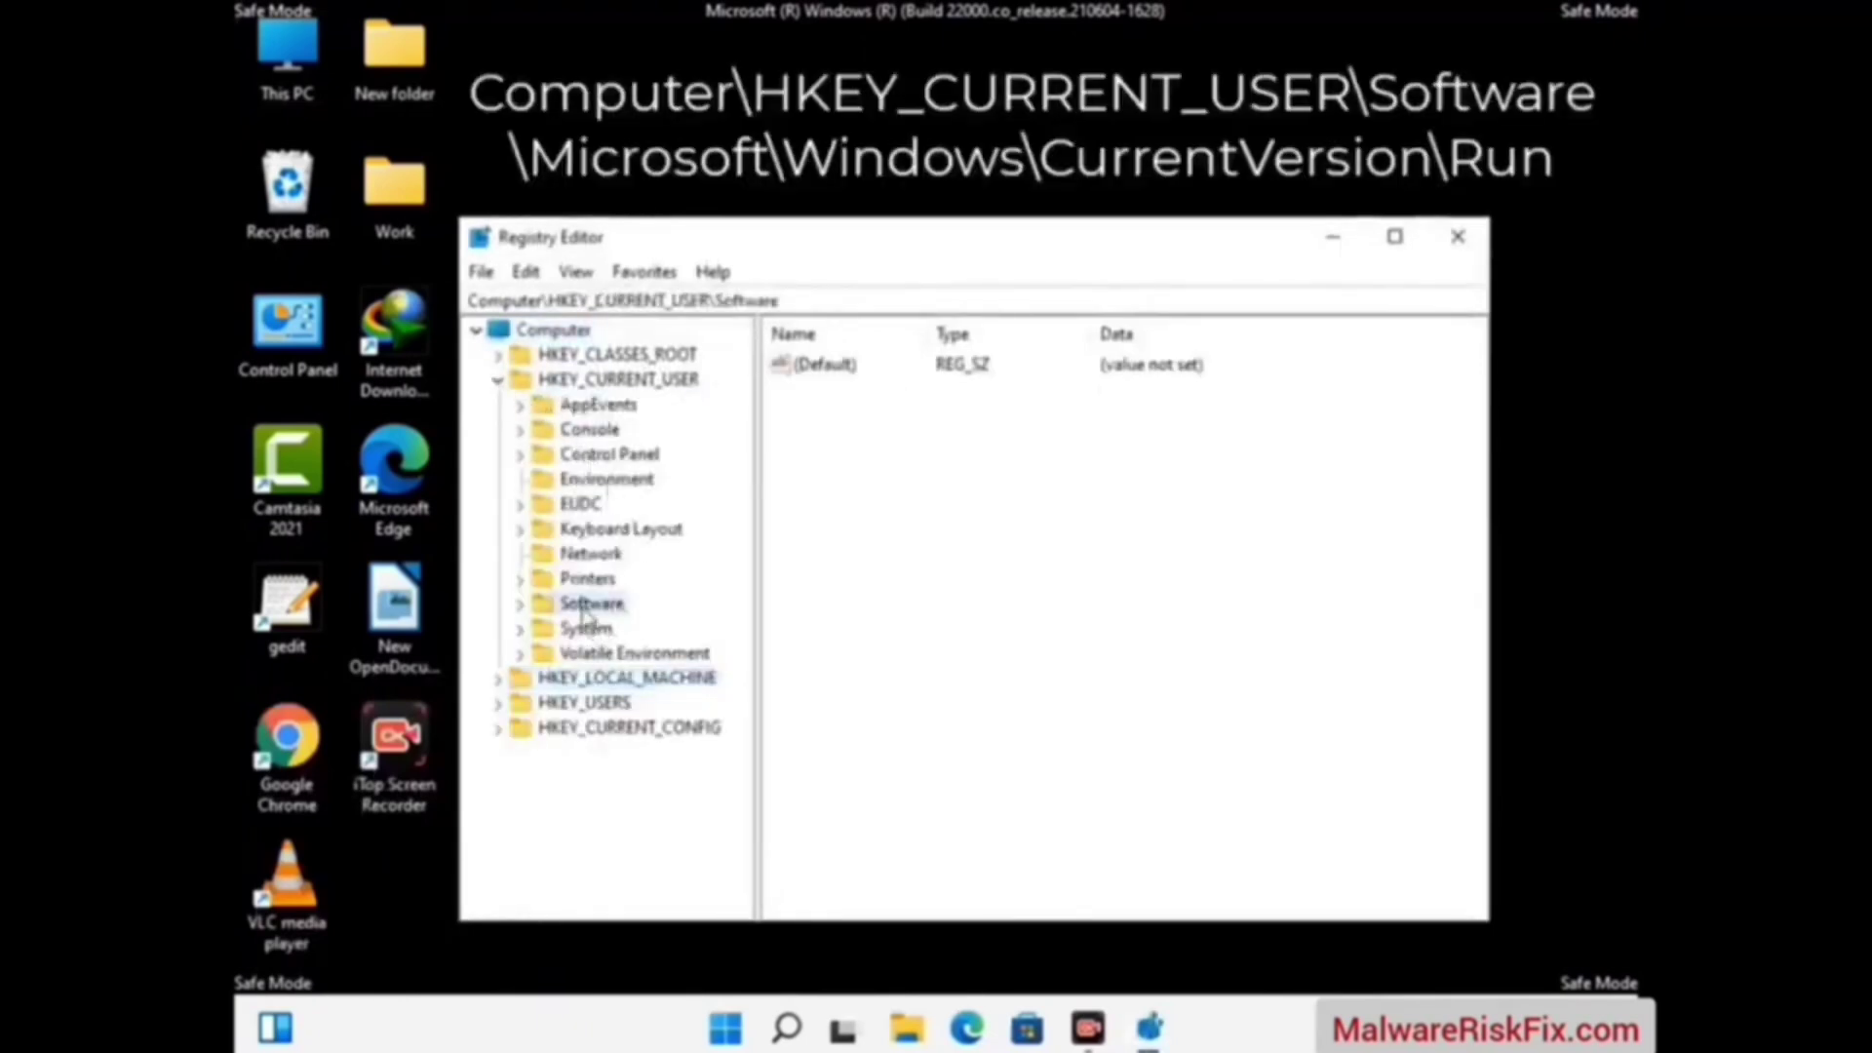
click(521, 606)
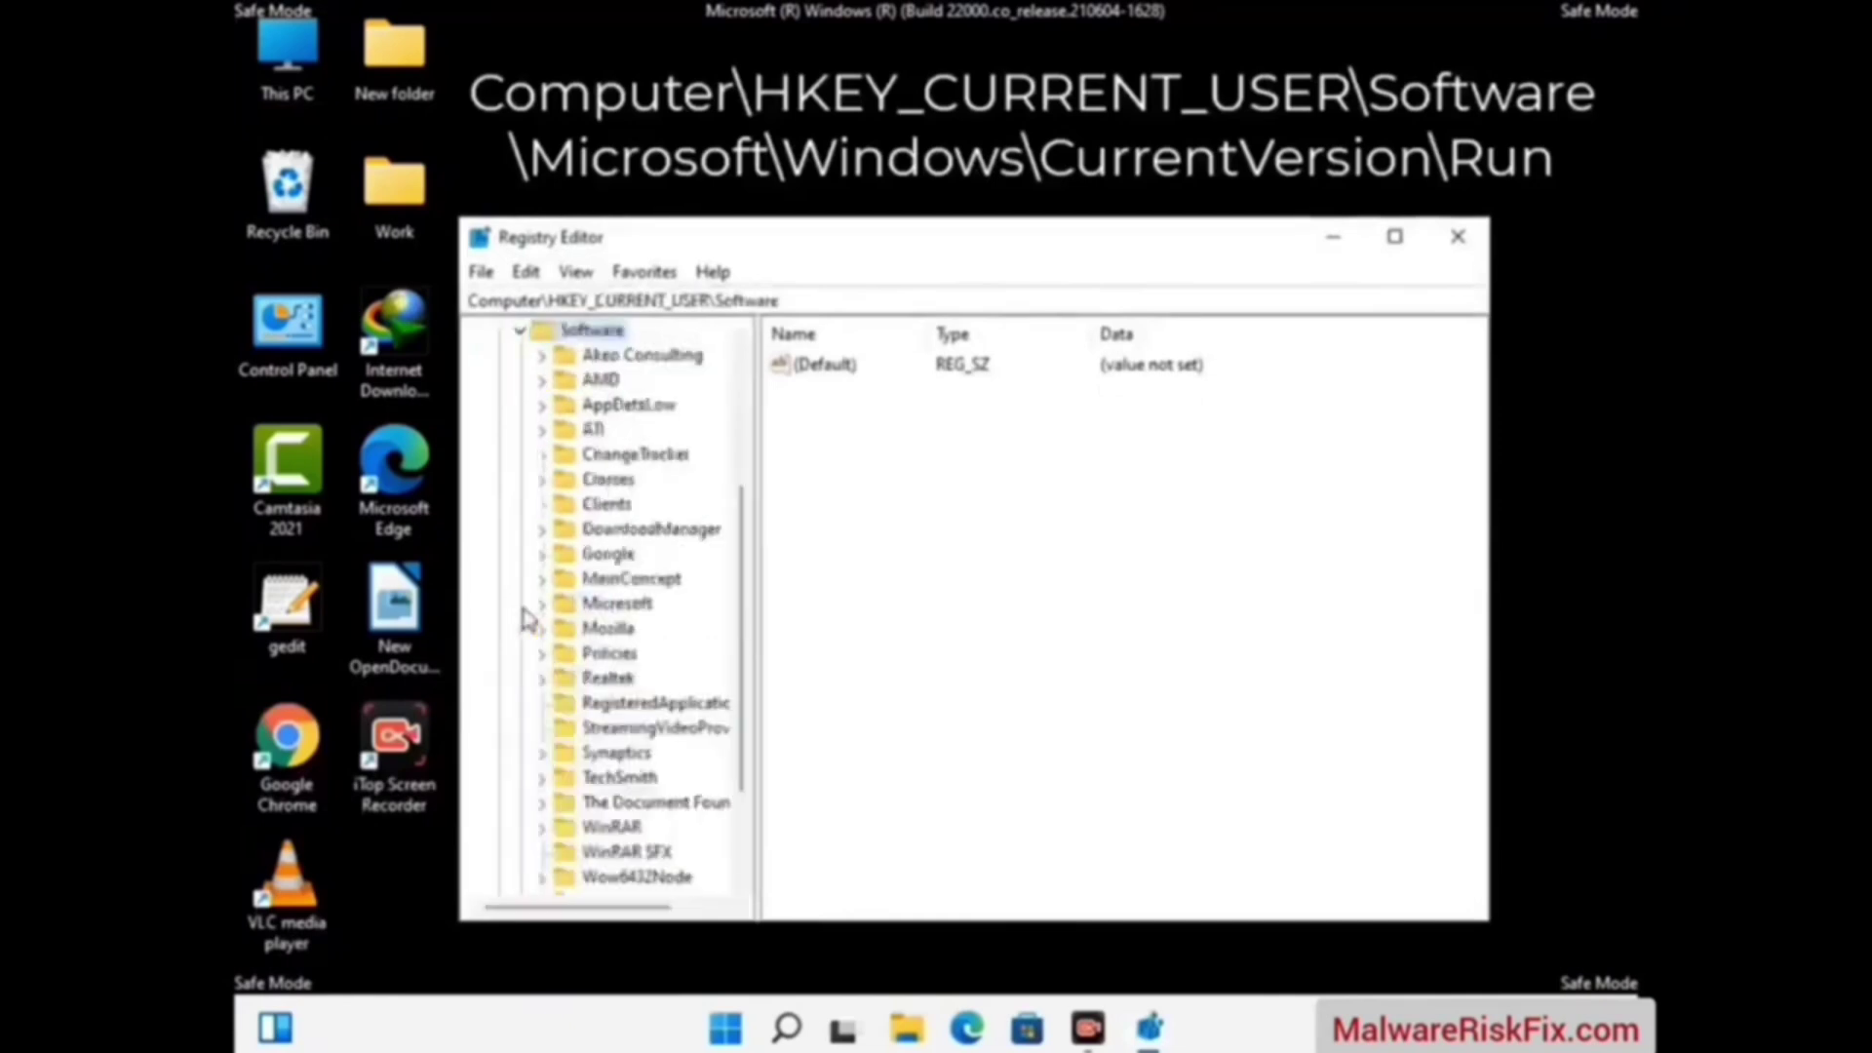
double_click(614, 605)
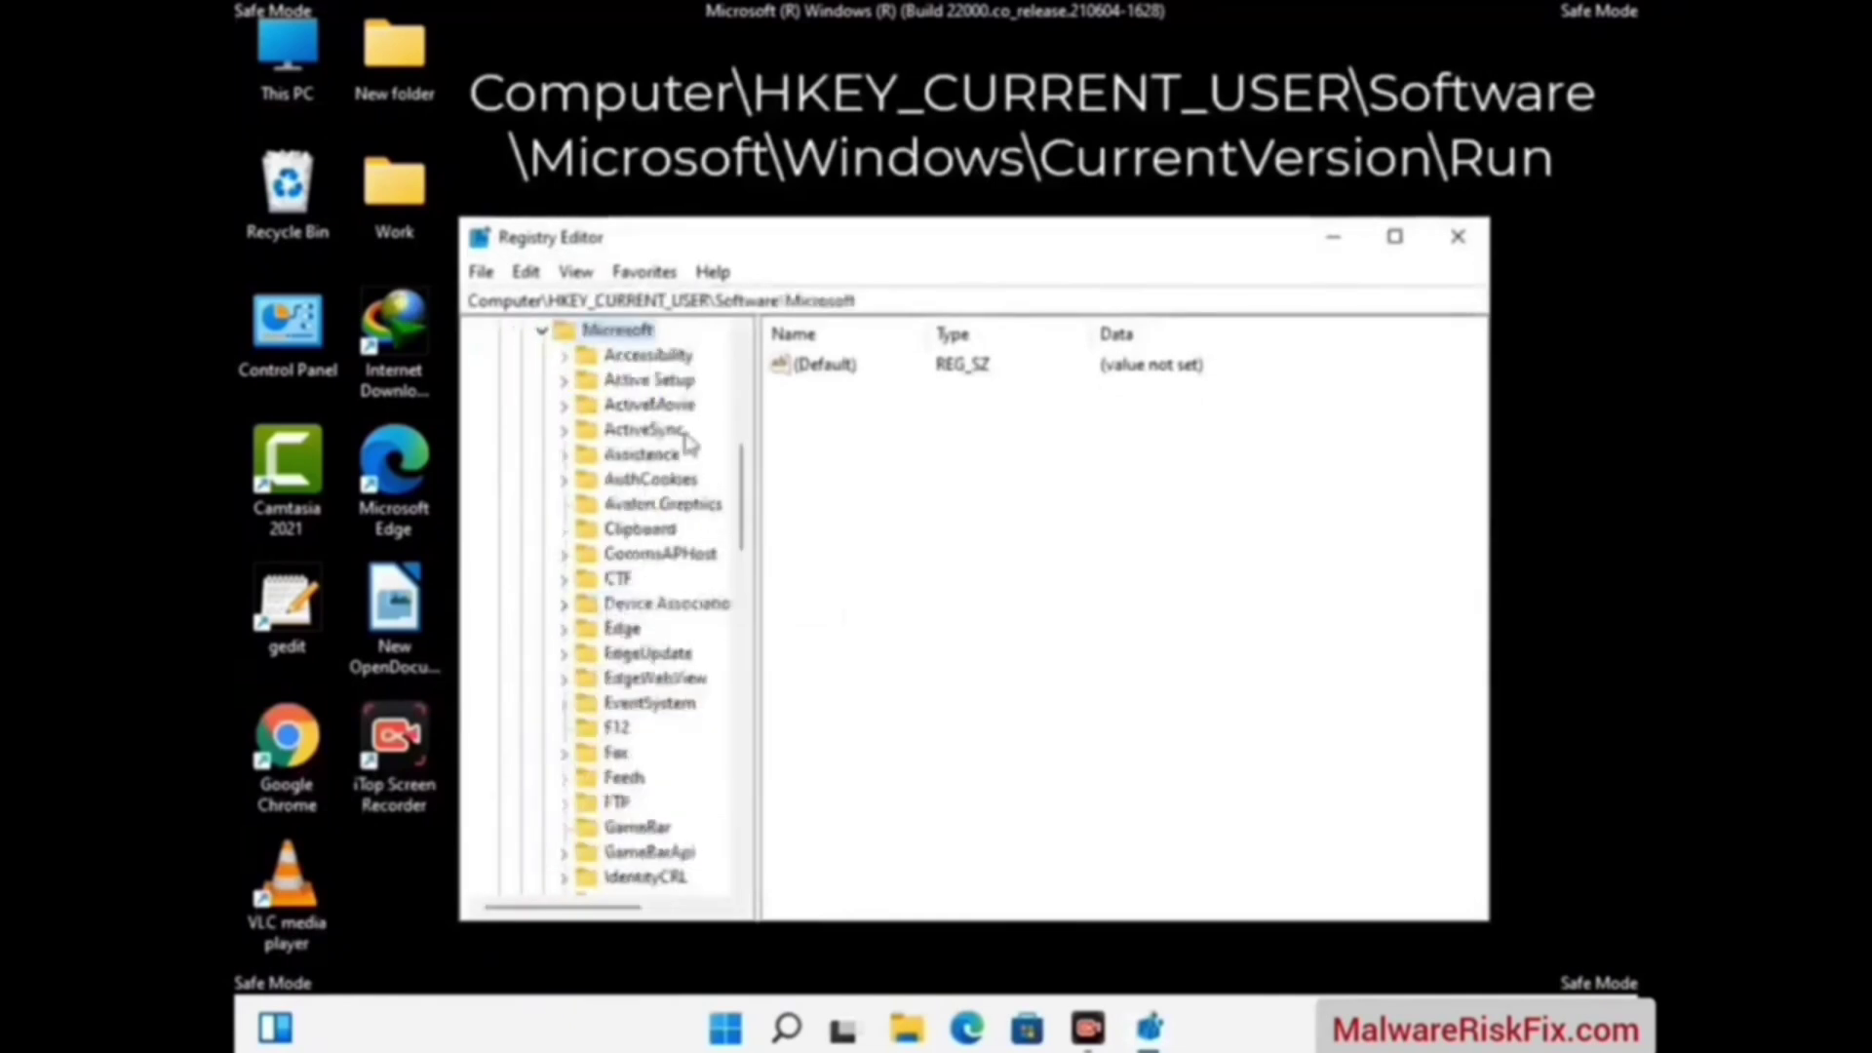
Step: Expand the Windows key under HKEY_CURRENT_USER\Software\Microsoft and open its CurrentVersion subkey
scroll(678, 624, down, 4)
scroll(678, 643, down, 3)
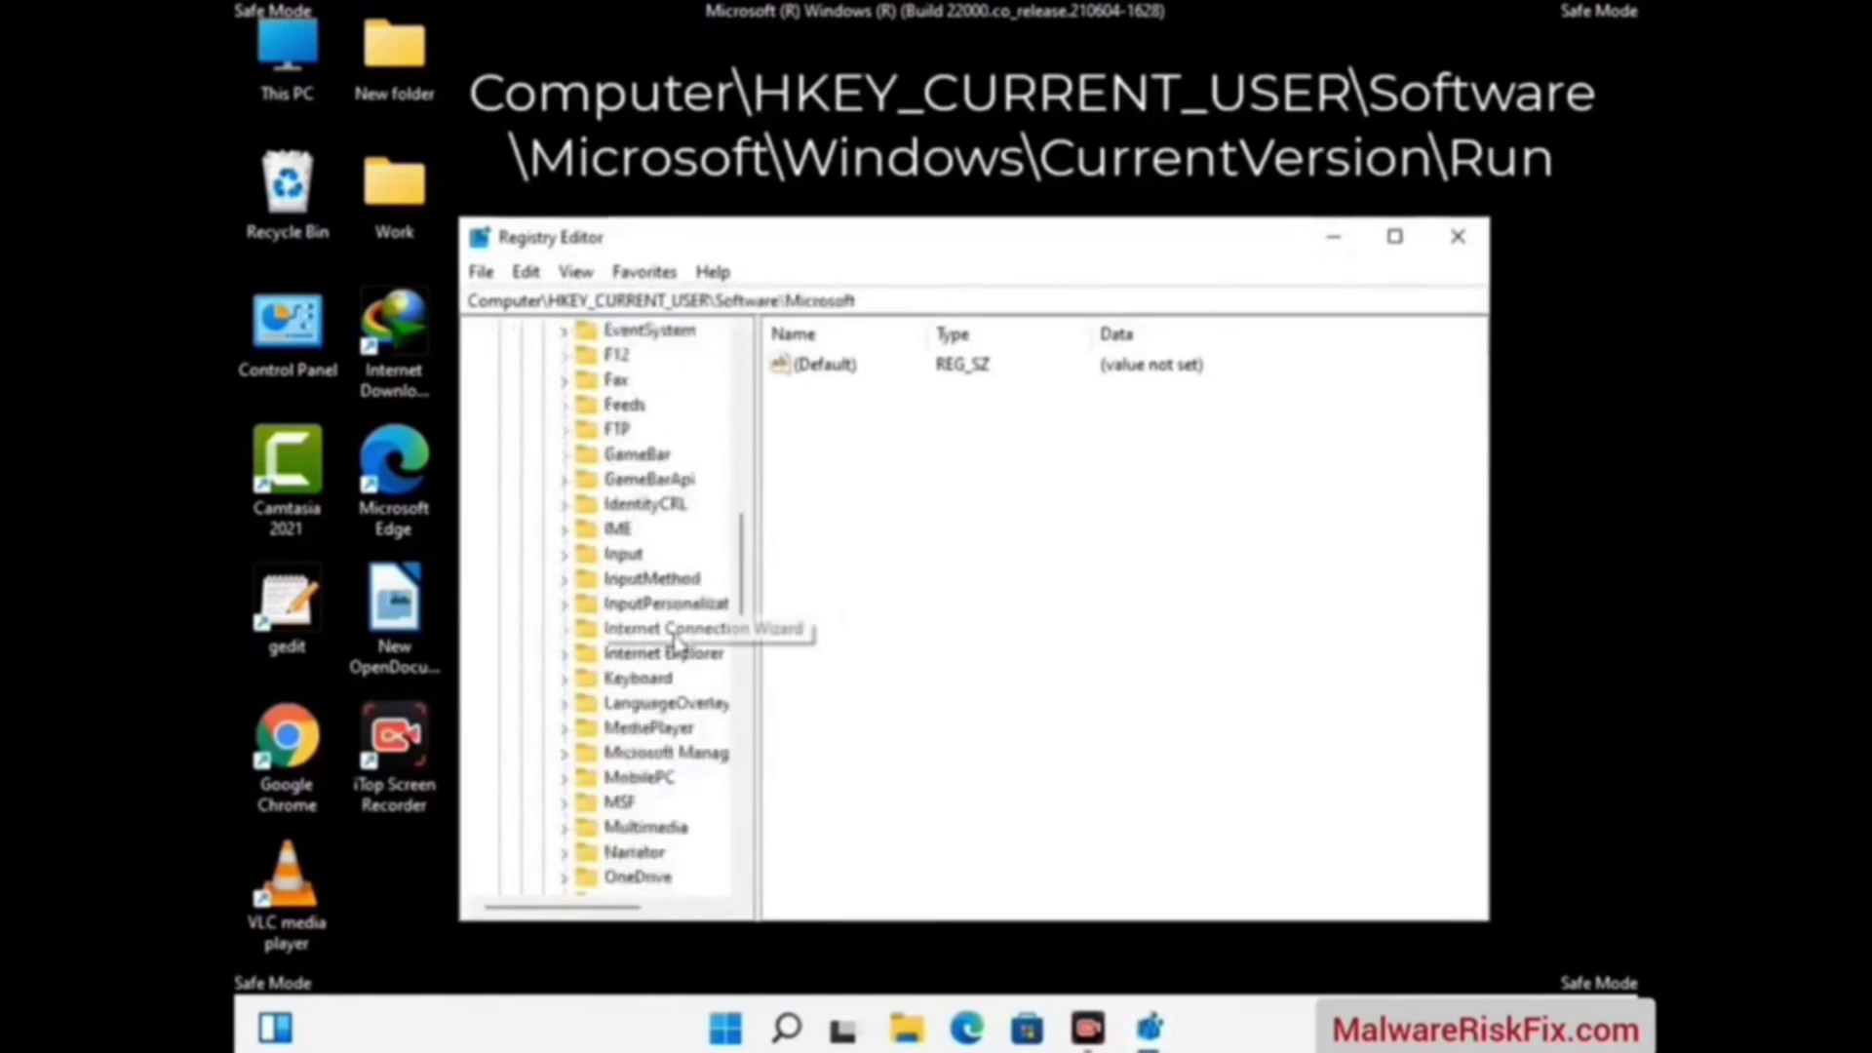
scroll(680, 646, down, 7)
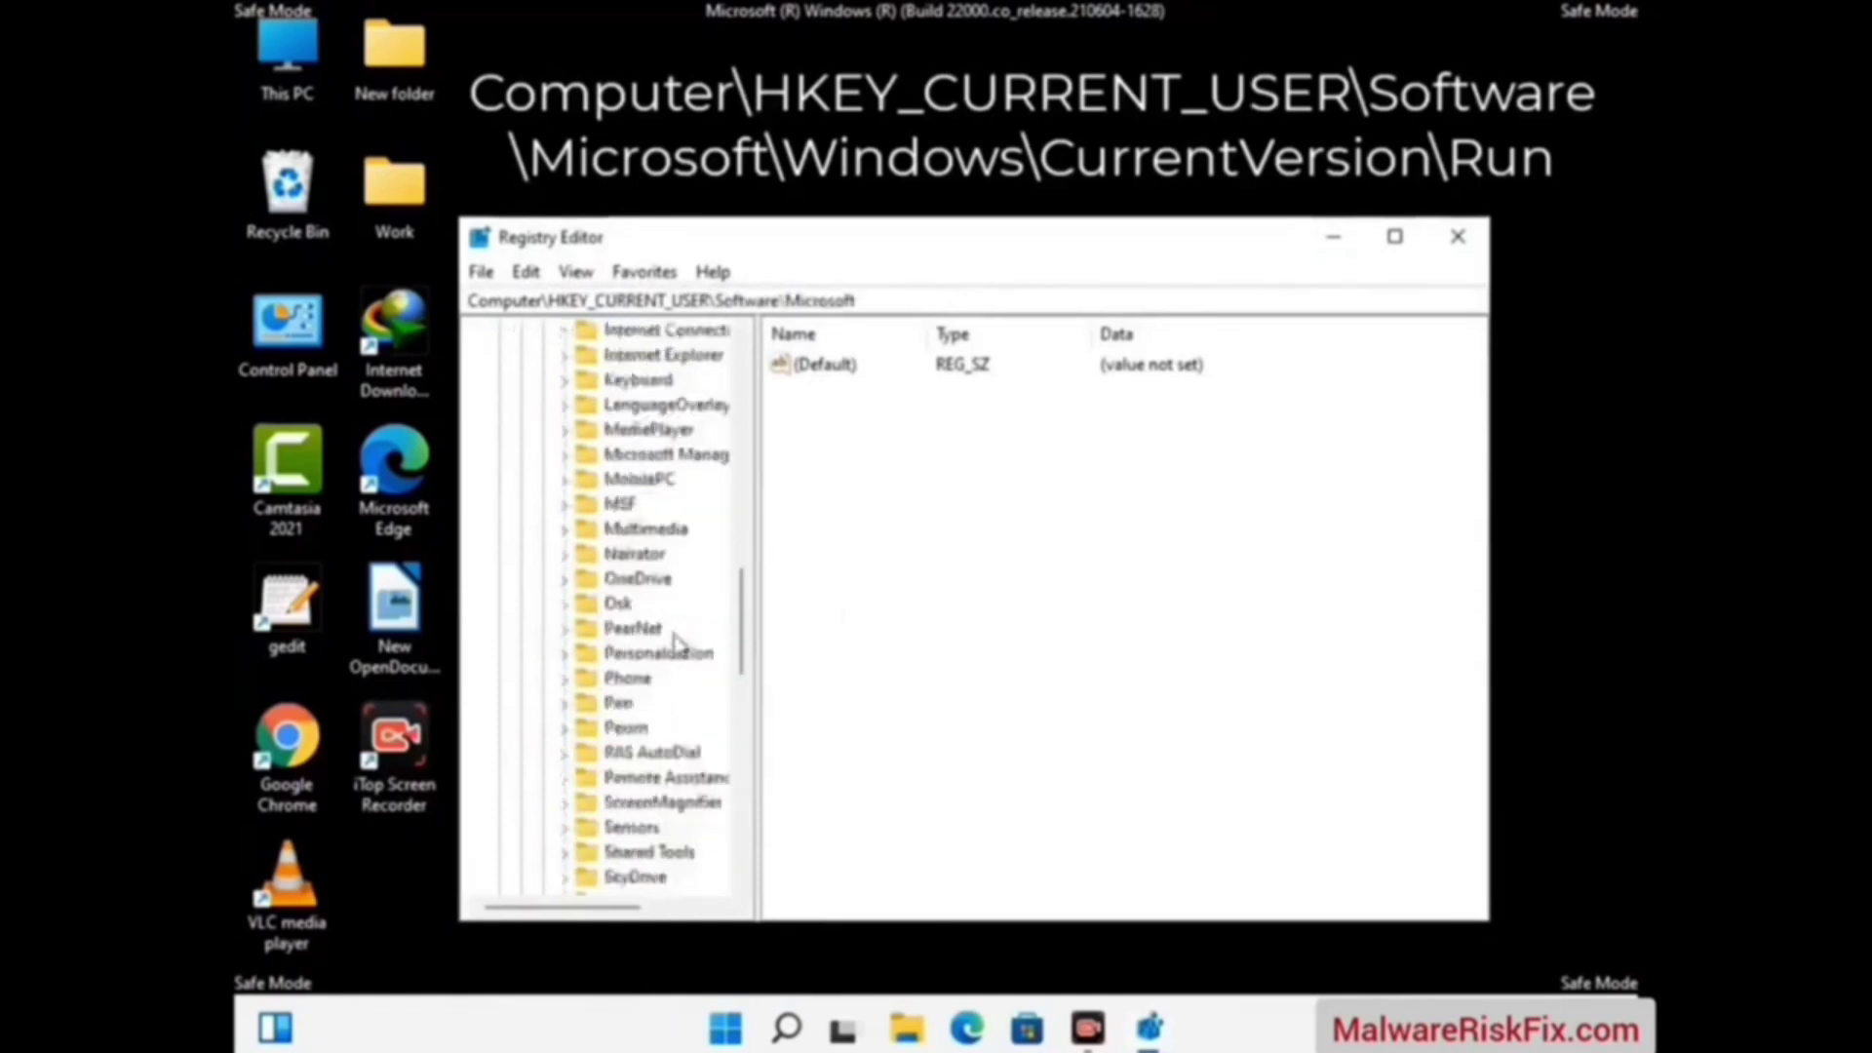
scroll(679, 645, down, 3)
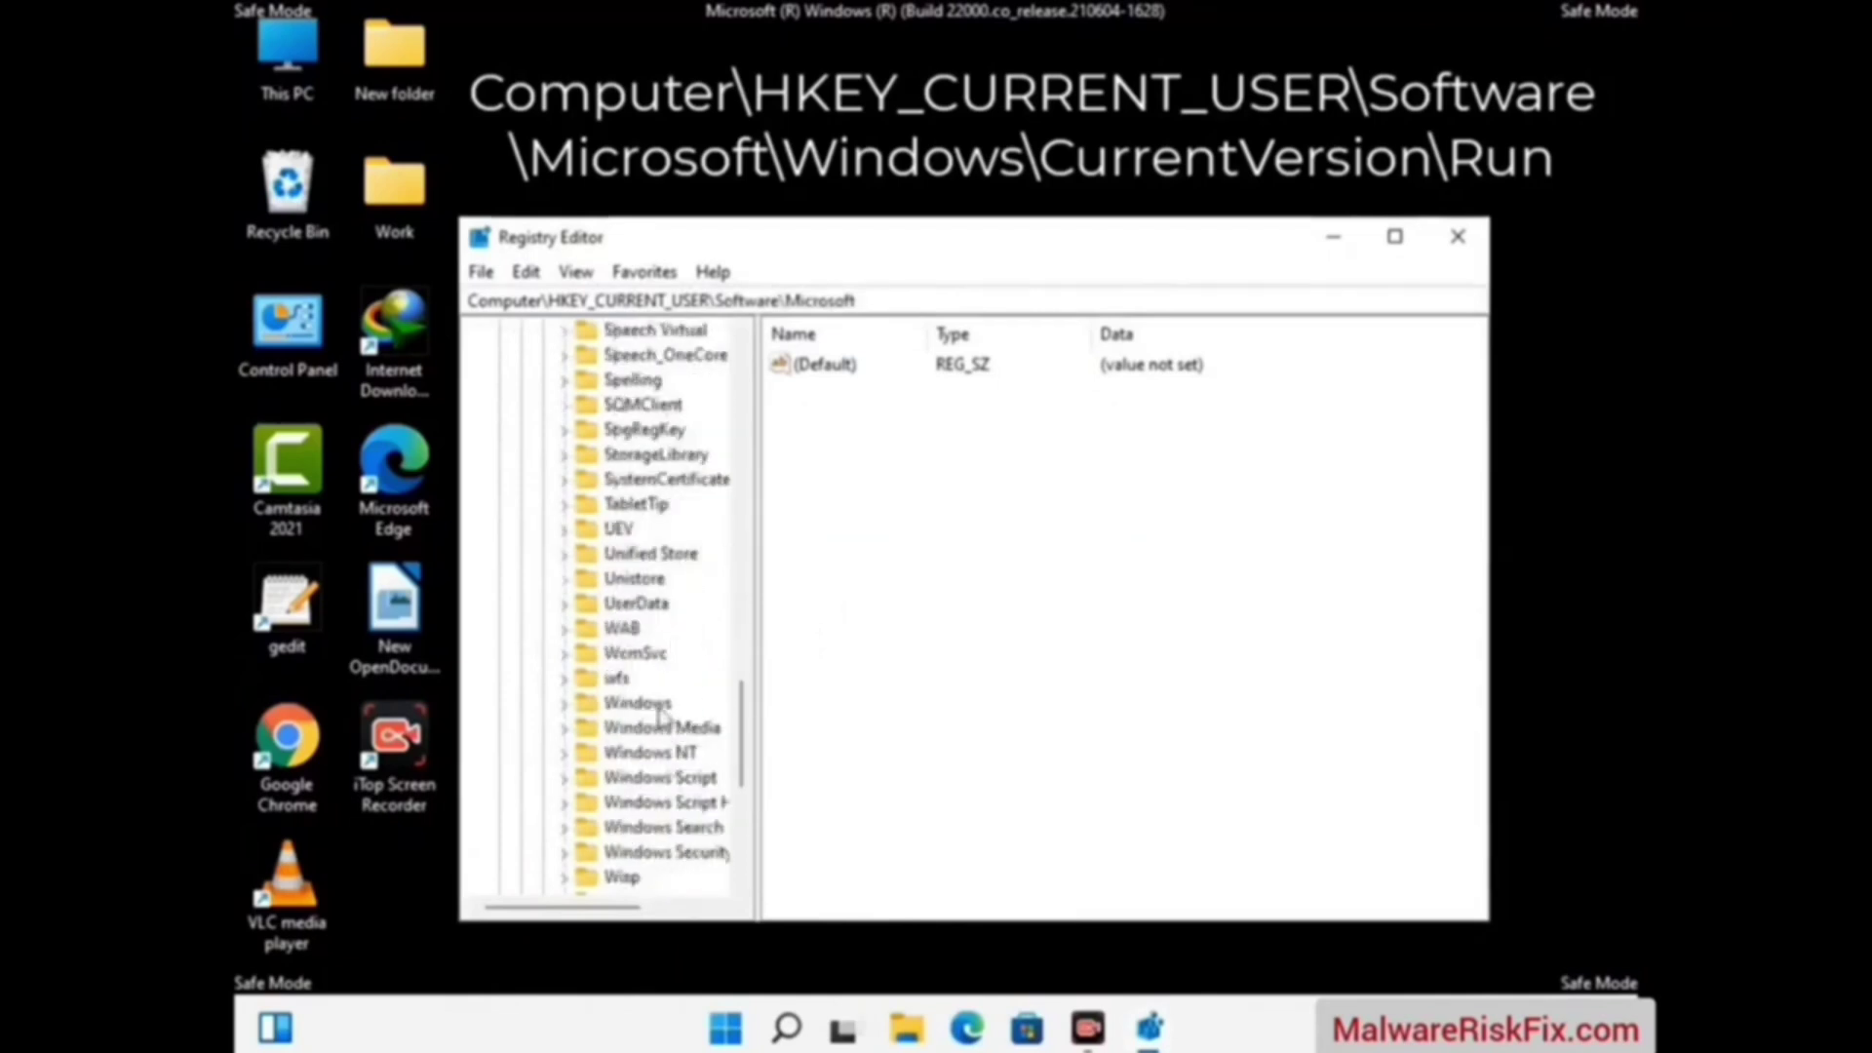
double_click(639, 702)
scroll(682, 694, down, 1)
double_click(679, 677)
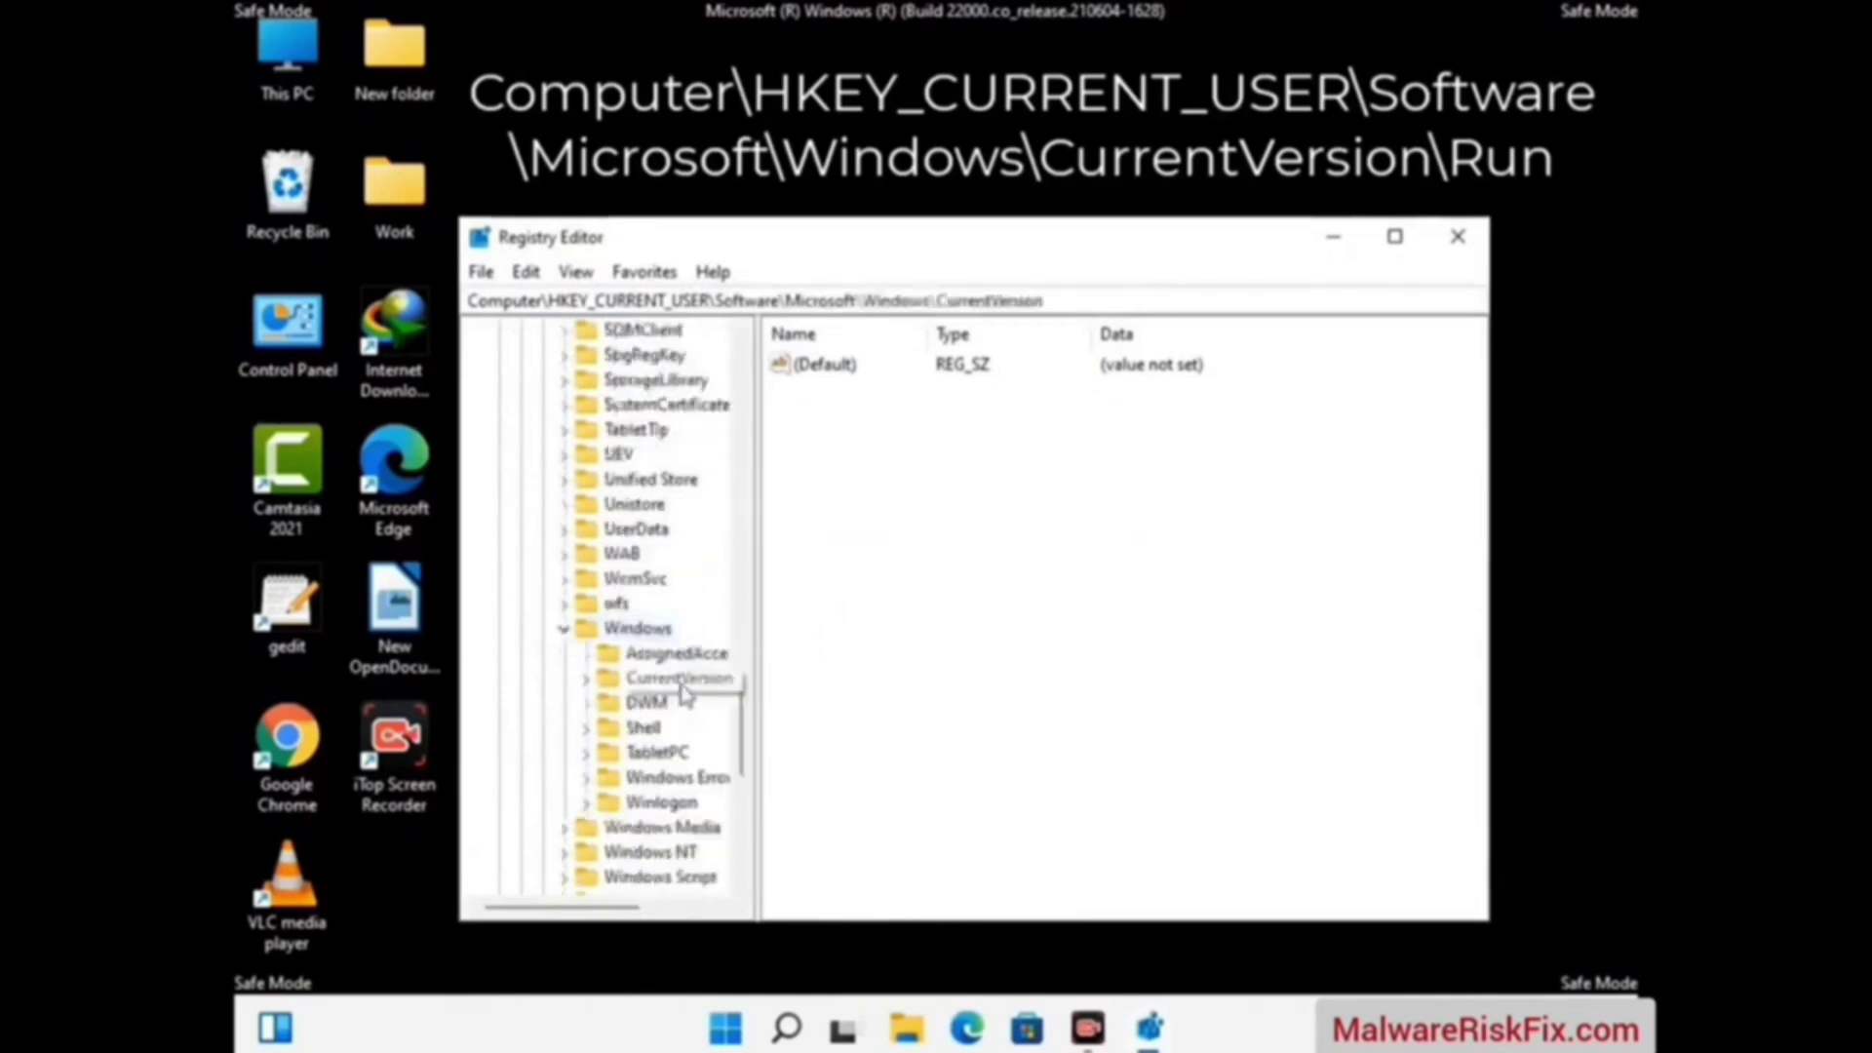
Step: Open the Run subkey under HKEY_CURRENT_USER\Software\Microsoft\Windows\CurrentVersion
scroll(673, 643, down, 3)
scroll(671, 644, down, 2)
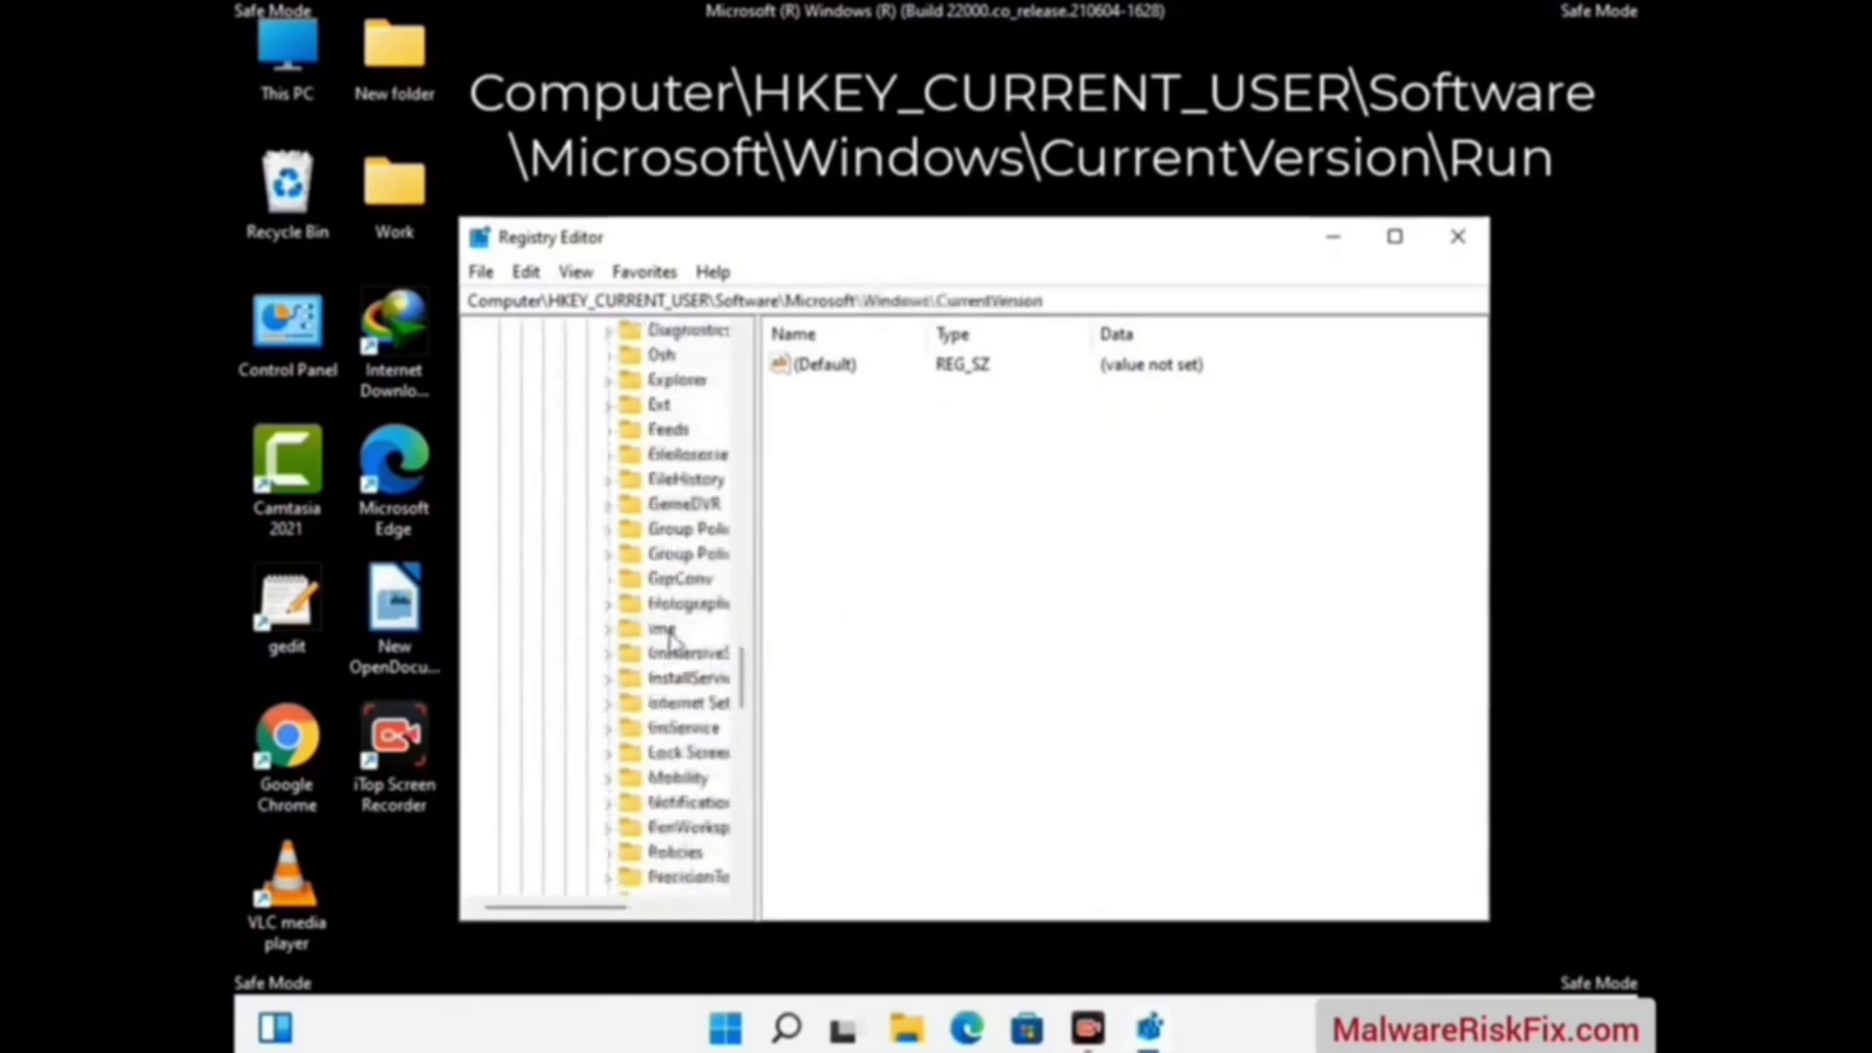
scroll(671, 644, down, 2)
scroll(671, 644, down, 1)
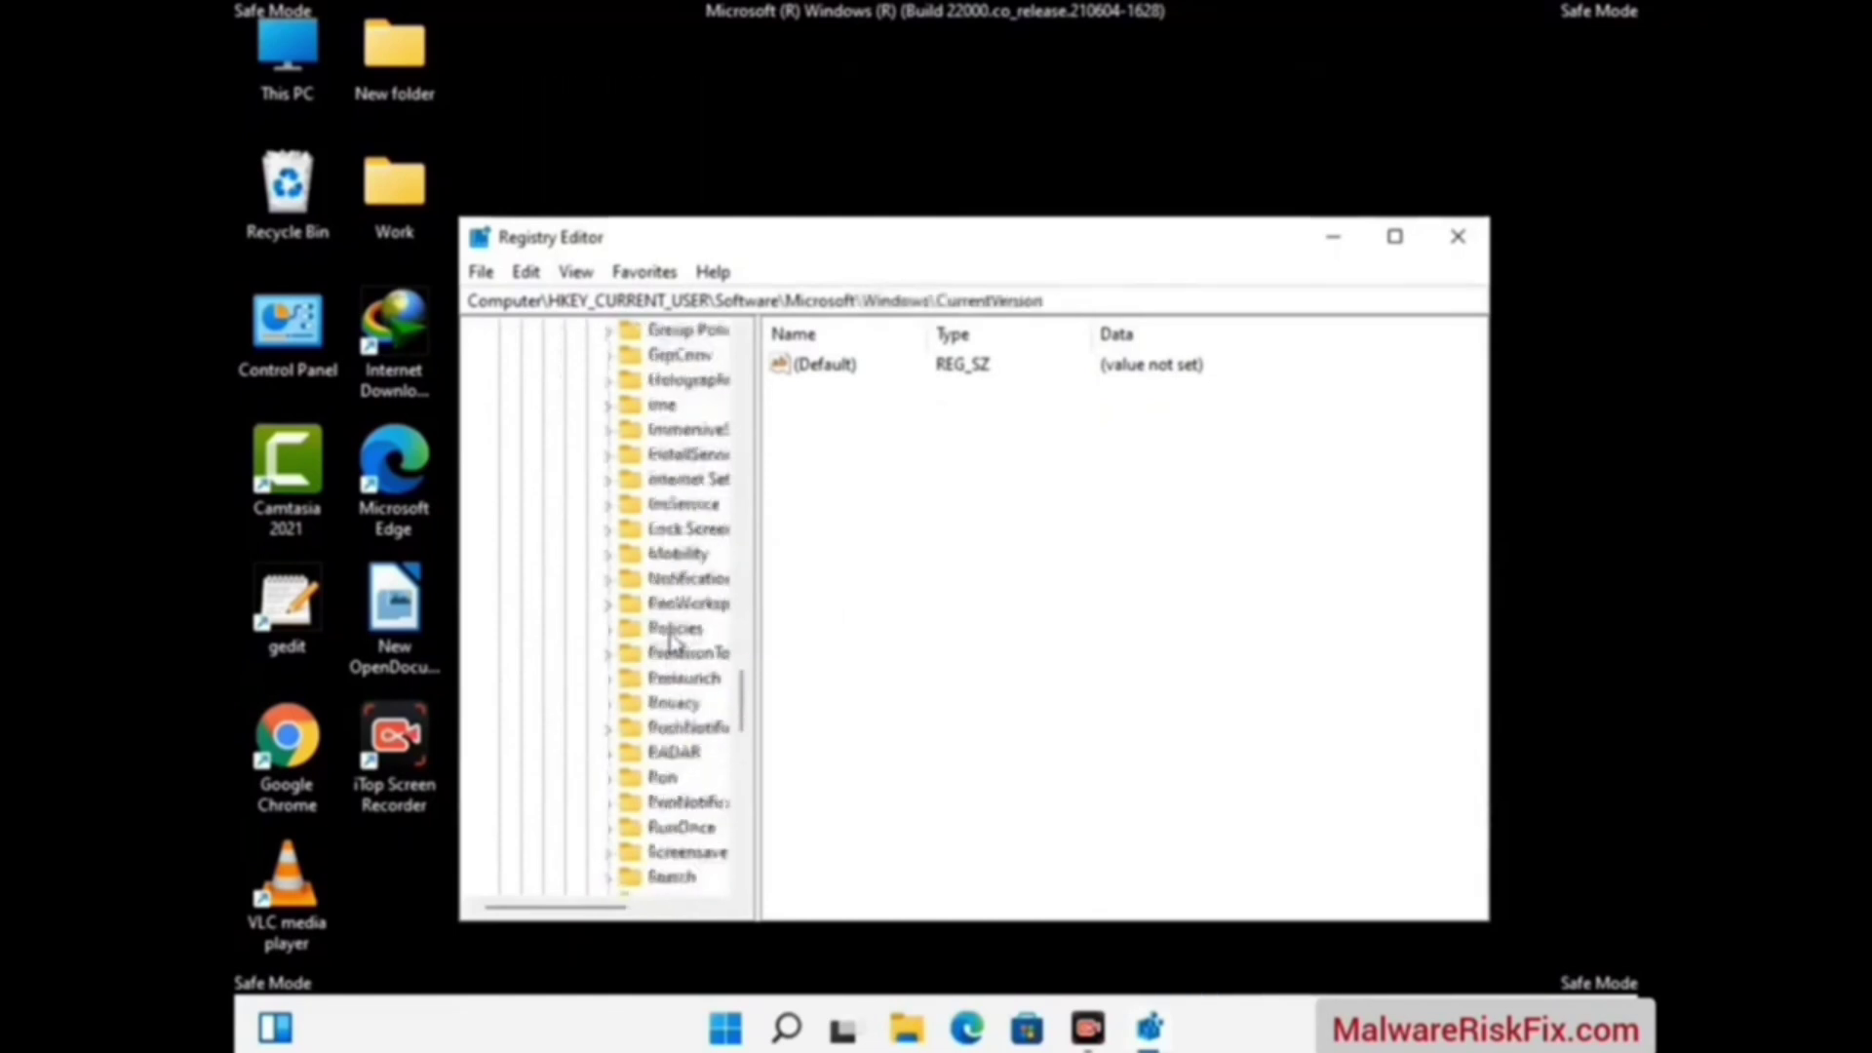
scroll(670, 683, down, 1)
click(663, 704)
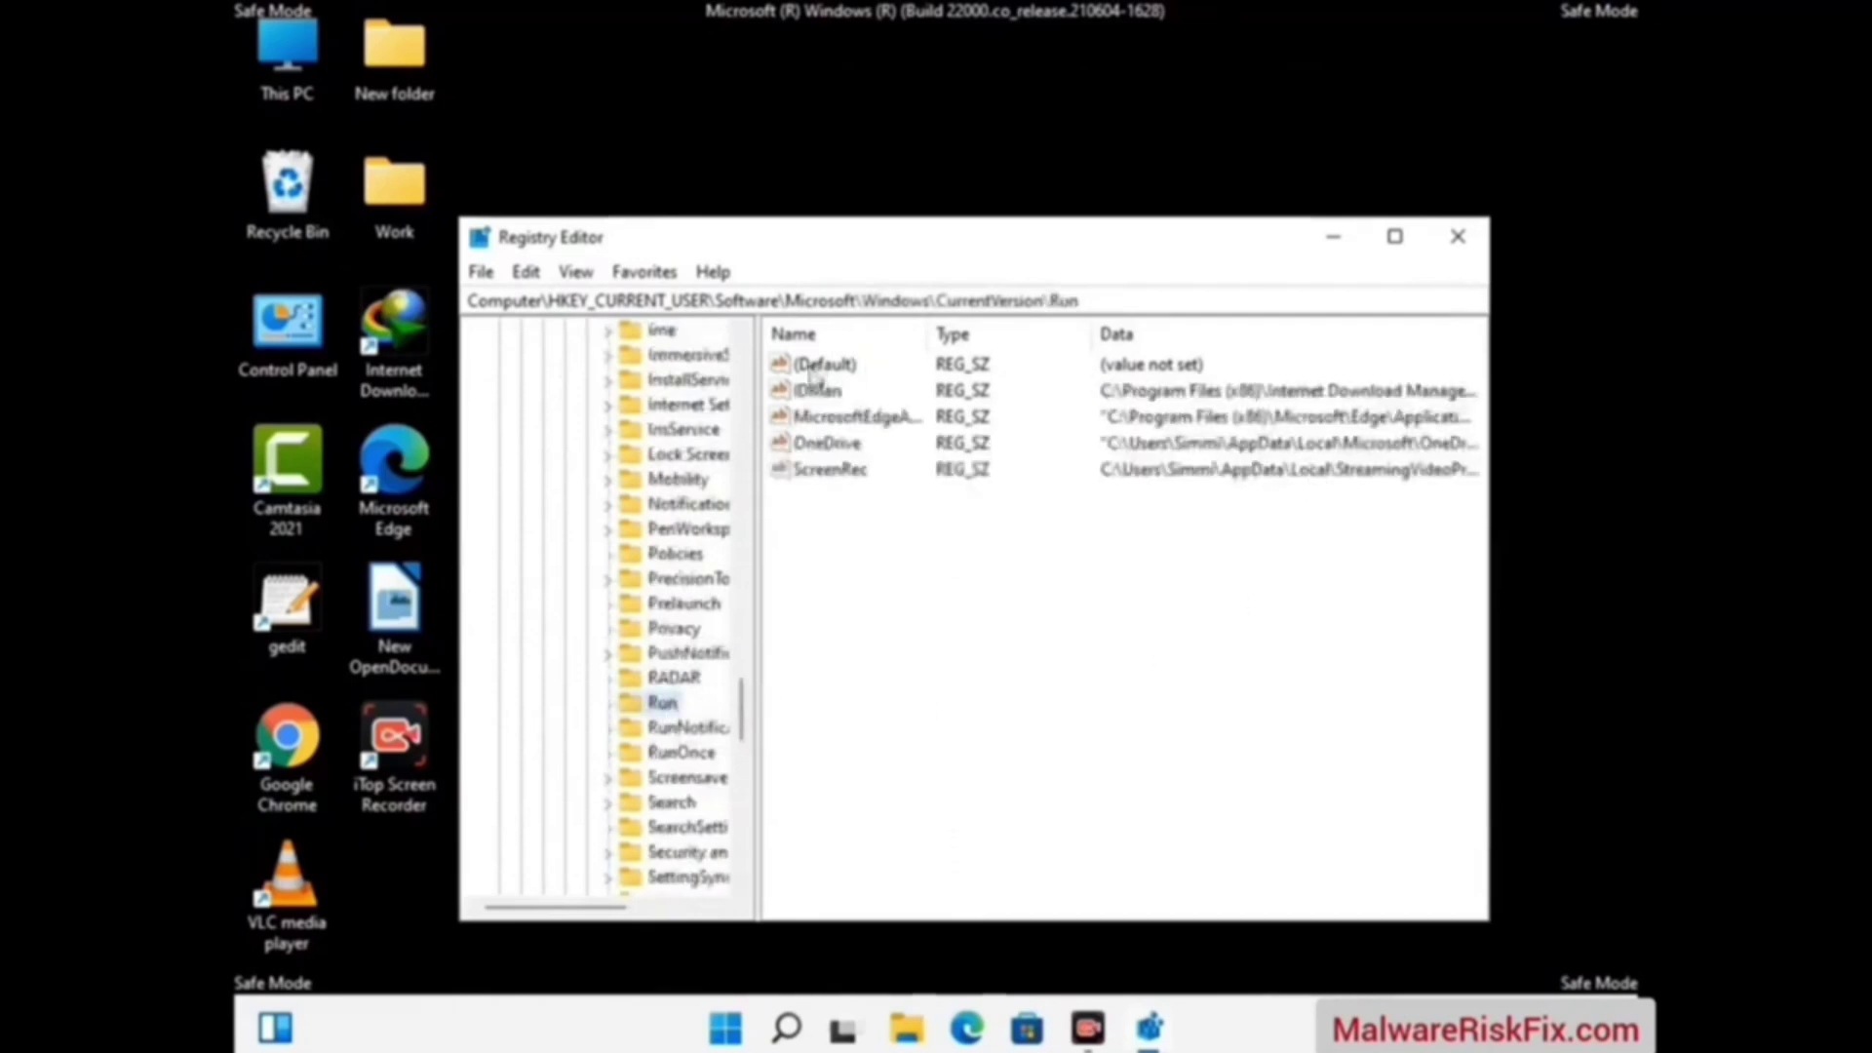
Step: Delete the ScreenRec value from the Run key
click(827, 474)
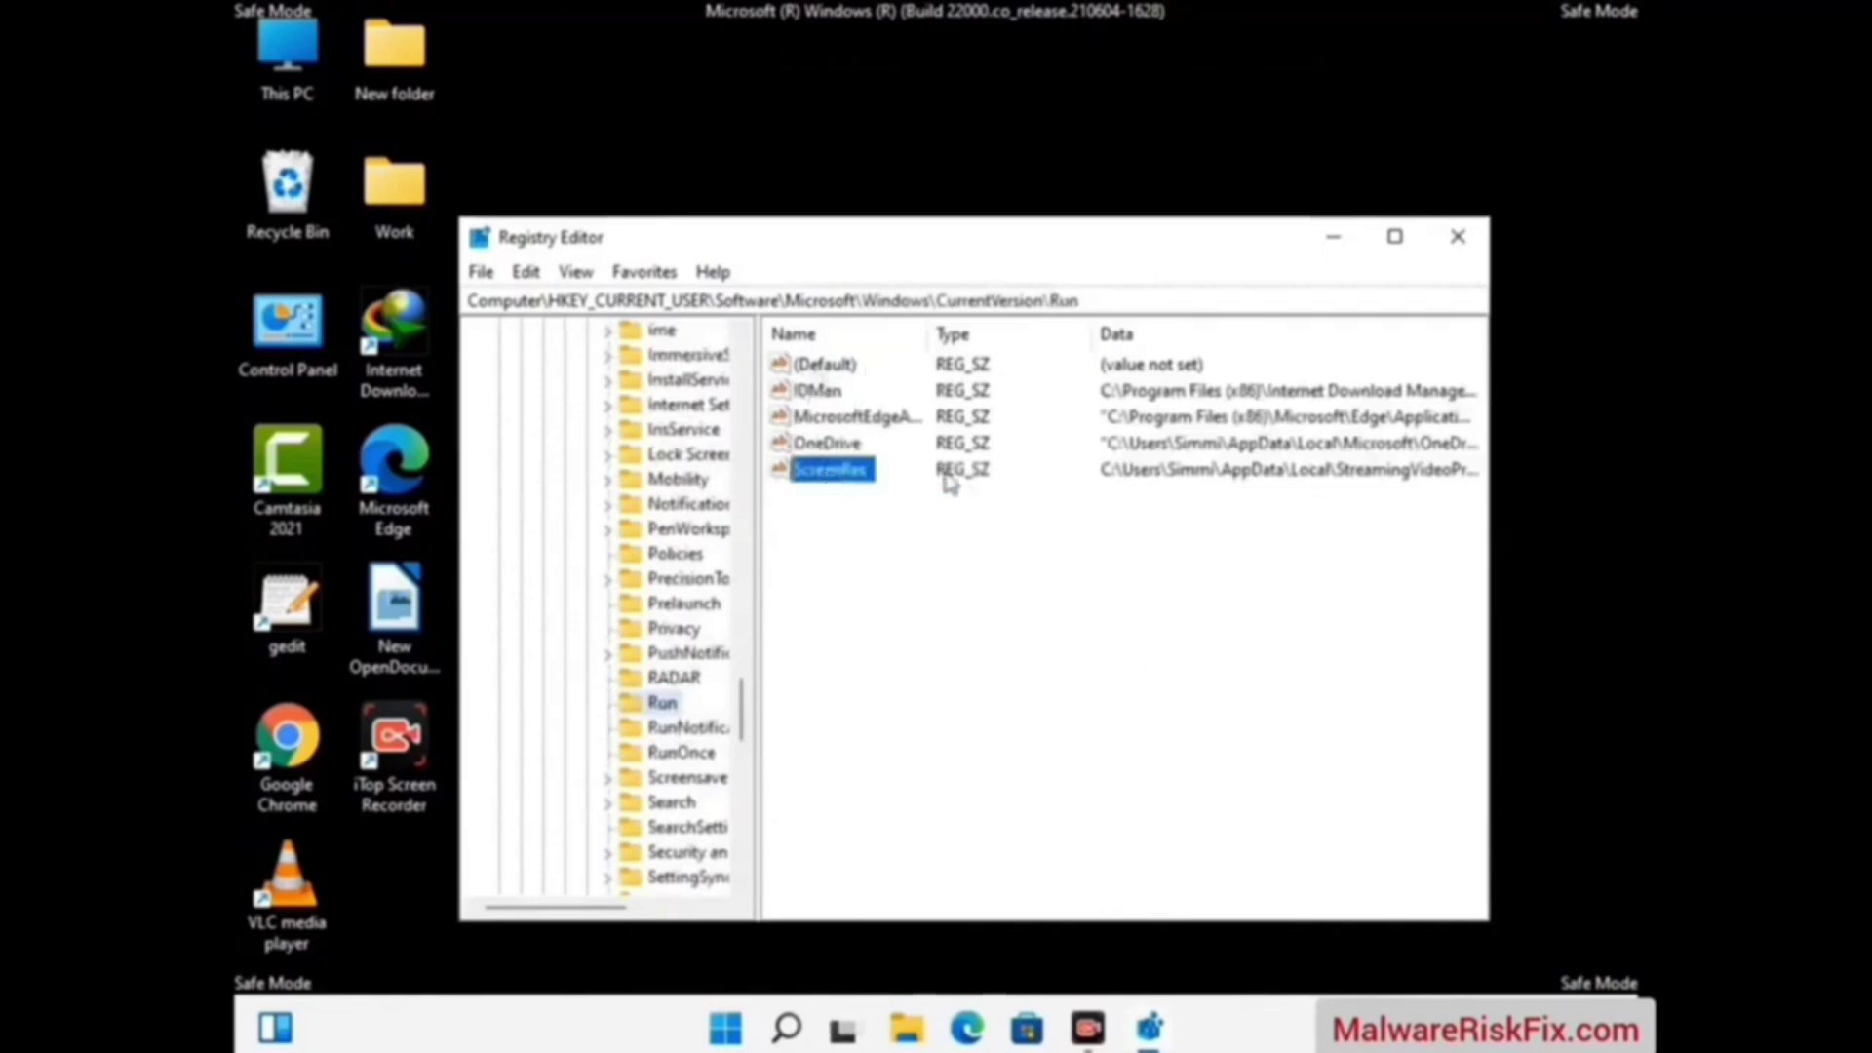
click(846, 475)
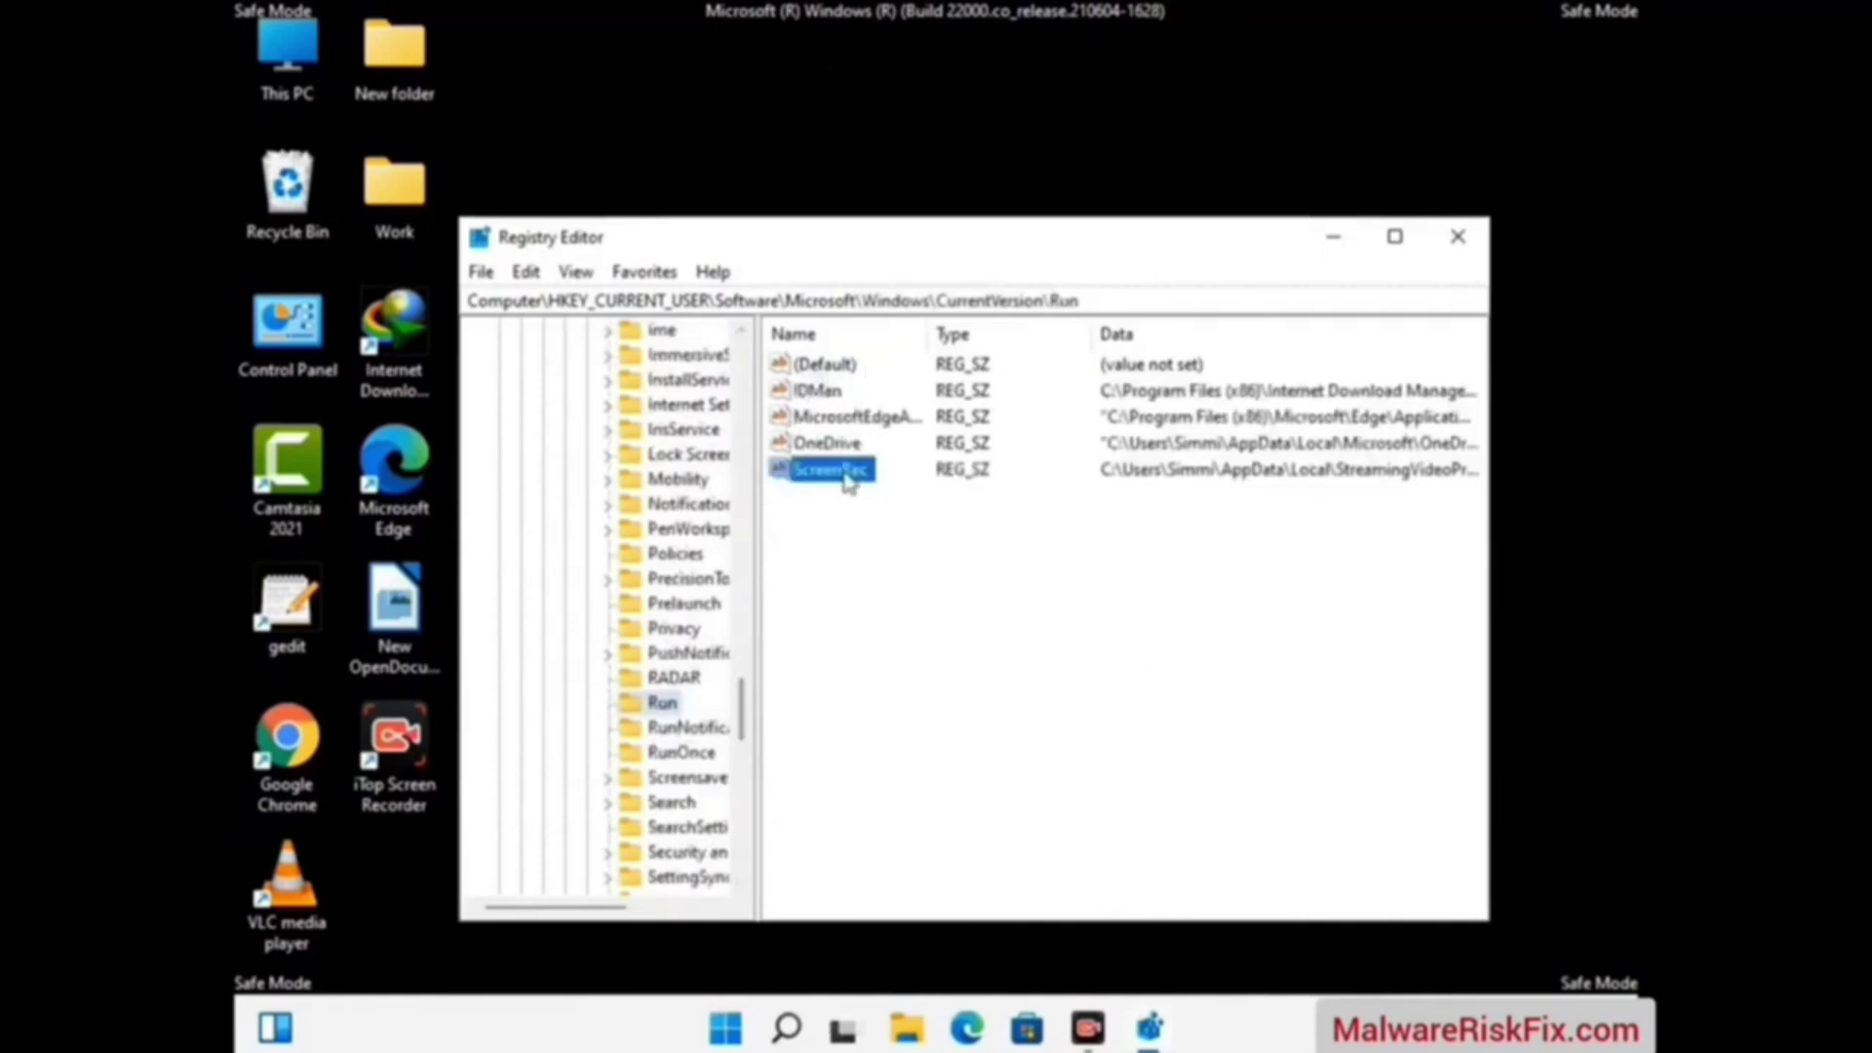
right_click(846, 482)
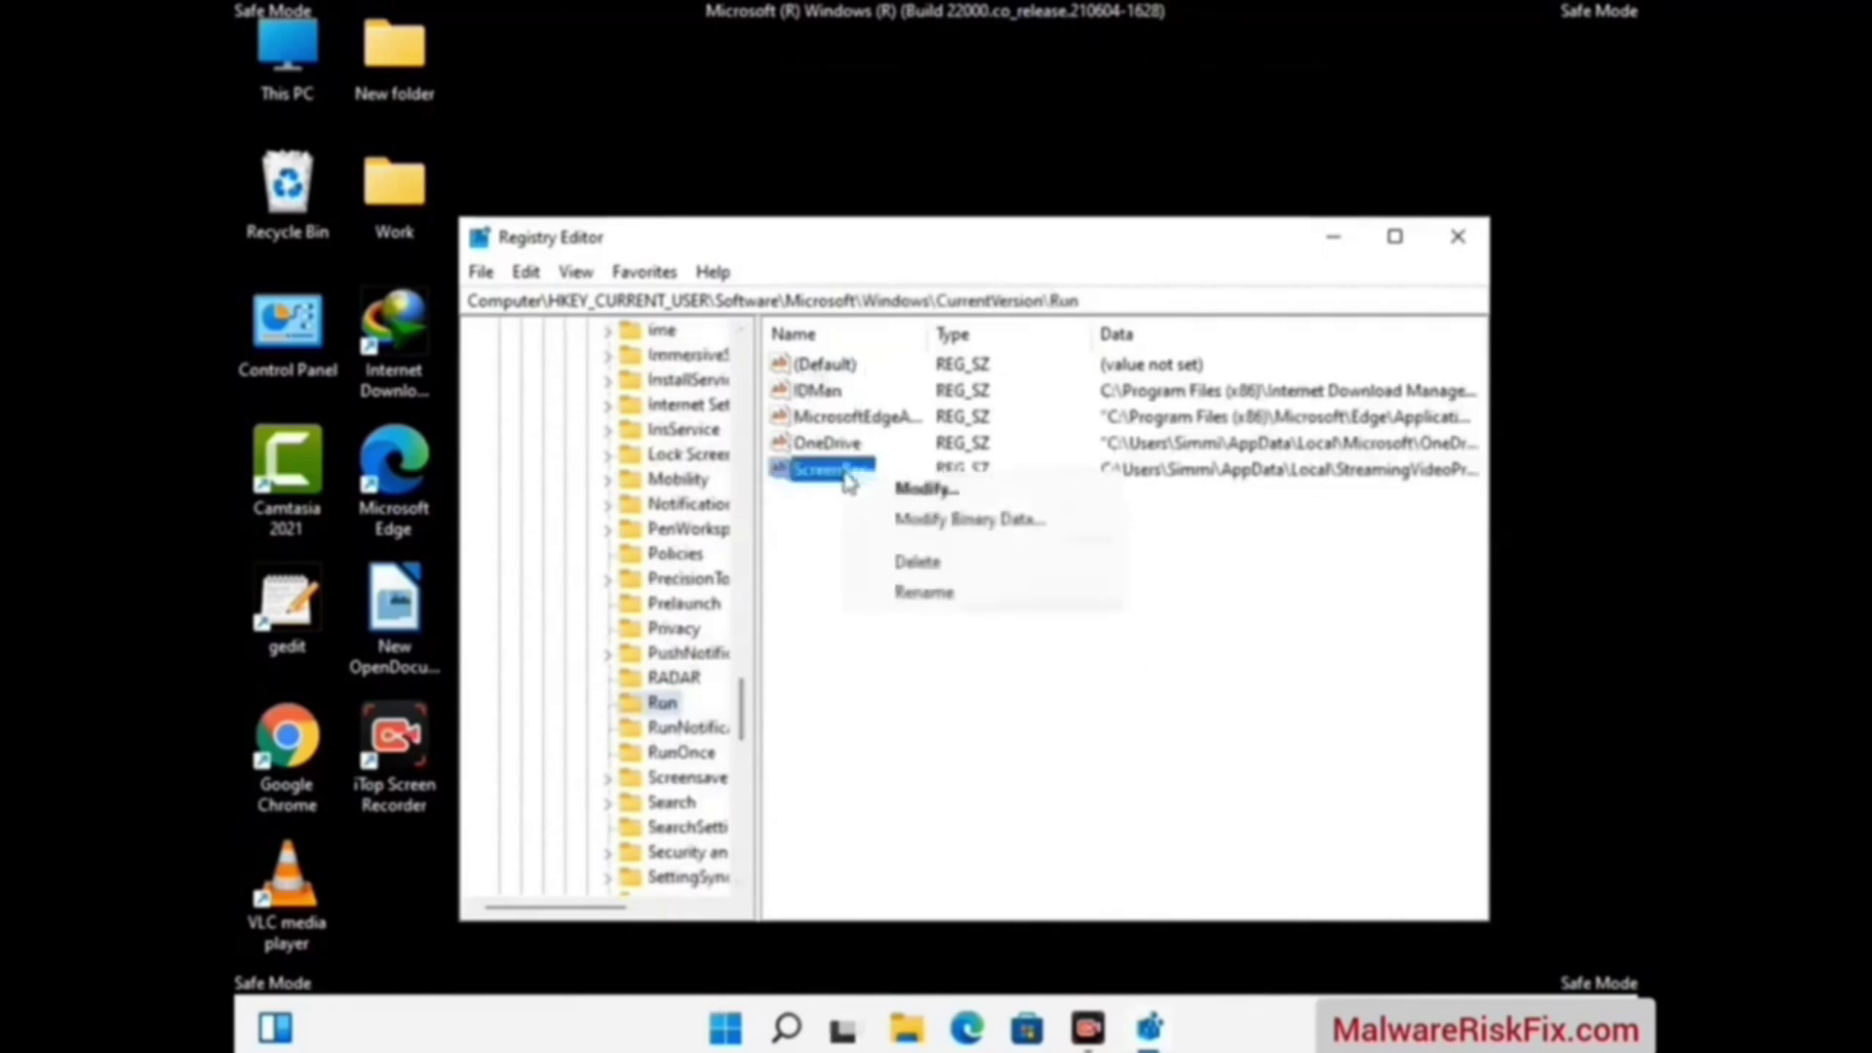
click(899, 564)
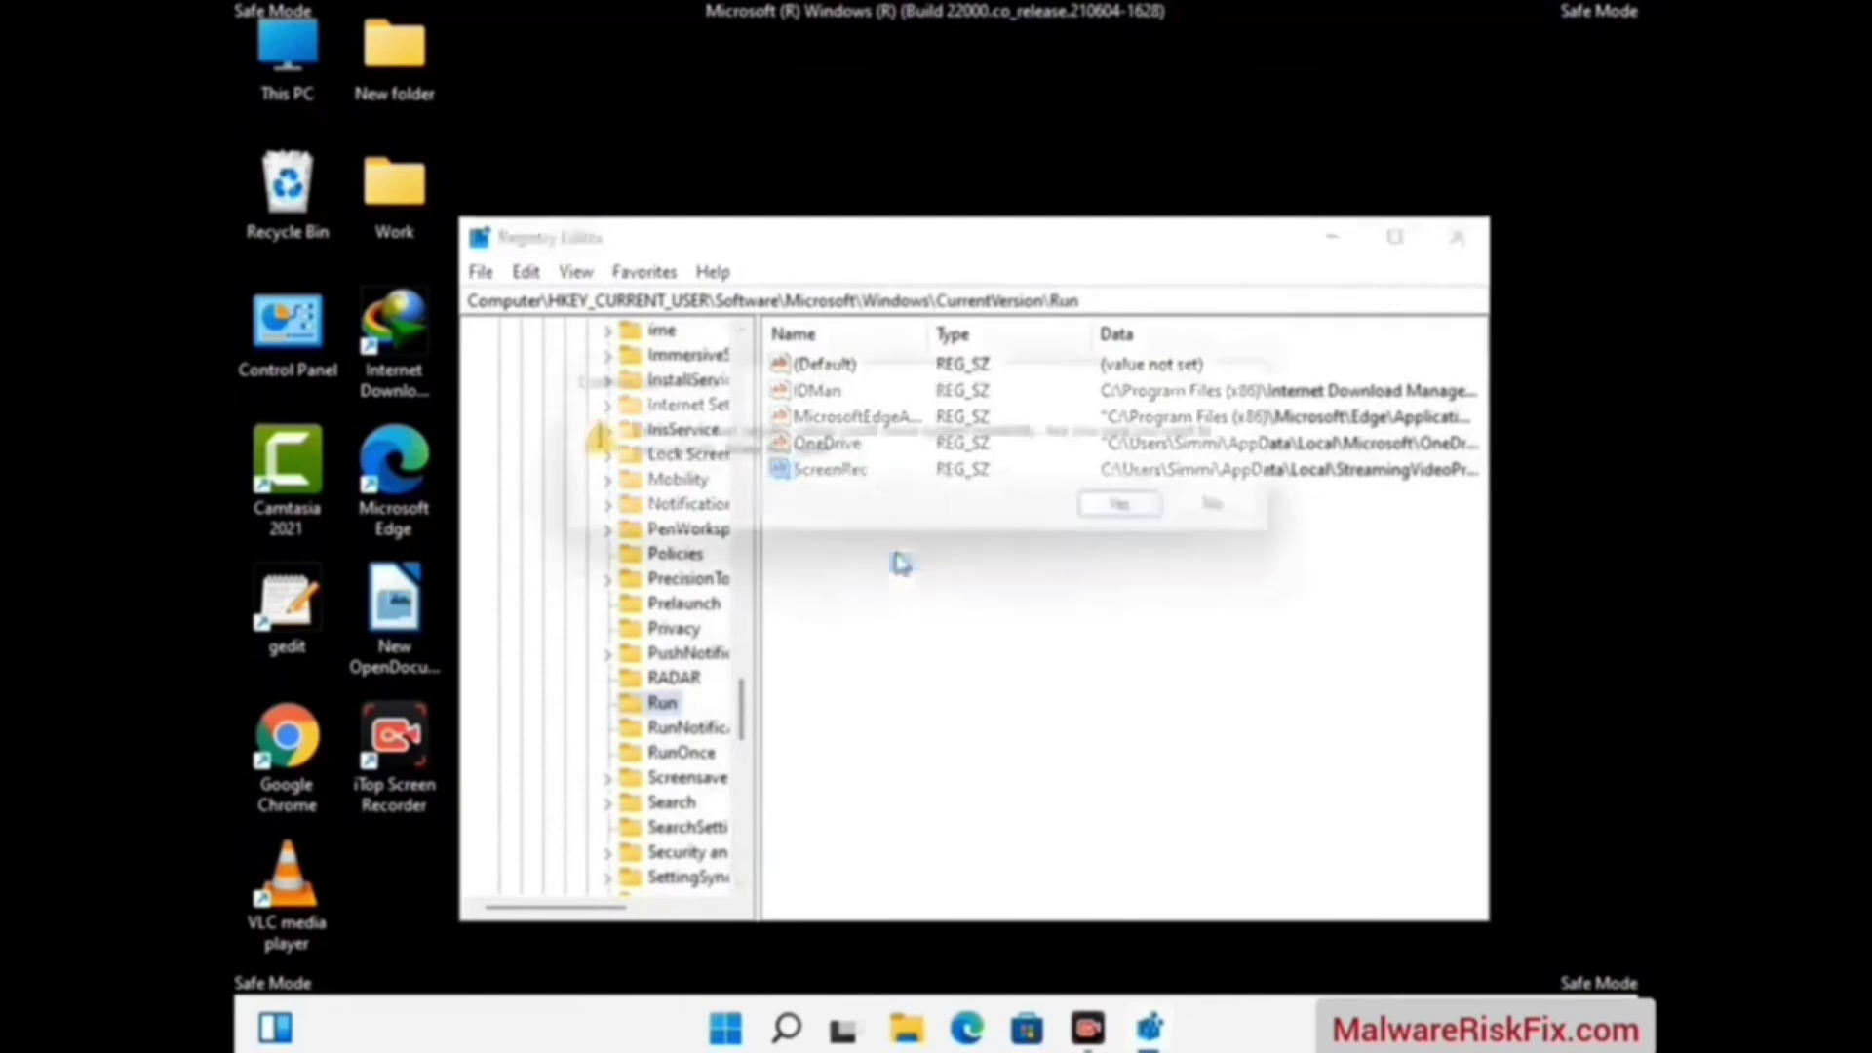
click(1143, 512)
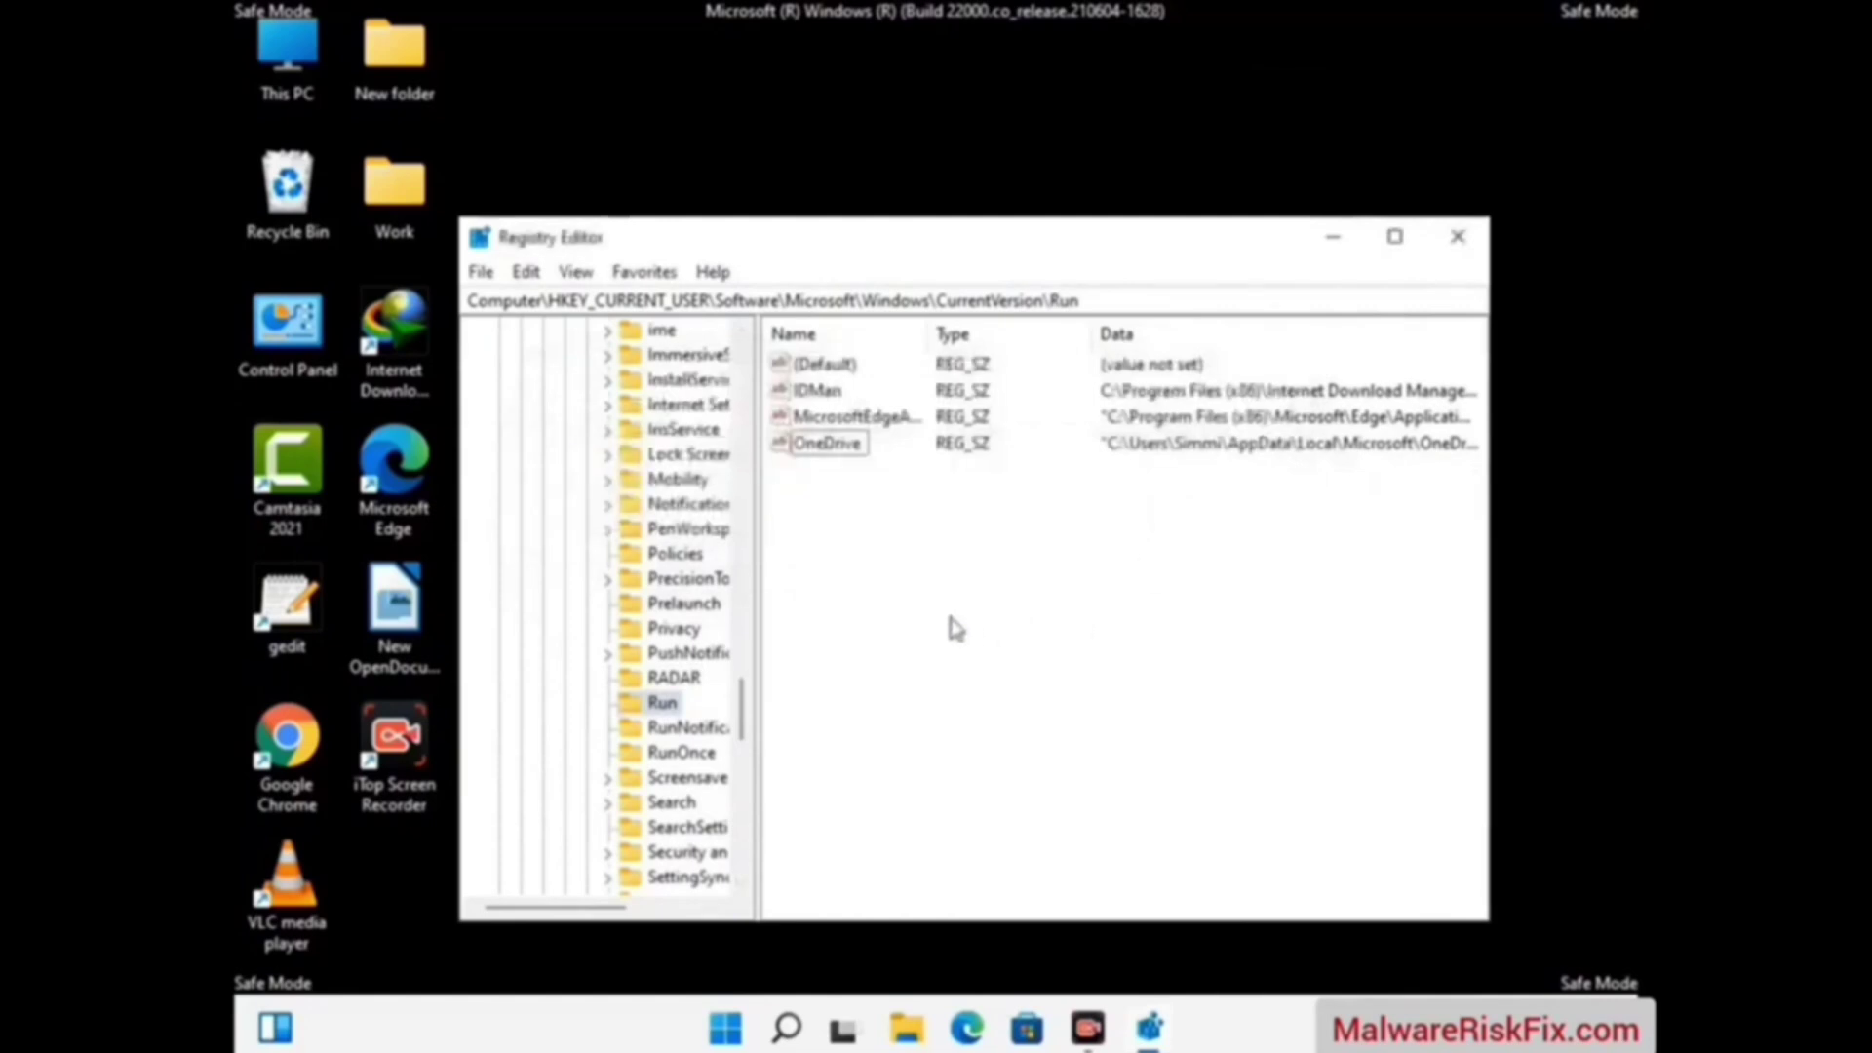
Step: Search the registry keys, values and data for "Virus Name", and close the Registry Editor after stopping the search
key(ctrl+f)
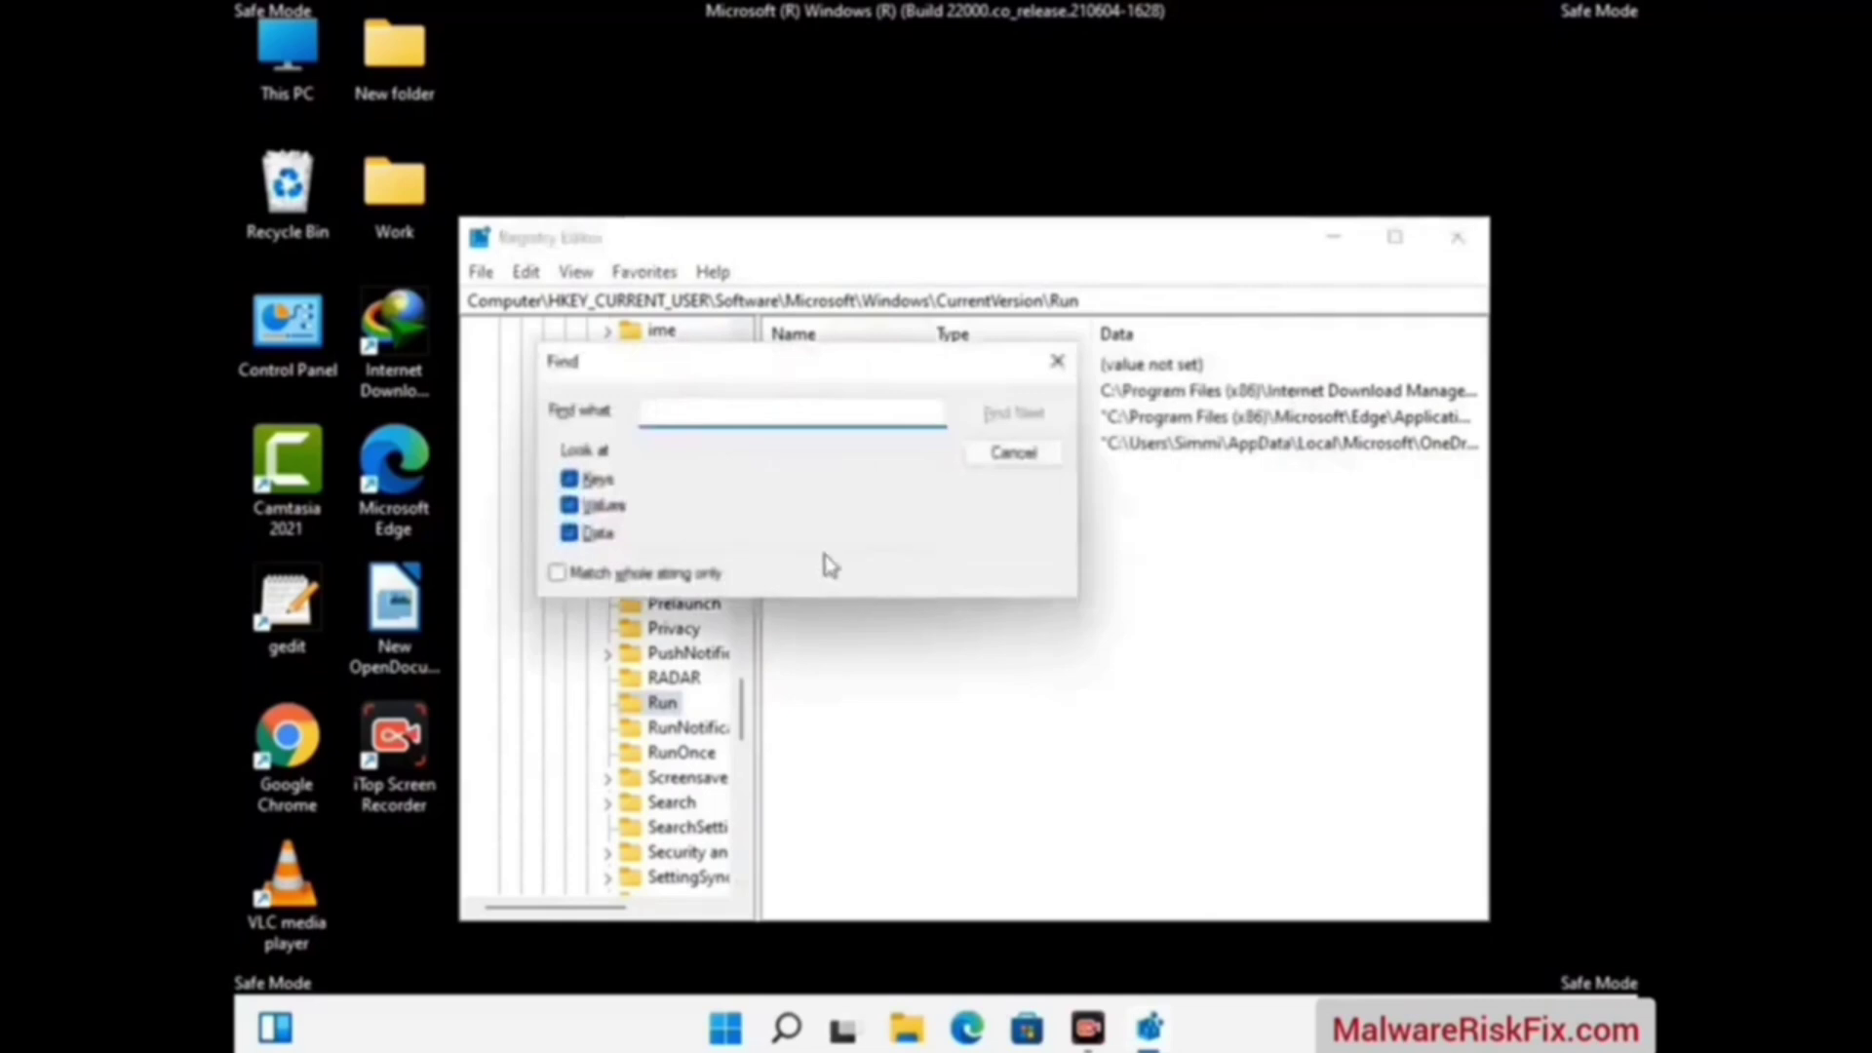
text(Virus)
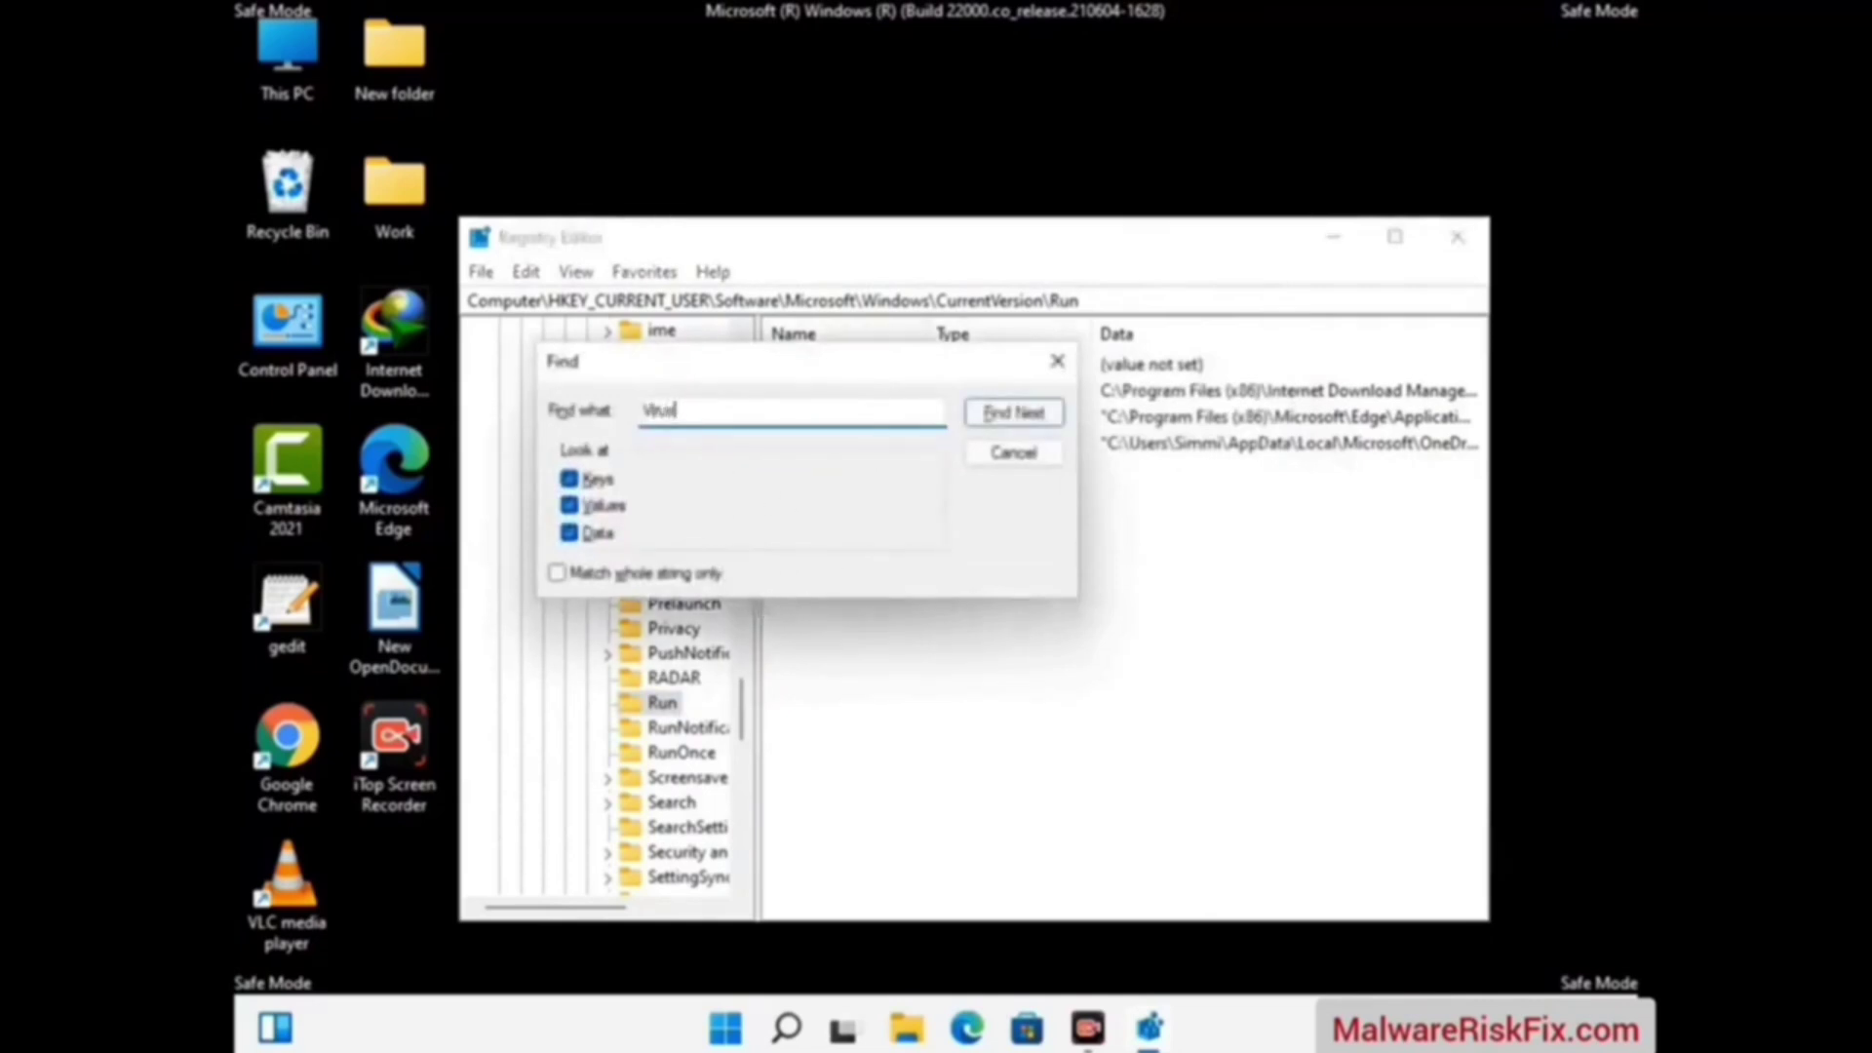
text( Name)
click(993, 419)
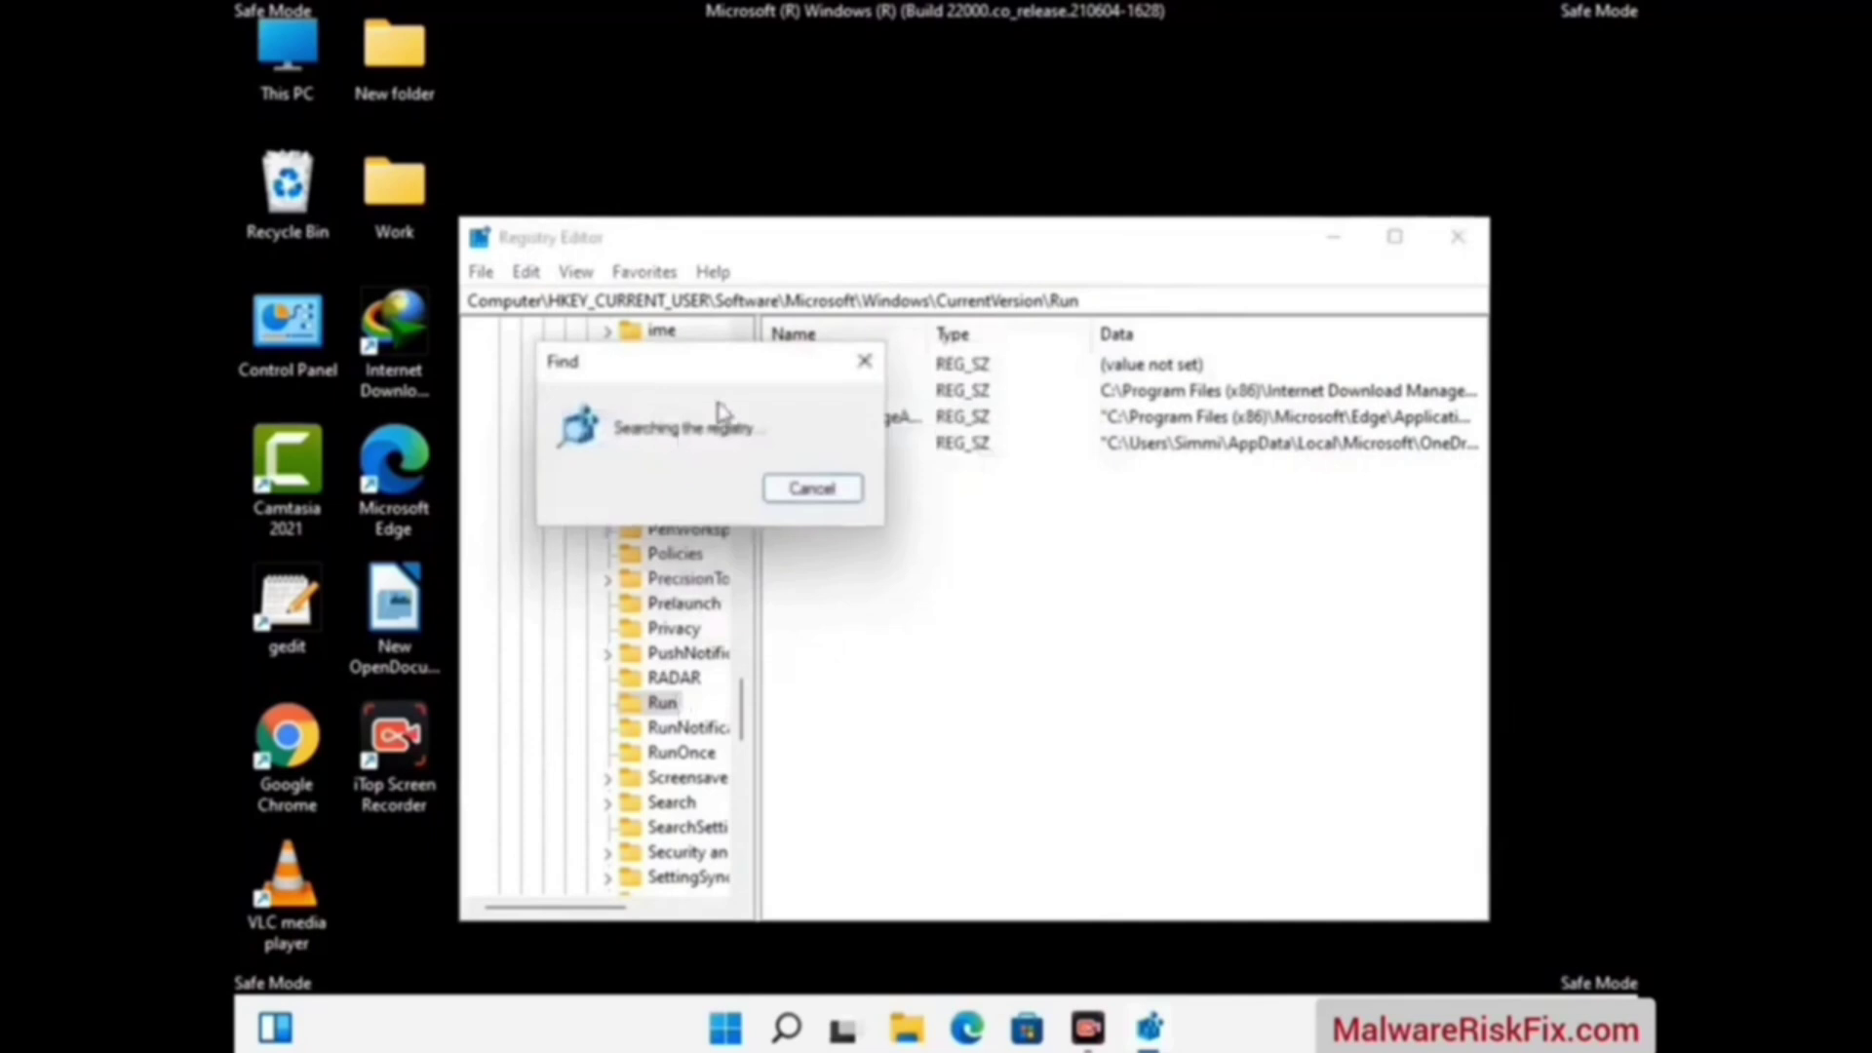
click(877, 368)
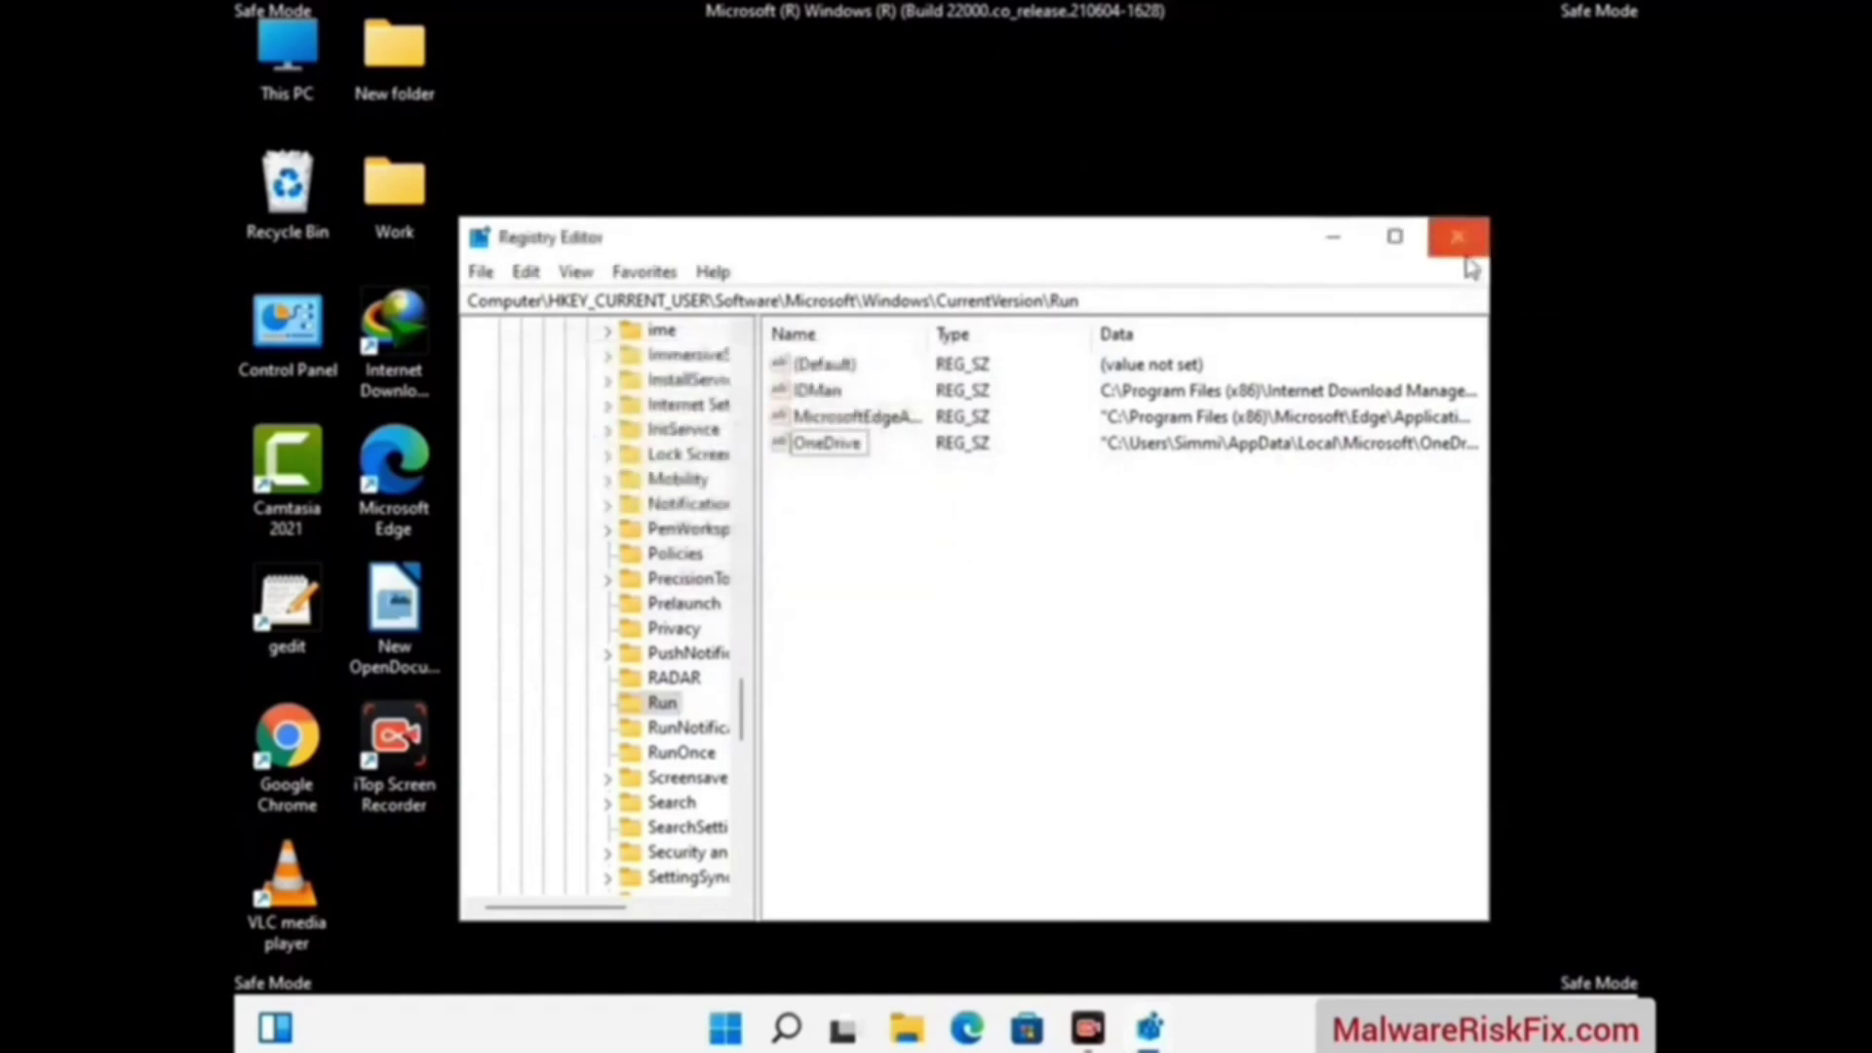
click(1458, 238)
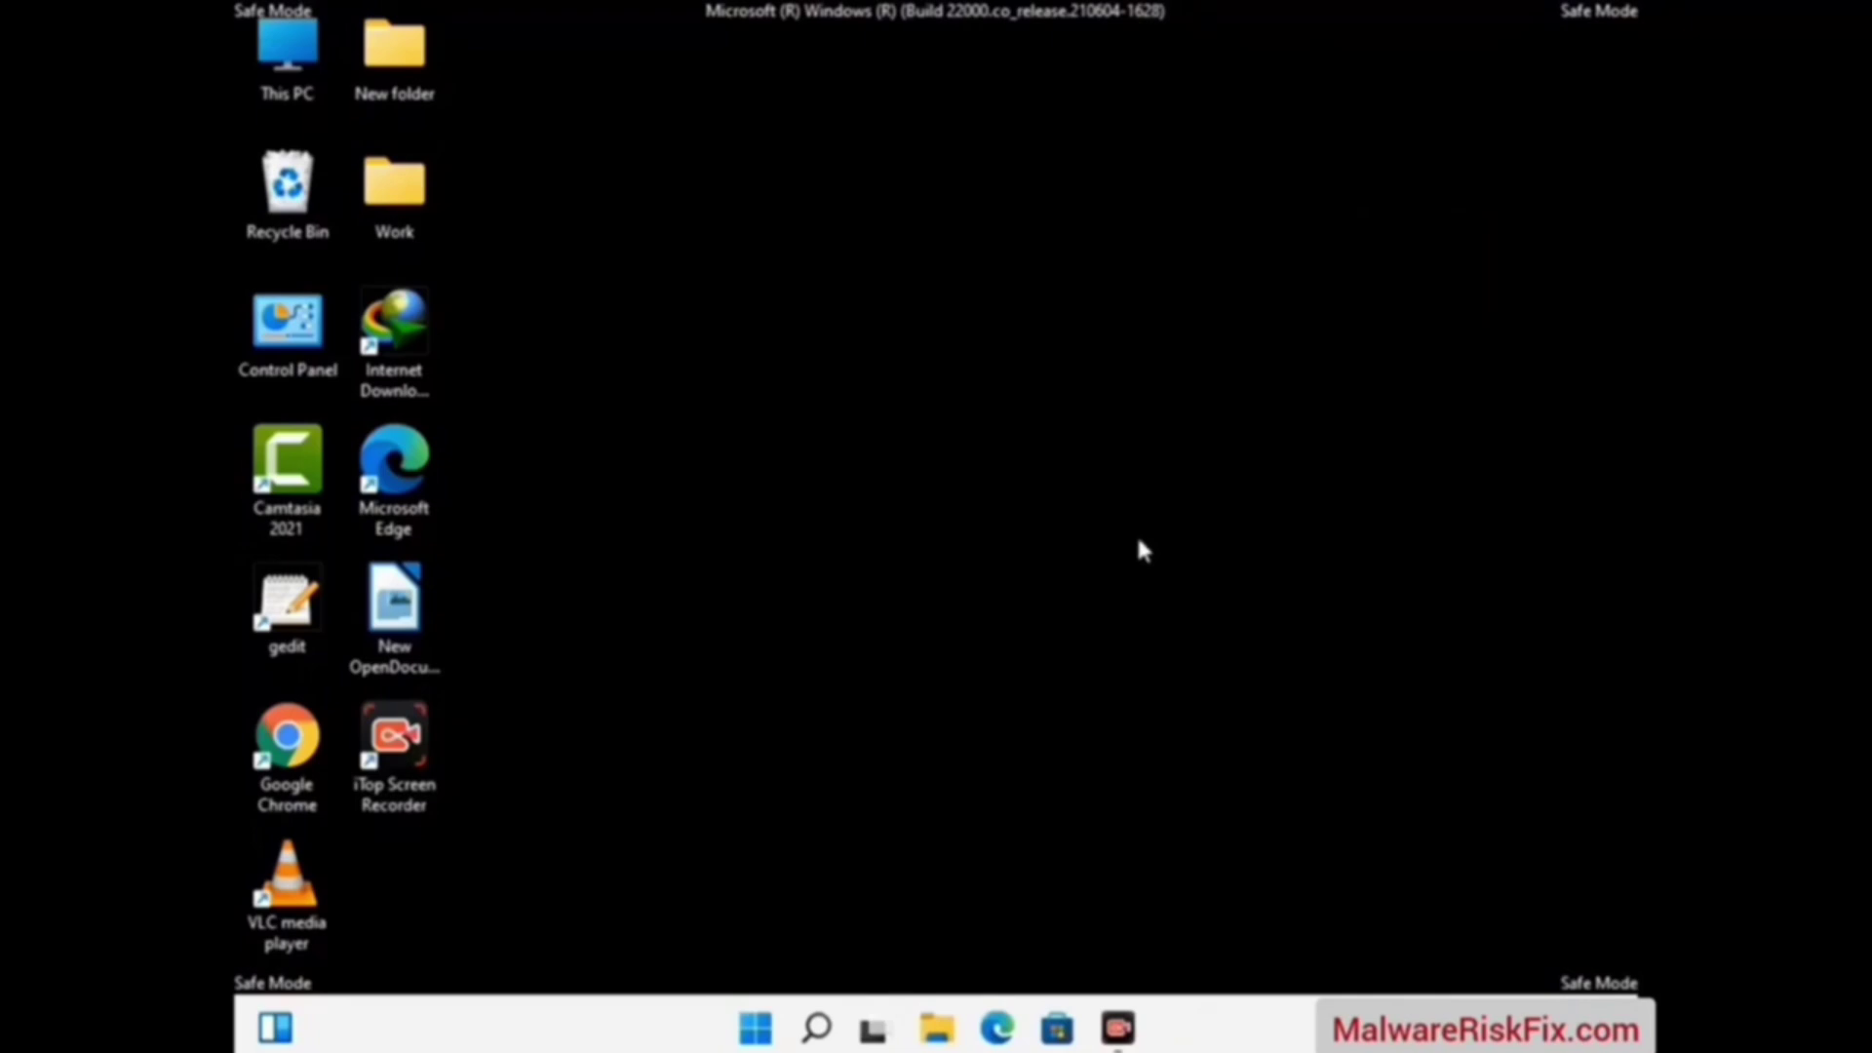
Step: Open System Configuration by running msconfig
key(super+r)
drag(571, 676, 954, 281)
text(ms)
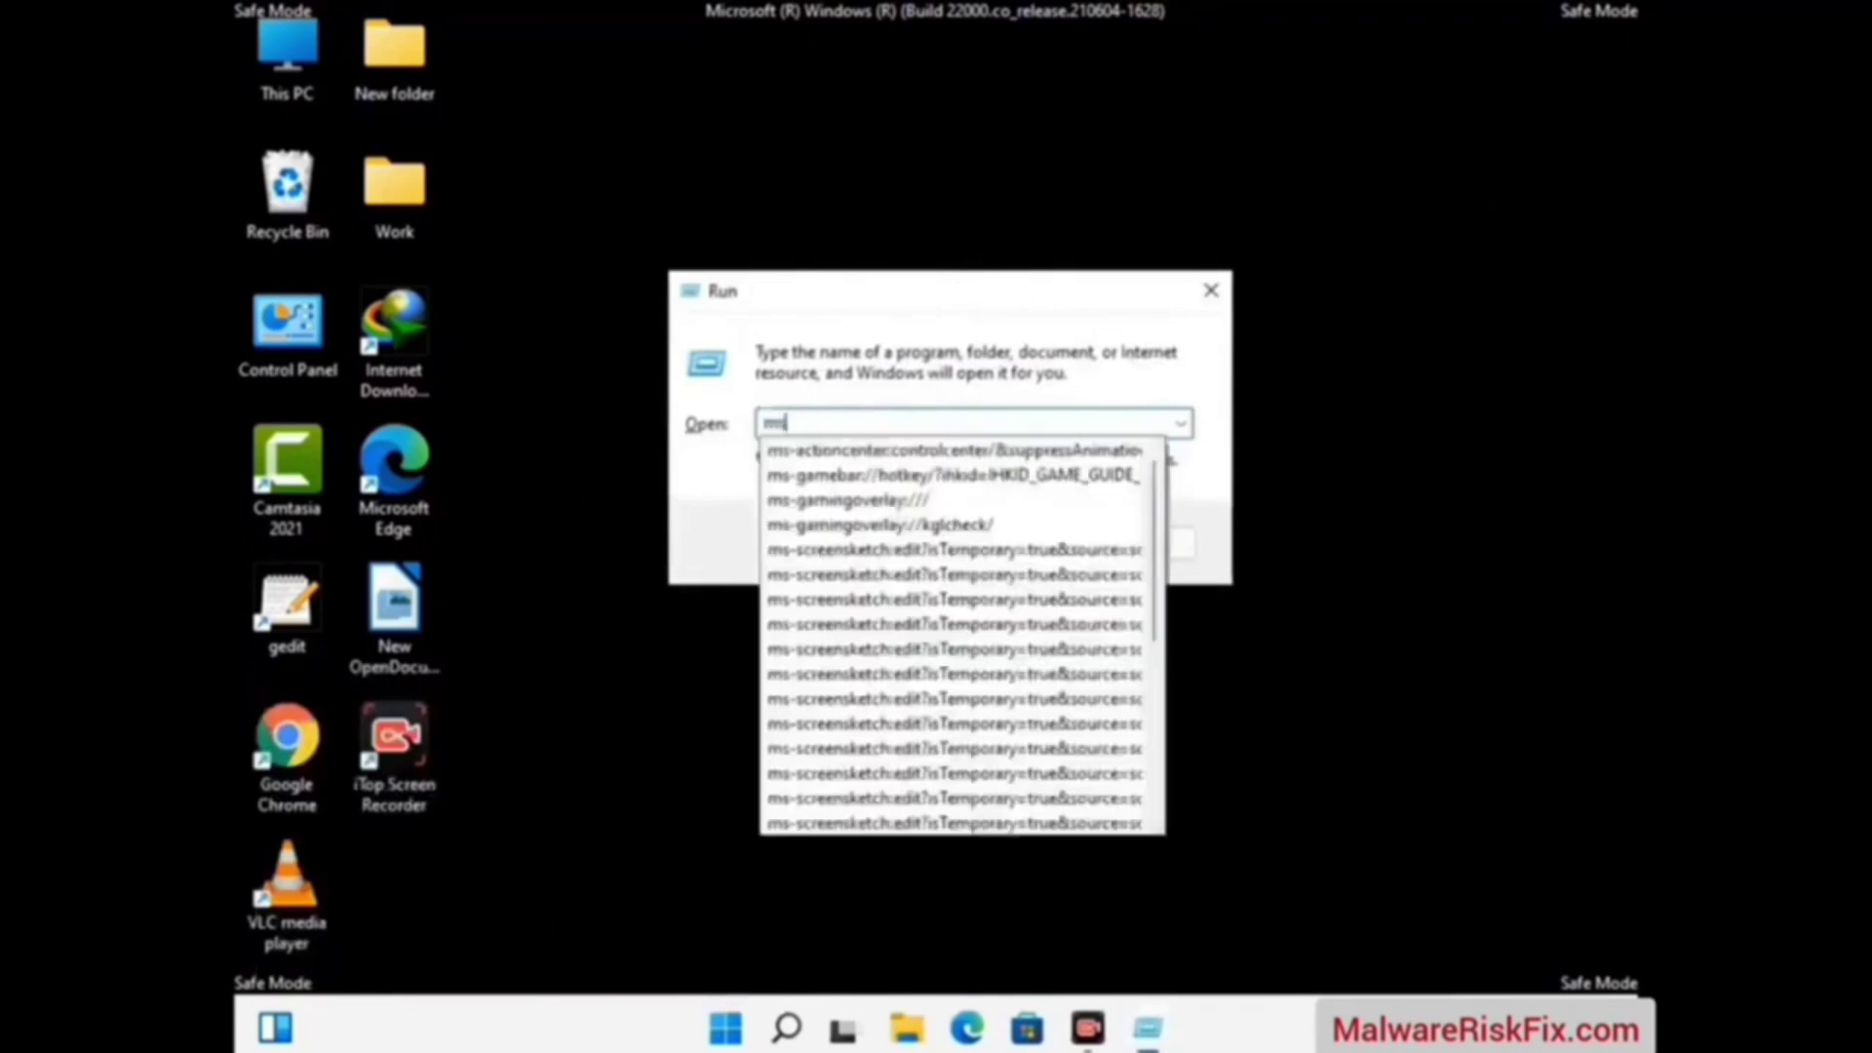
text(config)
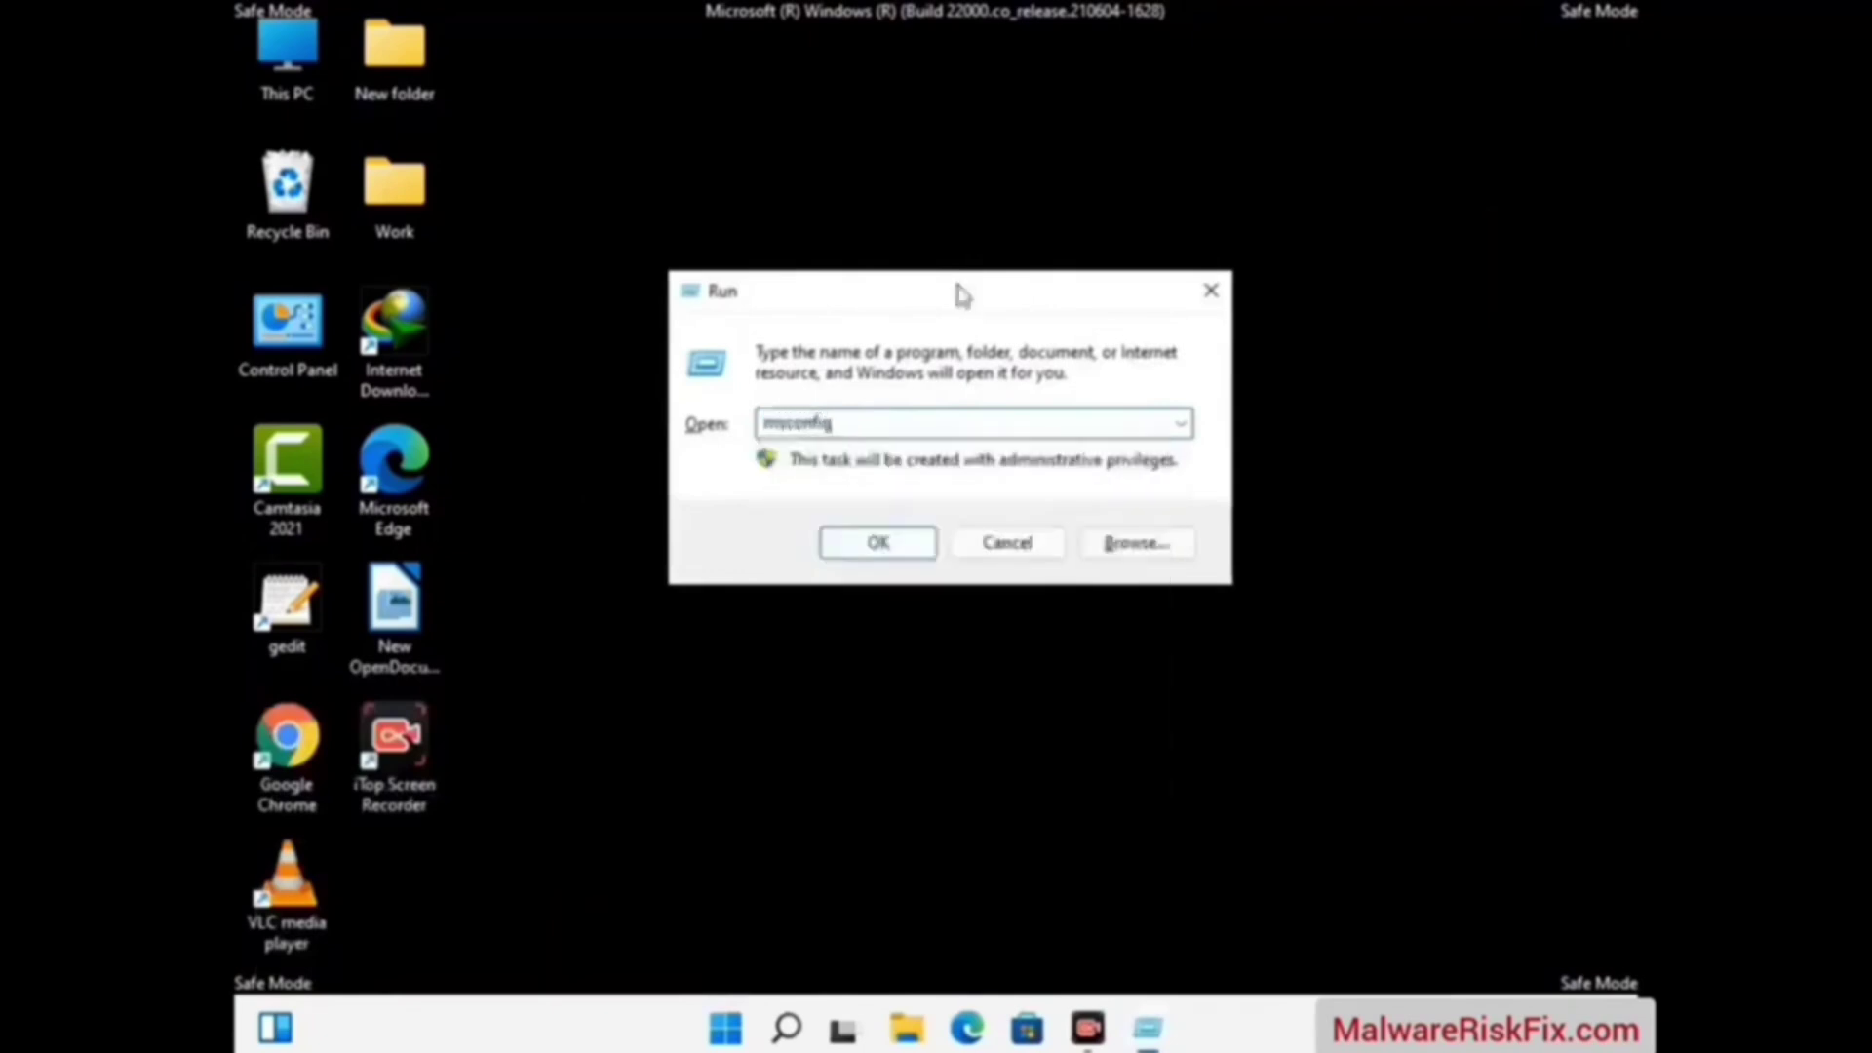
click(876, 542)
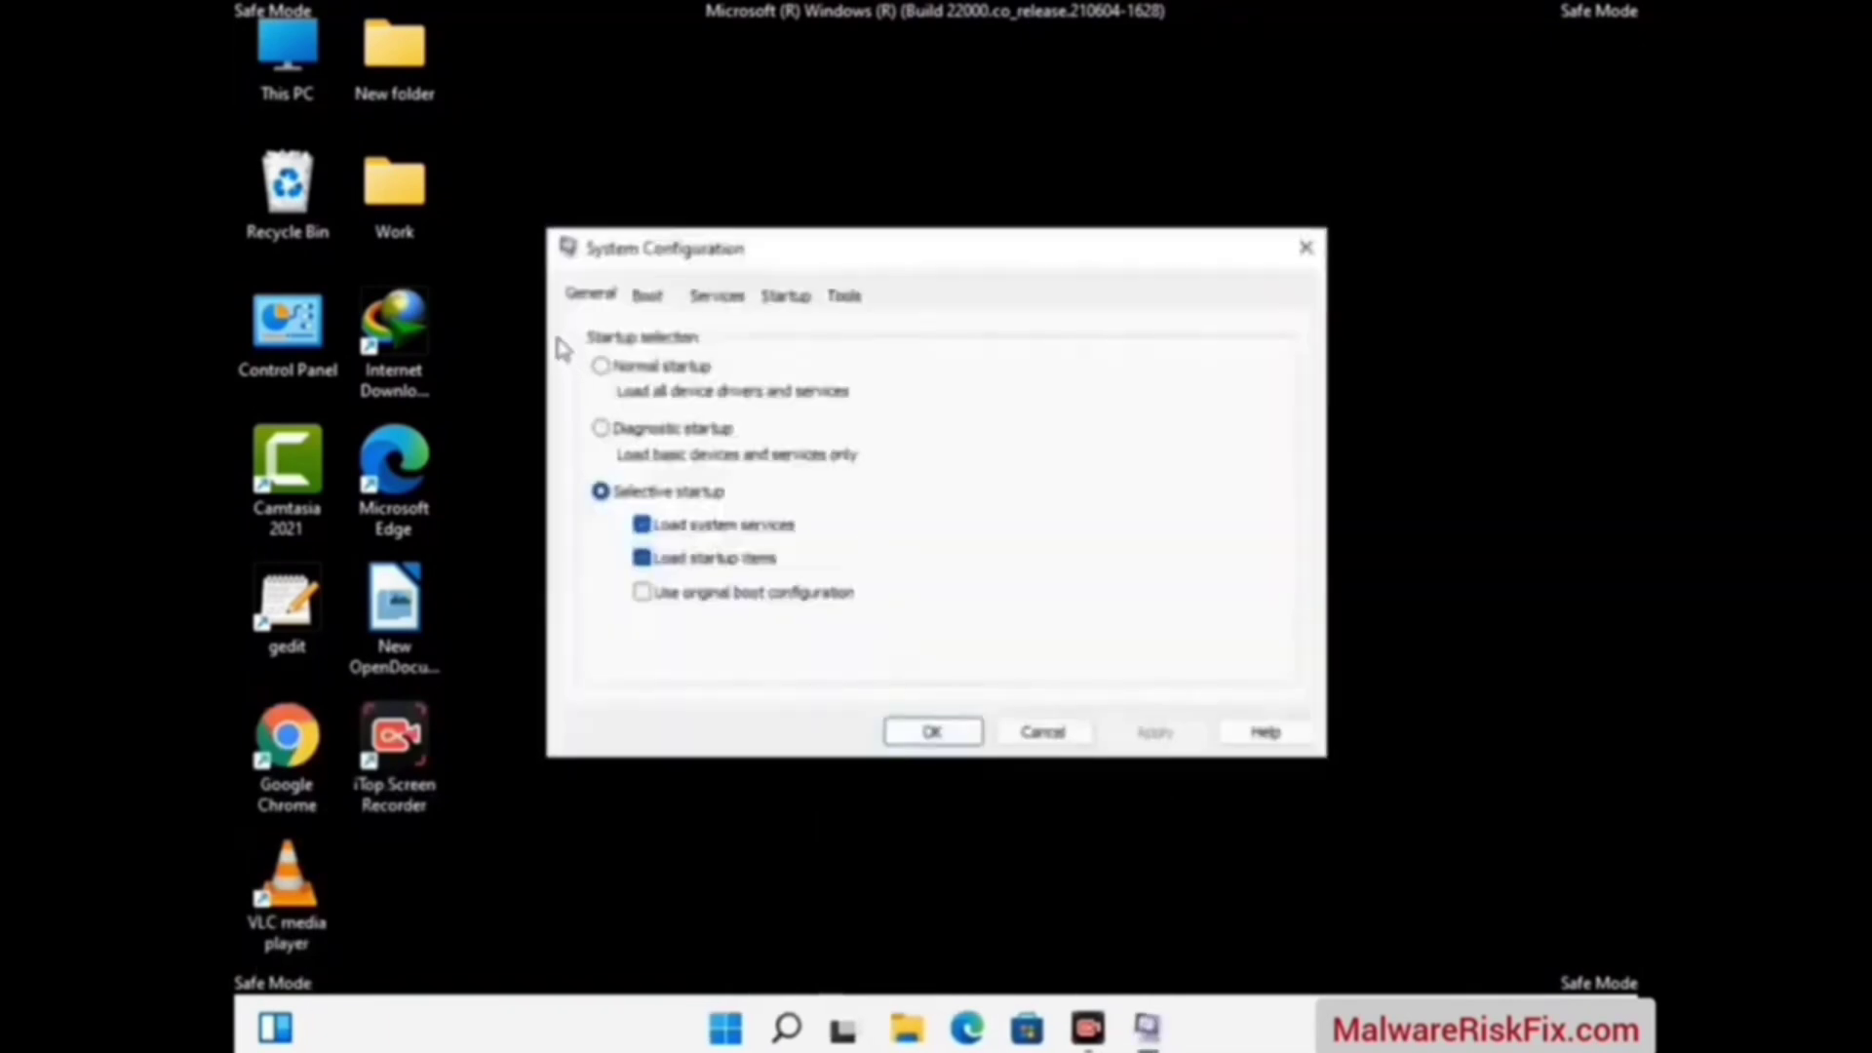
Step: Disable the Safe boot option in the boot settings of the Windows 11 installation
click(647, 296)
click(605, 563)
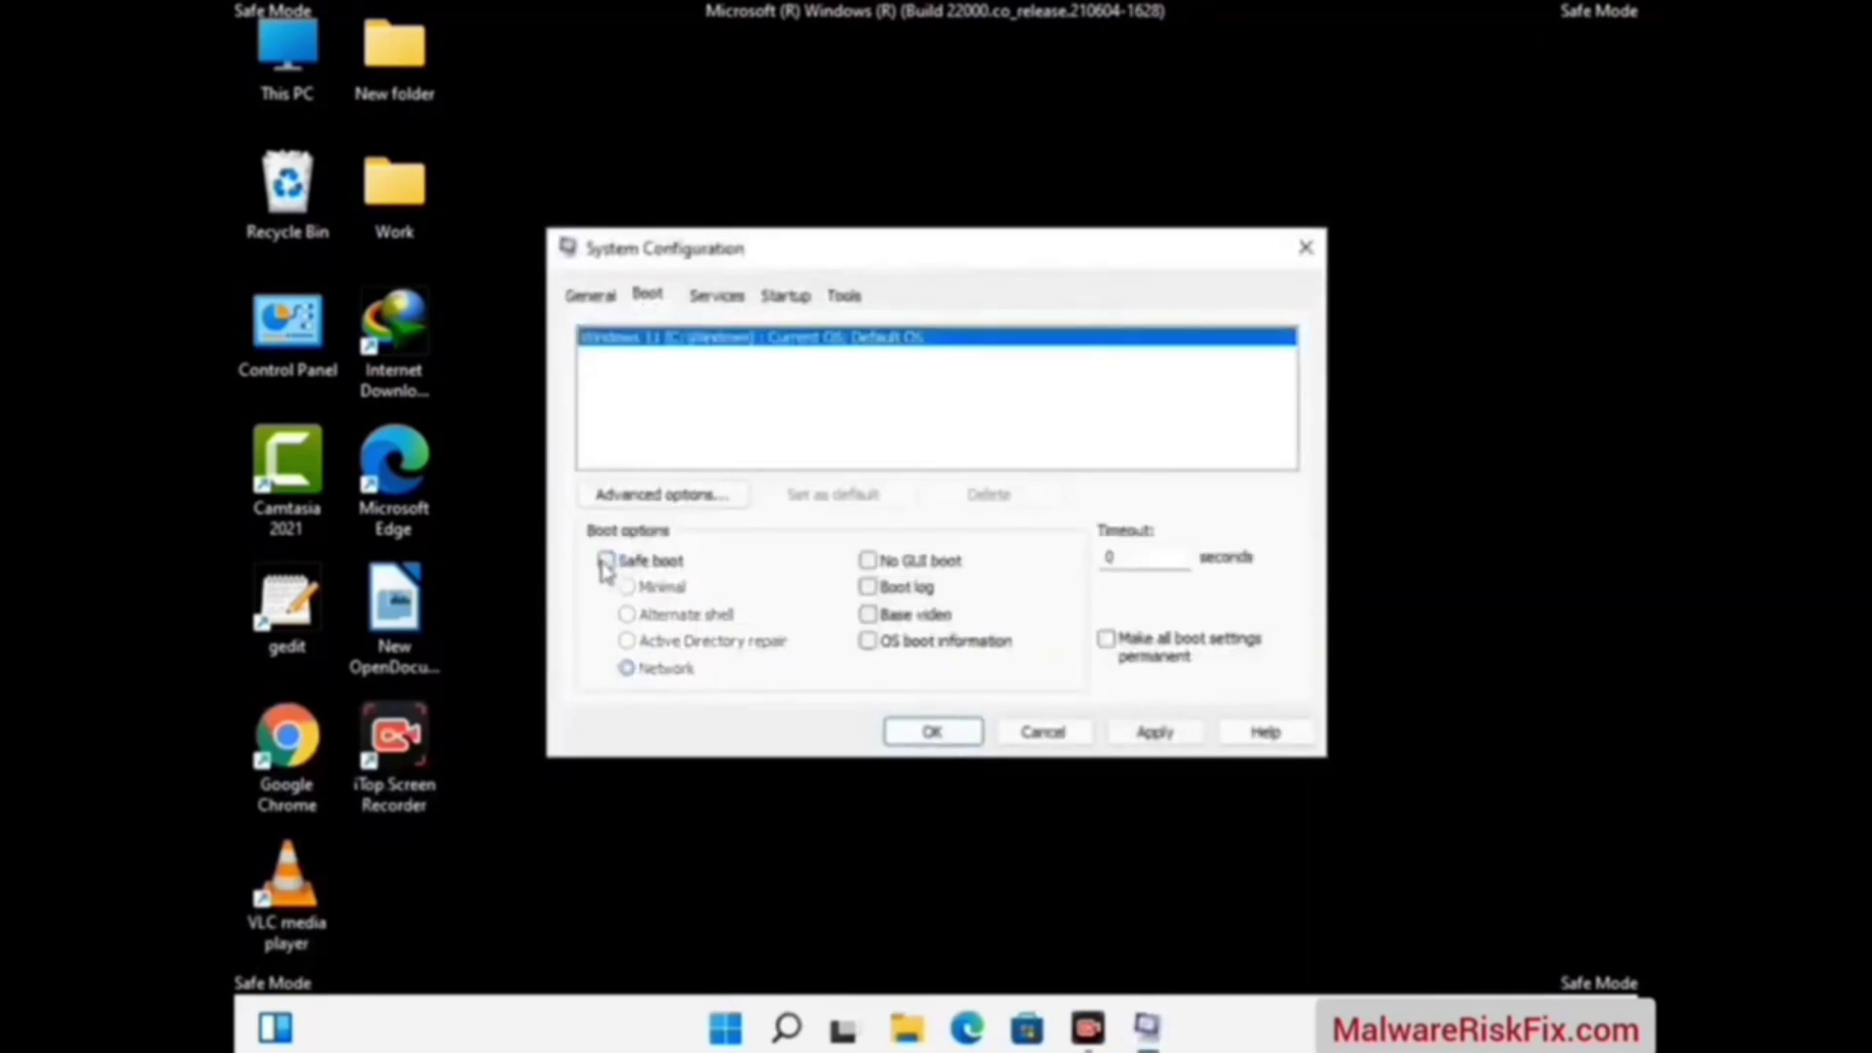